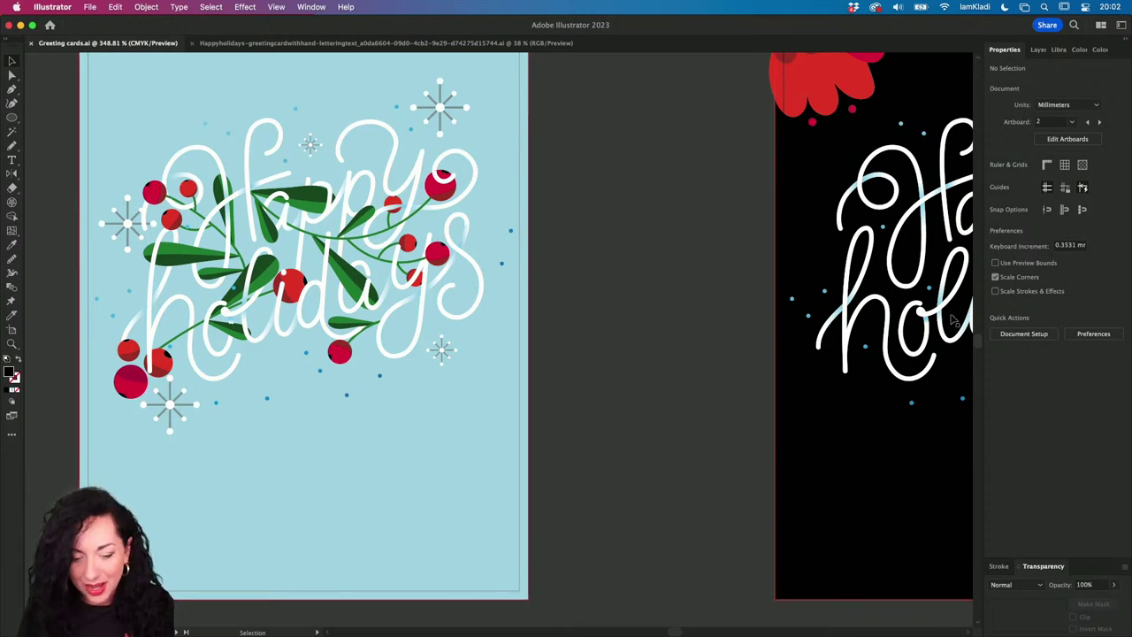
# - Look over the two holiday card designs, the colour swatches and the strip of berry, flower and snowflake illustrations
pyautogui.press('space')
pyautogui.moveTo(705, 313); pyautogui.dragTo(249, 356)
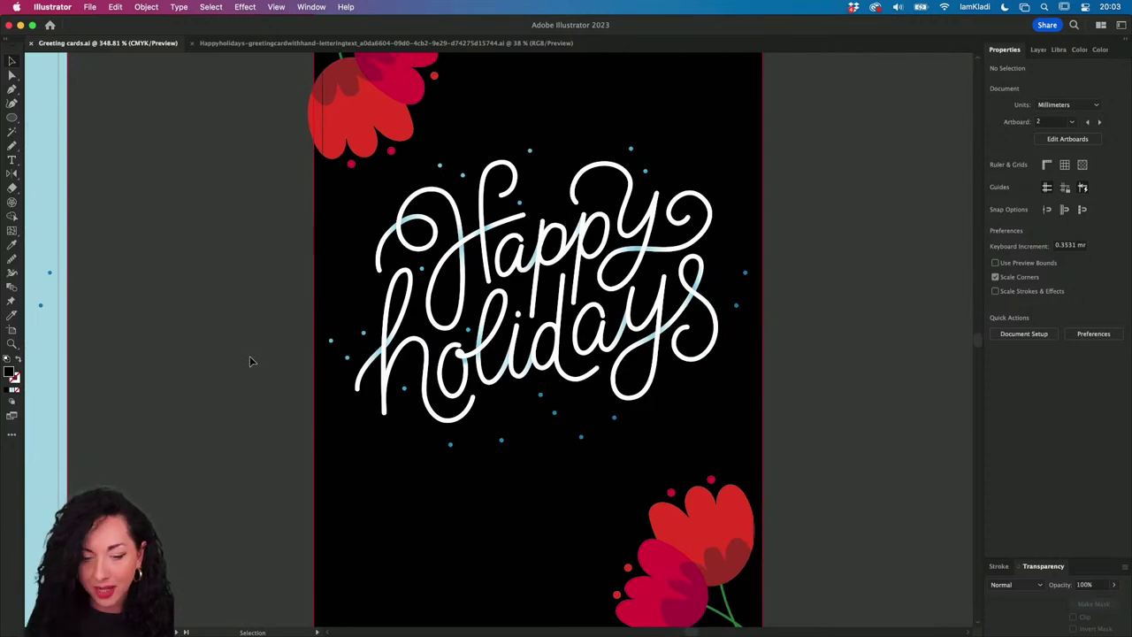
pyautogui.hscroll(-3, 254, 358)
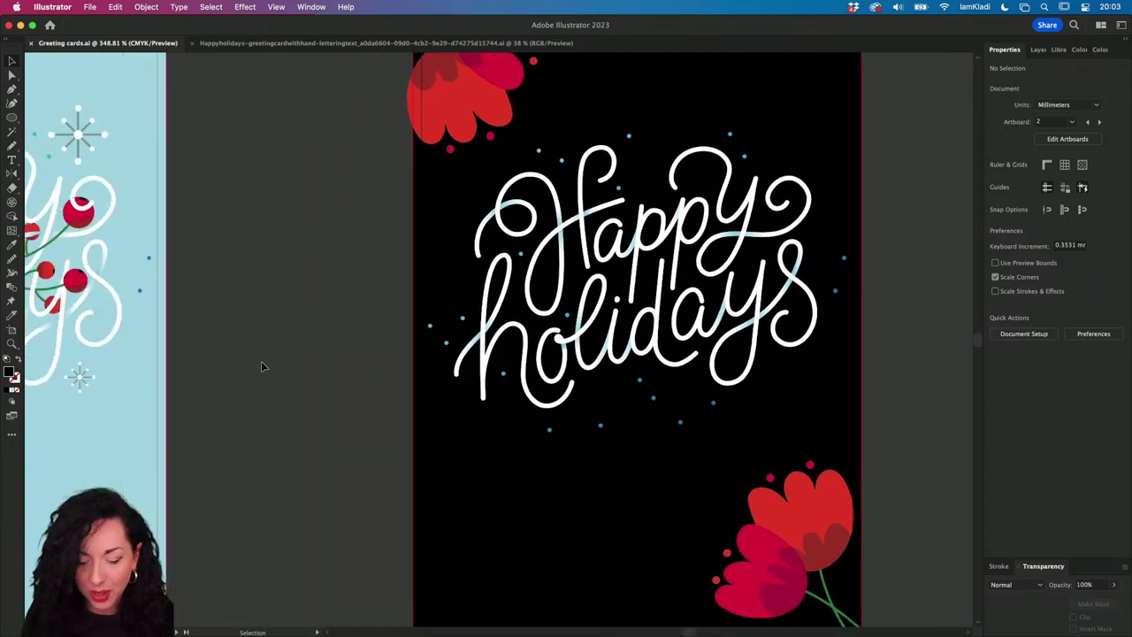
pyautogui.scroll(-3, 259, 360)
pyautogui.hscroll(-5, 259, 359)
pyautogui.scroll(-2, 259, 360)
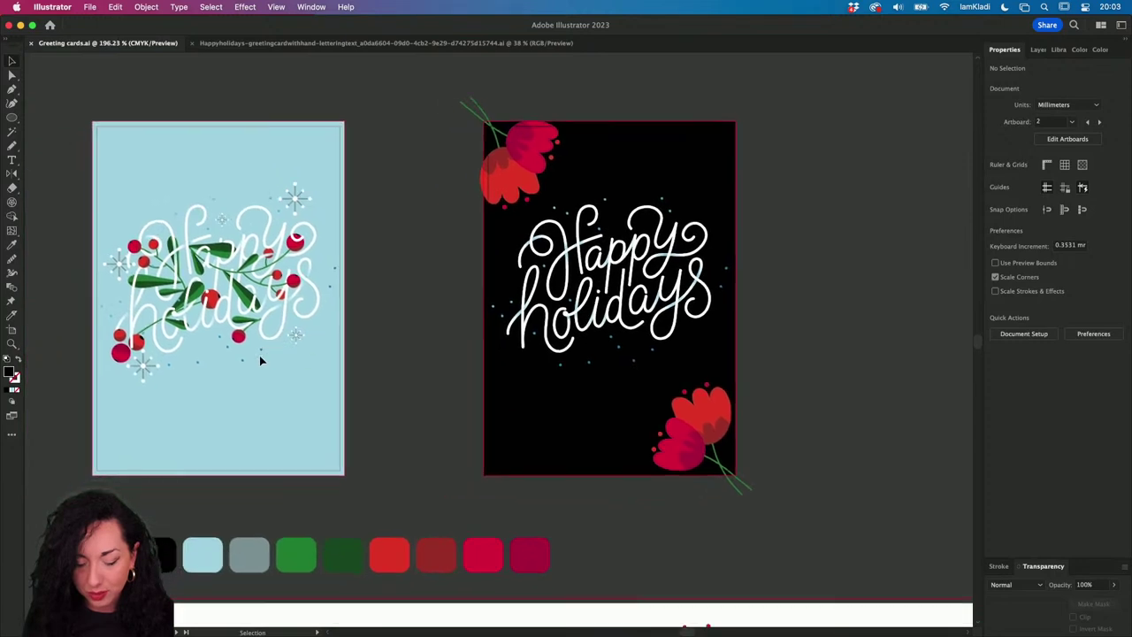
pyautogui.scroll(-5, 259, 360)
pyautogui.hscroll(2, 260, 360)
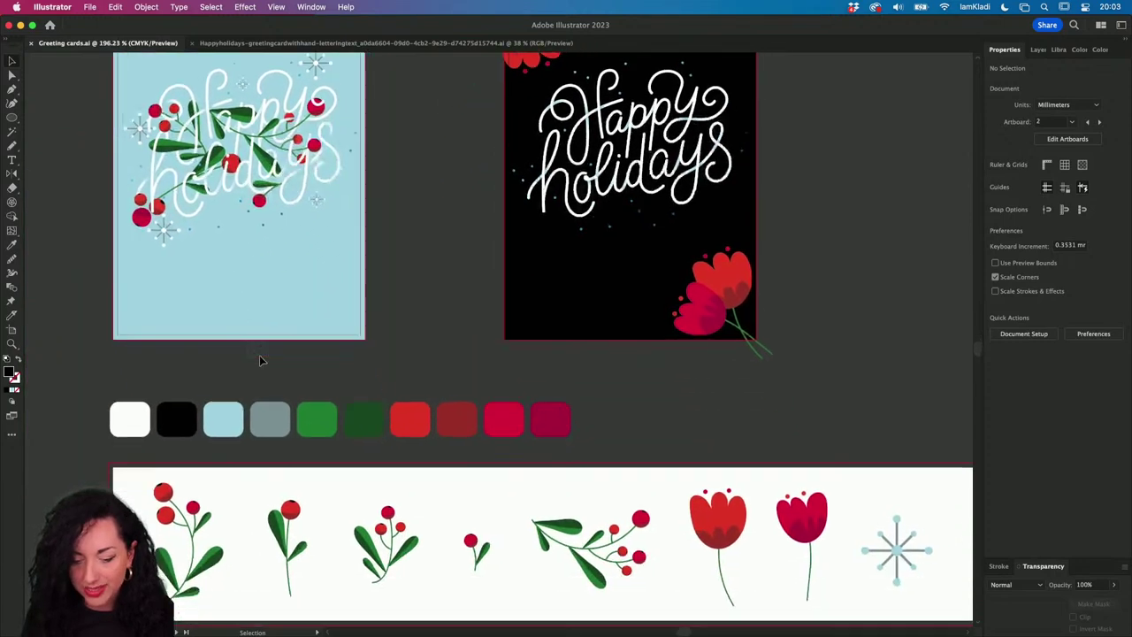
pyautogui.hscroll(3, 261, 360)
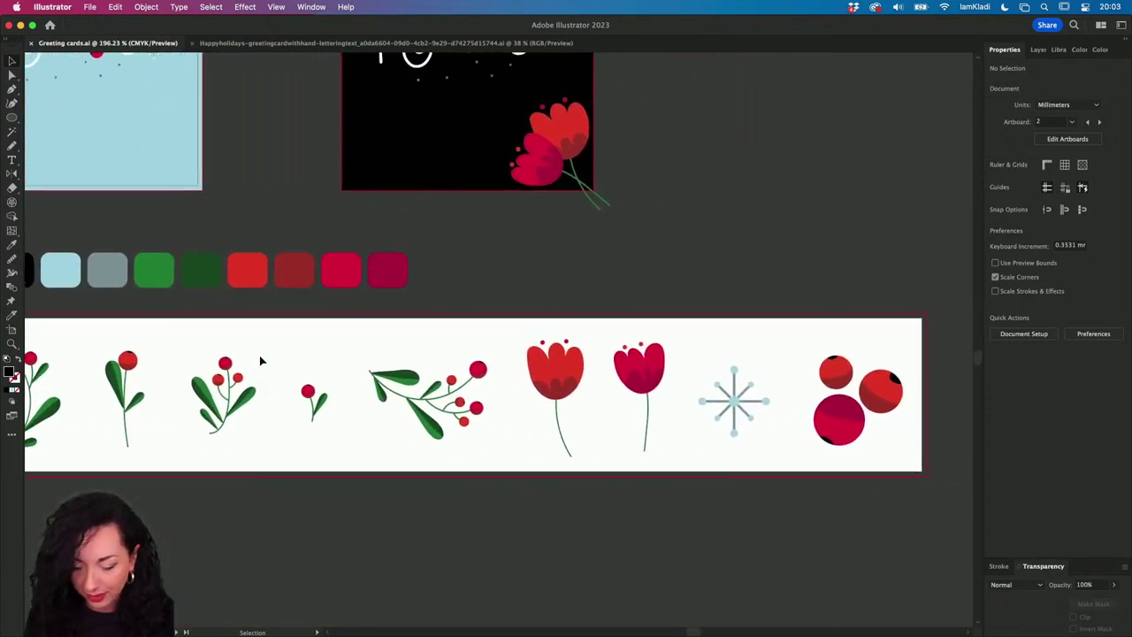
pyautogui.hscroll(-3, 292, 367)
pyautogui.scroll(-2, 293, 365)
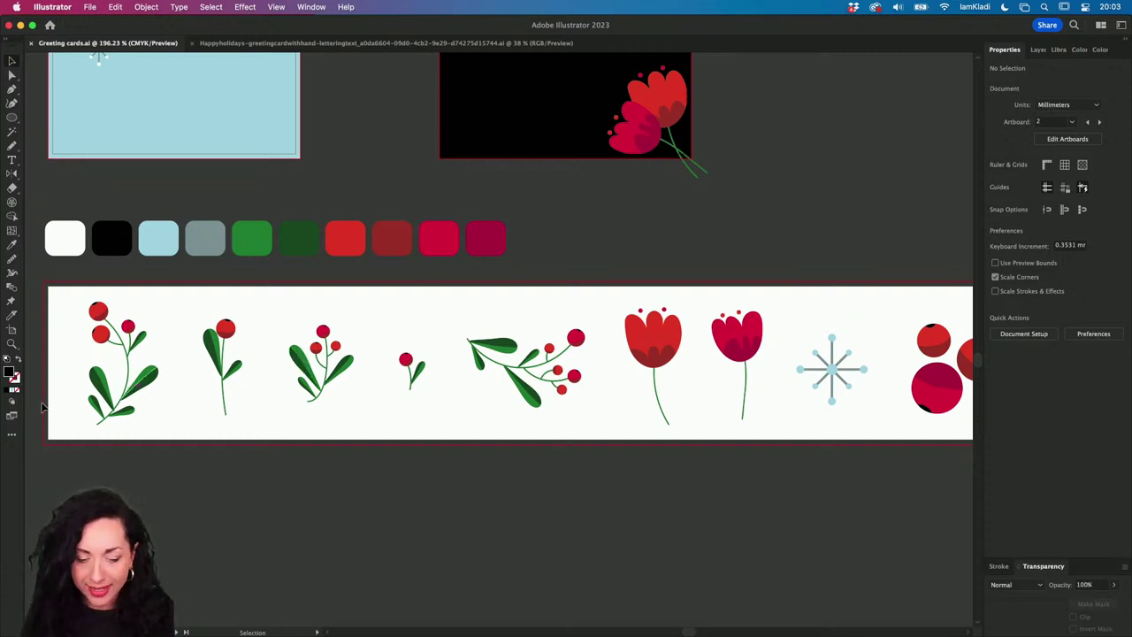
pyautogui.scroll(3, 248, 182)
pyautogui.scroll(4, 248, 182)
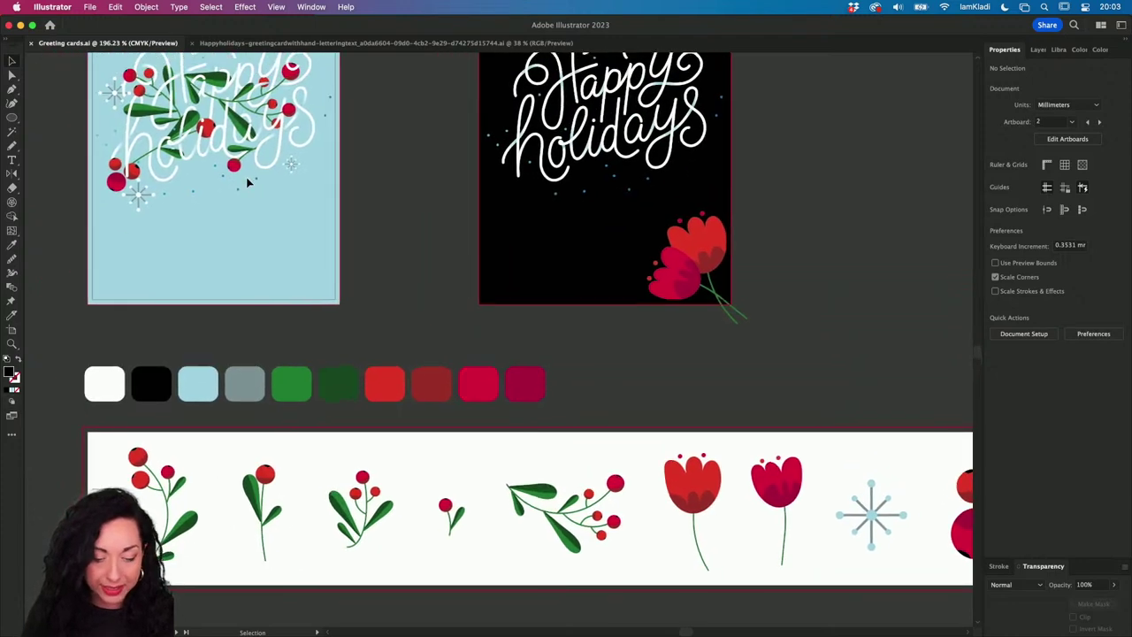
# - View the Happy holidays lettering artwork in its own file, and review the cards and illustrations in the Greeting cards document again
pyautogui.click(316, 43)
pyautogui.click(819, 184)
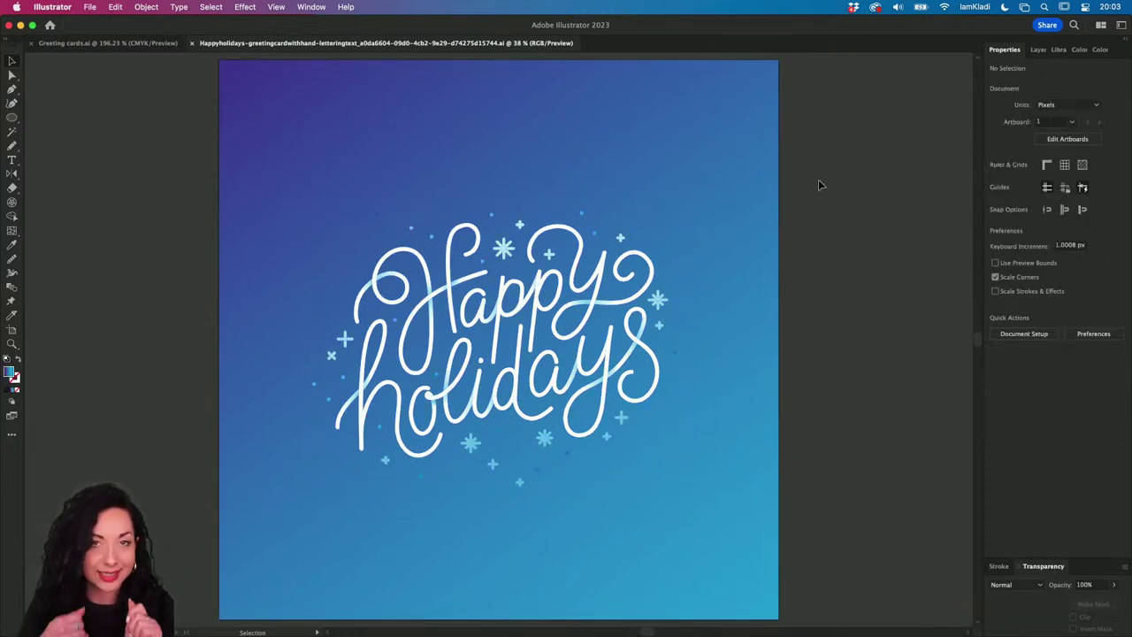
pyautogui.click(148, 49)
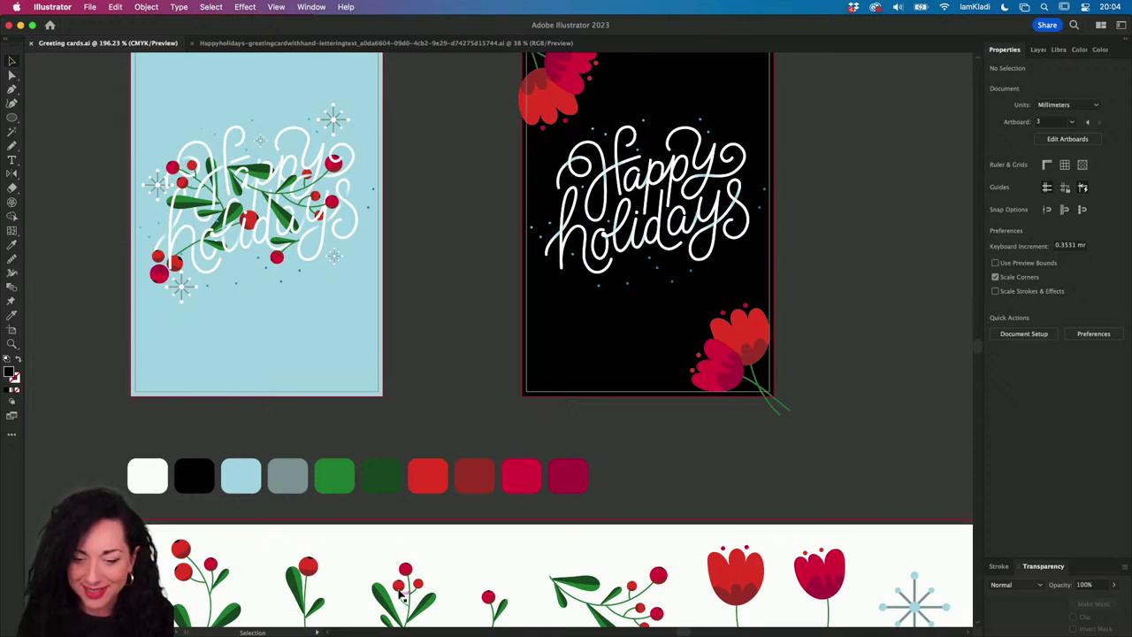
pyautogui.hscroll(-1, 462, 346)
pyautogui.hscroll(-2, 462, 345)
pyautogui.scroll(-3, 462, 346)
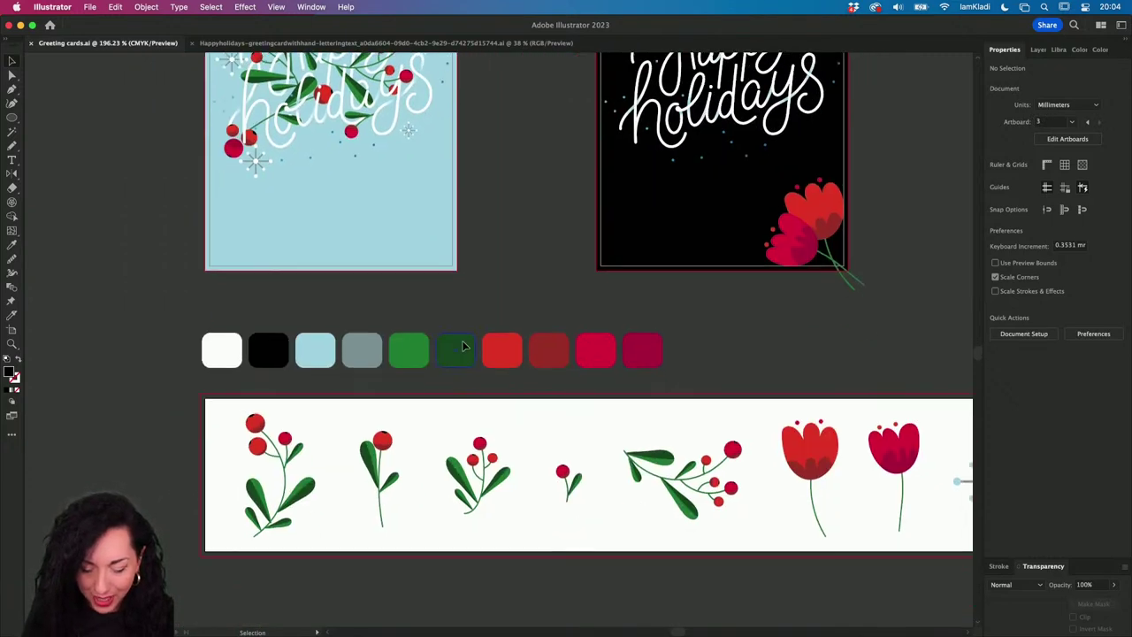
pyautogui.scroll(4, 462, 346)
pyautogui.hscroll(1, 462, 345)
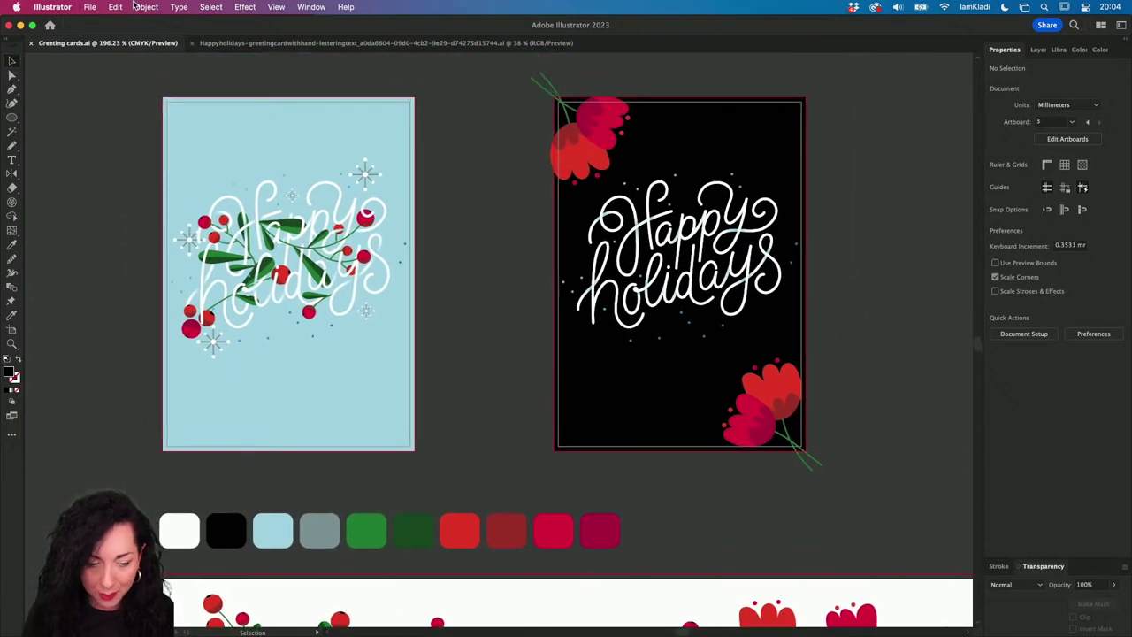
# - Go to the home screen, read the What's new entries on Adobe Express, Illustrator Quick Actions and InDesign pasting, and dismiss the overview
pyautogui.click(50, 25)
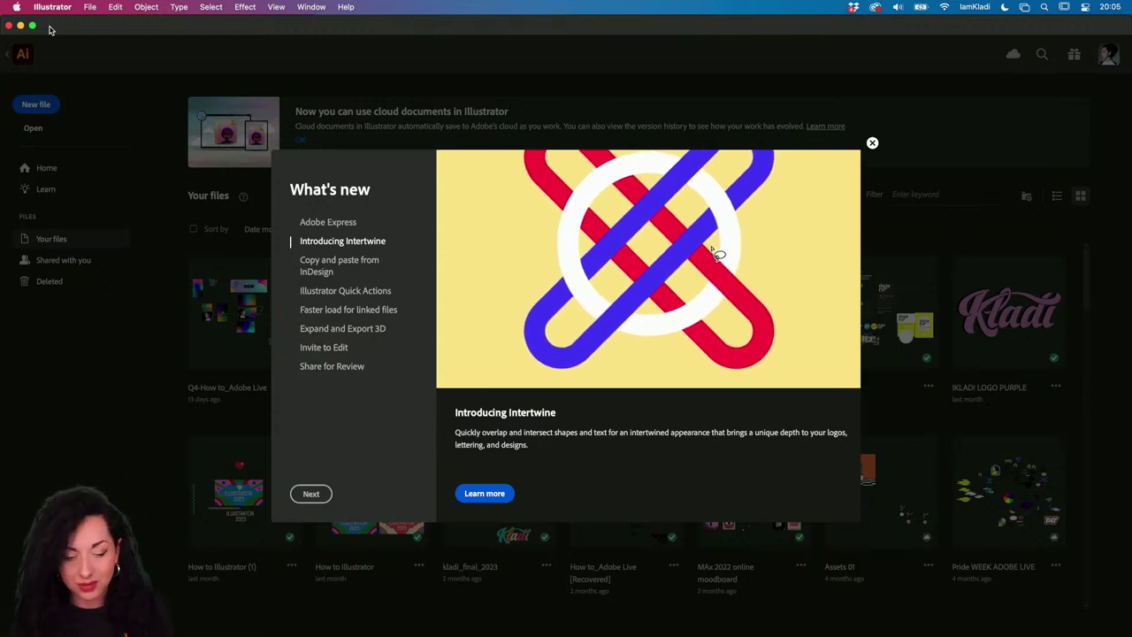
pyautogui.click(306, 223)
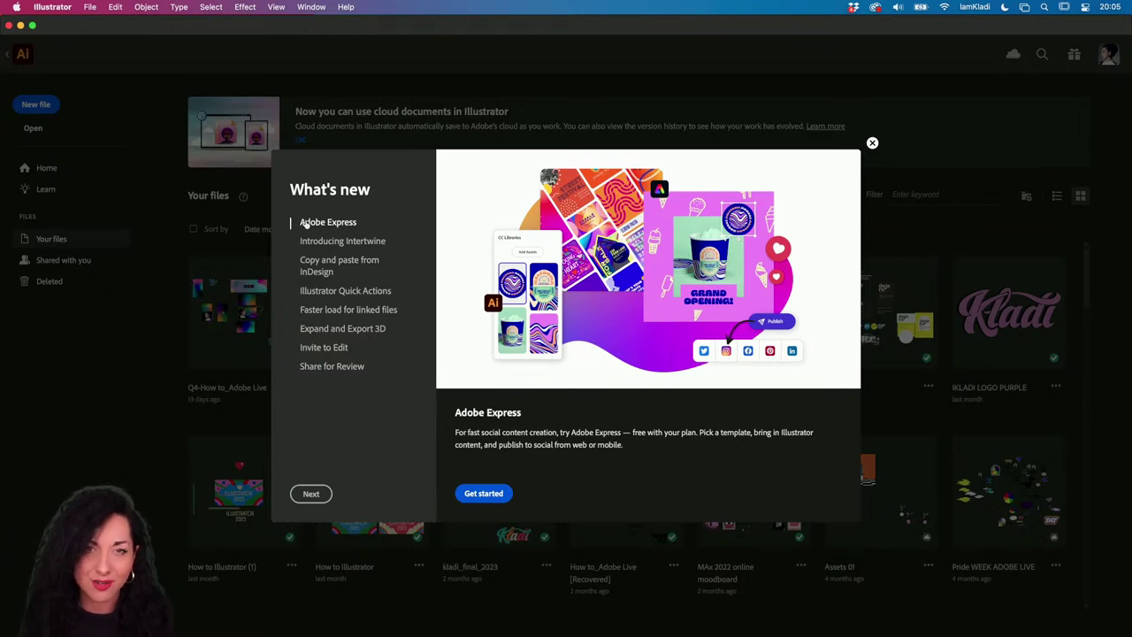
pyautogui.click(327, 297)
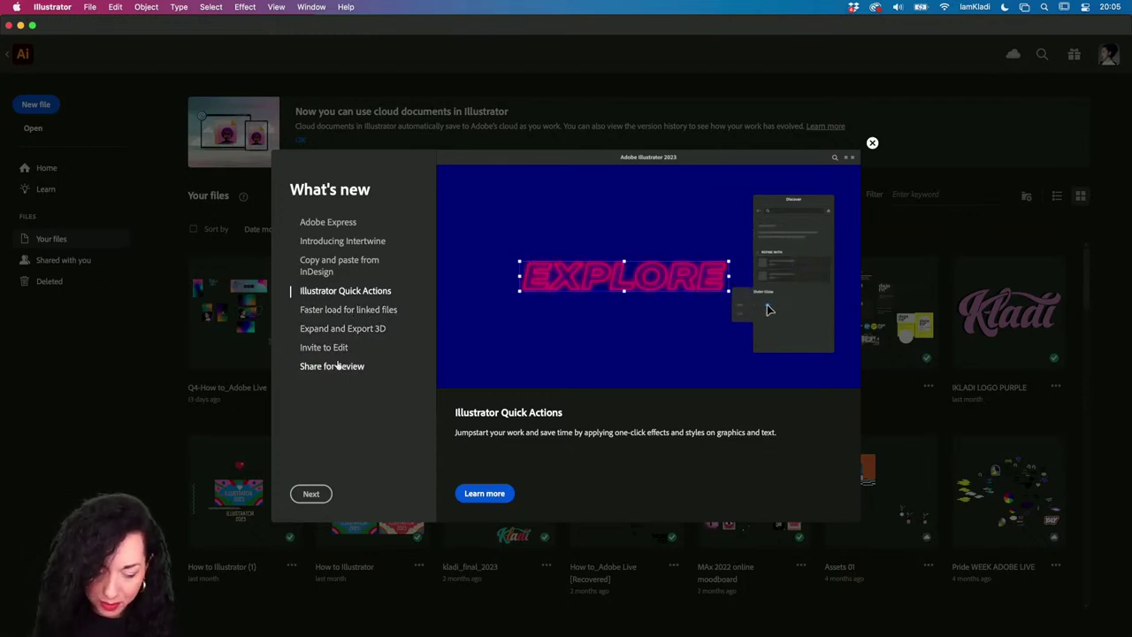
pyautogui.click(323, 267)
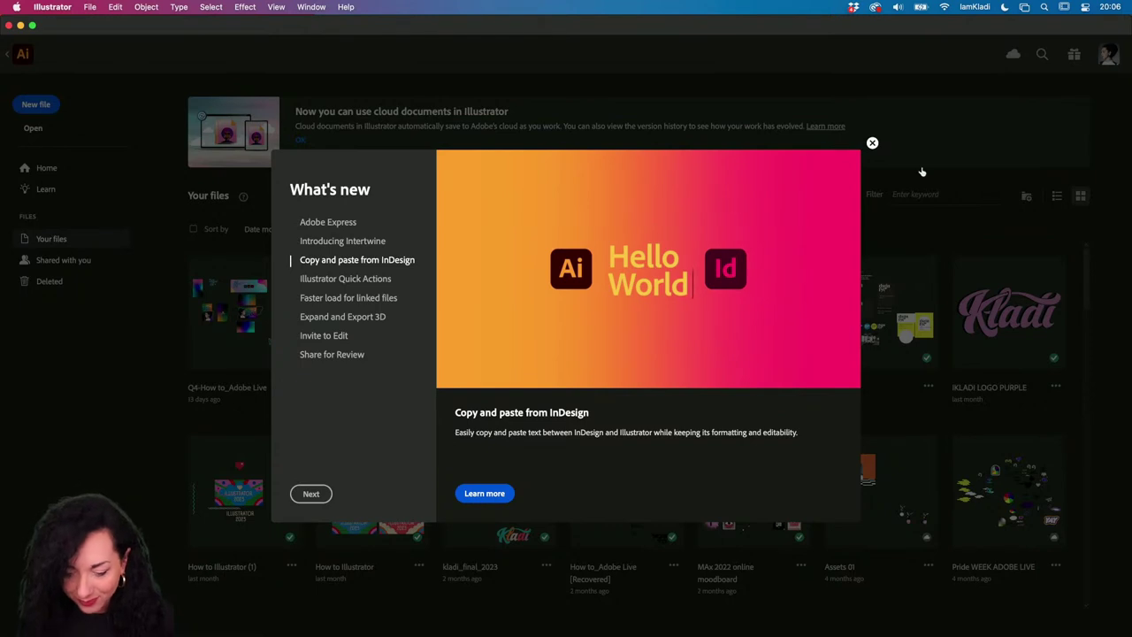
pyautogui.click(872, 143)
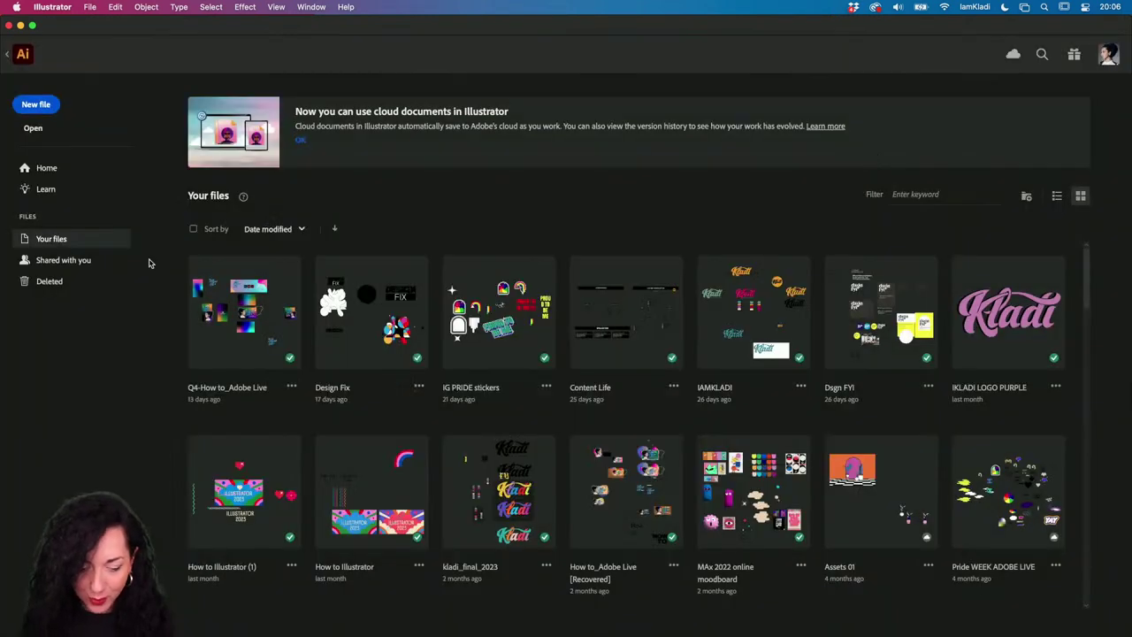
# - Start a new document and show all blank document presets of the Print category
pyautogui.click(36, 106)
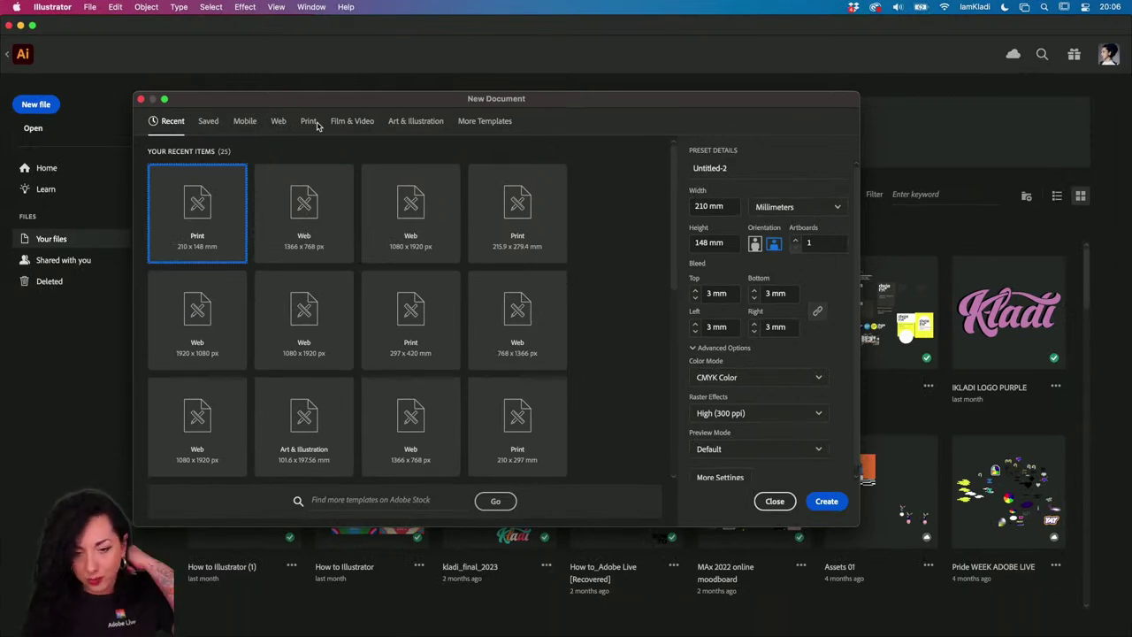
pyautogui.click(314, 126)
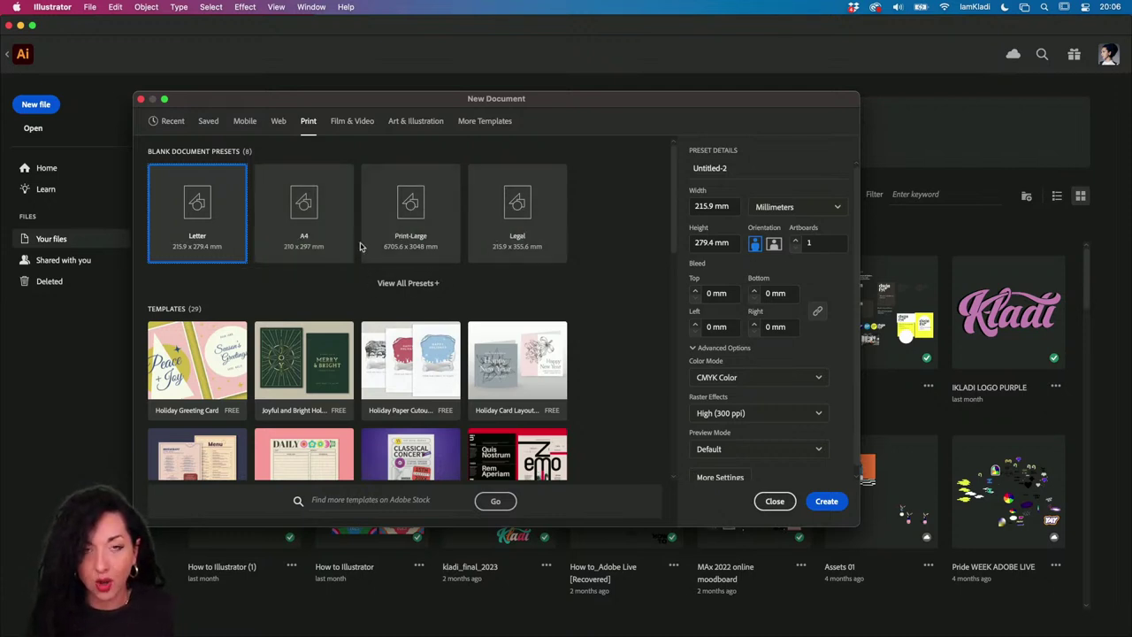
pyautogui.click(406, 284)
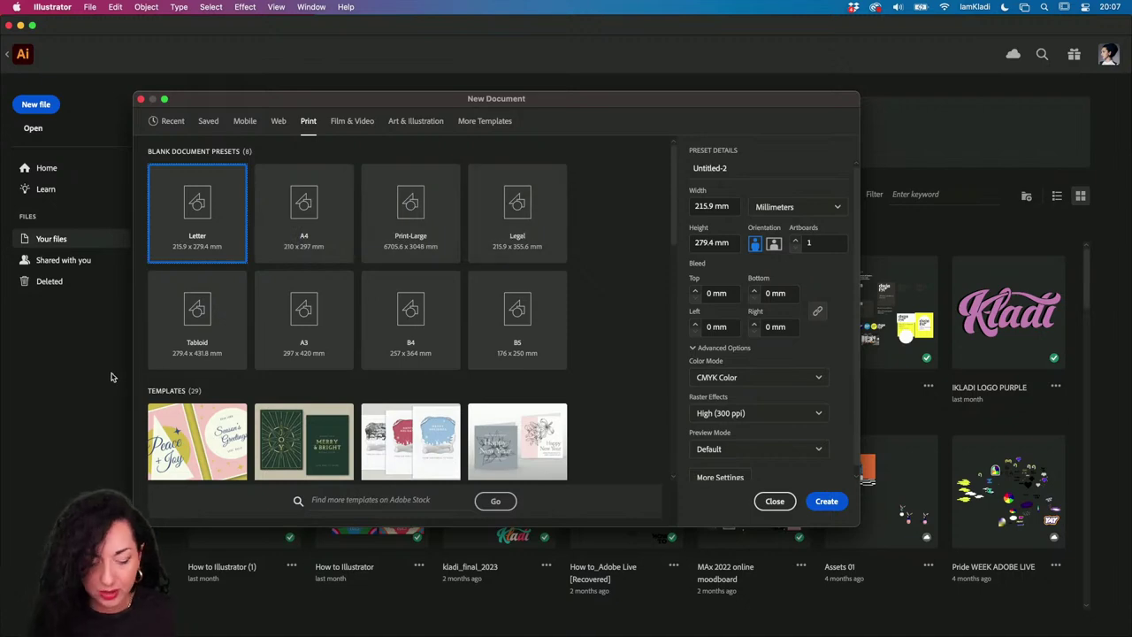
# - Examine the print templates, the details of the Joyful and Bright Holiday Card Set and the Web presets
pyautogui.scroll(-5, 556, 361)
pyautogui.scroll(5, 557, 361)
pyautogui.scroll(-3, 557, 362)
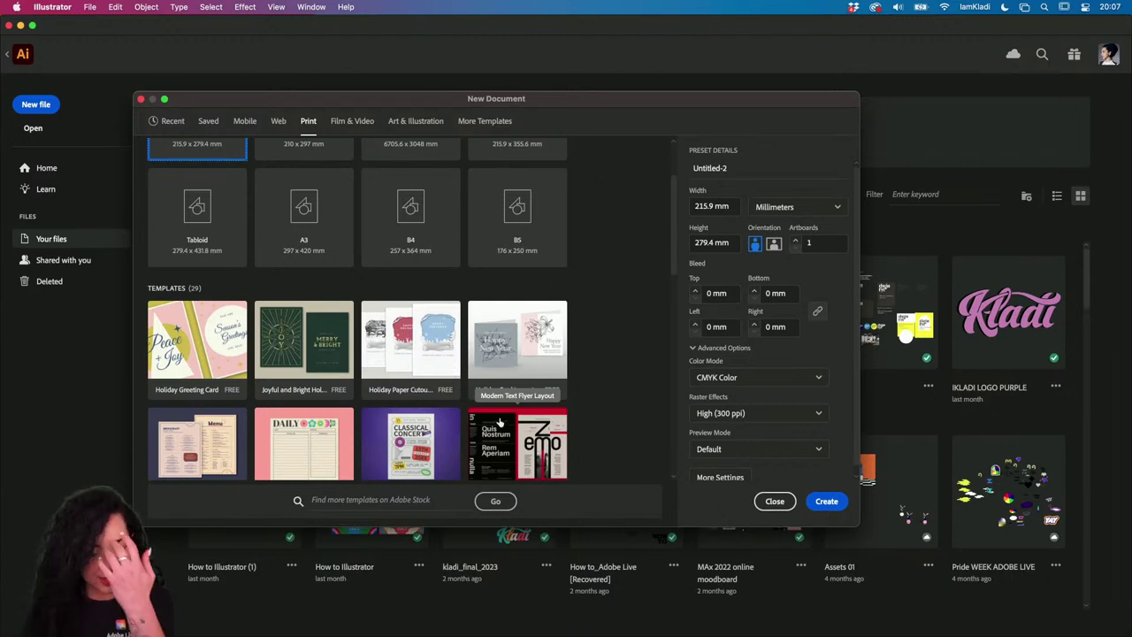
pyautogui.click(331, 351)
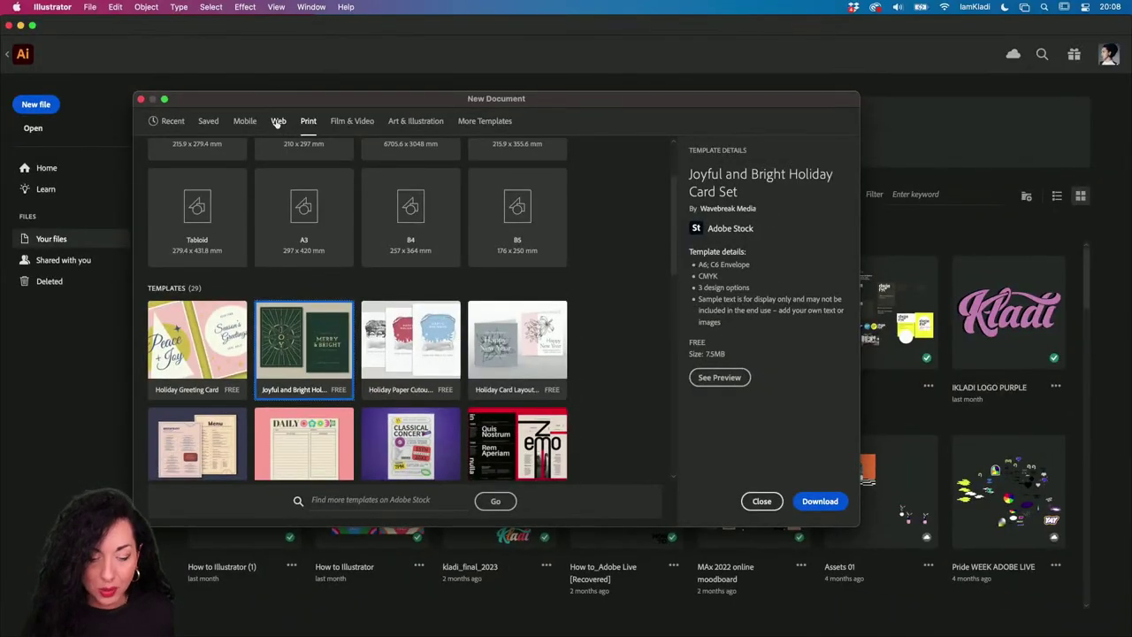
pyautogui.click(278, 121)
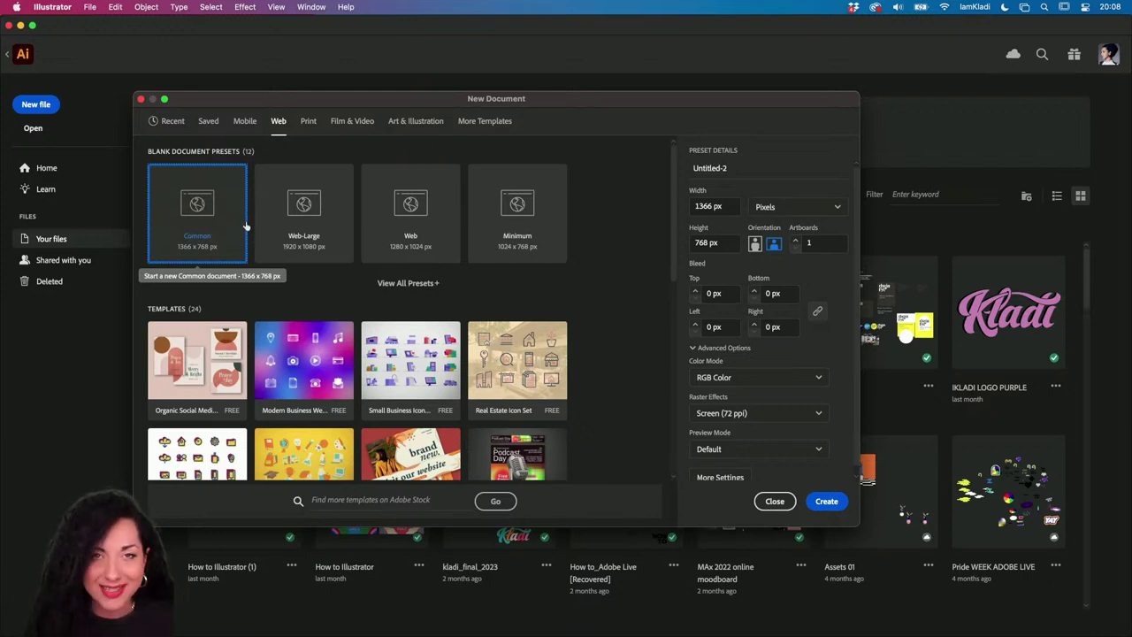
# - Choose the Print category for the new document and name it Greeting Cards
pyautogui.click(306, 129)
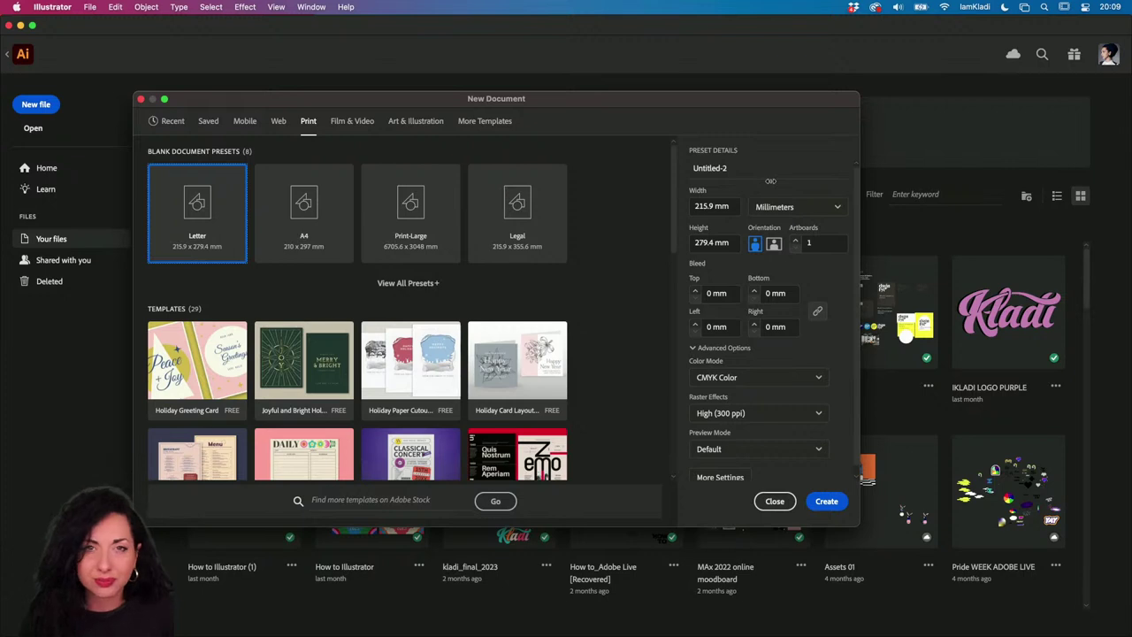
pyautogui.doubleClick(717, 168)
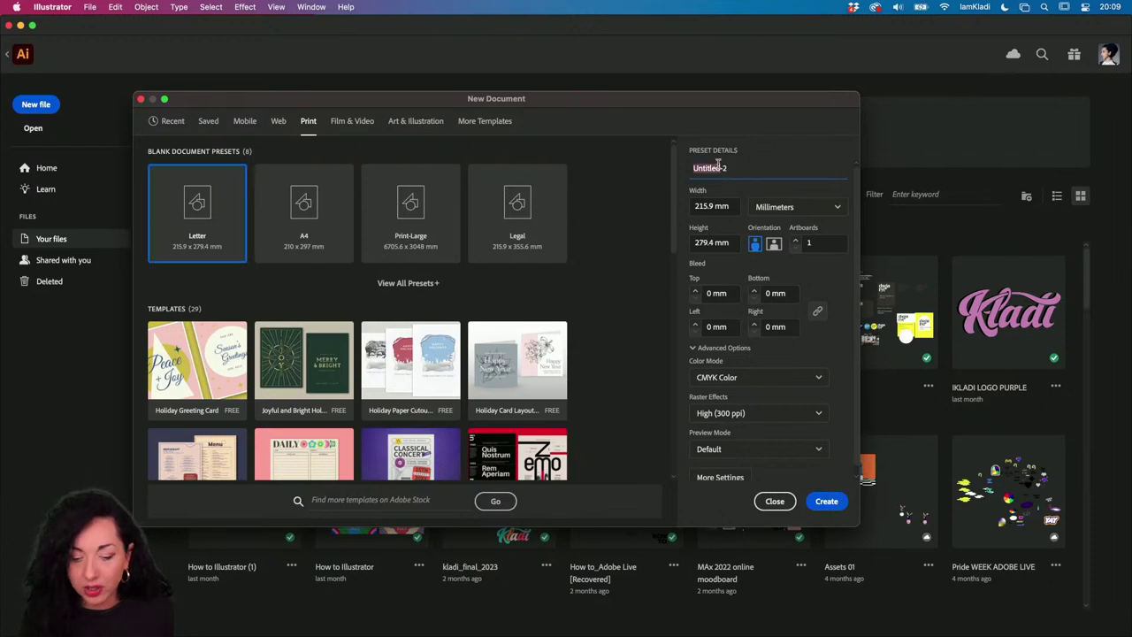
pyautogui.write('Greet')
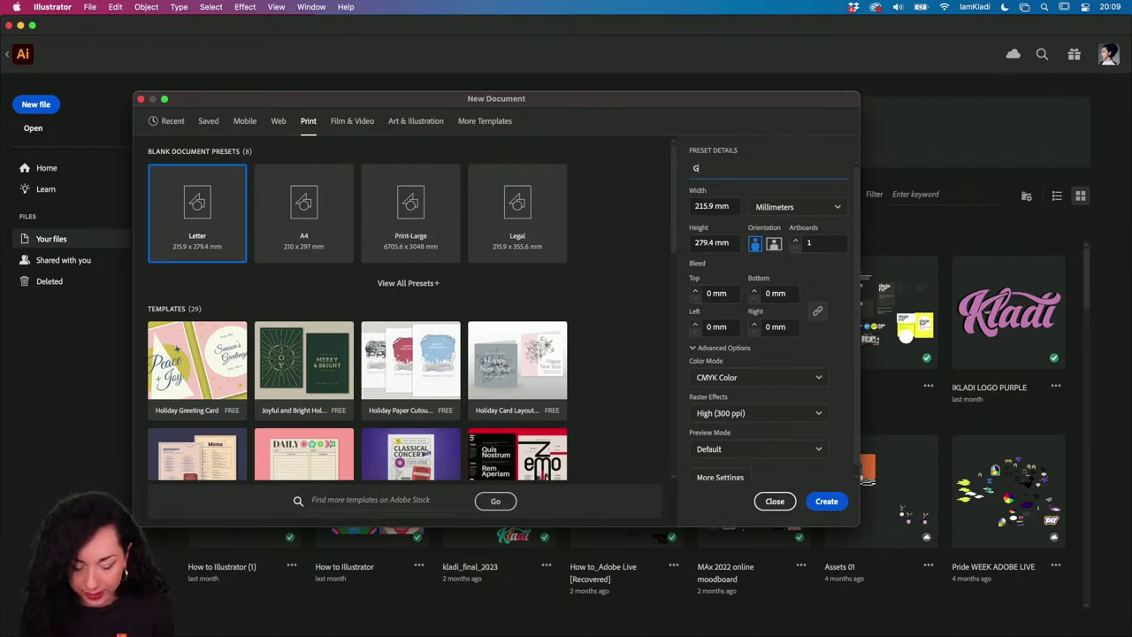
pyautogui.write('ing Cards')
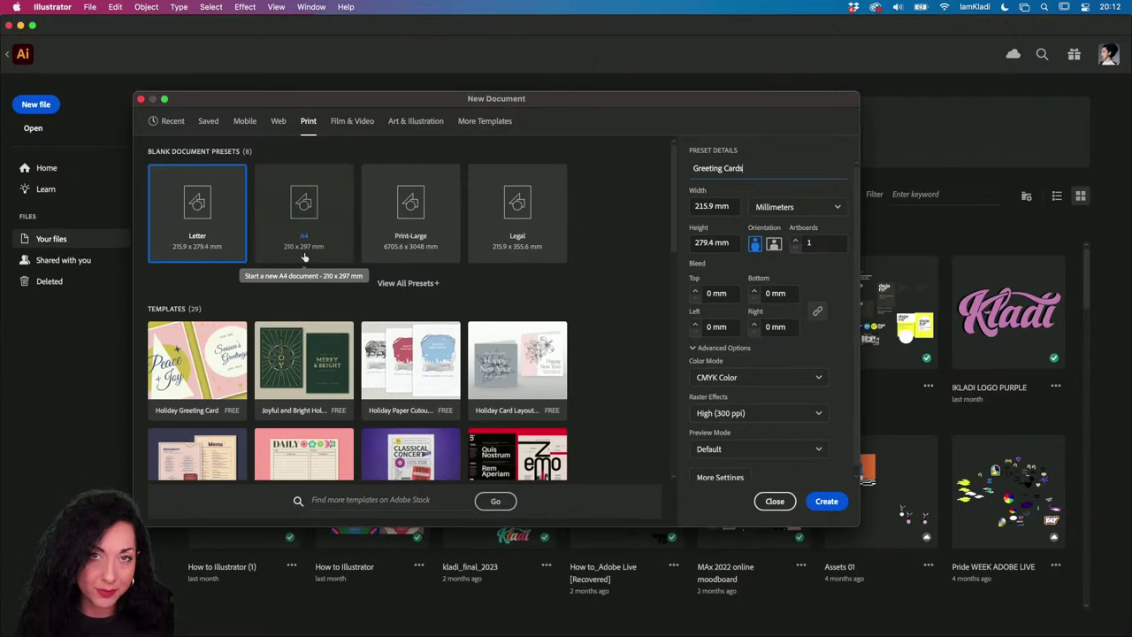
# - Size the new document as a 148 × 105 mm card and set it to portrait, 105 mm wide and 148 mm high
pyautogui.doubleClick(700, 208)
pyautogui.write('148')
pyautogui.doubleClick(699, 244)
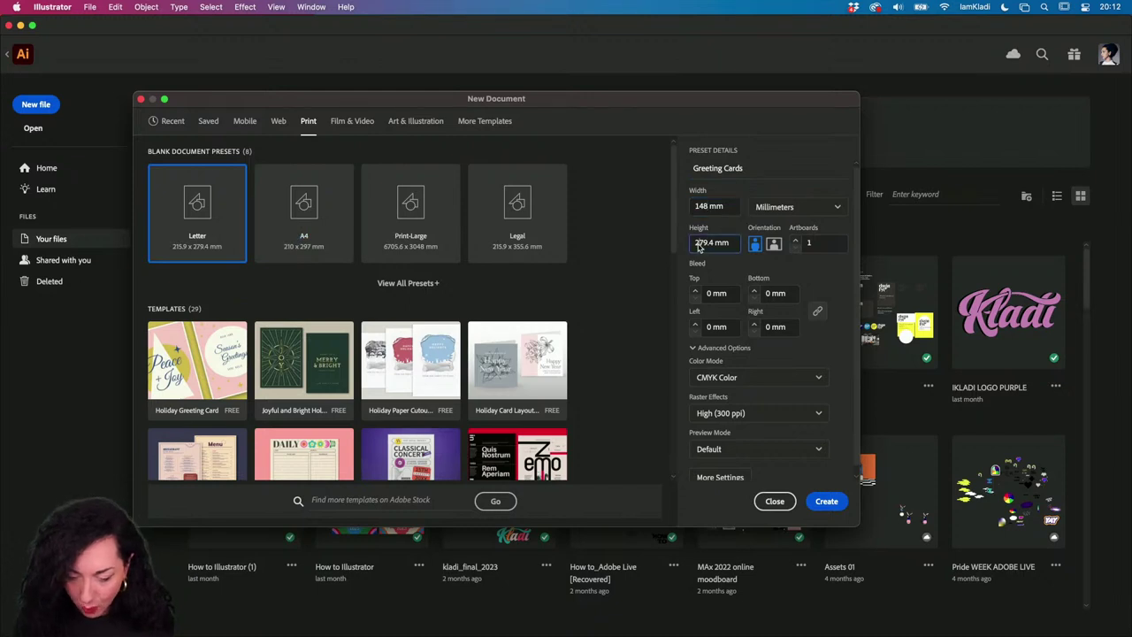
pyautogui.write('105')
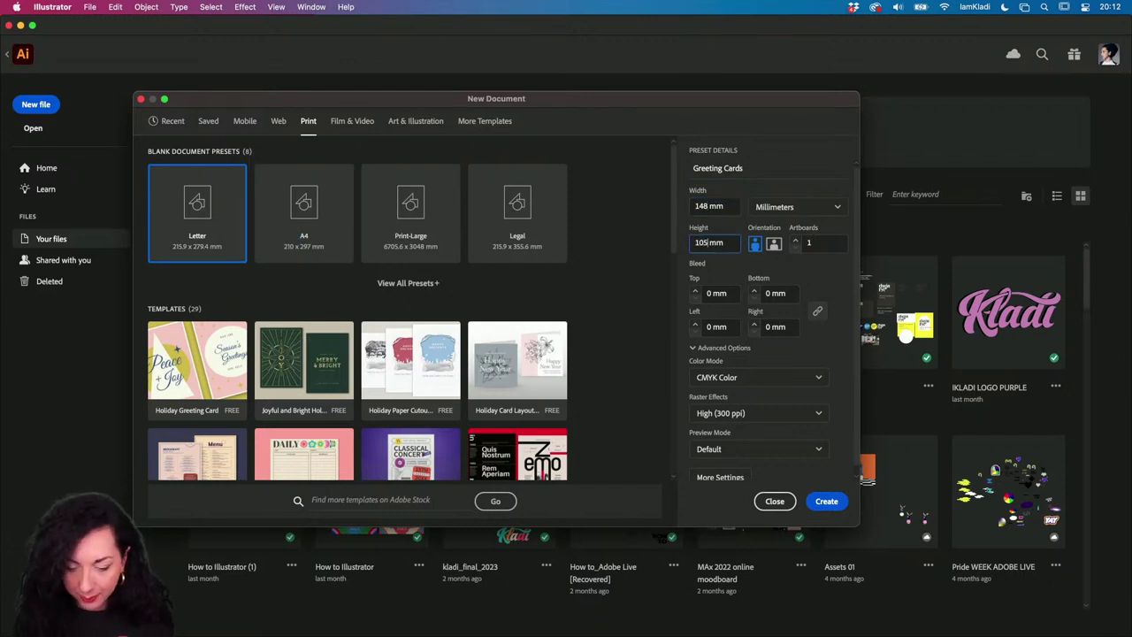
pyautogui.click(772, 246)
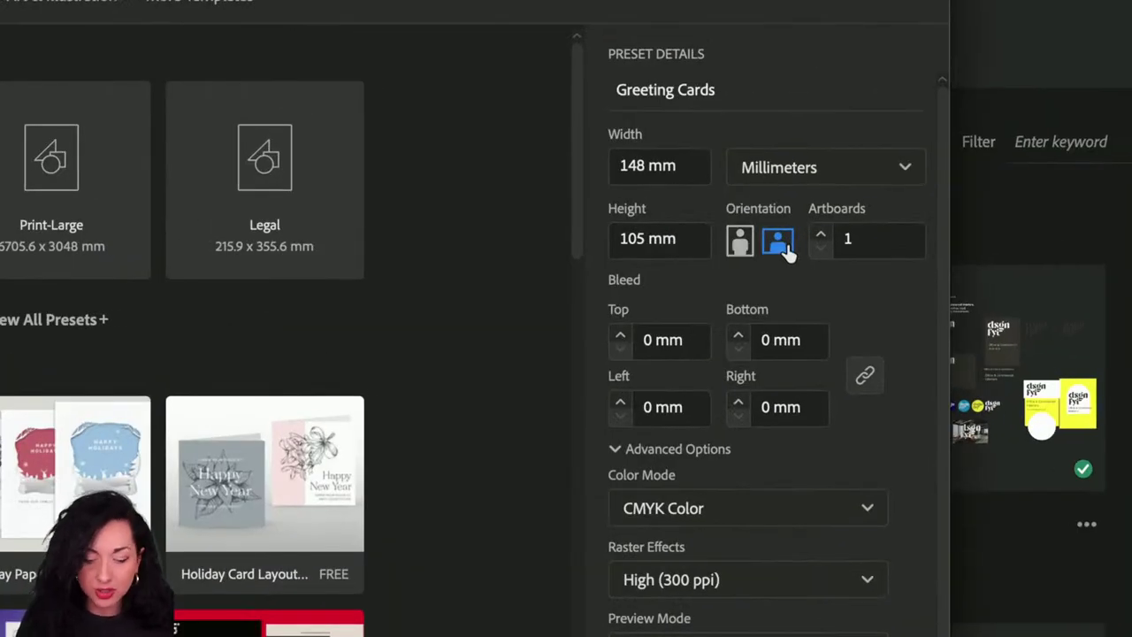
pyautogui.click(740, 248)
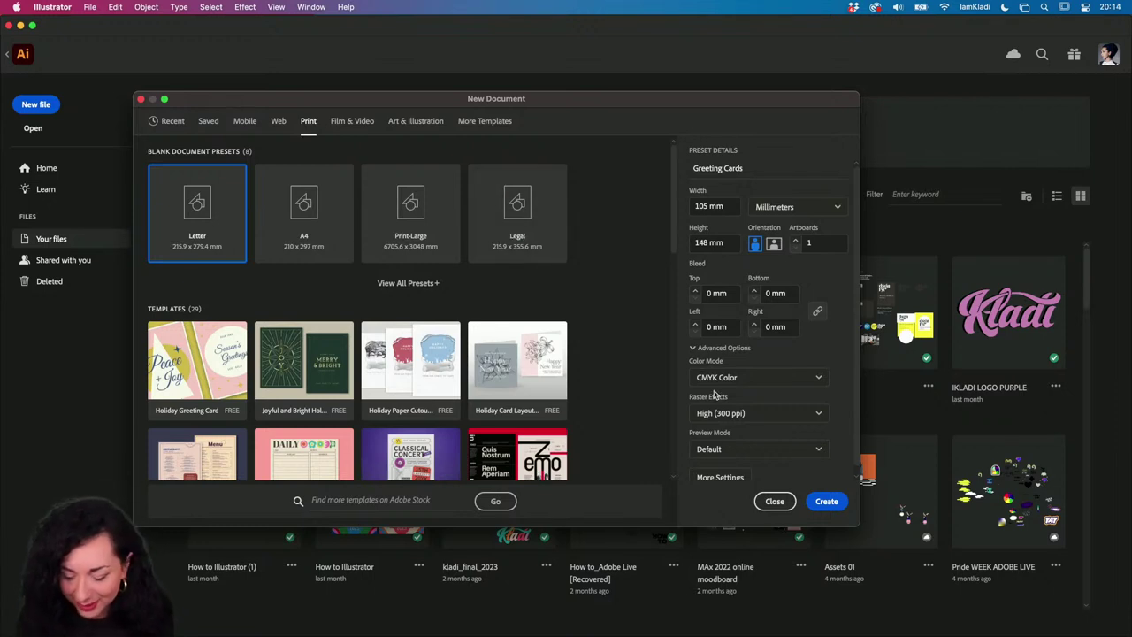
# - Add a 3 mm bleed on all sides in the additional document settings and create the document
pyautogui.scroll(-1, 717, 396)
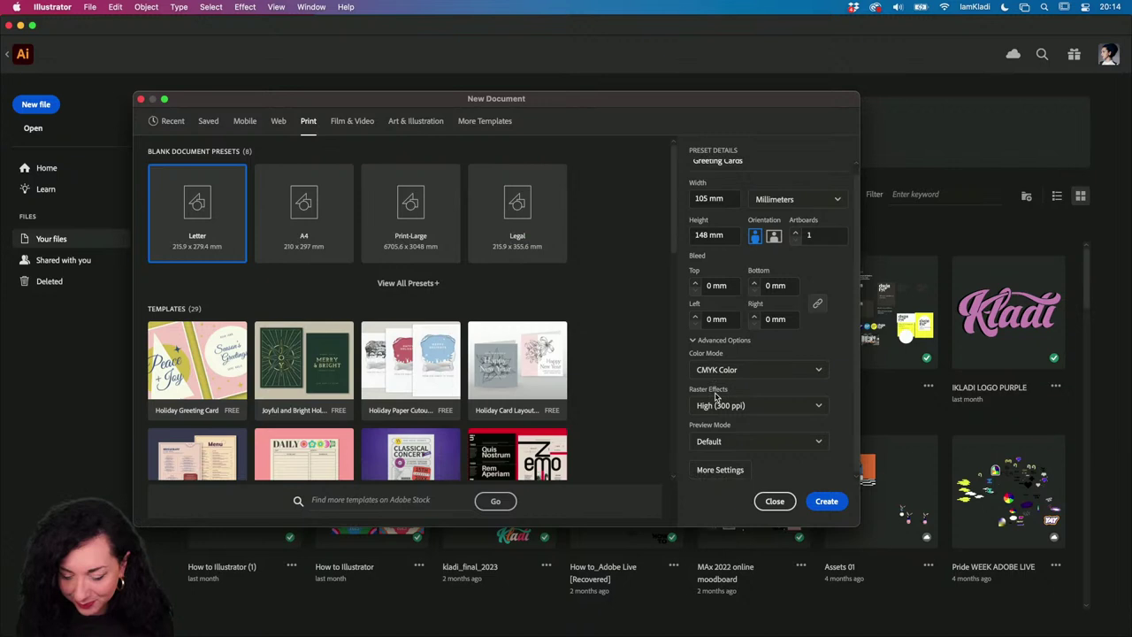
pyautogui.click(720, 473)
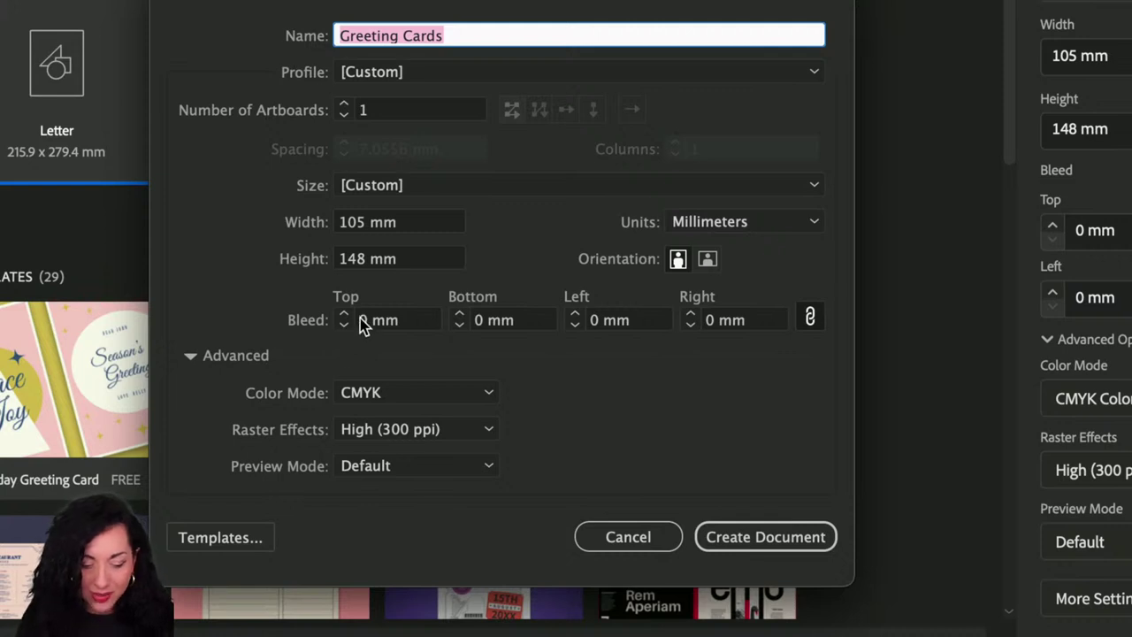
pyautogui.click(344, 315)
pyautogui.click(343, 315)
pyautogui.click(344, 314)
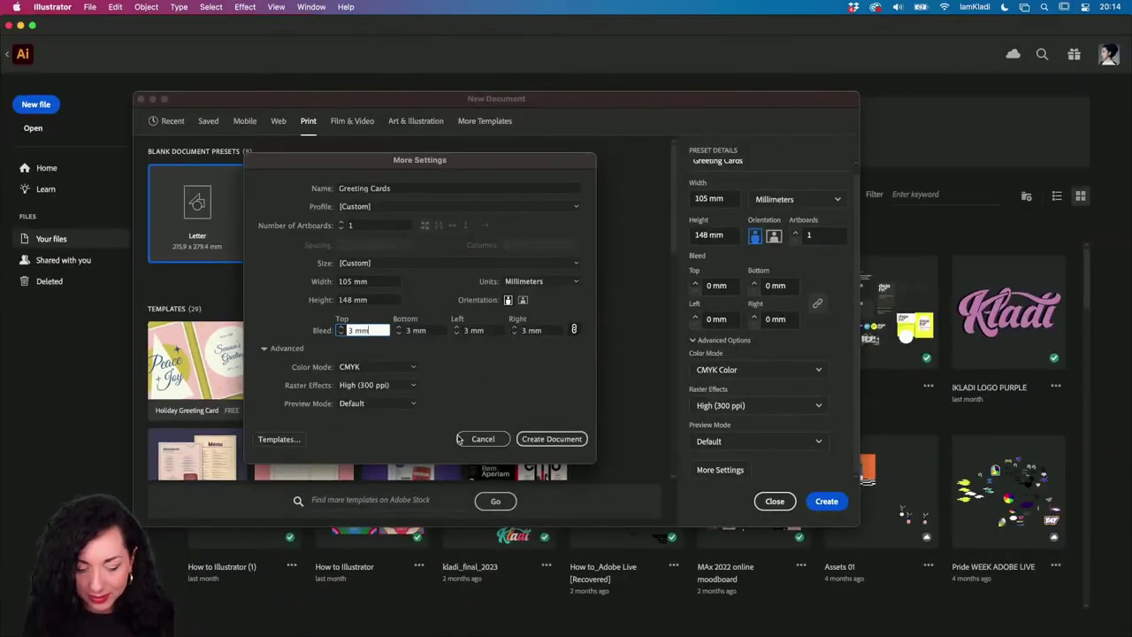
pyautogui.click(564, 446)
pyautogui.click(835, 499)
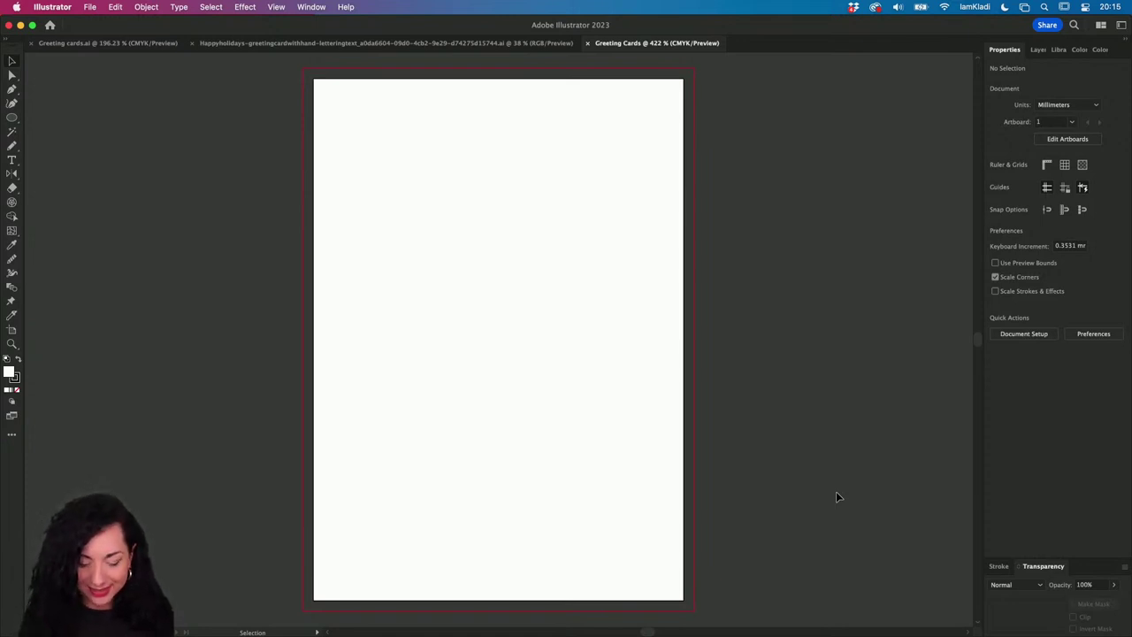
# - Save the document locally to the Desktop as Greeting Cards.ai, keeping the Illustrator 2020 version and default file options
pyautogui.press('super+s')
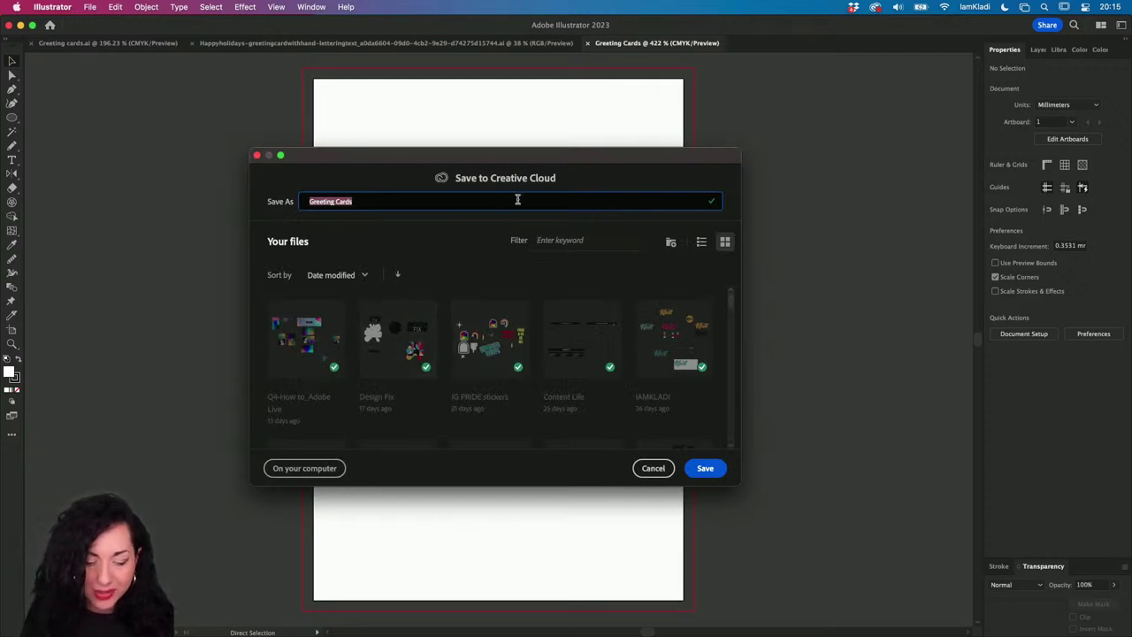
pyautogui.click(304, 468)
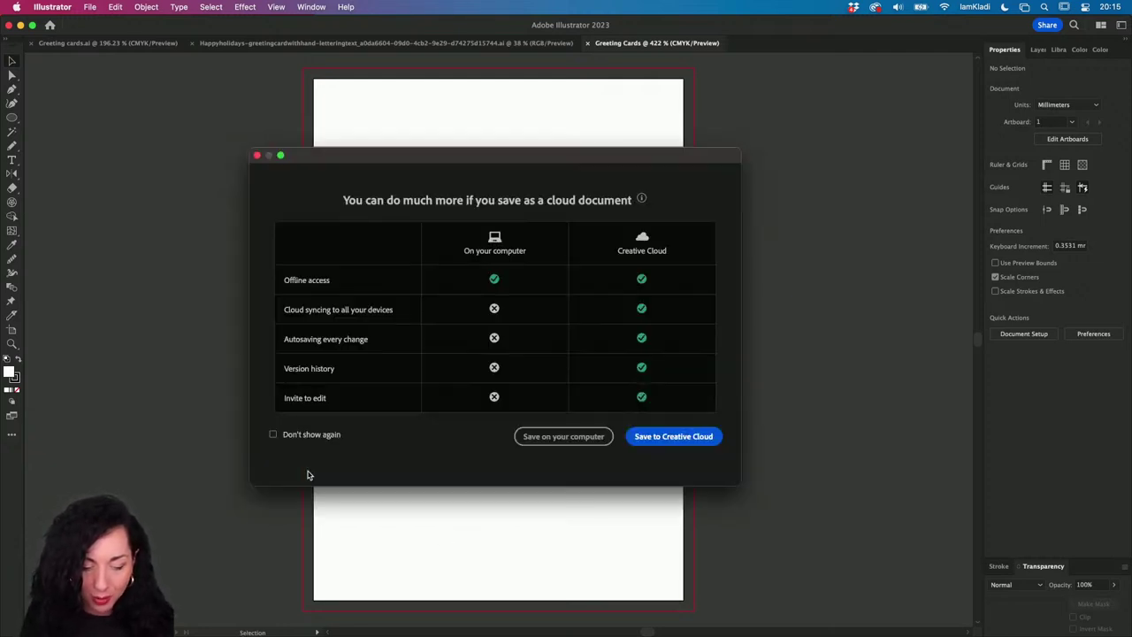
pyautogui.click(566, 436)
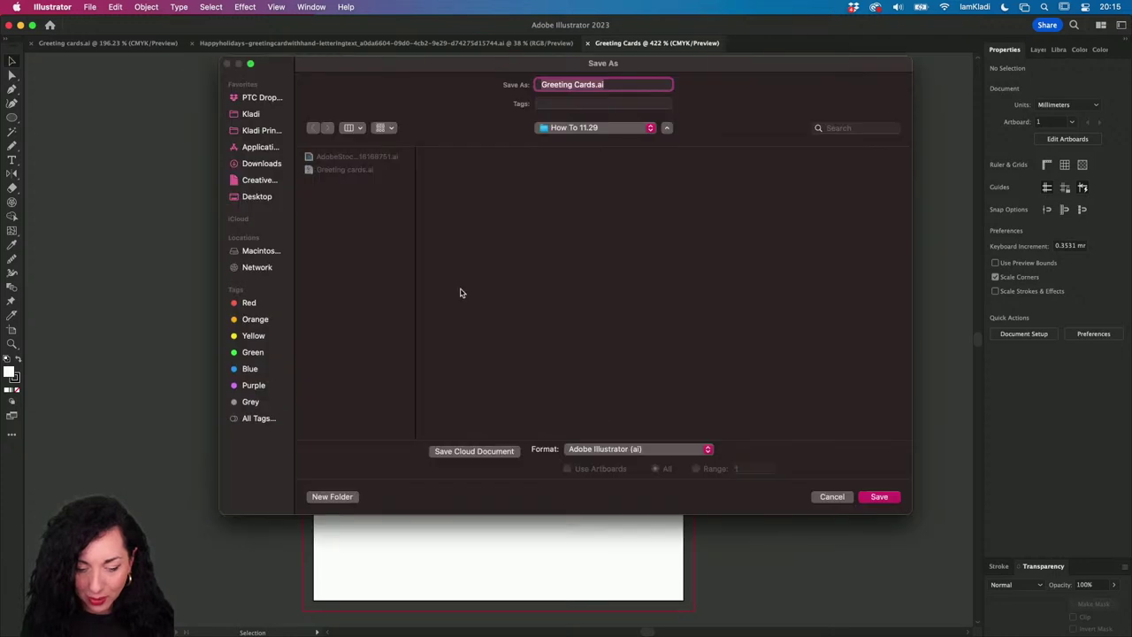
pyautogui.click(259, 195)
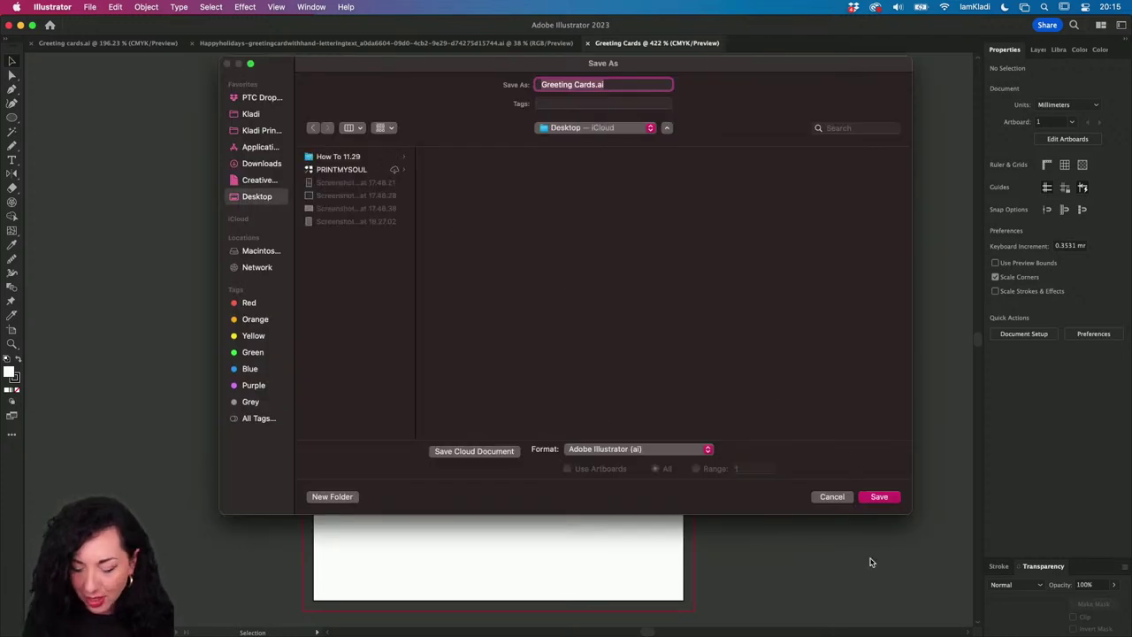
pyautogui.click(879, 498)
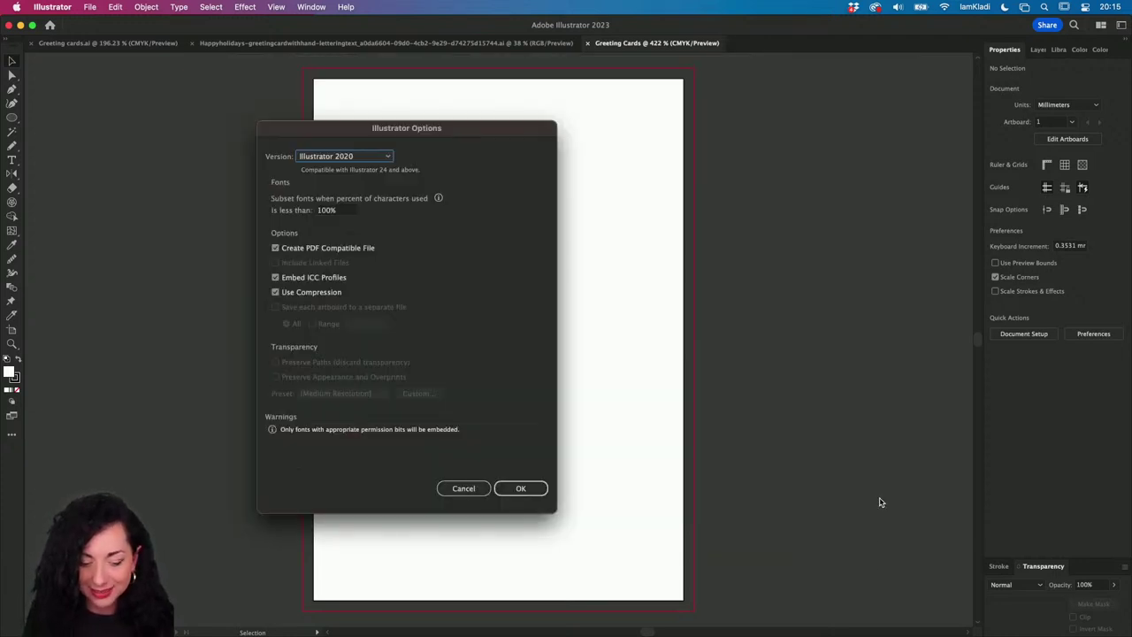
pyautogui.click(519, 488)
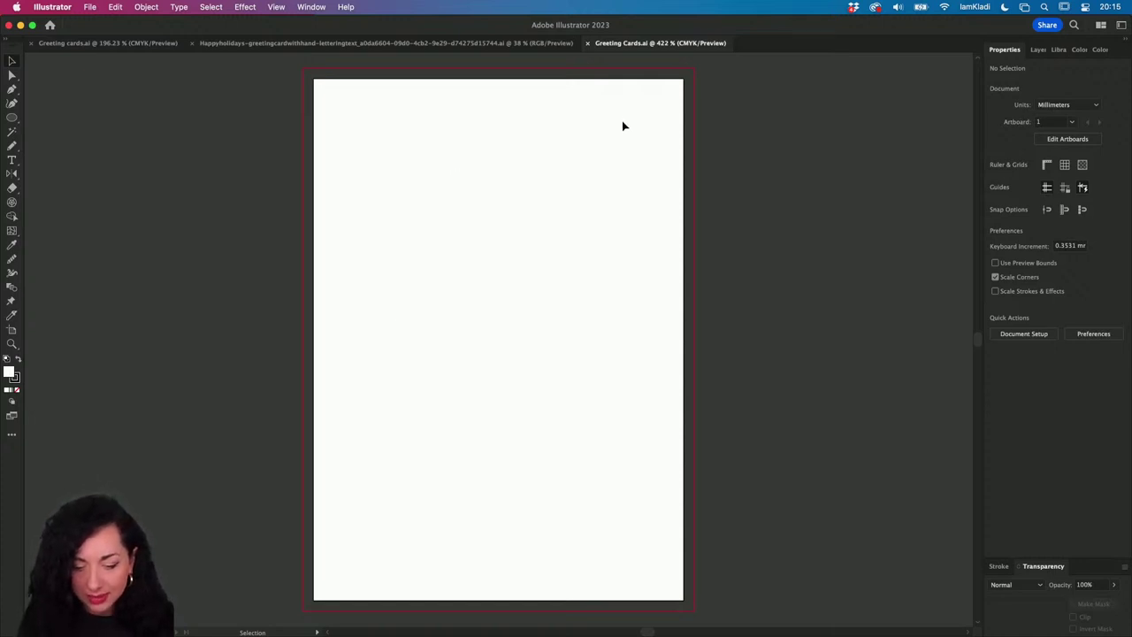
# - Preview the blank card in Trim View and return to the normal view
pyautogui.press('alt')
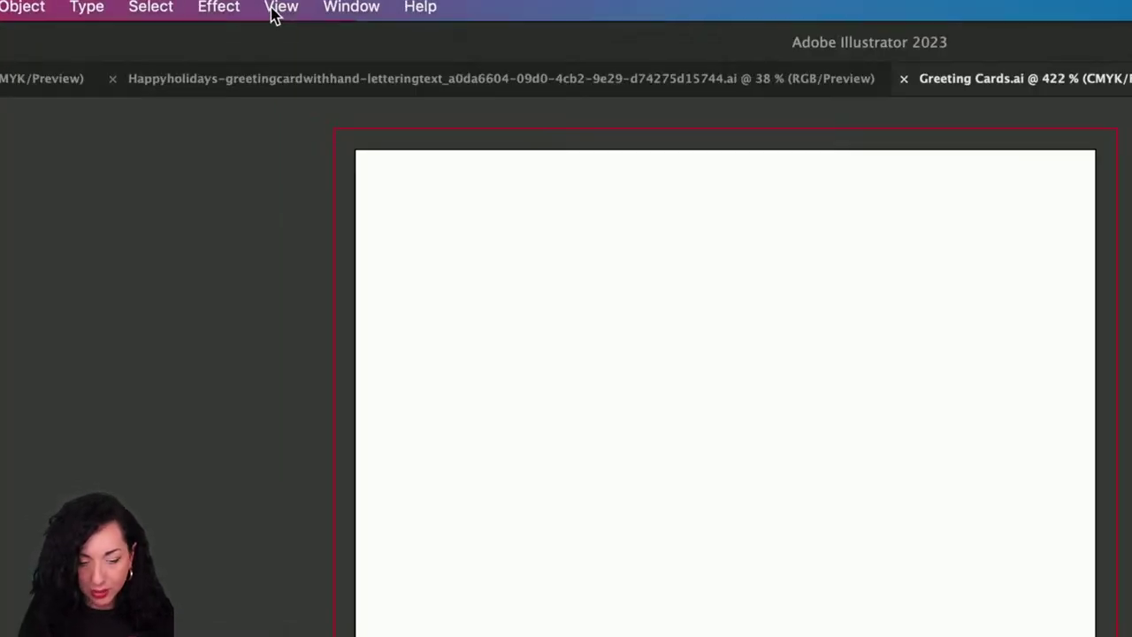
pyautogui.click(277, 8)
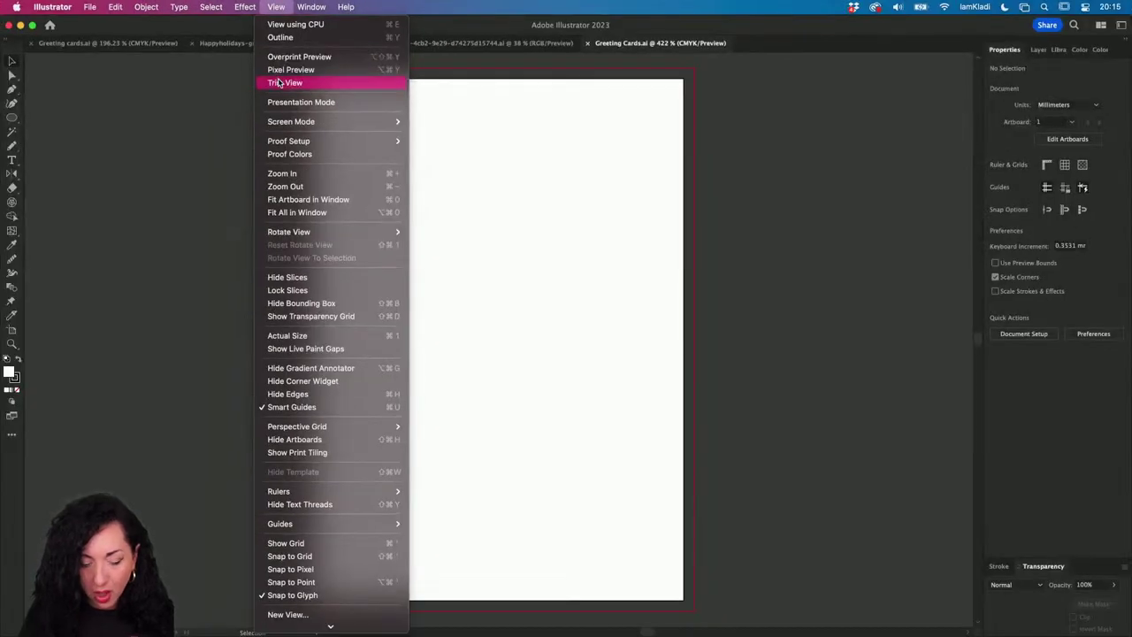
pyautogui.click(292, 158)
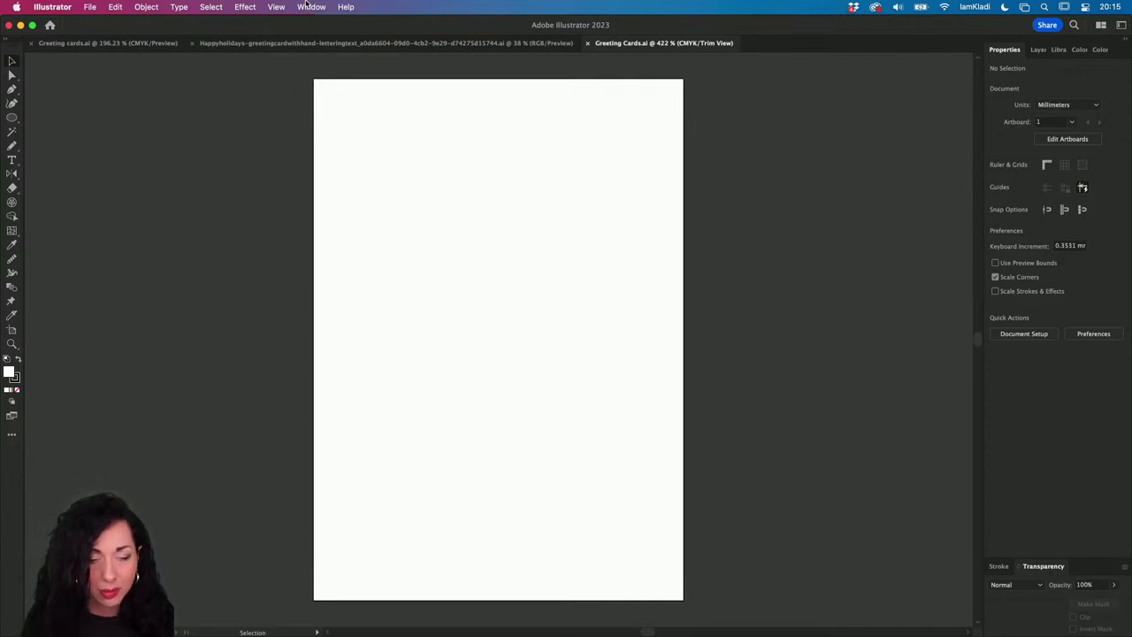
pyautogui.click(276, 6)
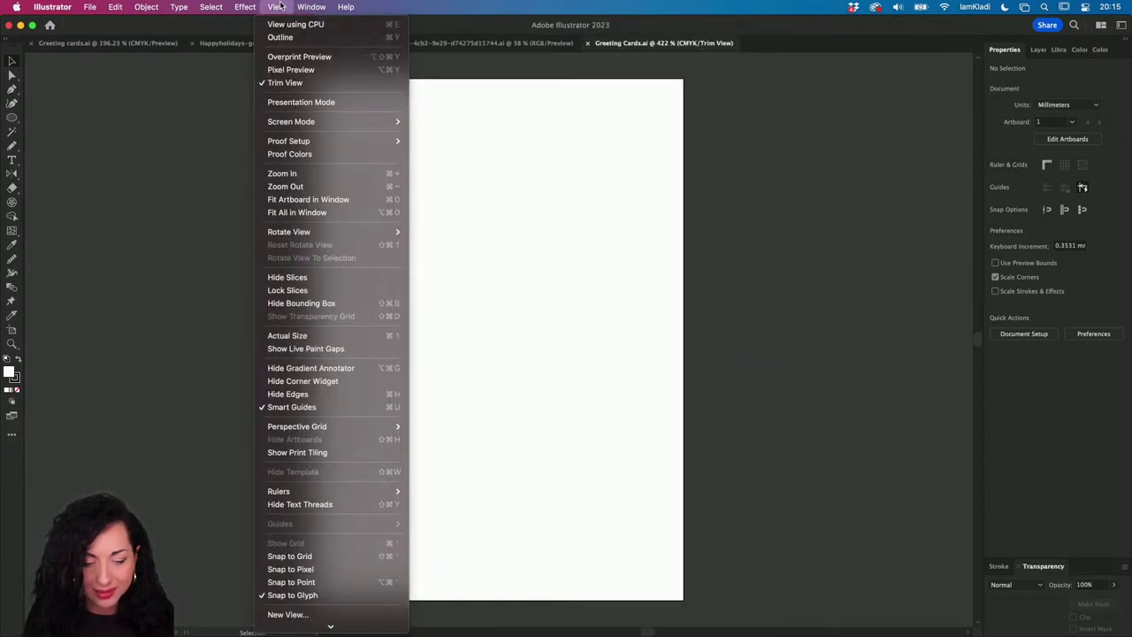
pyautogui.click(274, 83)
# - Switch to the finished Greeting cards.ai document, inspect both holiday cards in Trim View and turn Trim View off again
pyautogui.click(121, 45)
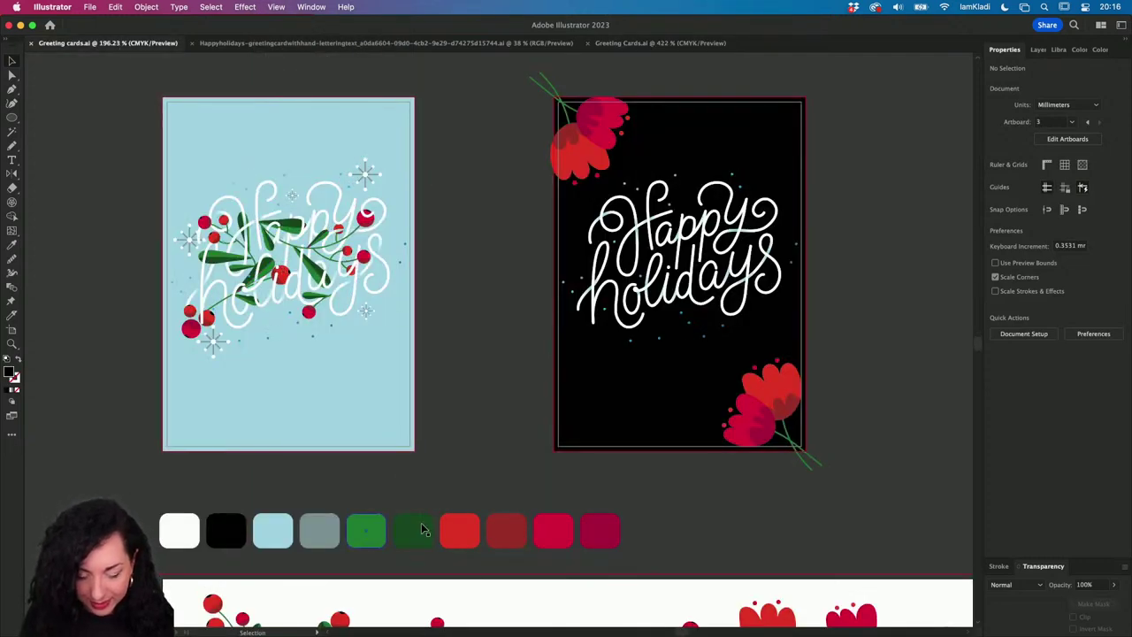
pyautogui.scroll(3, 182, 530)
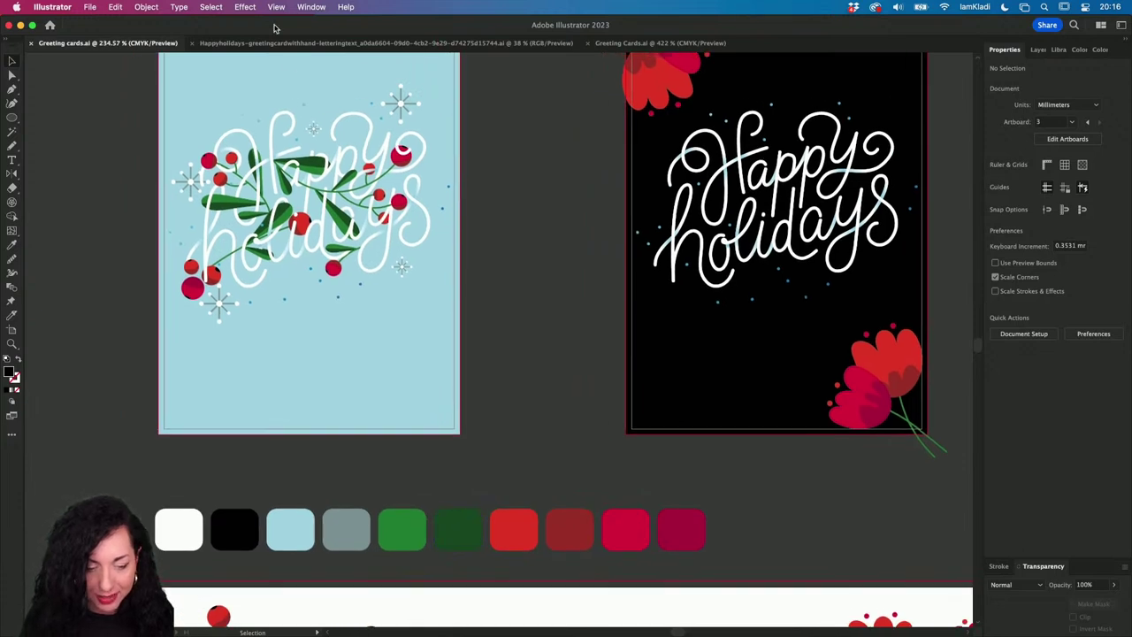
pyautogui.click(275, 6)
pyautogui.click(290, 83)
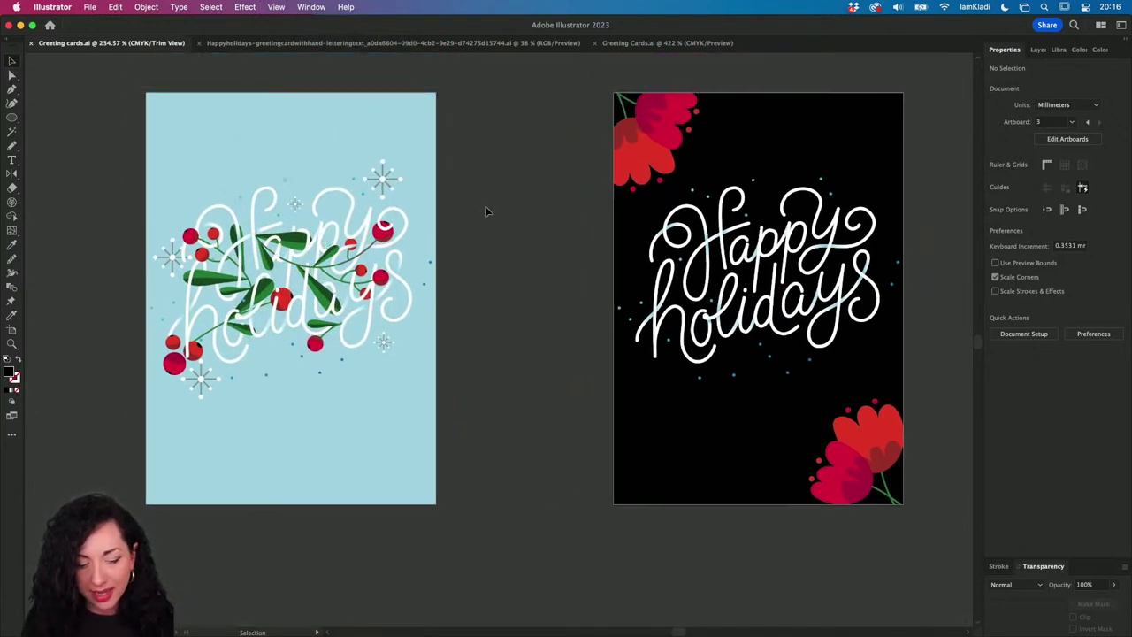
pyautogui.click(284, 9)
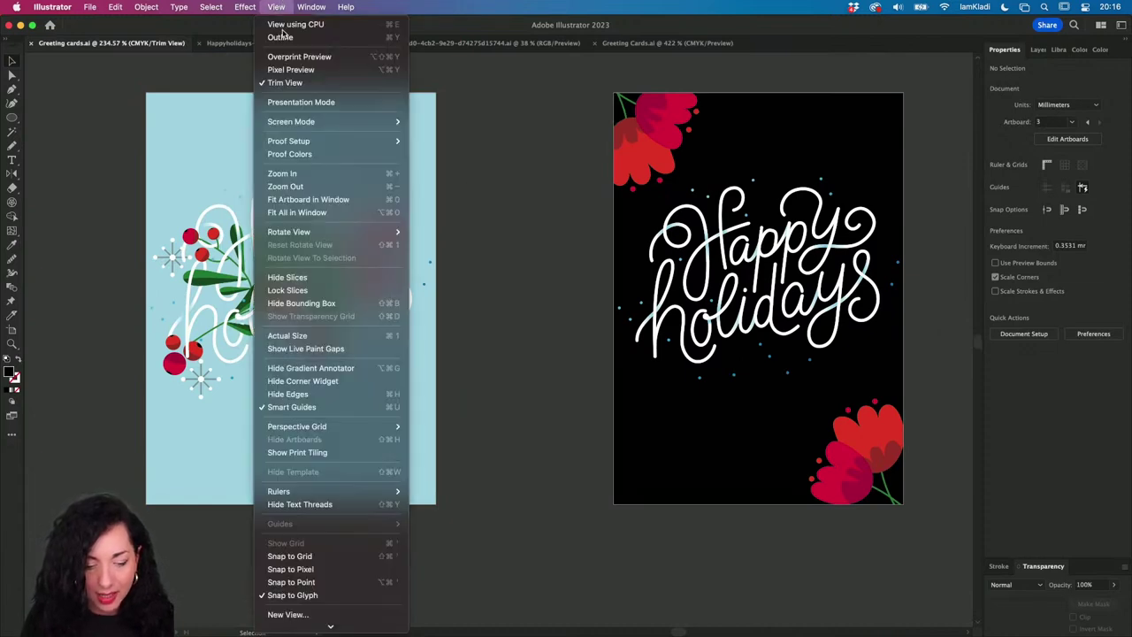
pyautogui.click(282, 86)
pyautogui.scroll(-3, 425, 389)
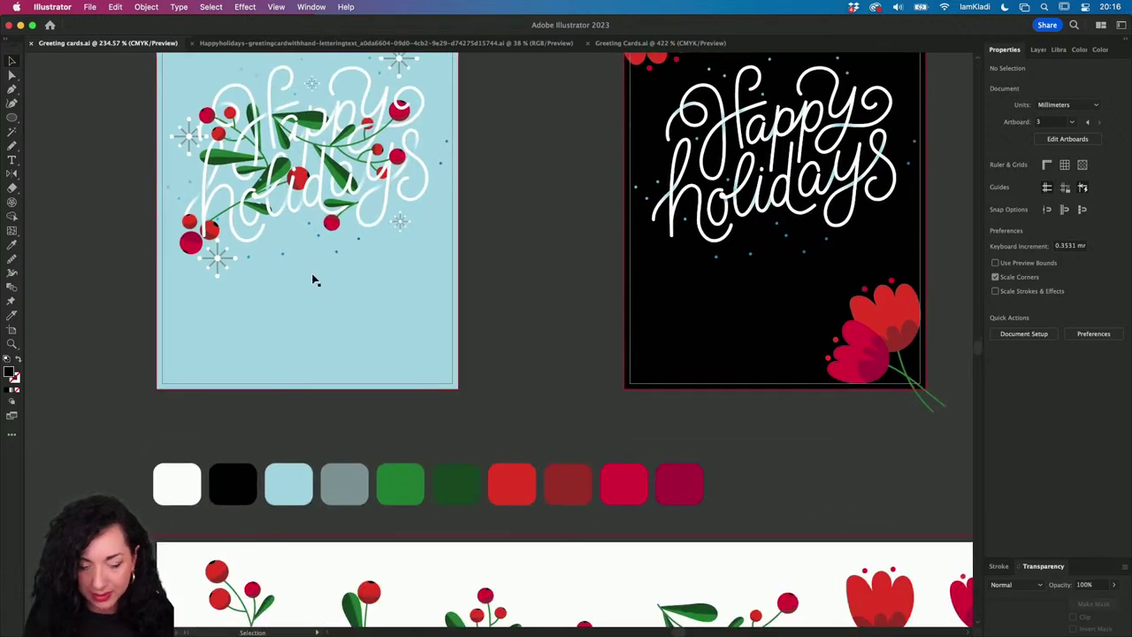
pyautogui.click(324, 7)
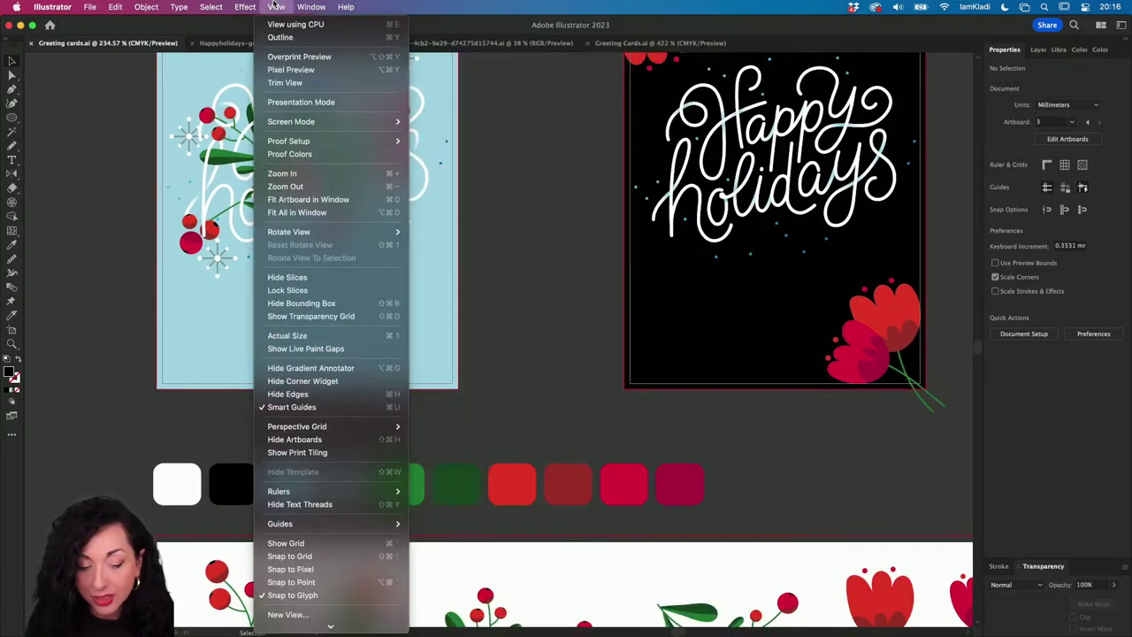
pyautogui.moveTo(248, 8)
# - Return to the blank Greeting Cards.ai document and examine its artboard edge and bleed line up close
pyautogui.click(630, 46)
pyautogui.click(630, 44)
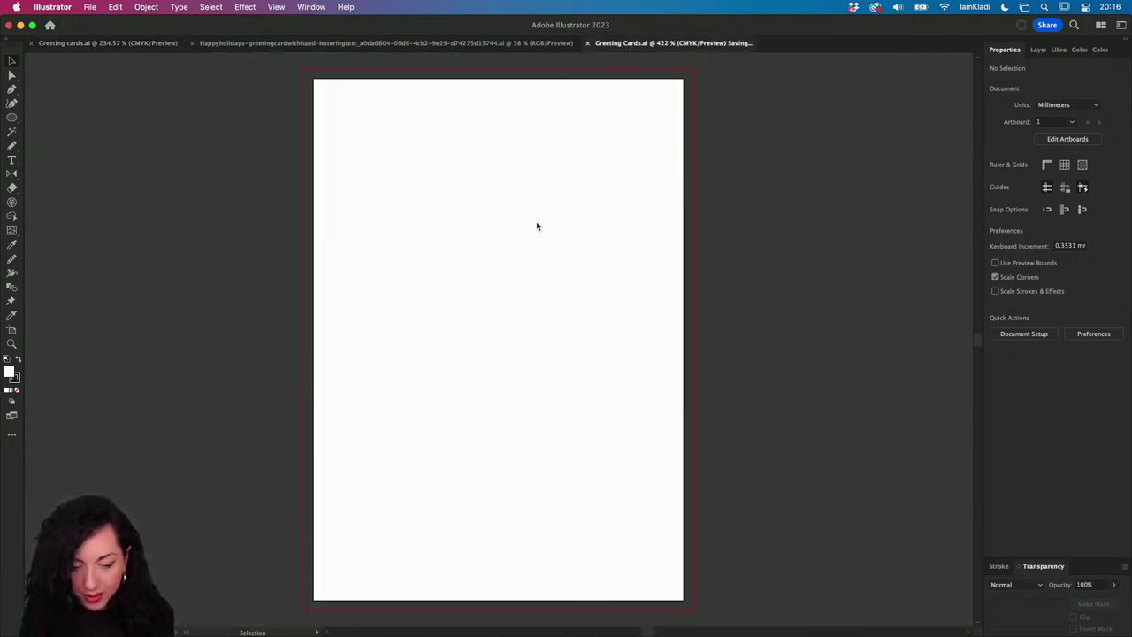
pyautogui.scroll(-1, 535, 226)
pyautogui.scroll(4, 536, 225)
pyautogui.hscroll(-3, 536, 226)
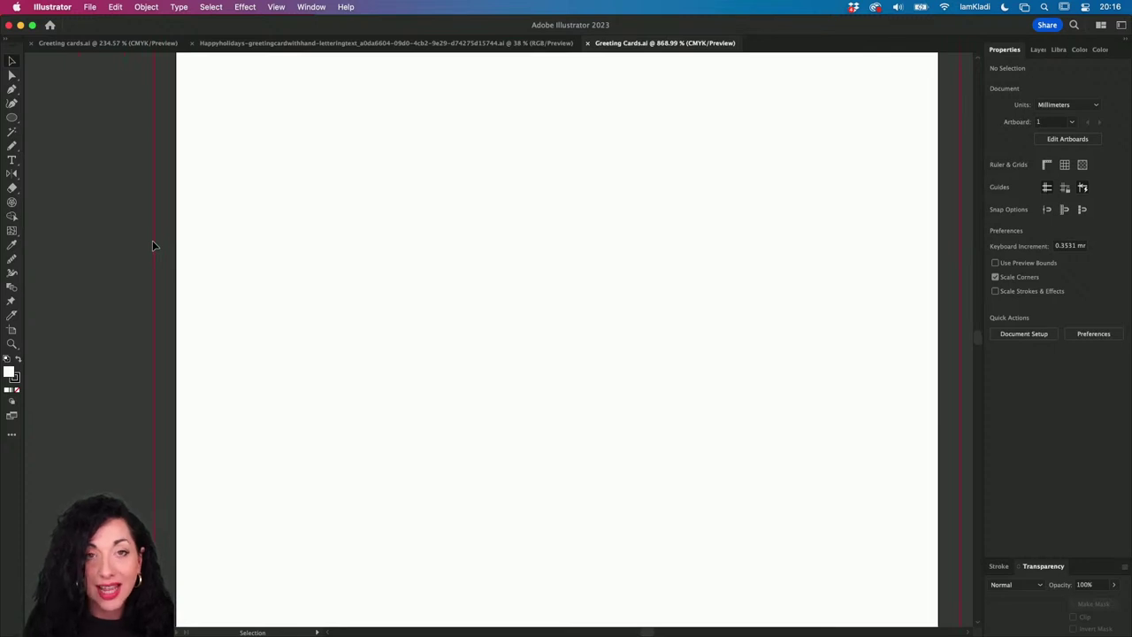
pyautogui.scroll(3, 152, 246)
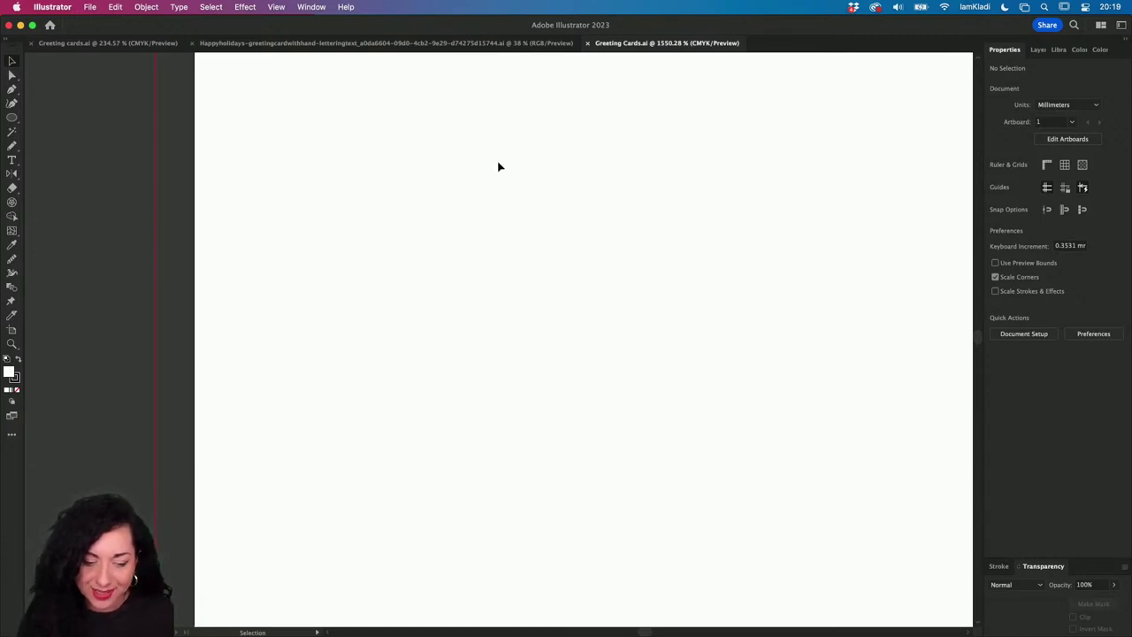
pyautogui.press('super+0')
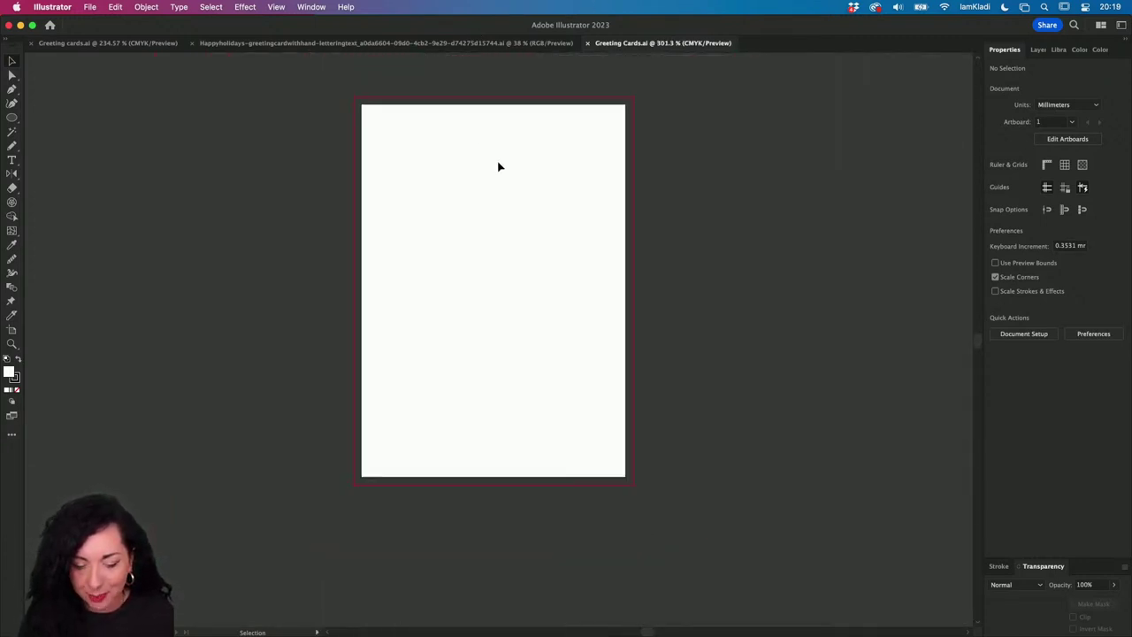
pyautogui.hscroll(2, 498, 166)
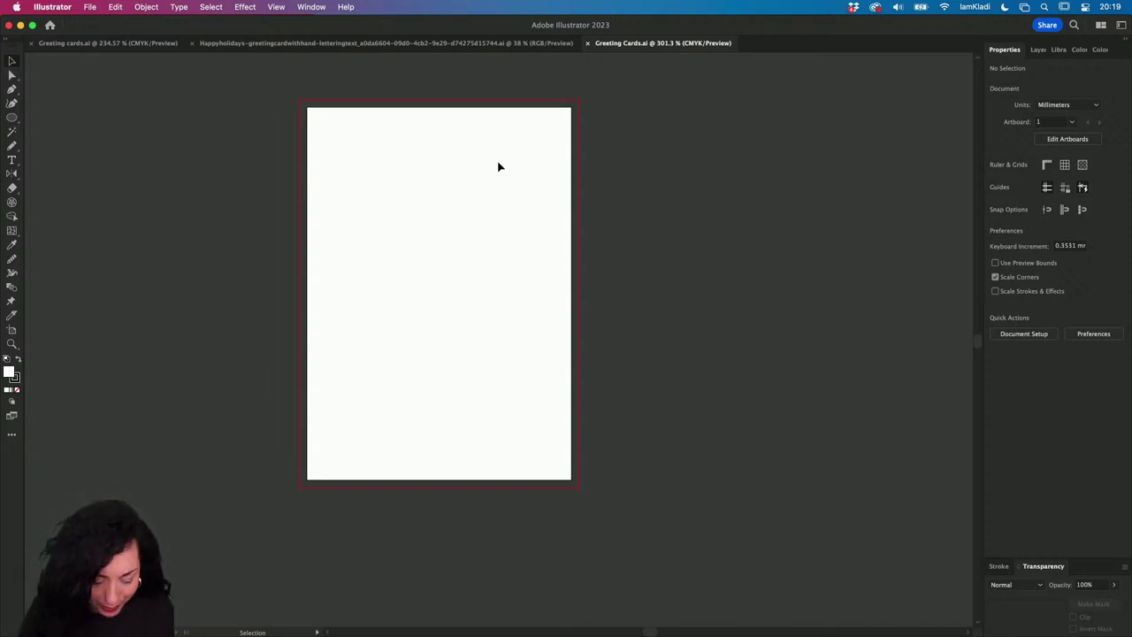
# - Move the card artboard to about X -1.6 mm, Y 80 mm and duplicate it horizontally to about X 178 mm
pyautogui.hotkey('shift', 'o')
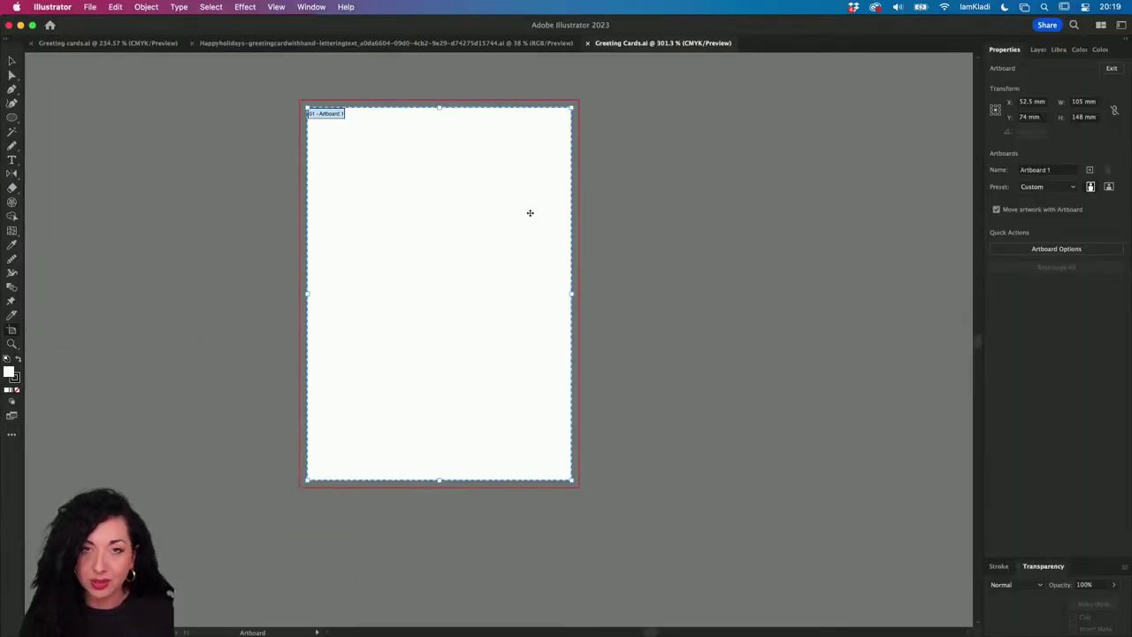
pyautogui.hscroll(3, 530, 213)
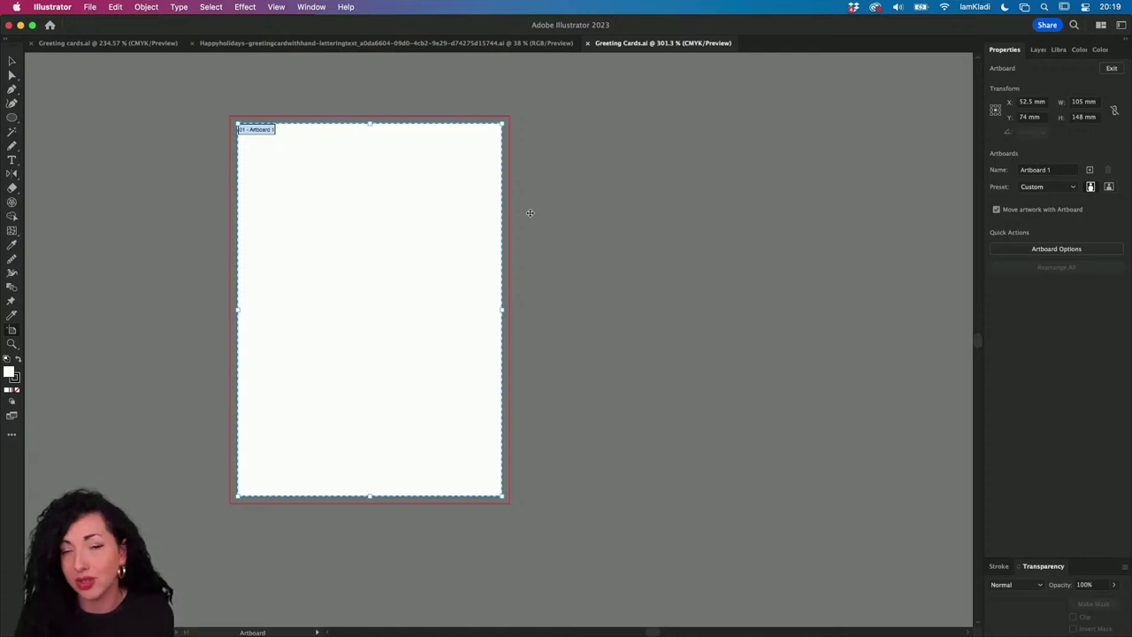
pyautogui.moveTo(468, 213); pyautogui.dragTo(329, 225)
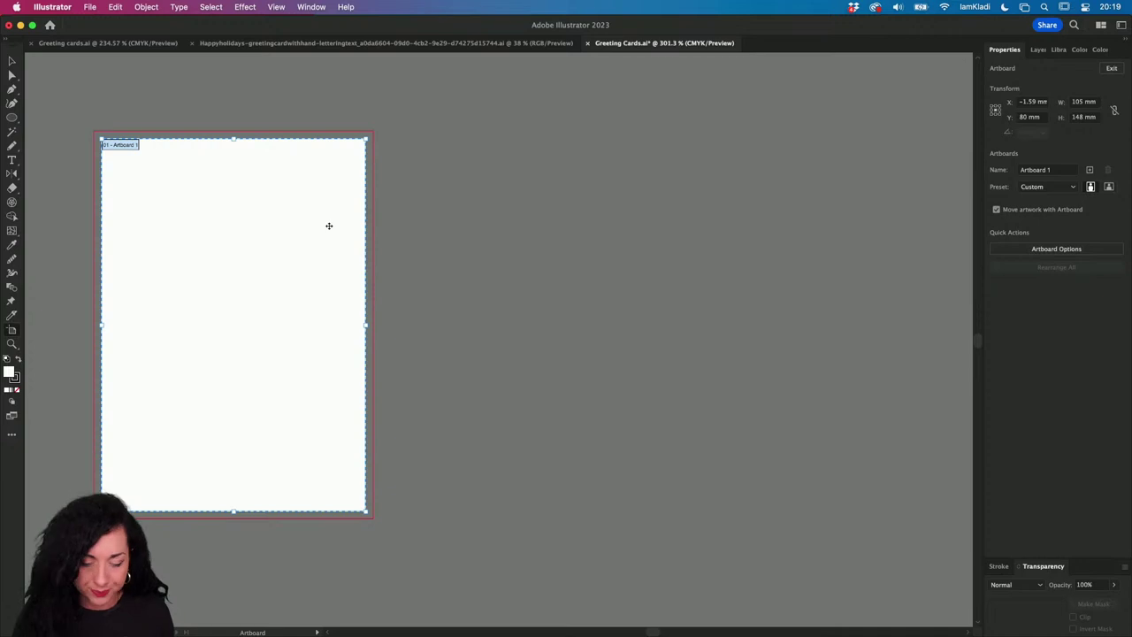
pyautogui.moveTo(329, 229); pyautogui.dragTo(781, 225)
# - Draw a wide third artboard below the two card artboards and enlarge it to about 290 × 95 mm
pyautogui.scroll(-5, 781, 225)
pyautogui.hscroll(-1, 780, 225)
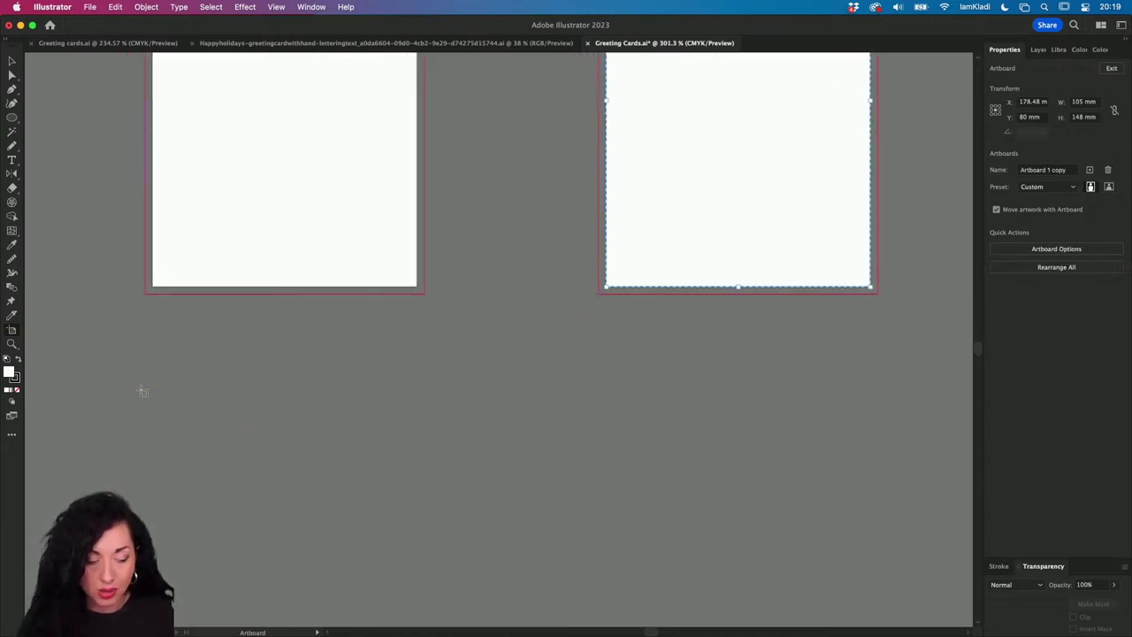
pyautogui.moveTo(141, 390); pyautogui.dragTo(713, 511)
pyautogui.moveTo(517, 433); pyautogui.dragTo(521, 538)
pyautogui.scroll(-3, 520, 538)
pyautogui.hscroll(-1, 521, 538)
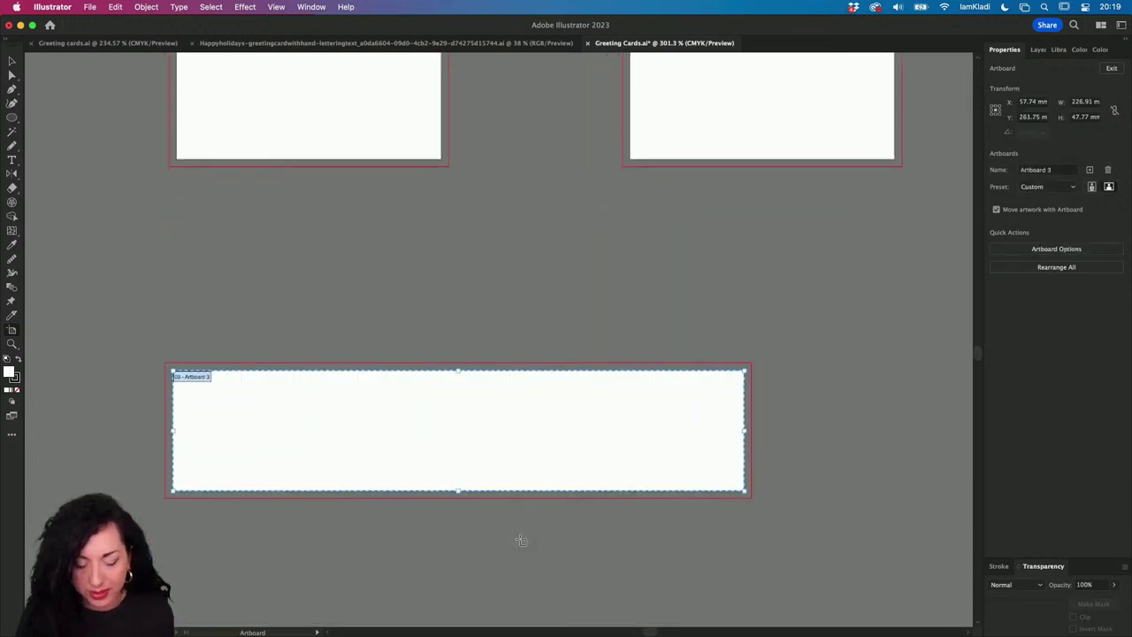
pyautogui.moveTo(744, 471); pyautogui.dragTo(901, 589)
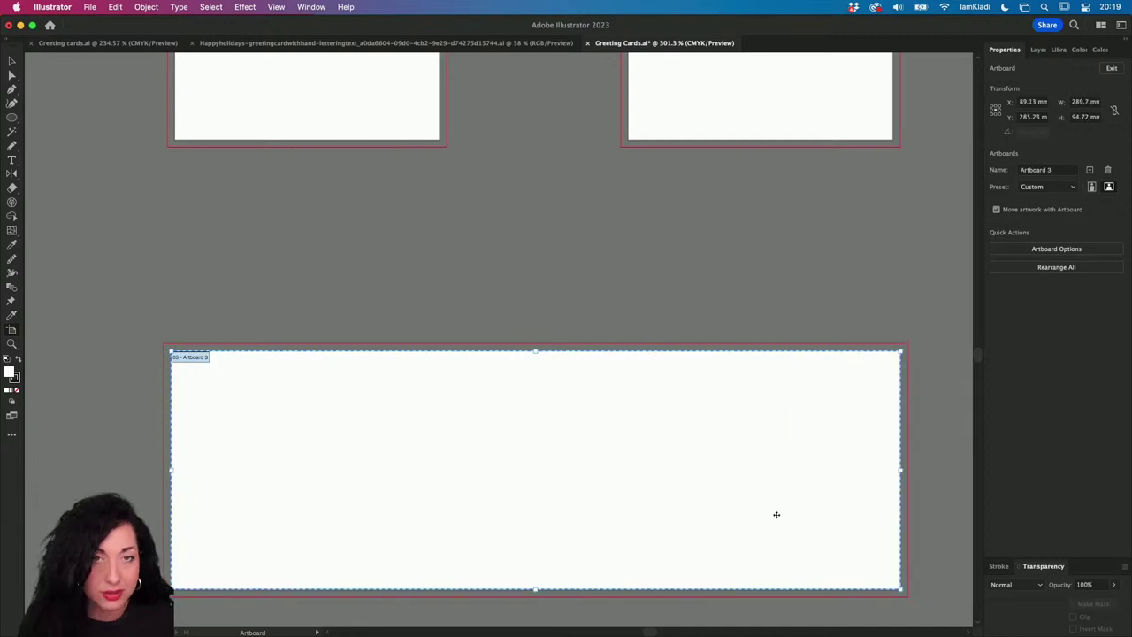
pyautogui.scroll(-3, 777, 513)
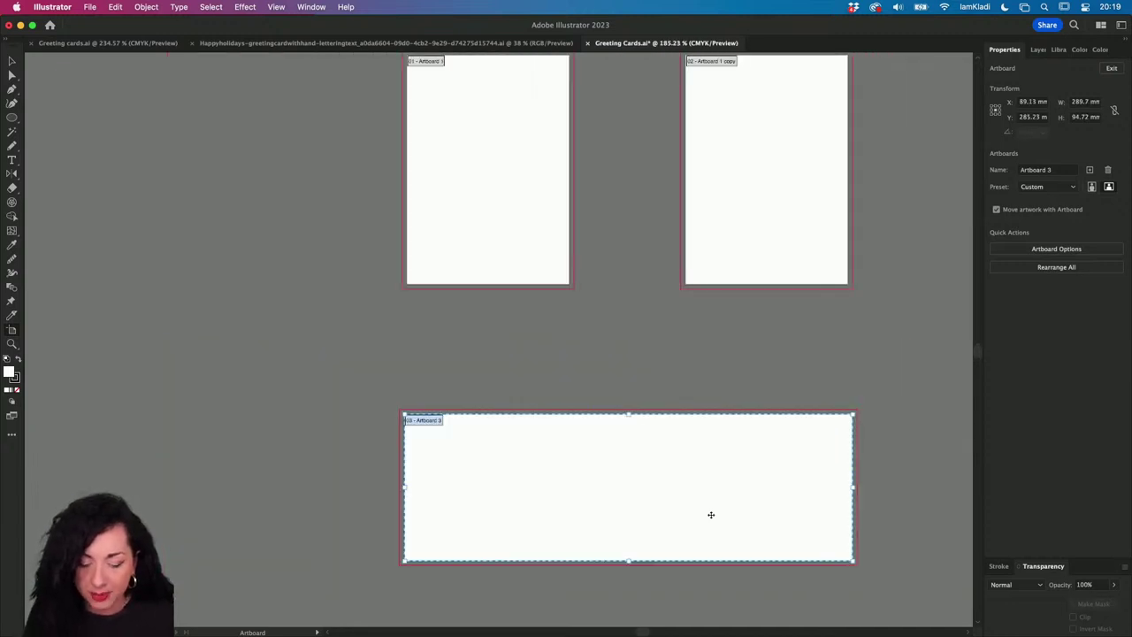
# - Draw a fourth artboard of about 133 × 62 mm beside the others and select each artboard in turn
pyautogui.click(402, 416)
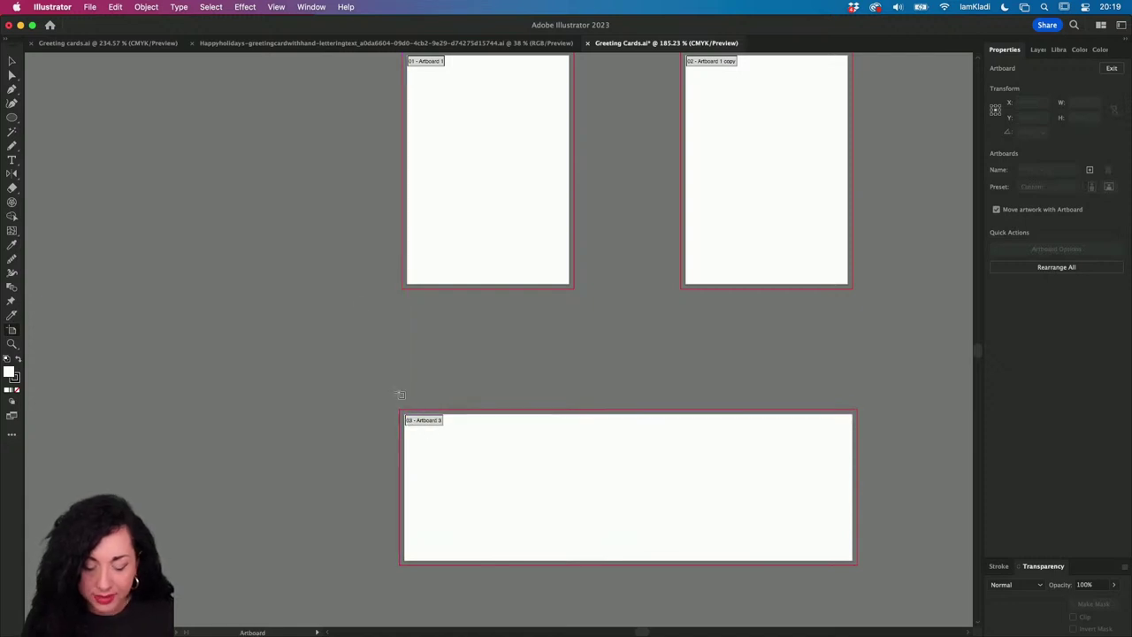
pyautogui.moveTo(175, 281); pyautogui.dragTo(382, 377)
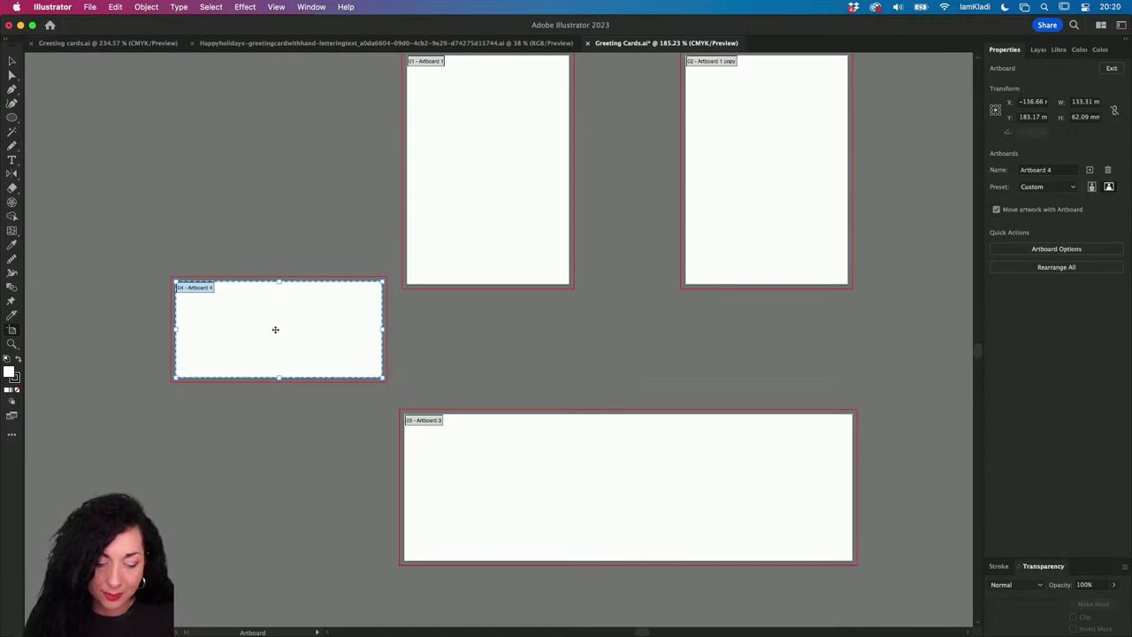
pyautogui.click(425, 239)
pyautogui.click(735, 240)
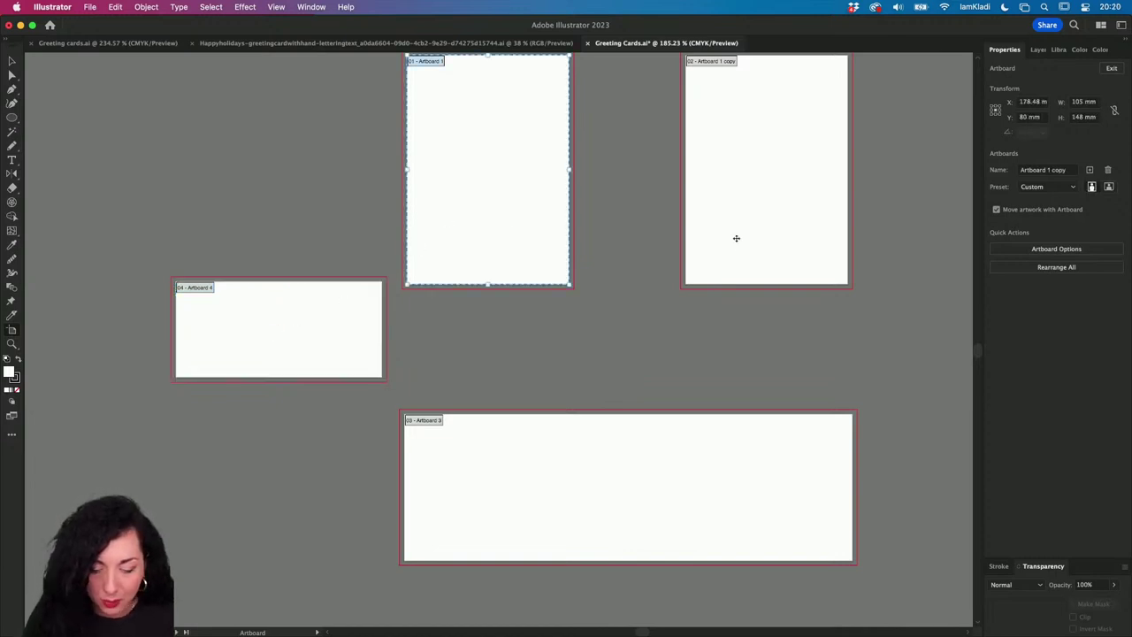
pyautogui.click(623, 442)
pyautogui.click(368, 337)
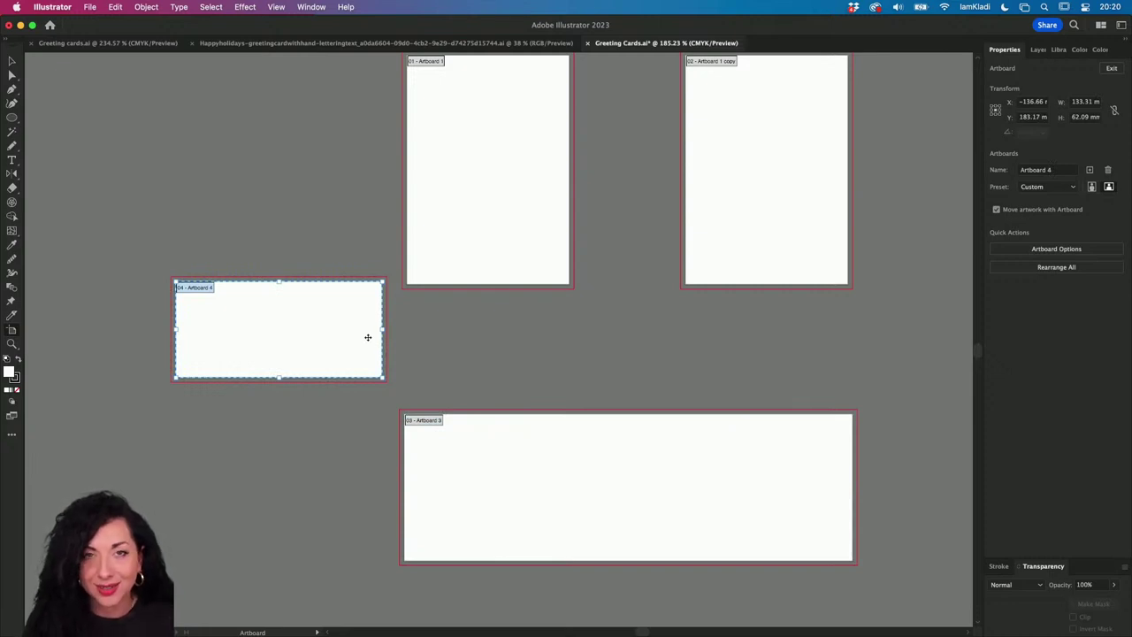
# - Resize the fourth artboard to a portrait format of about 72 × 109 mm
pyautogui.scroll(3, 368, 337)
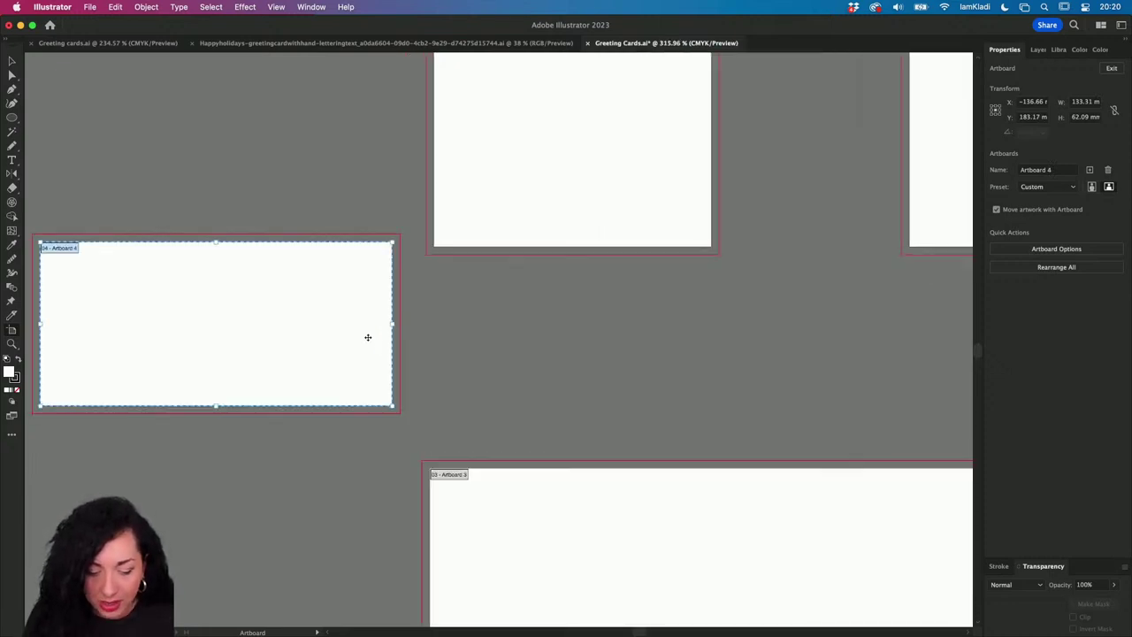
pyautogui.moveTo(394, 406); pyautogui.dragTo(233, 530)
pyautogui.scroll(-3, 230, 530)
pyautogui.hscroll(-2, 230, 531)
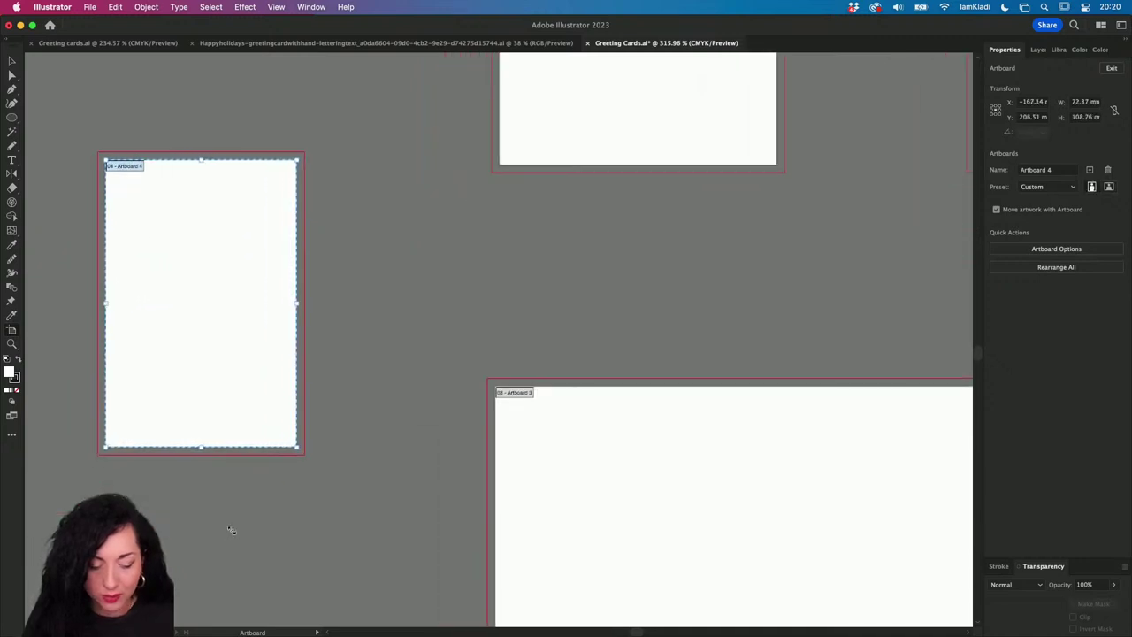
# - Open the fourth artboard's options, name it 4, try its orientations and delete the artboard
pyautogui.doubleClick(266, 339)
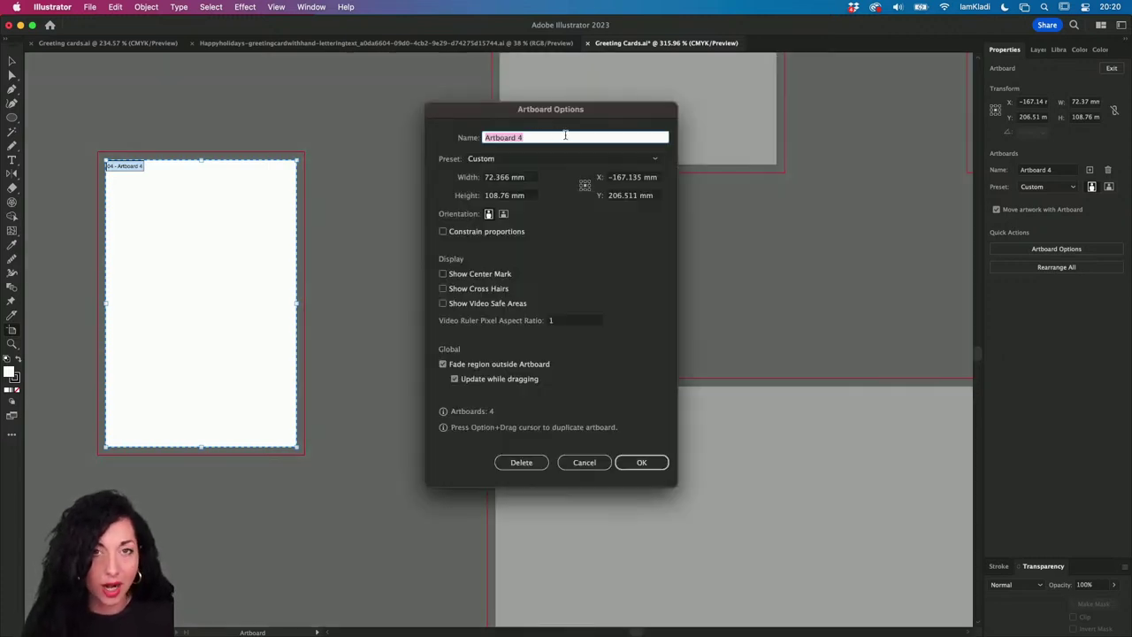
pyautogui.write('4')
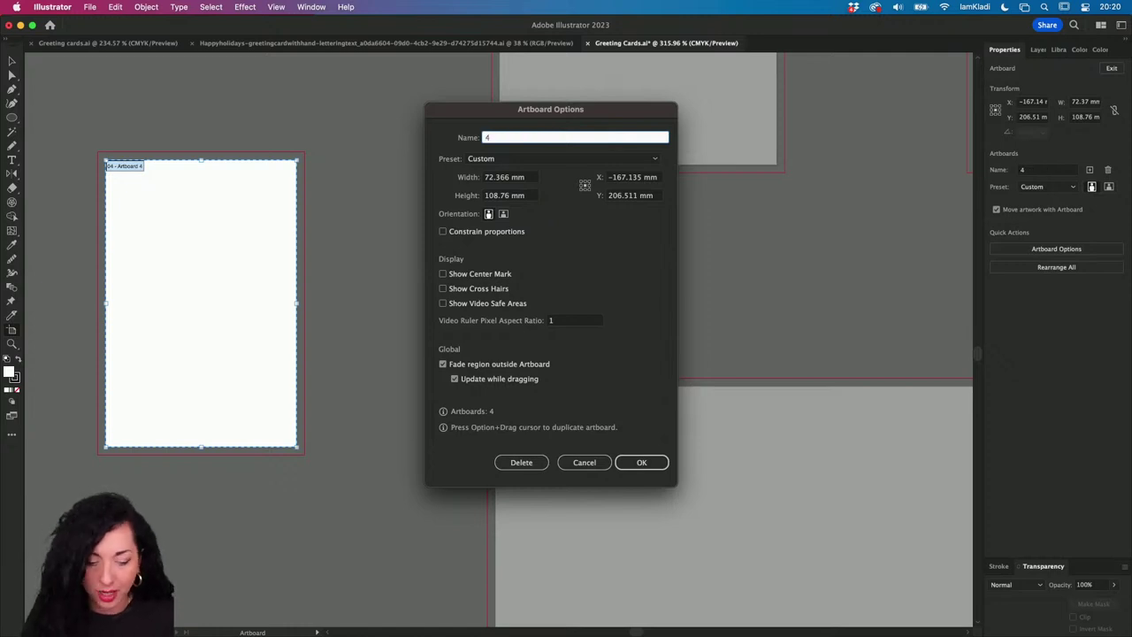
pyautogui.click(493, 177)
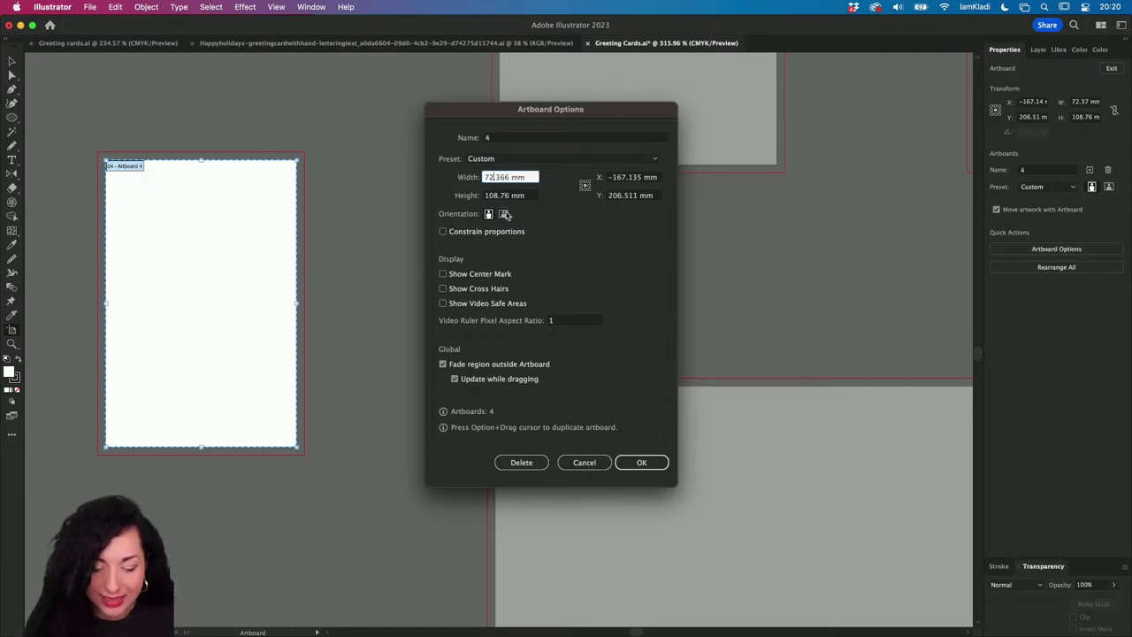
pyautogui.click(503, 214)
pyautogui.click(490, 214)
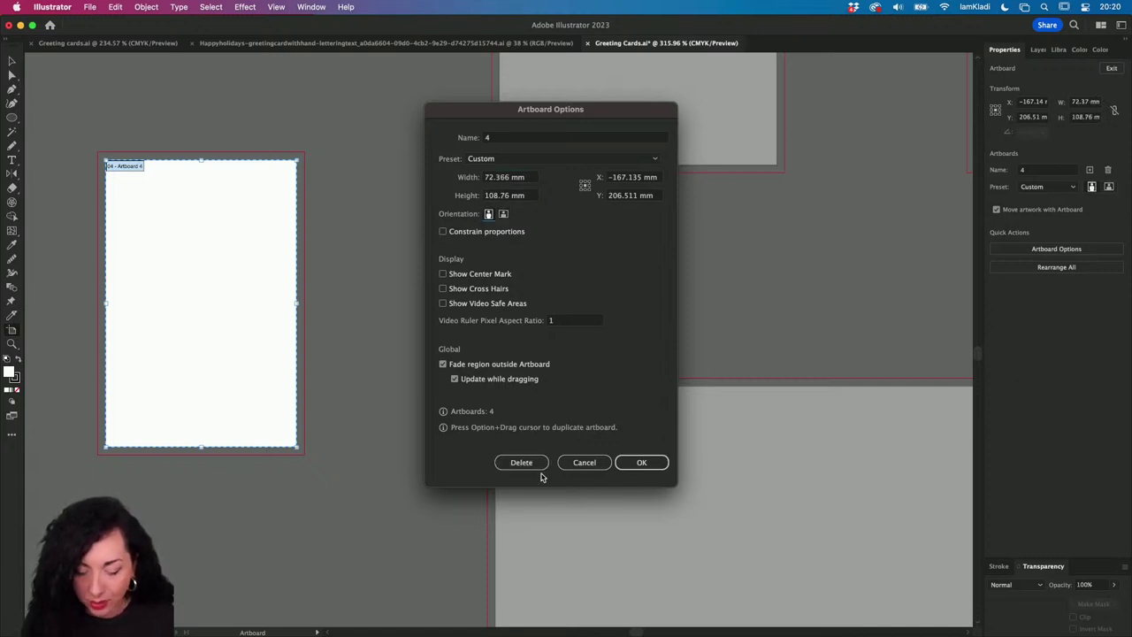
pyautogui.click(644, 469)
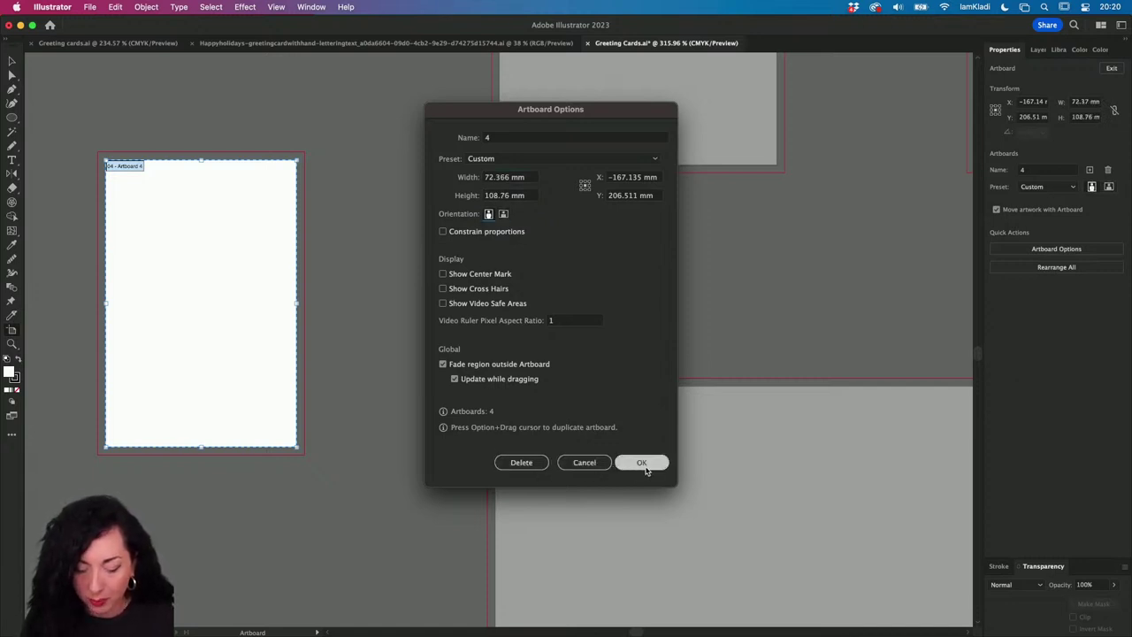
pyautogui.click(521, 462)
# - Delete the wide third artboard below the cards and undo the deletion
pyautogui.scroll(-5, 526, 461)
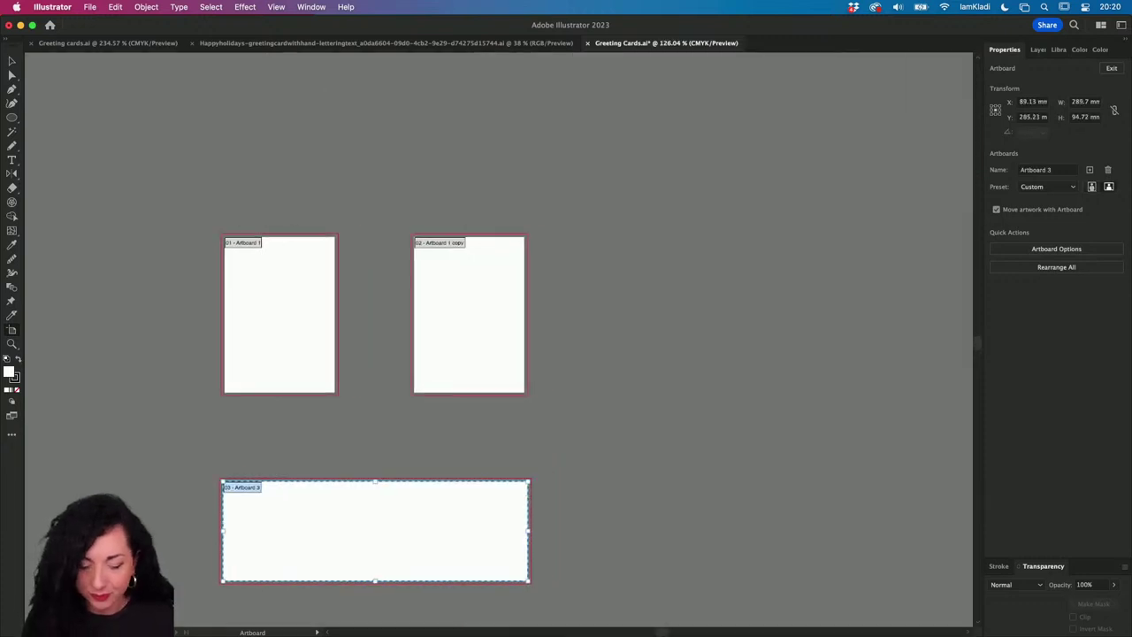
pyautogui.press('Delete')
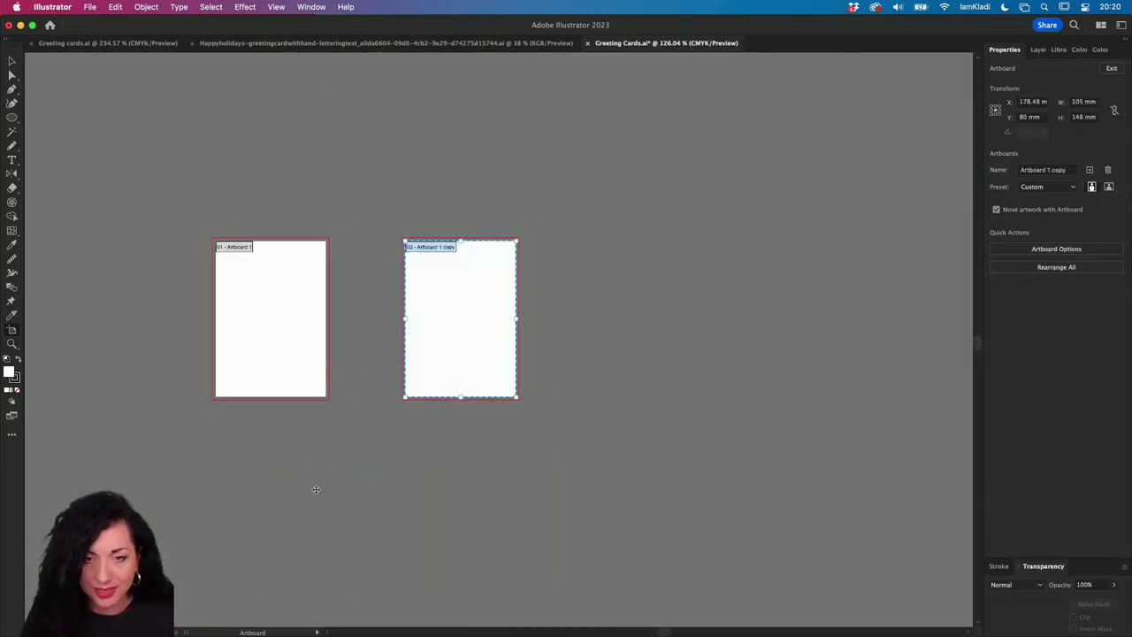
pyautogui.press('super+z')
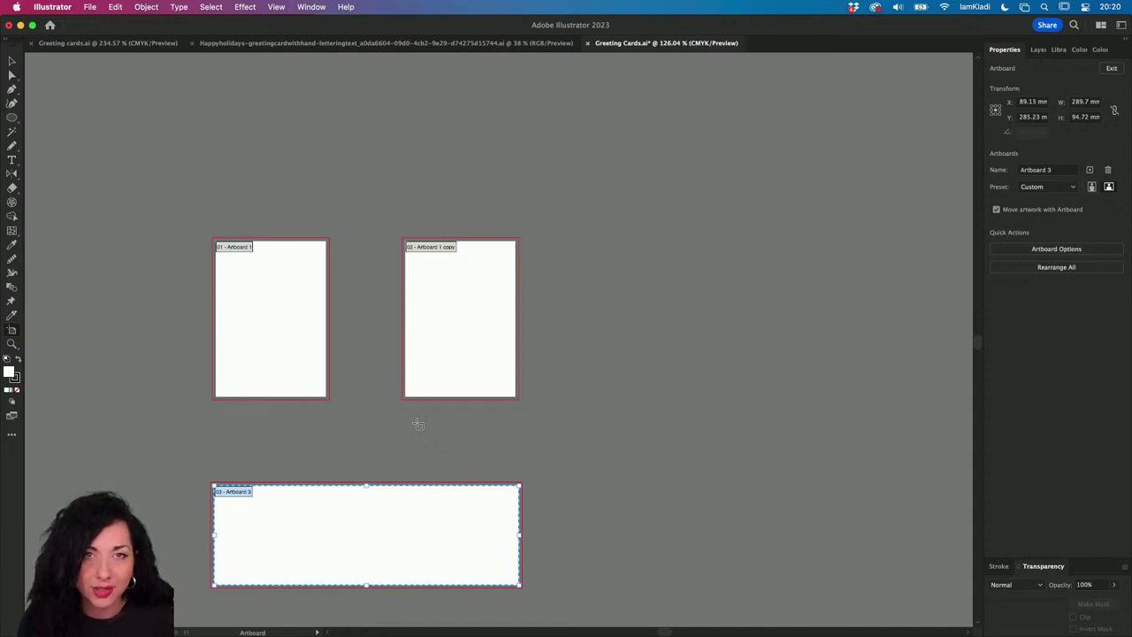
# - Examine the size presets and the portrait and landscape options for the wide third artboard
pyautogui.click(1072, 186)
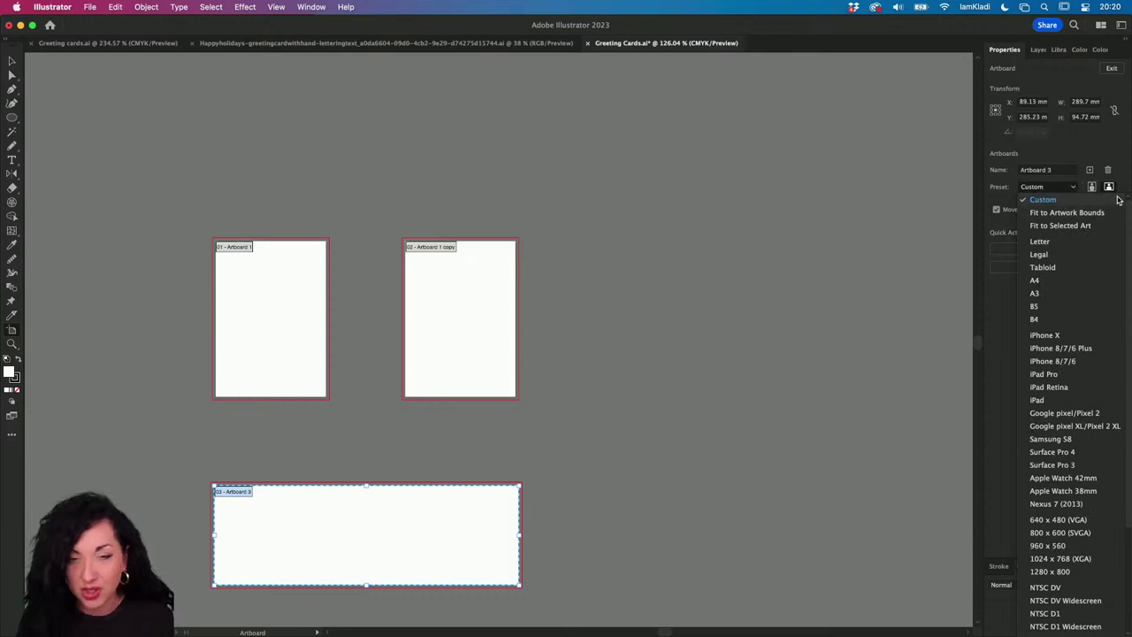
pyautogui.click(1092, 189)
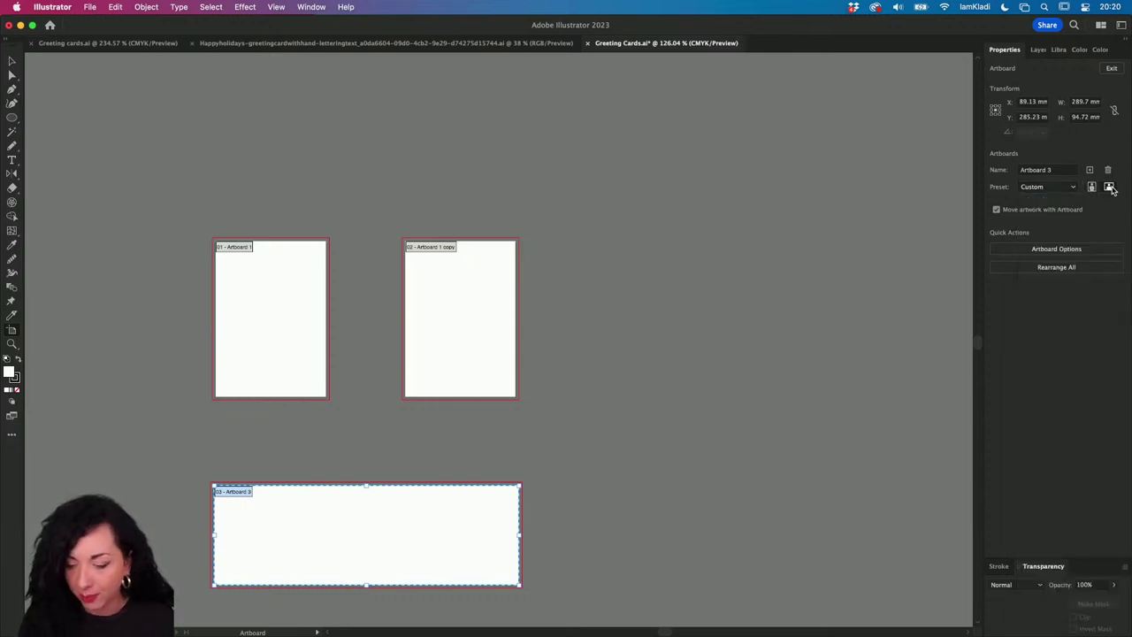
pyautogui.click(1108, 187)
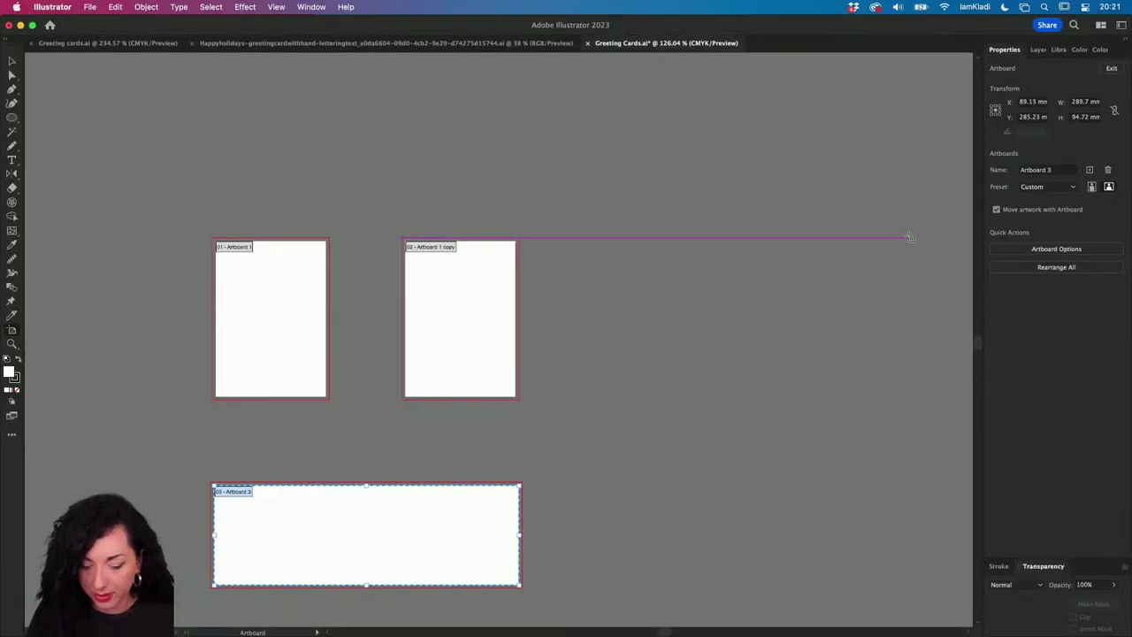
# - Draw an ellipse of about 60 × 56 mm on the second card artboard, fill it black and move it near the centre
pyautogui.press('l')
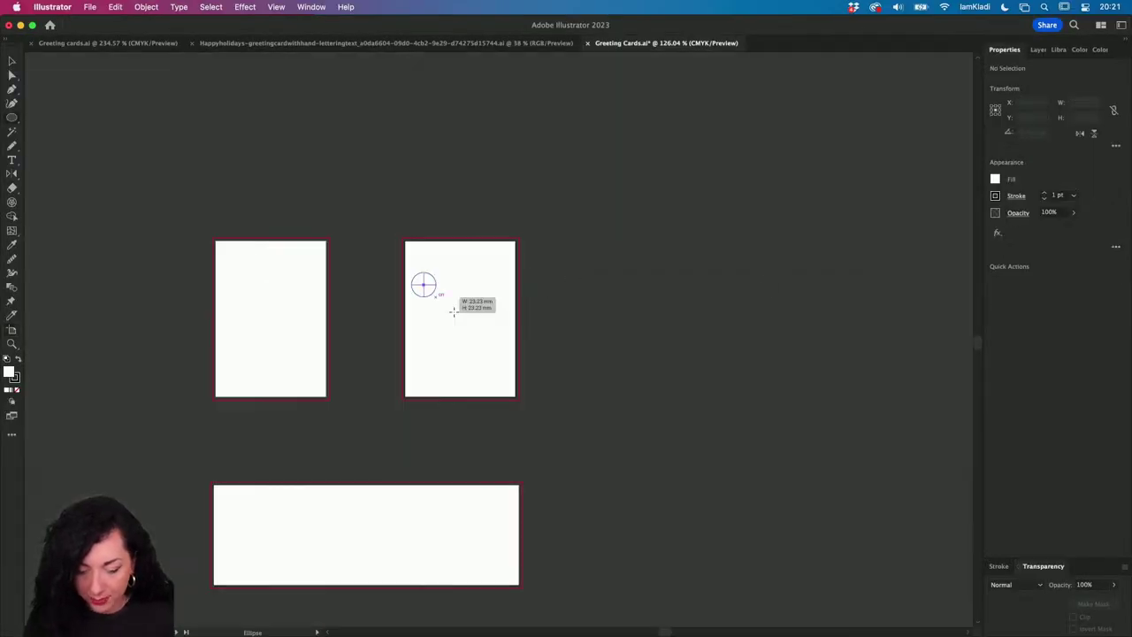
pyautogui.moveTo(411, 272); pyautogui.dragTo(476, 331)
pyautogui.hotkey('shift', 'v')
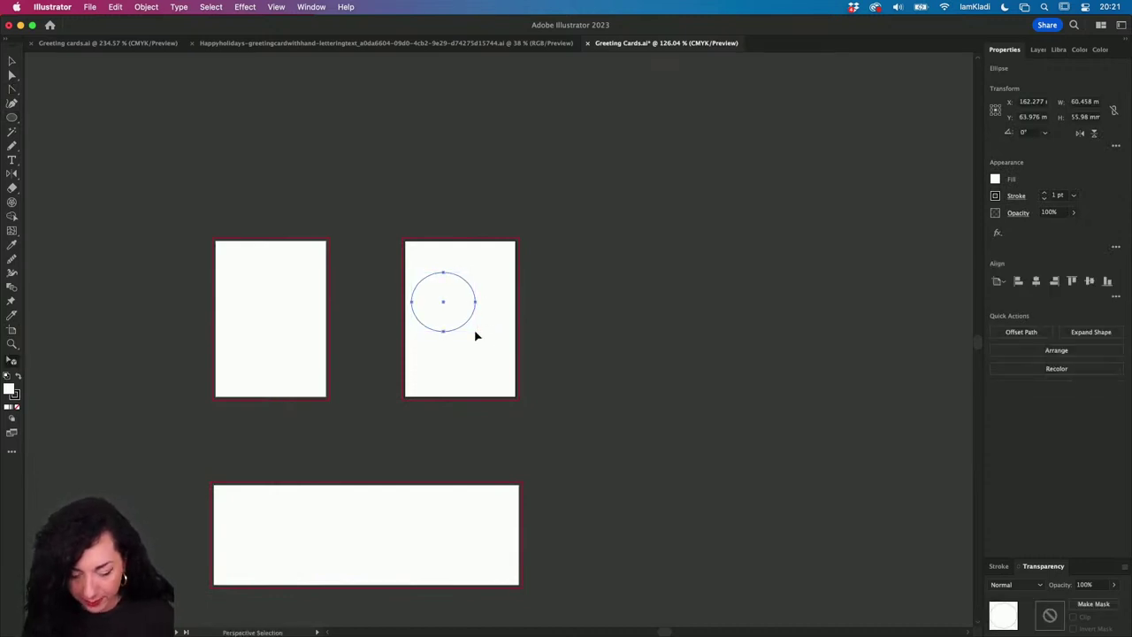
pyautogui.hotkey('shift', 'x')
pyautogui.press('b')
pyautogui.moveTo(442, 306); pyautogui.dragTo(461, 327)
pyautogui.click(562, 317)
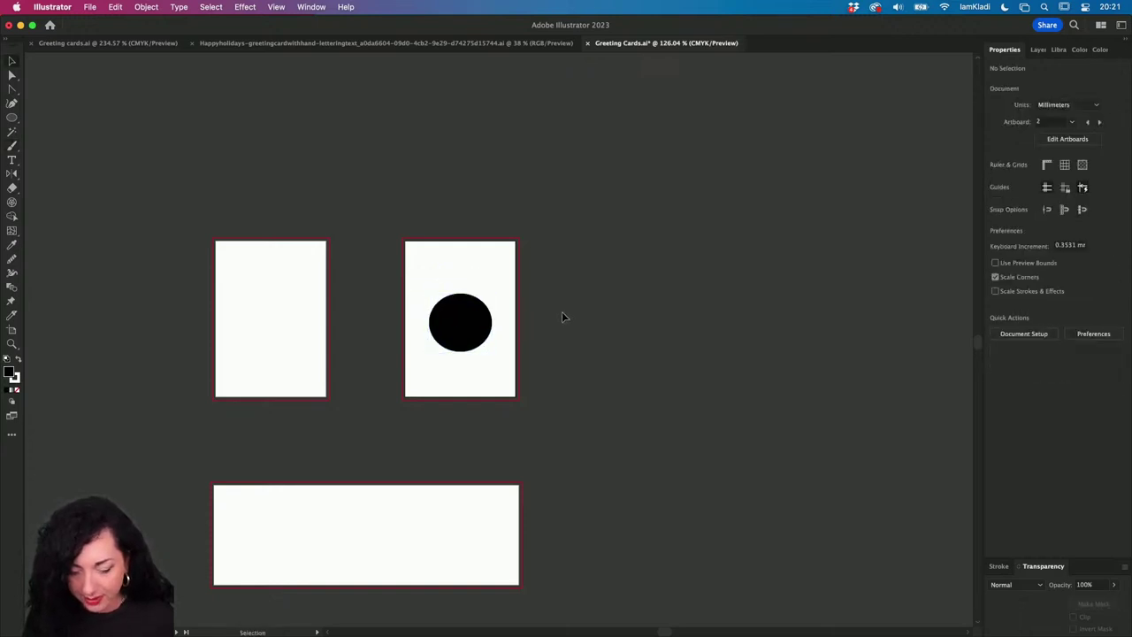
pyautogui.click(466, 329)
pyautogui.click(509, 345)
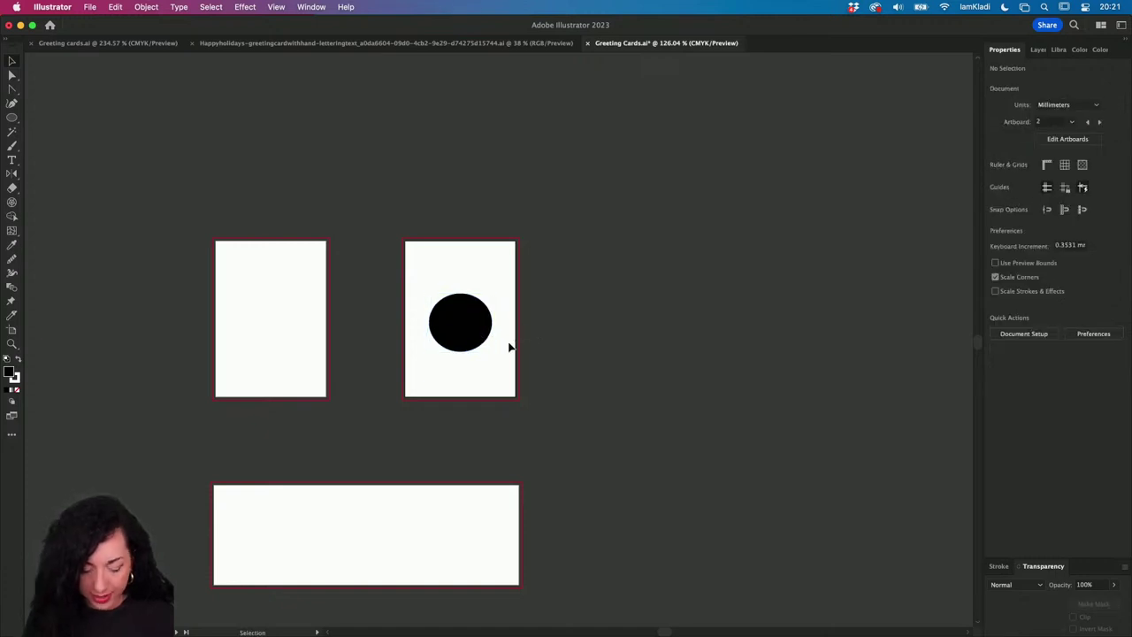
# - Duplicate the second card artboard with its ellipse to about X 340 mm, and duplicate that copy without artwork to about X 496 mm
pyautogui.hotkey('shift', 'o')
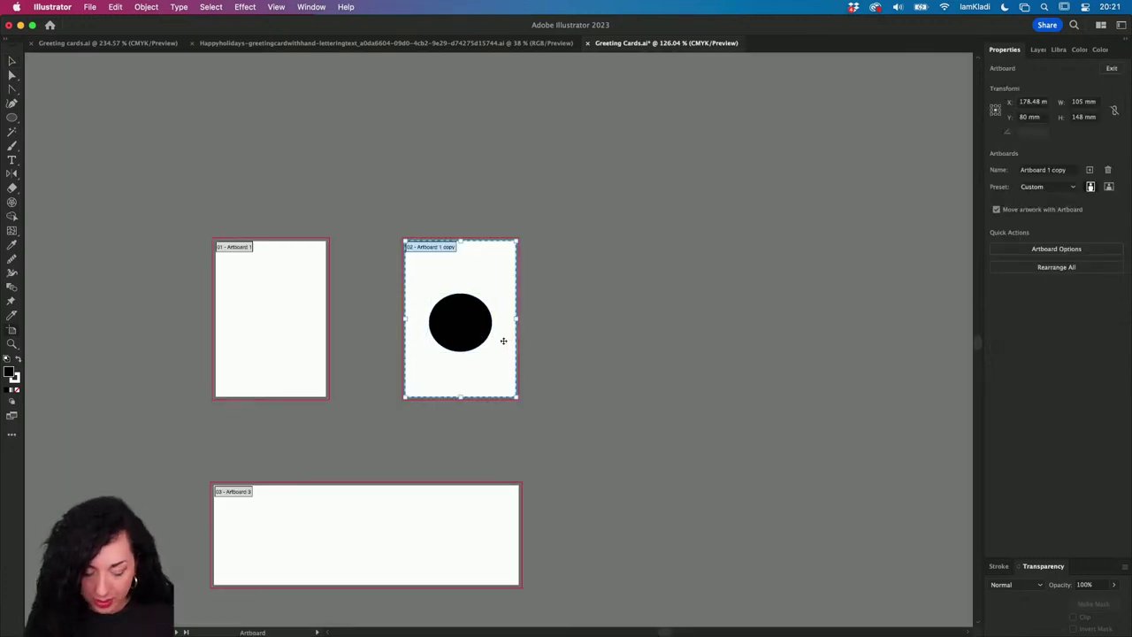
pyautogui.moveTo(493, 343); pyautogui.dragTo(665, 343)
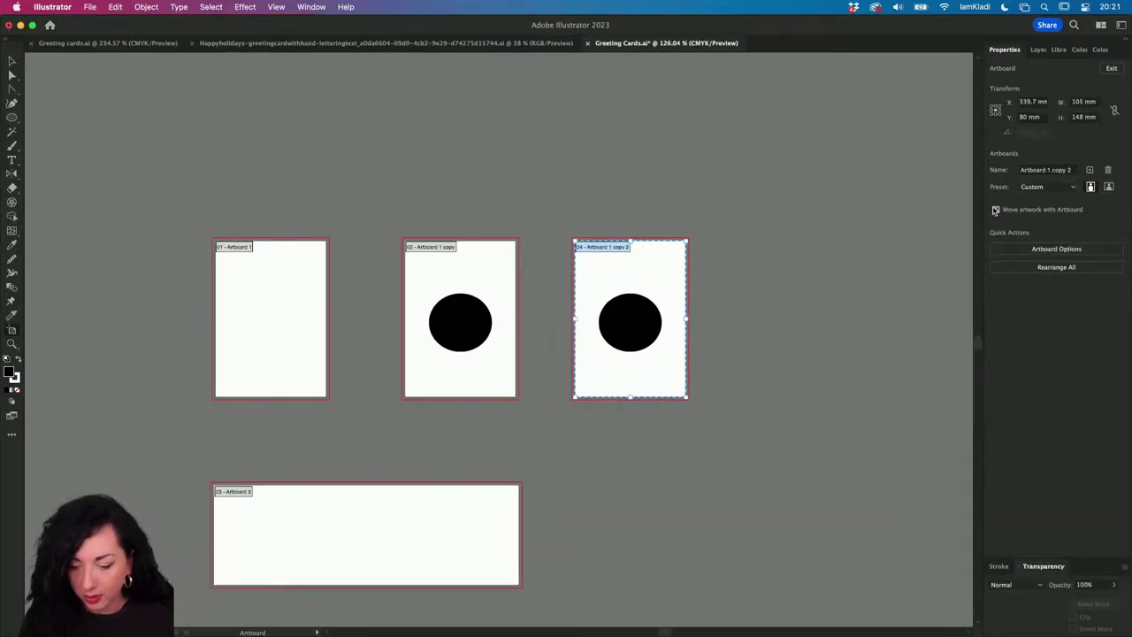
pyautogui.click(1005, 212)
pyautogui.moveTo(675, 281); pyautogui.dragTo(831, 277)
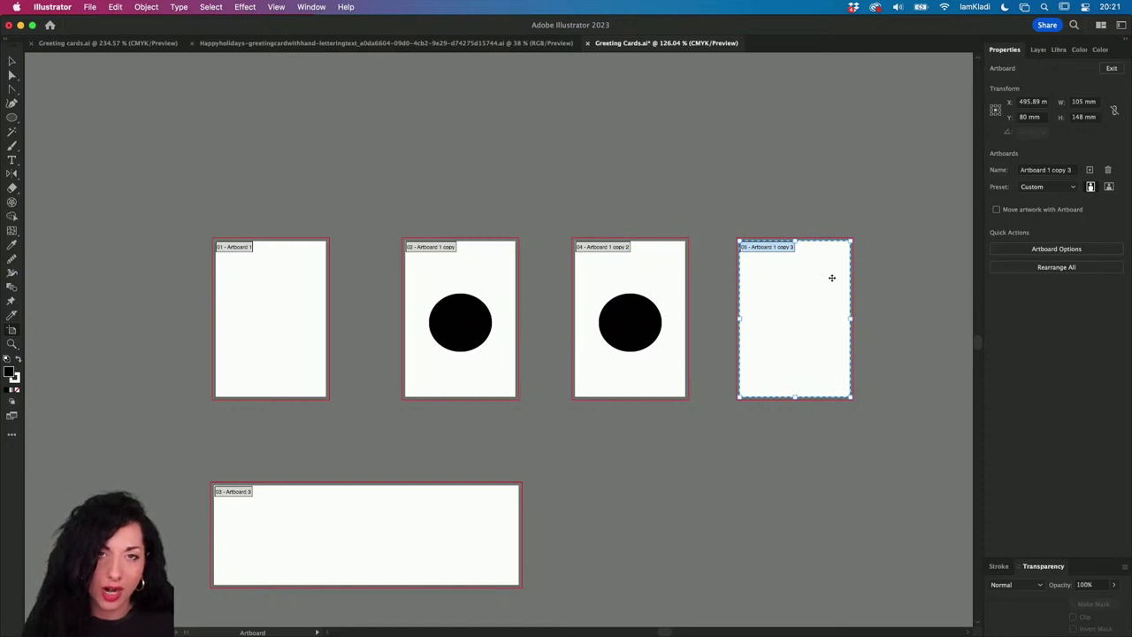
# - Delete both new artboard copies and the black ellipse left outside the artboards
pyautogui.press('Delete')
pyautogui.press('Delete')
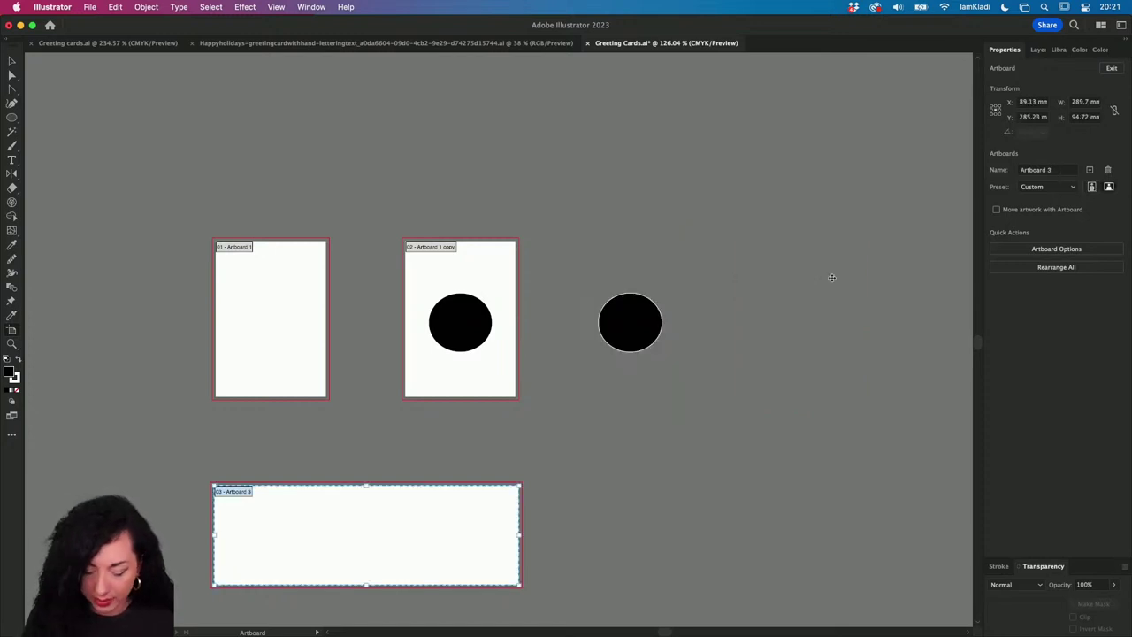
pyautogui.press('b')
pyautogui.press('v')
pyautogui.click(625, 327)
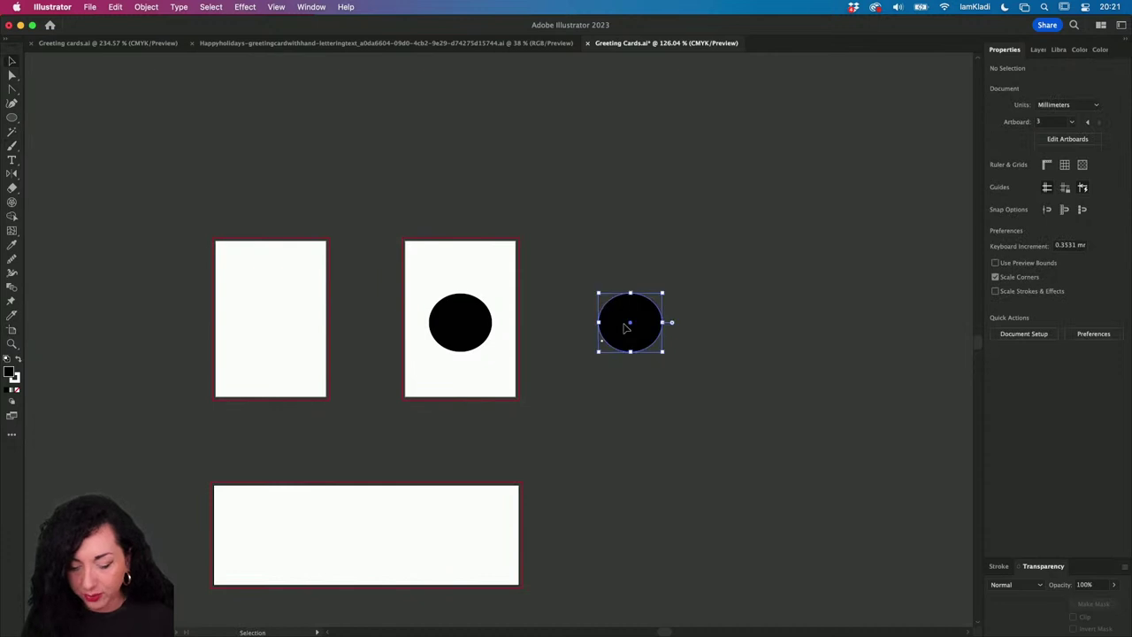
pyautogui.press('Delete')
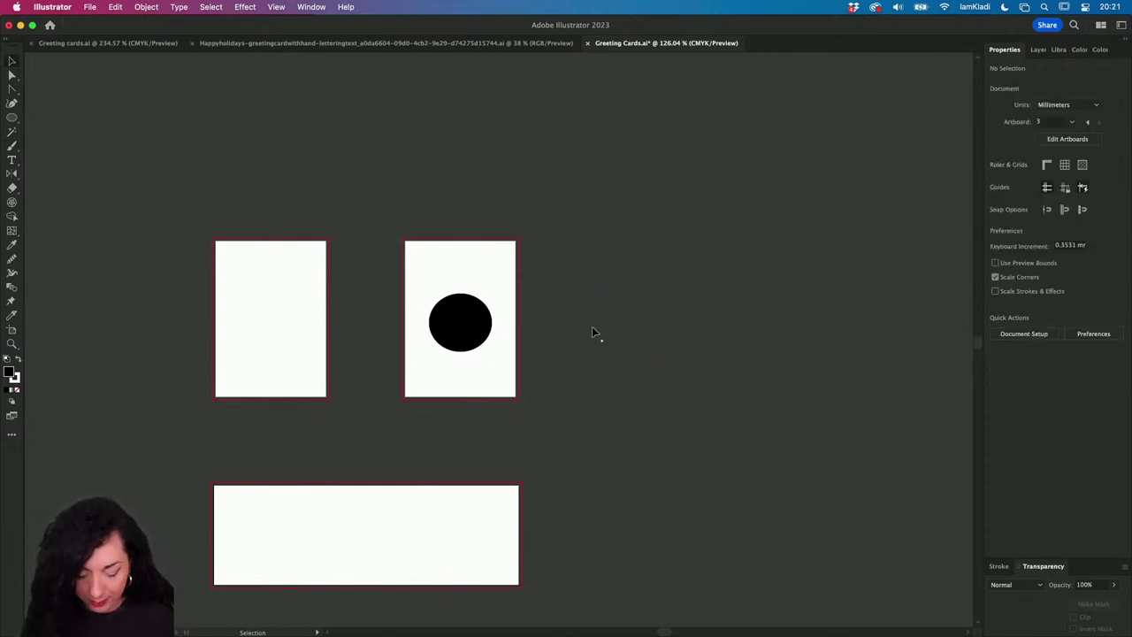
# - Remove the tiny stray shape beside the second card artboard and the small artboard created around it
pyautogui.hotkey('shift', 'o')
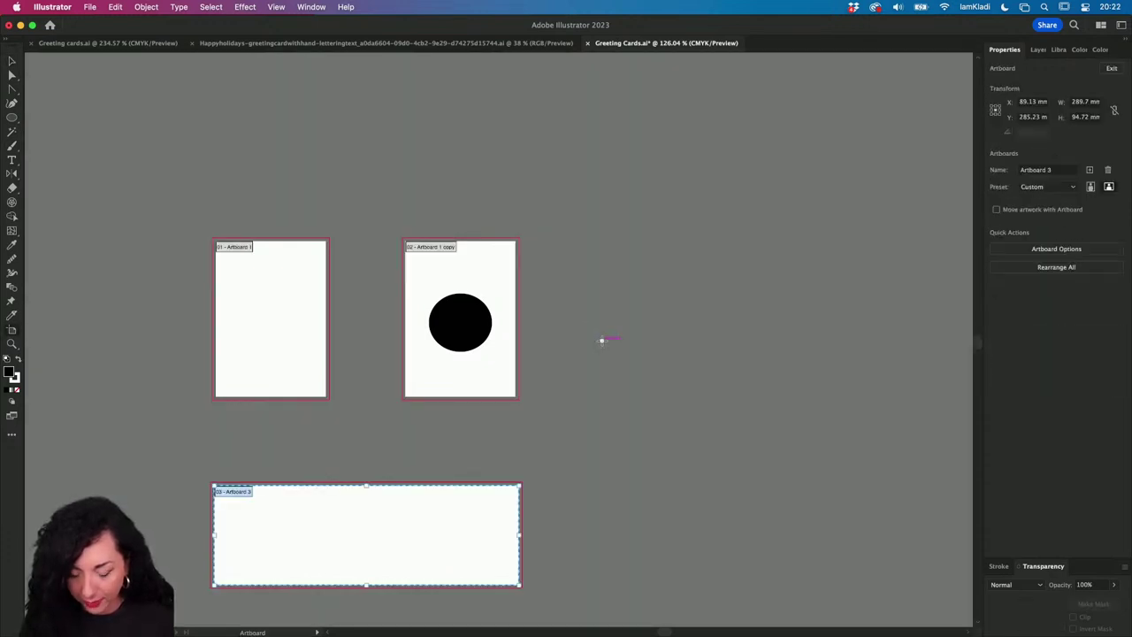
pyautogui.scroll(10, 602, 345)
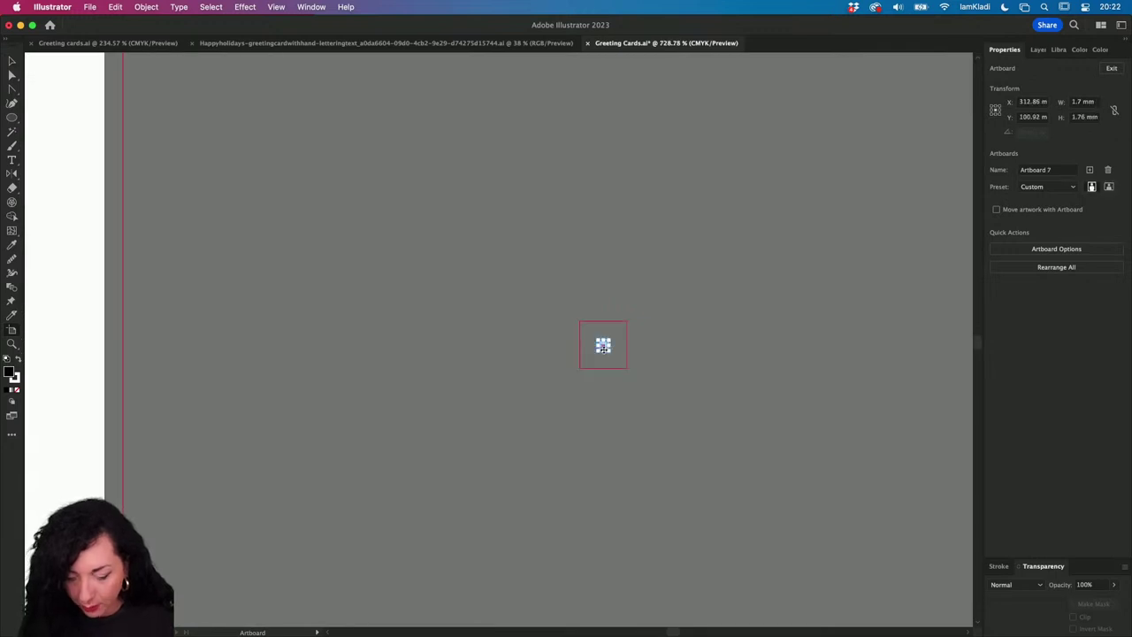
pyautogui.press('Escape')
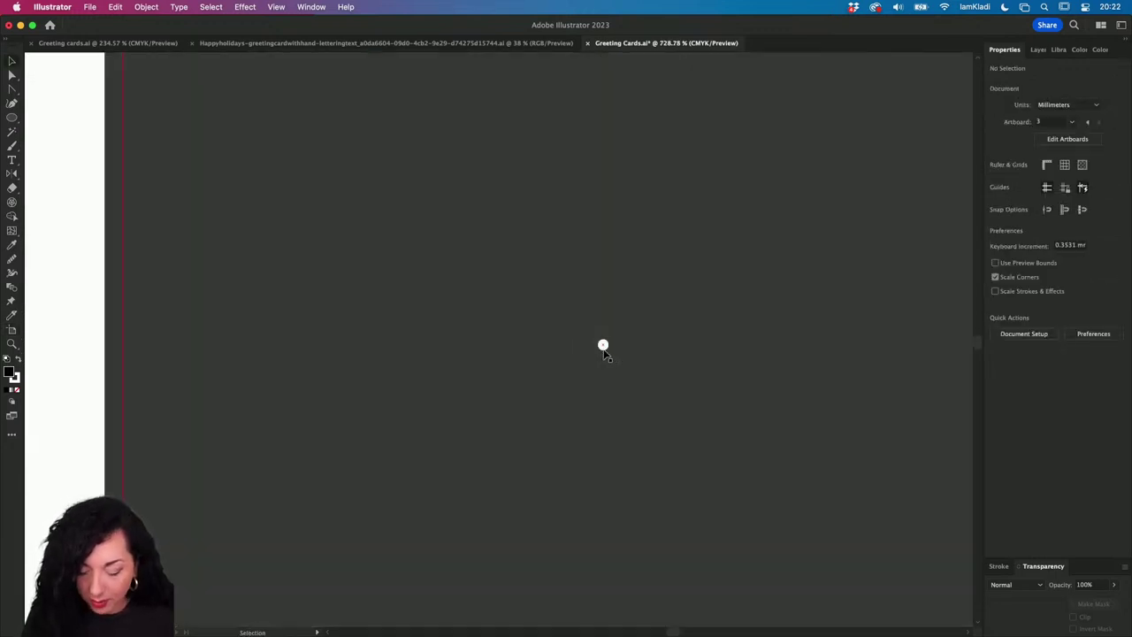
pyautogui.scroll(-7, 604, 350)
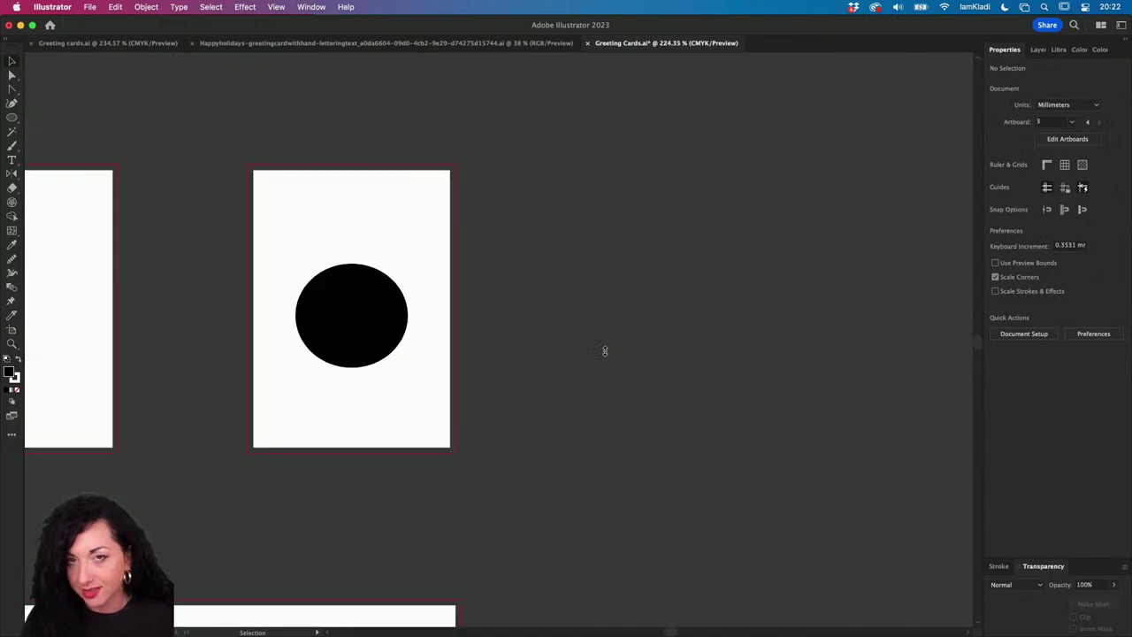
# - Select the second card artboard and turn on moving artwork with the artboard
pyautogui.hscroll(-5, 605, 351)
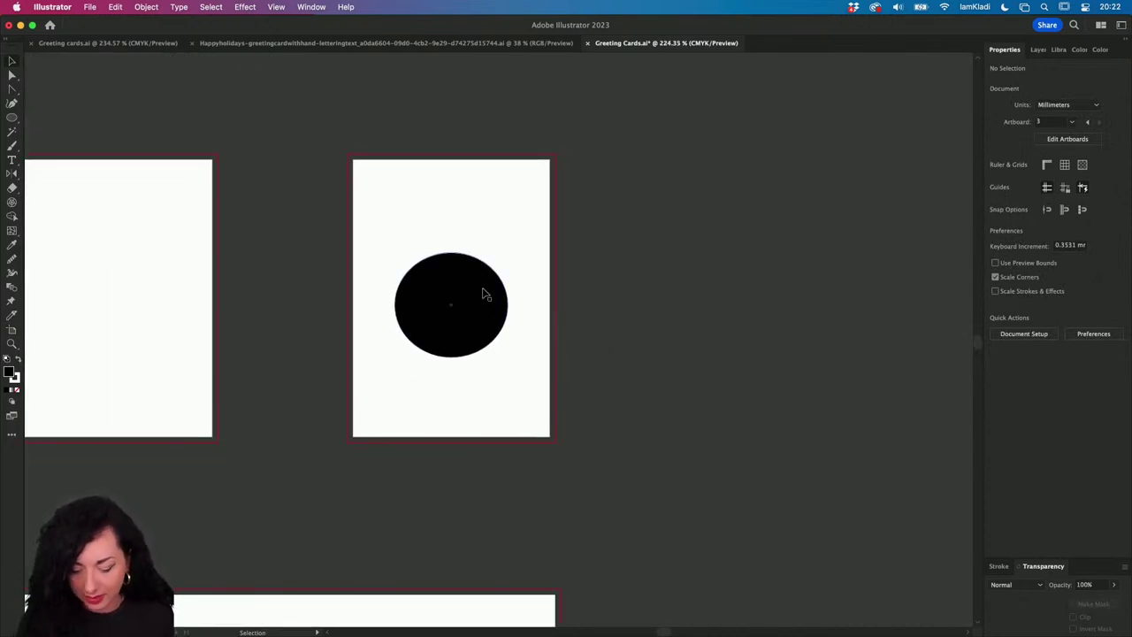
pyautogui.hotkey('shift', 'o')
pyautogui.click(505, 185)
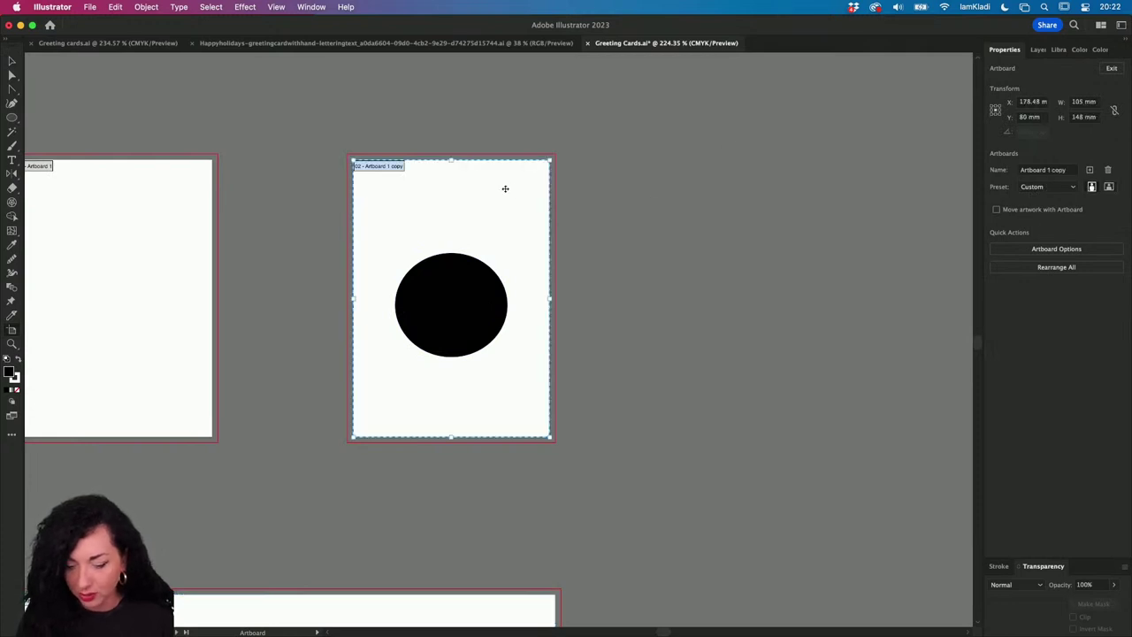
pyautogui.click(996, 209)
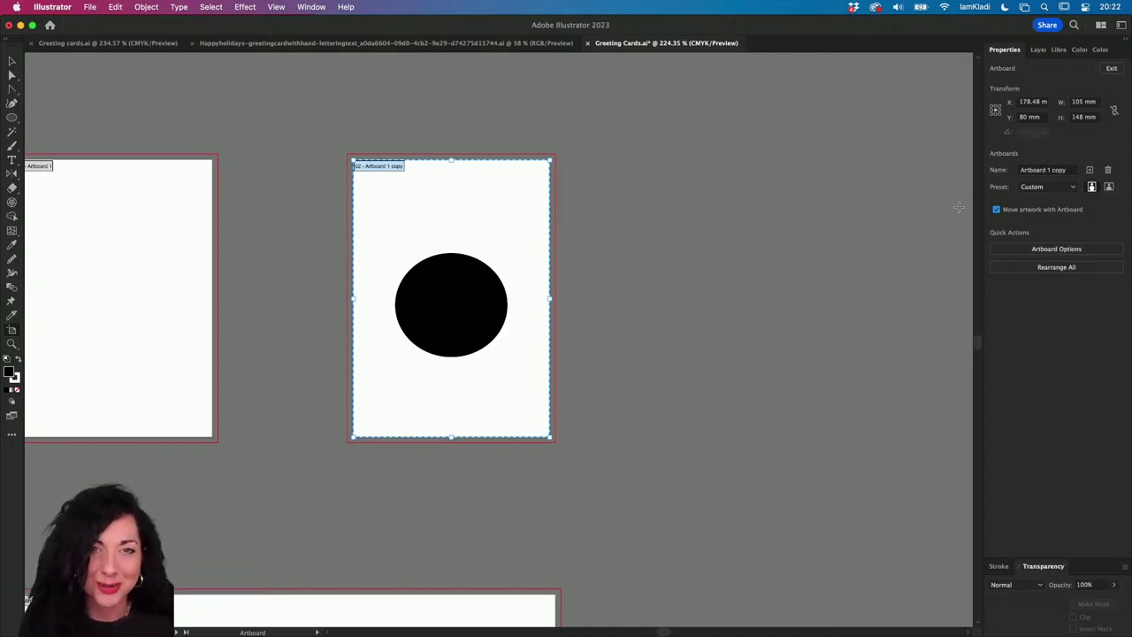
# - Delete the black ellipse from the second card artboard
pyautogui.press('Escape')
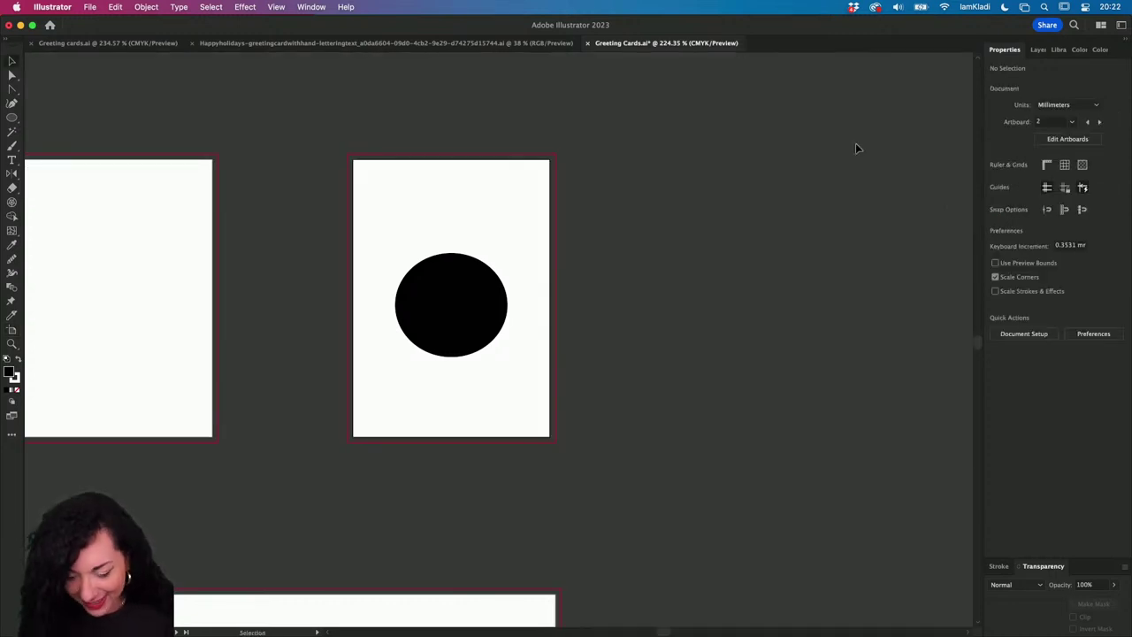
pyautogui.click(457, 306)
pyautogui.press('Delete')
# - Save the document and display the HOW TO GC library's assets
pyautogui.scroll(-5, 457, 306)
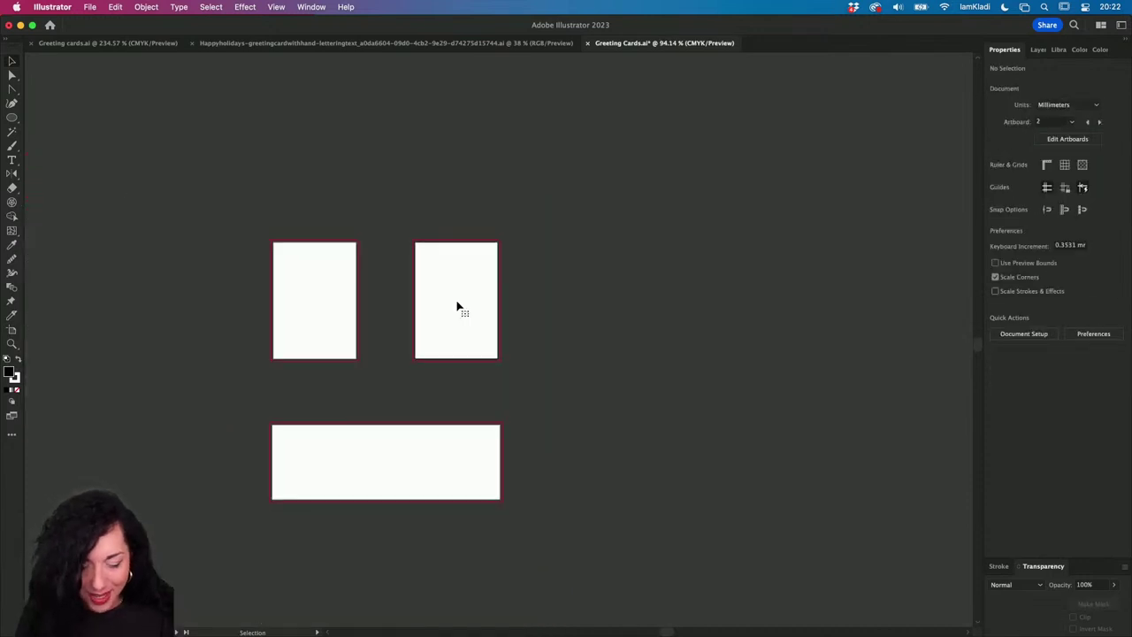
pyautogui.scroll(3, 457, 306)
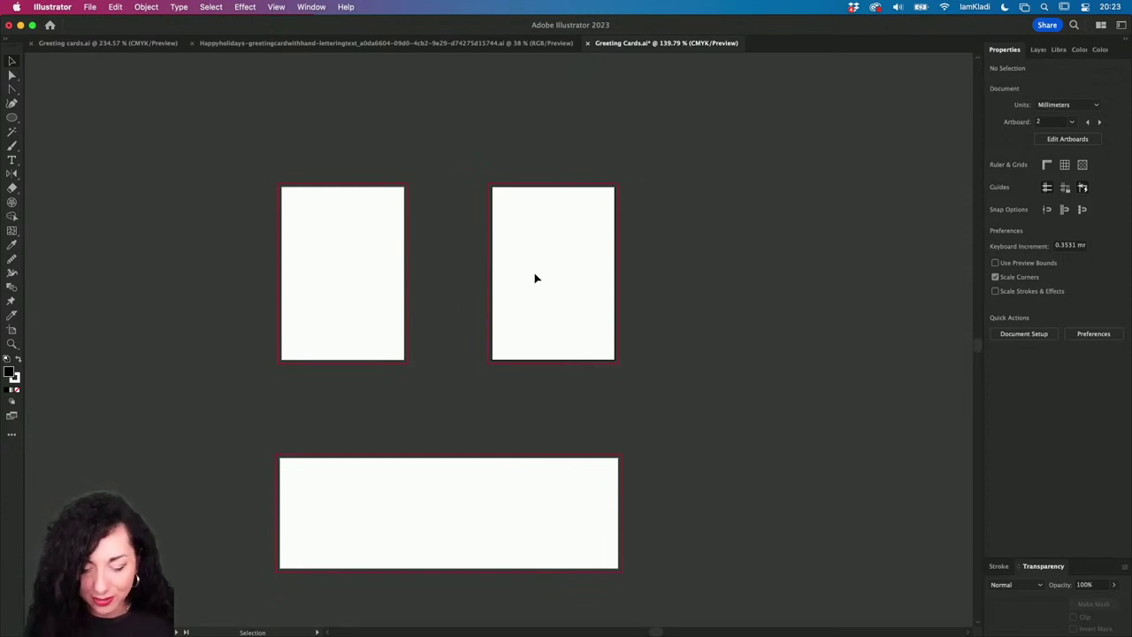
pyautogui.press('a')
pyautogui.press('v')
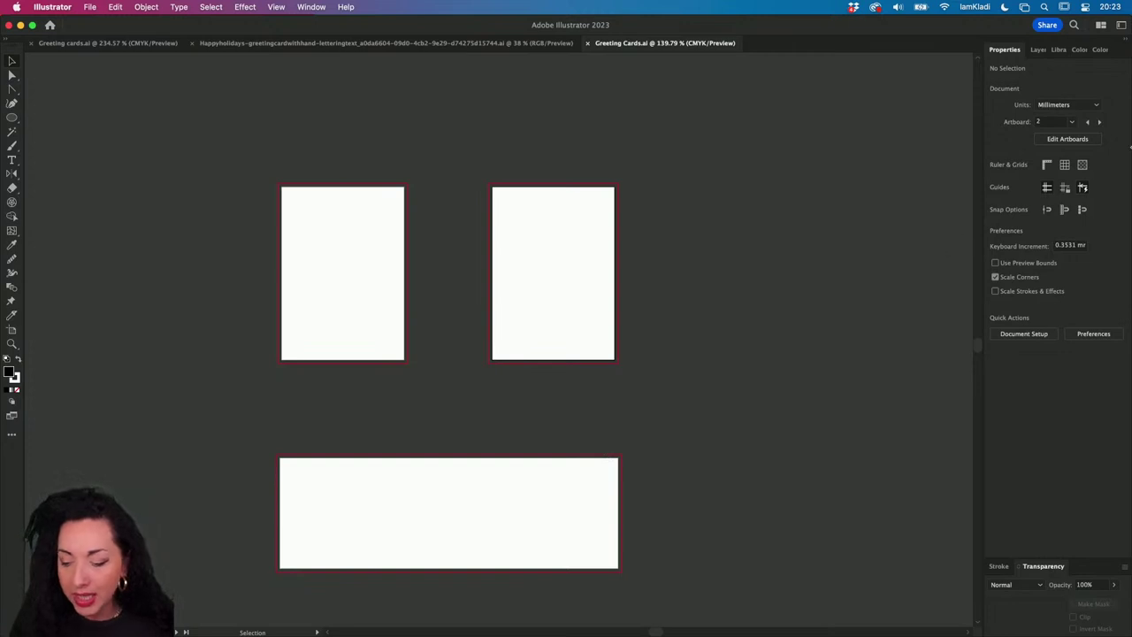
pyautogui.click(1061, 50)
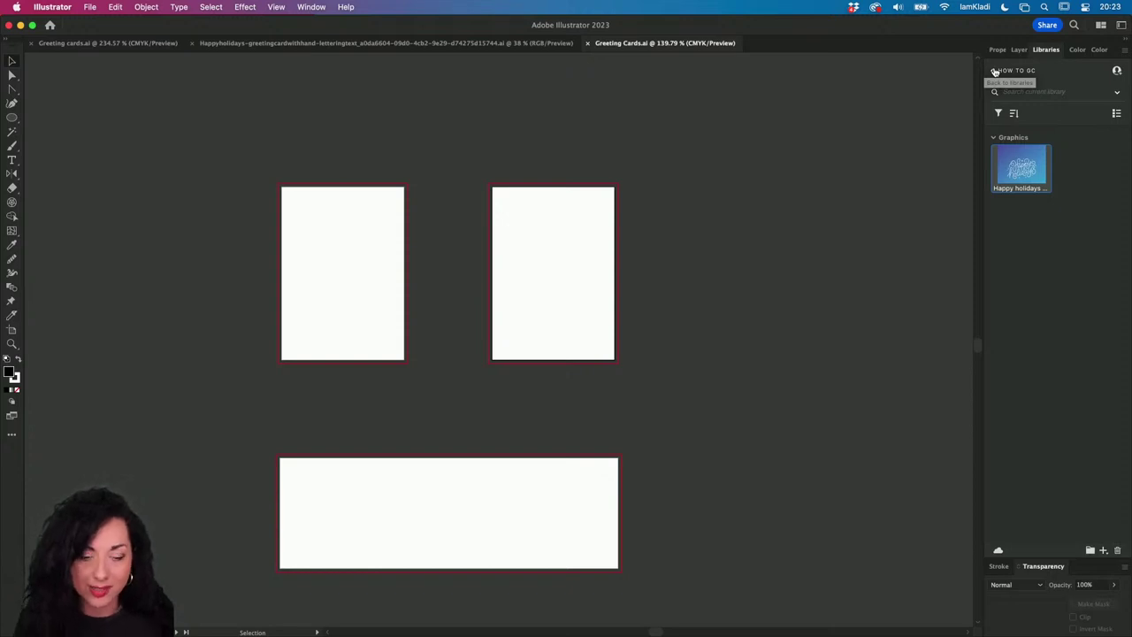
# - Detach the Libraries panel from its dock and enlarge it into a tall floating panel over the canvas
pyautogui.click(311, 8)
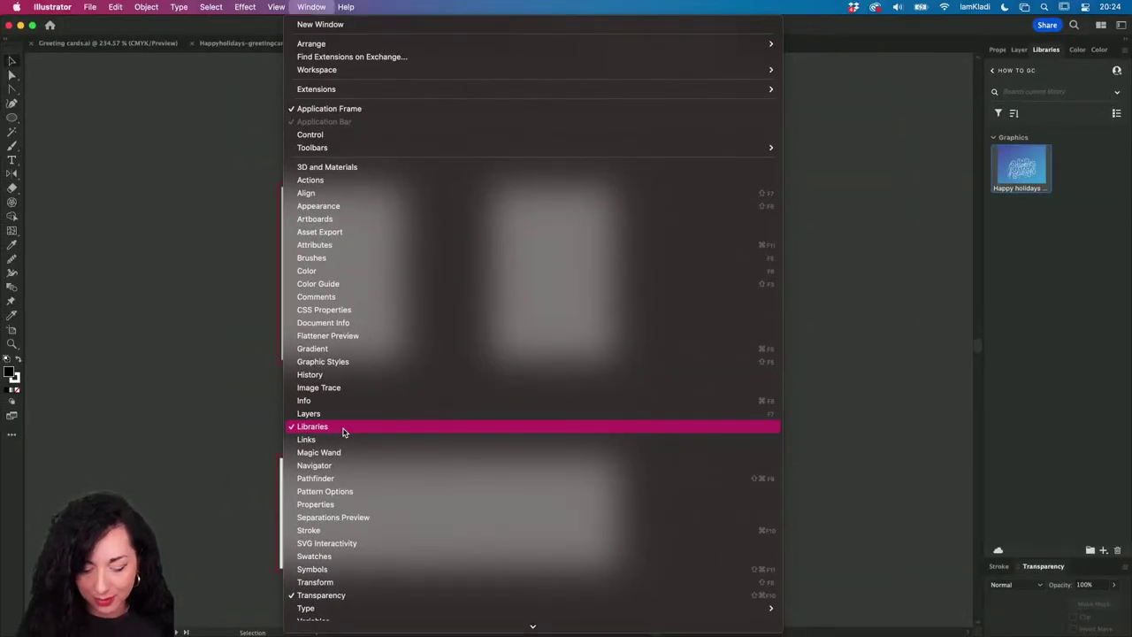
pyautogui.click(1038, 263)
pyautogui.moveTo(1047, 53); pyautogui.dragTo(839, 50)
pyautogui.moveTo(825, 560); pyautogui.dragTo(650, 633)
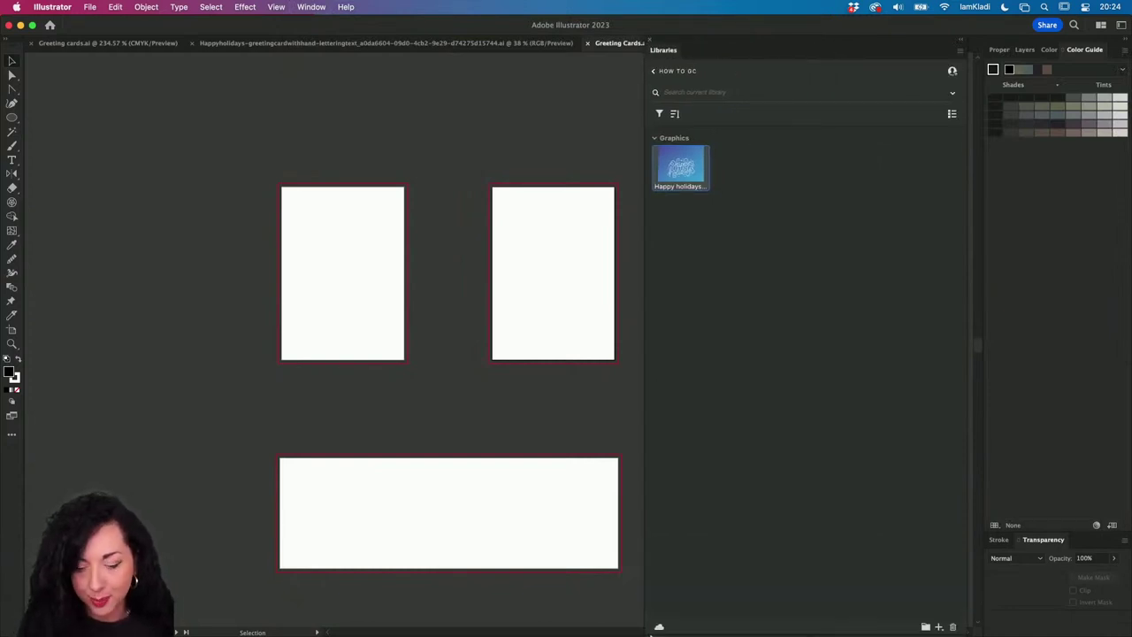
# - Return to the list of all libraries and create a new library named HOW TO ADOBE LIVE
pyautogui.click(653, 70)
pyautogui.scroll(-10, 729, 385)
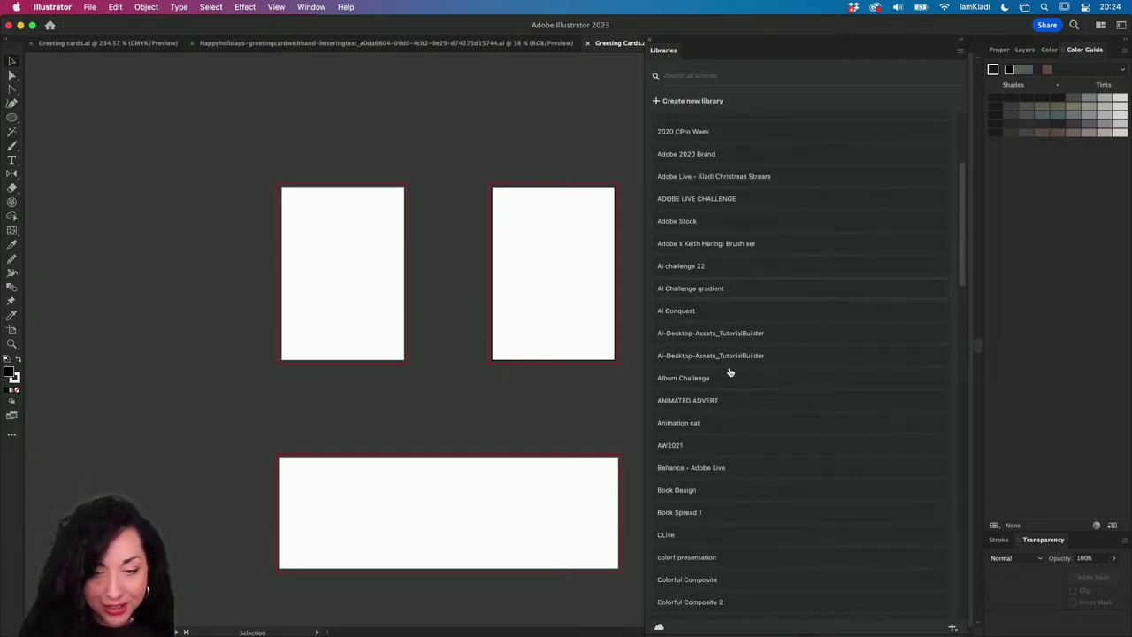
pyautogui.scroll(-10, 730, 372)
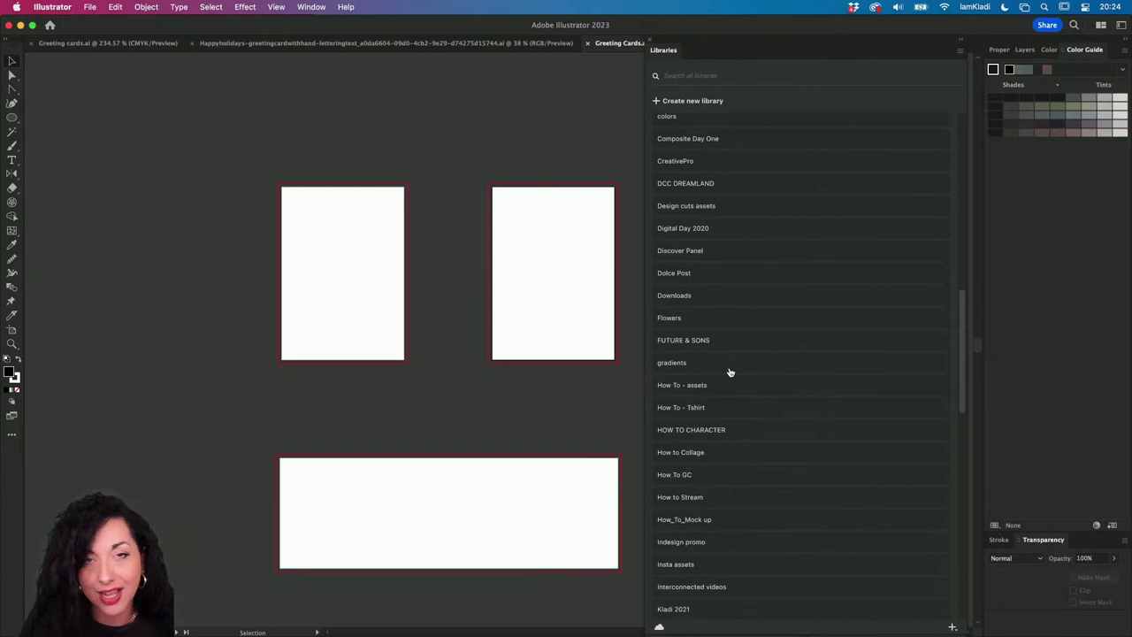
pyautogui.scroll(-10, 729, 372)
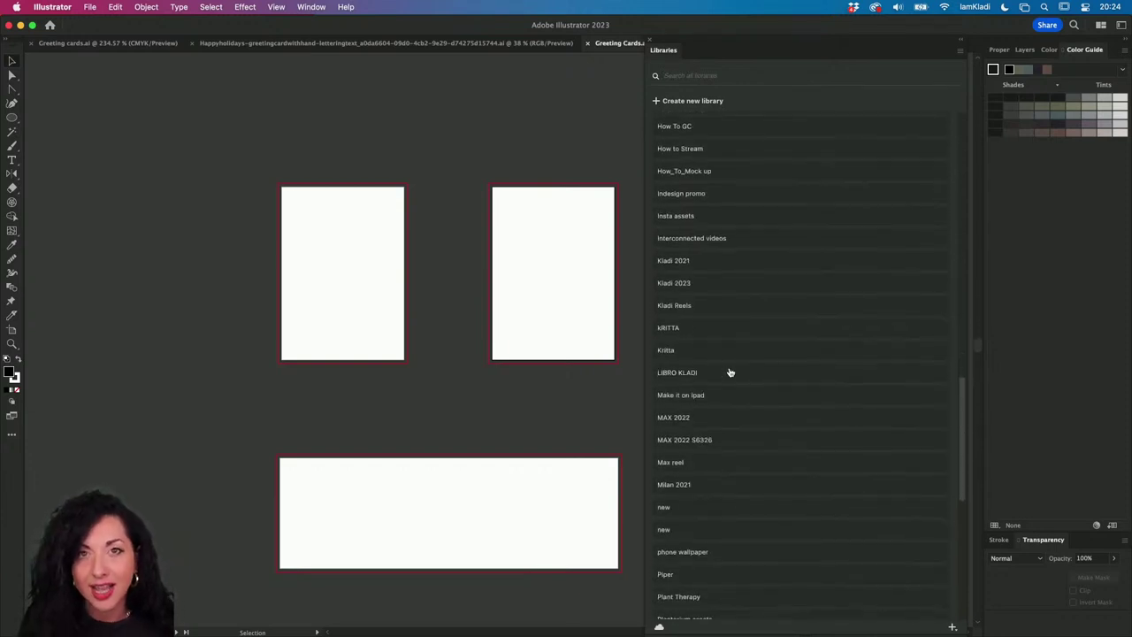
pyautogui.scroll(-13, 729, 372)
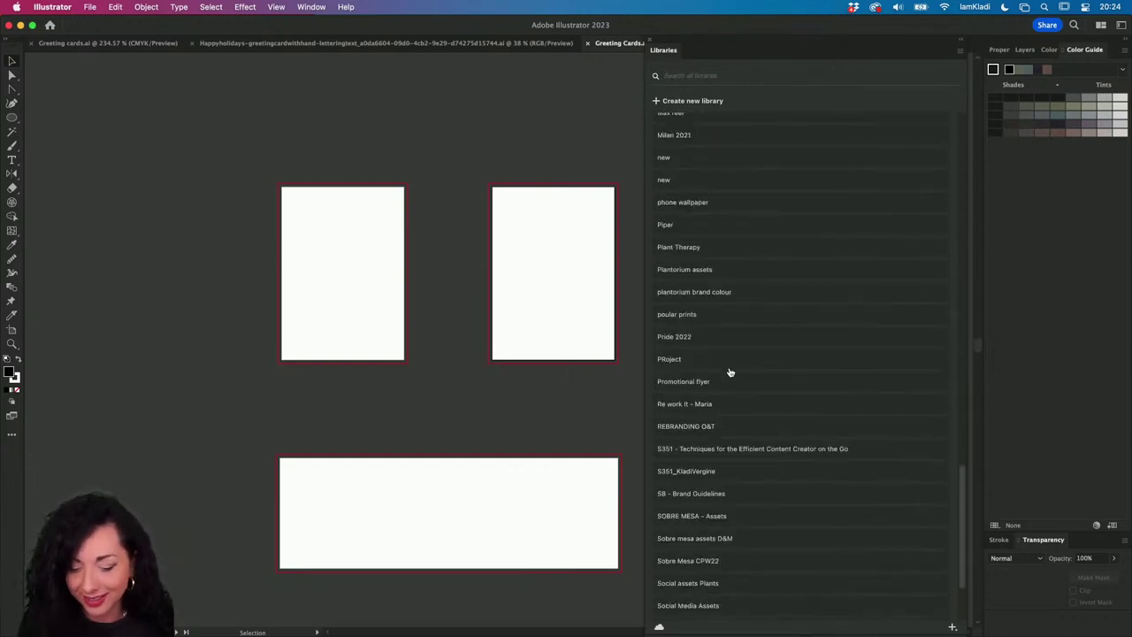
pyautogui.scroll(20, 730, 372)
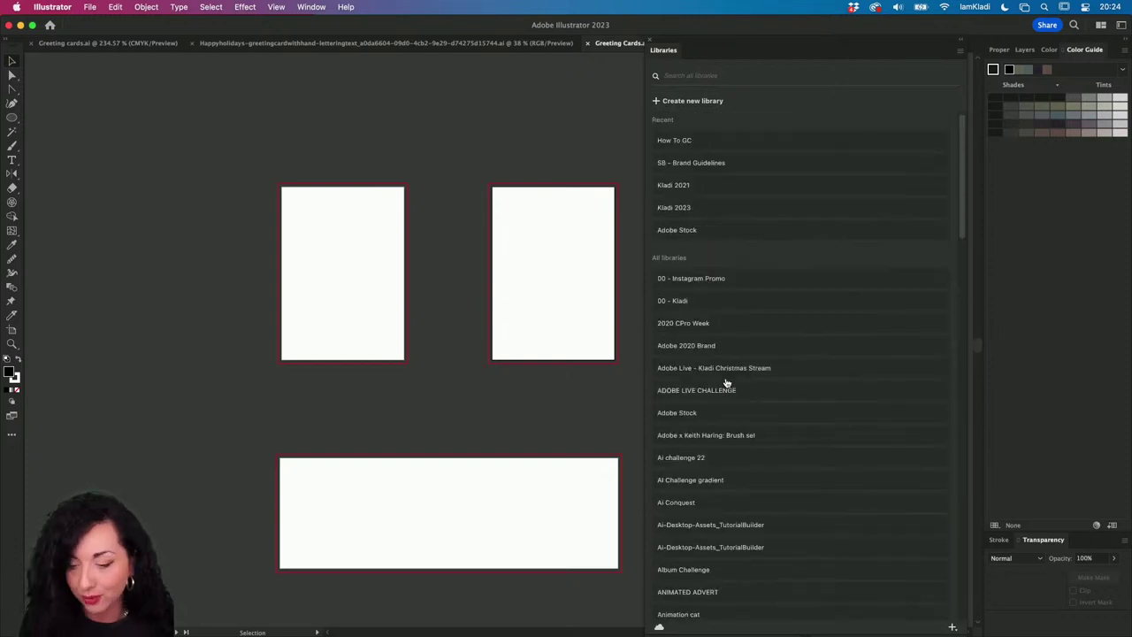
pyautogui.click(664, 103)
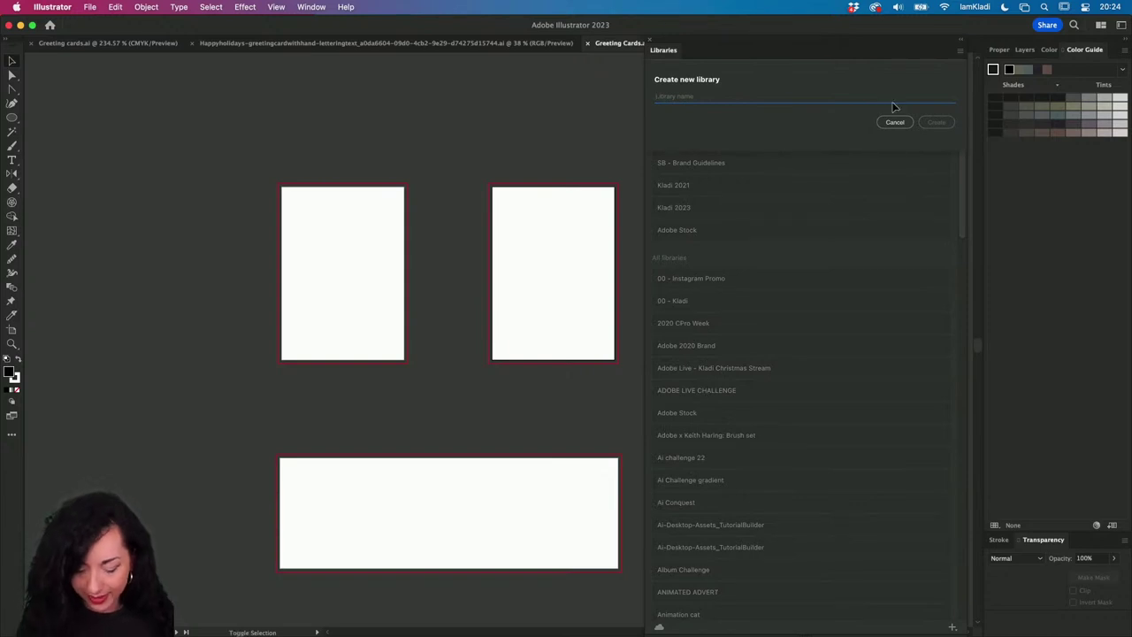
pyautogui.write('HOW TO ')
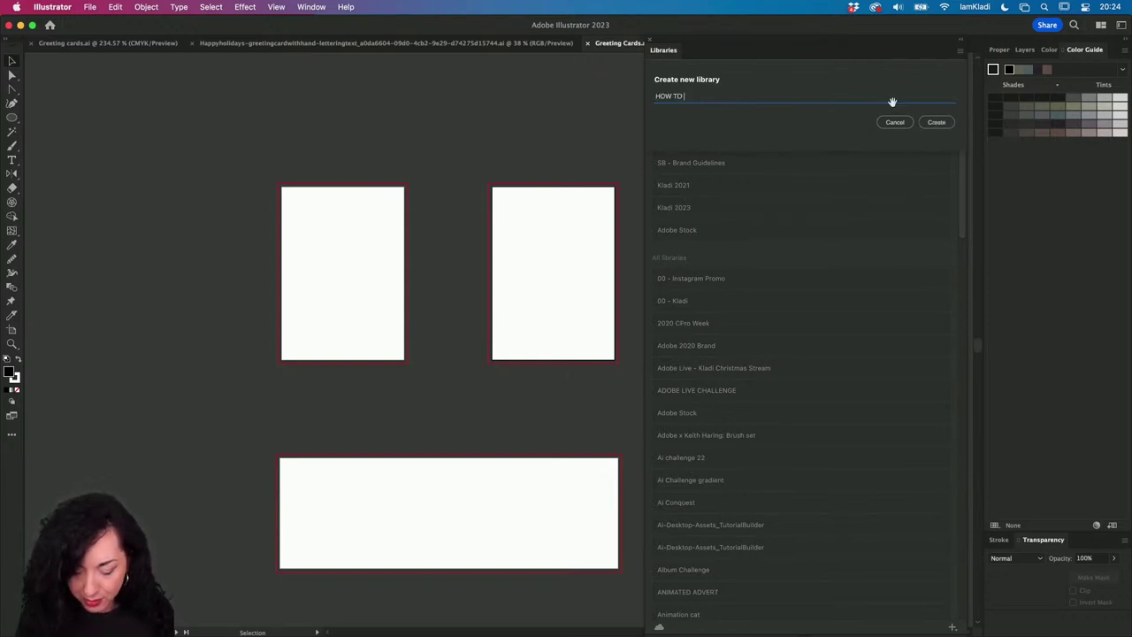
pyautogui.write('ADOBE LIVE')
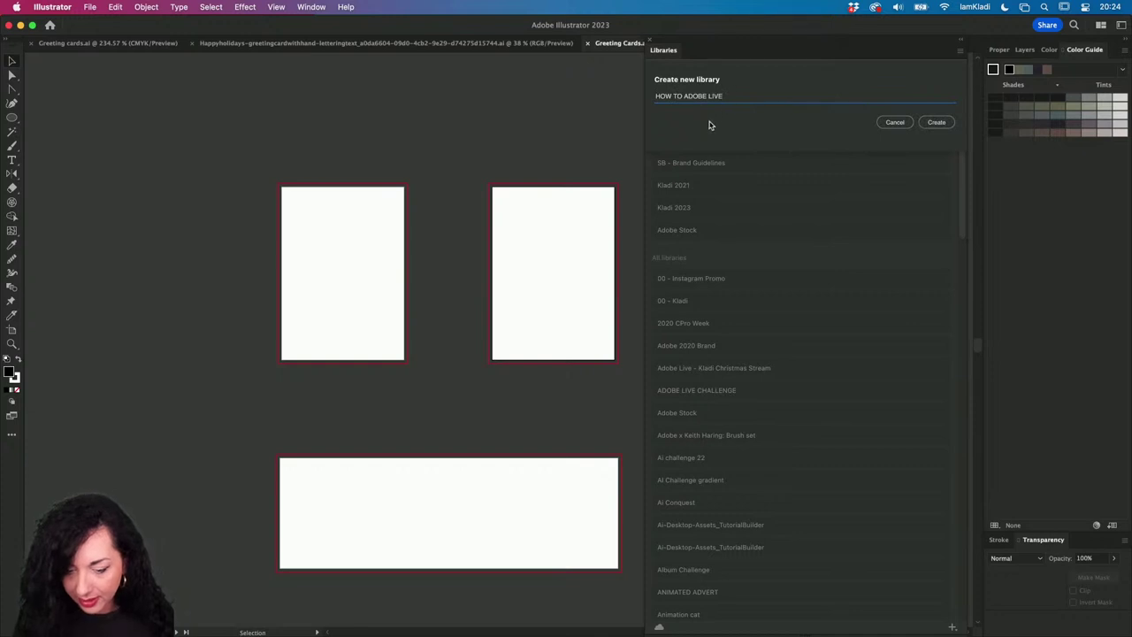
pyautogui.click(936, 122)
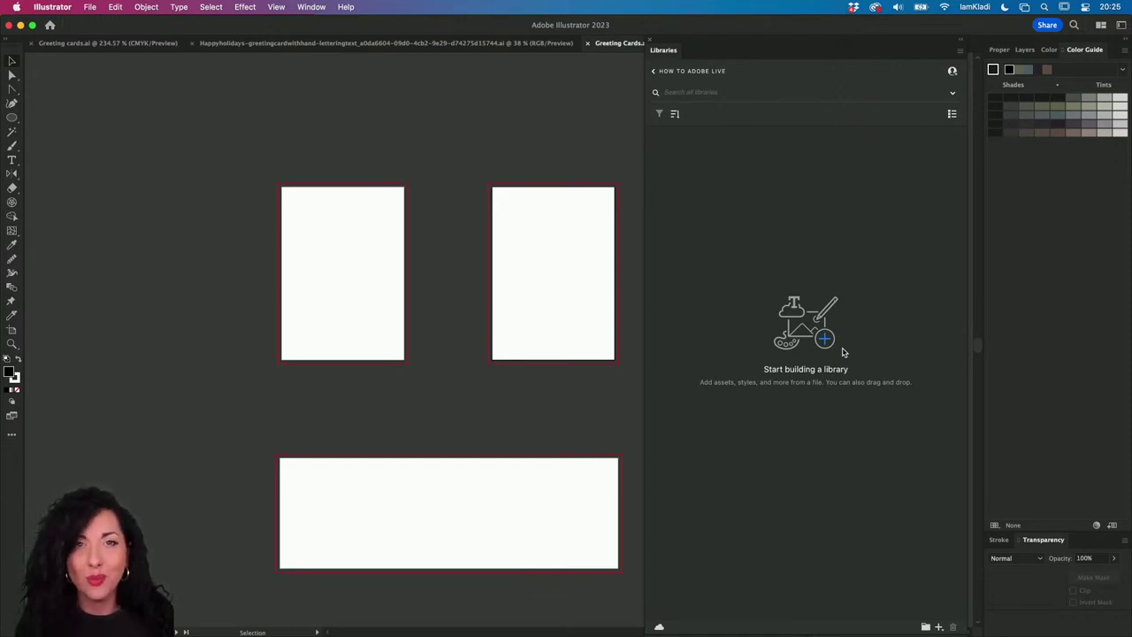
# - Switch to the Creative Cloud desktop app and browse the collection of personal libraries
pyautogui.moveTo(239, 630)
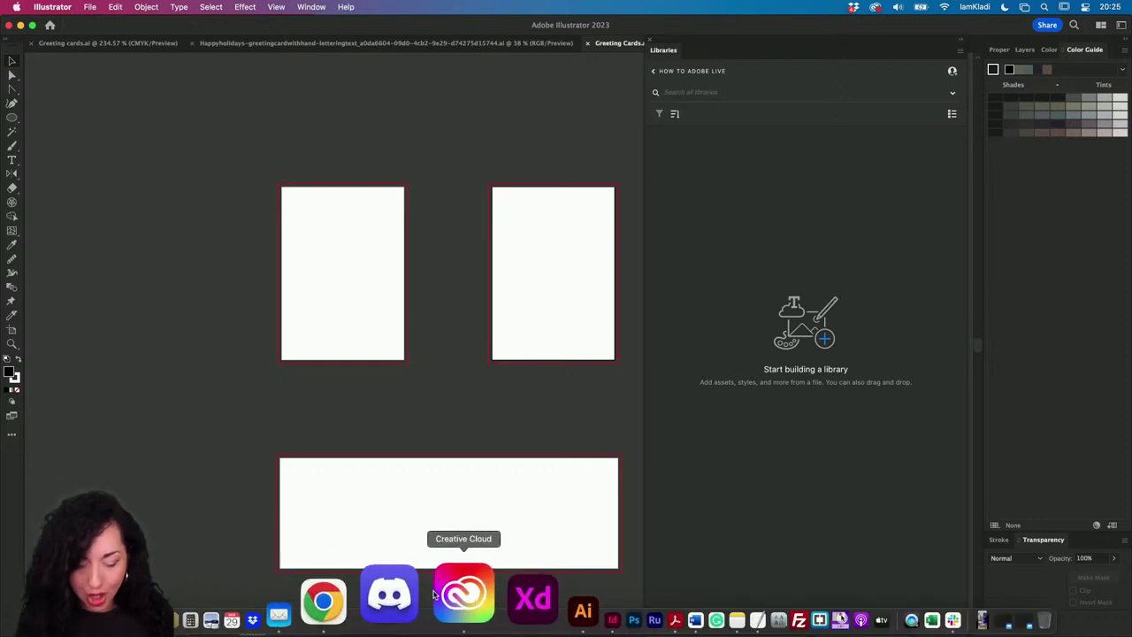
pyautogui.click(441, 598)
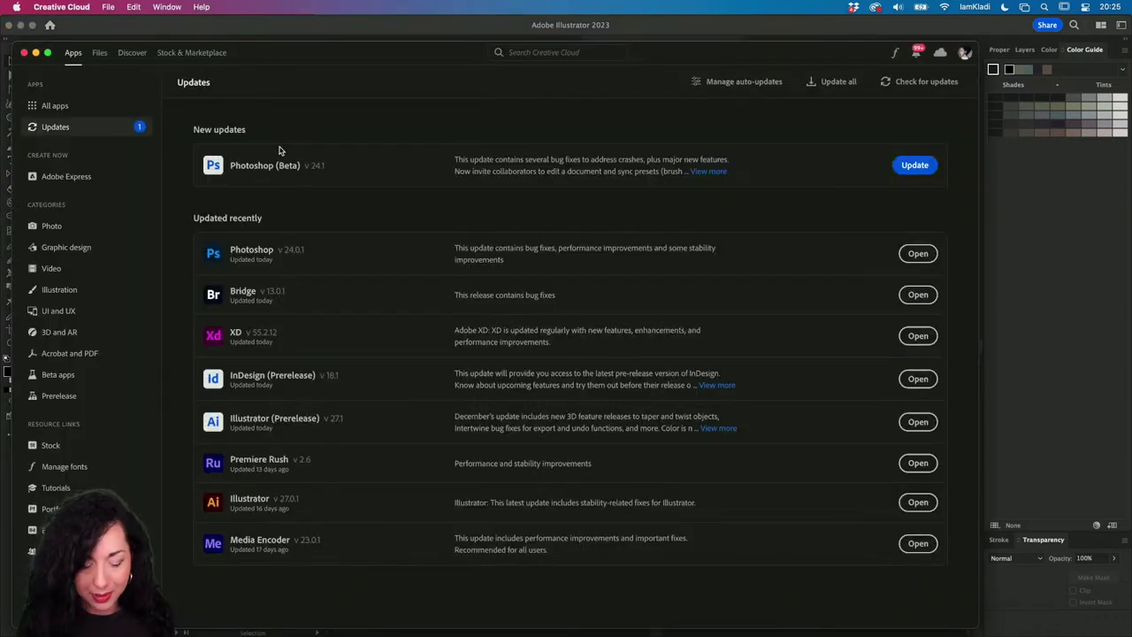
pyautogui.click(100, 53)
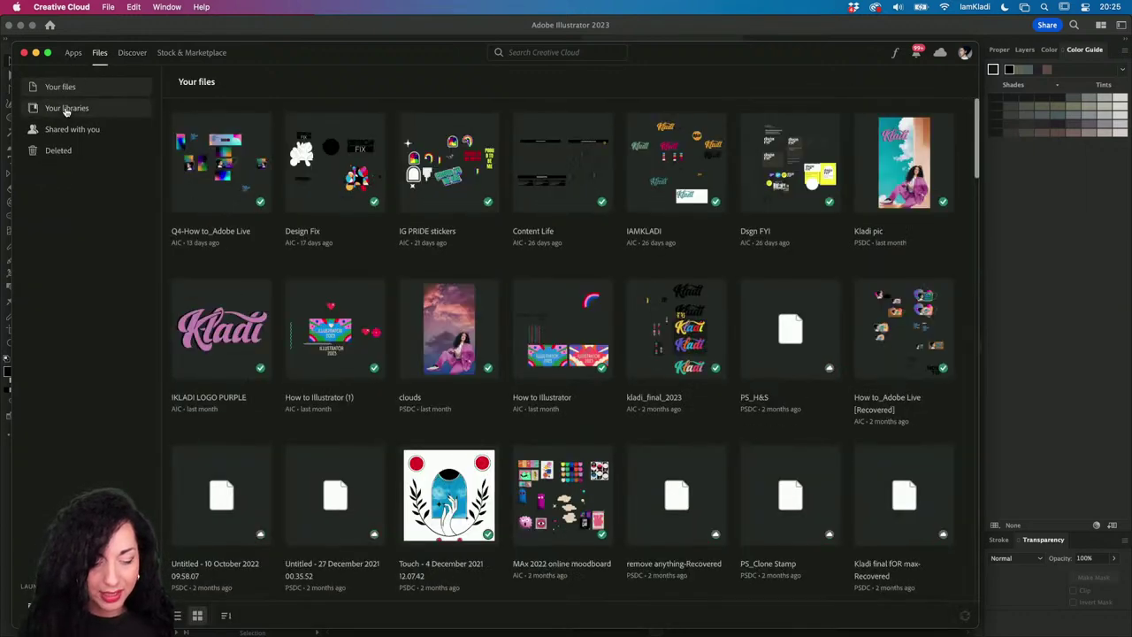
pyautogui.click(66, 109)
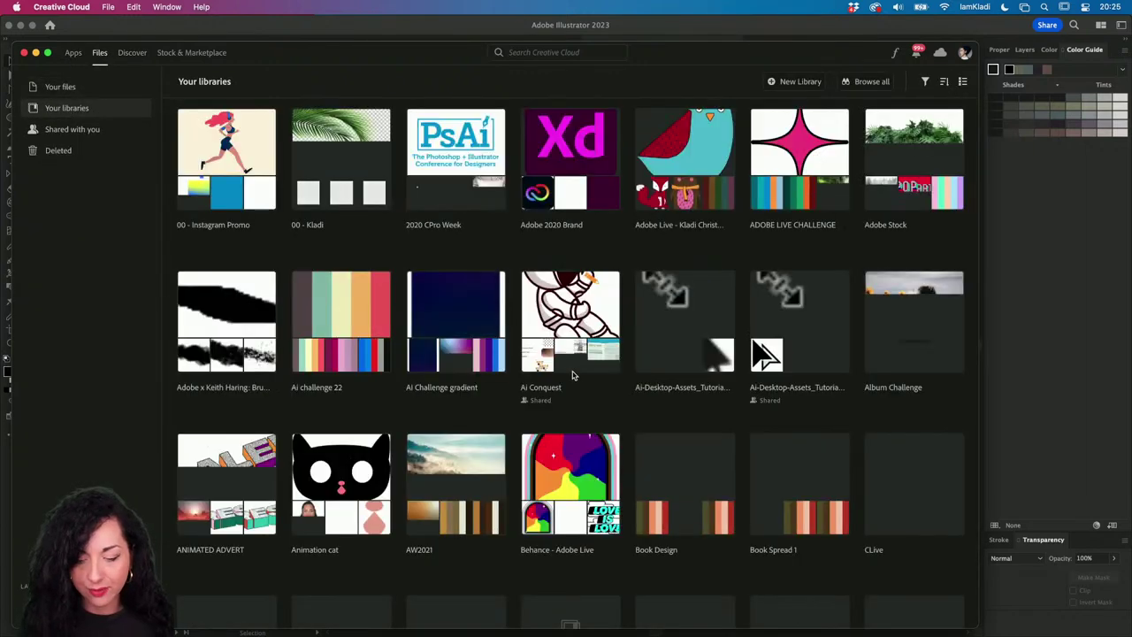
pyautogui.scroll(-3, 573, 363)
pyautogui.scroll(-5, 573, 362)
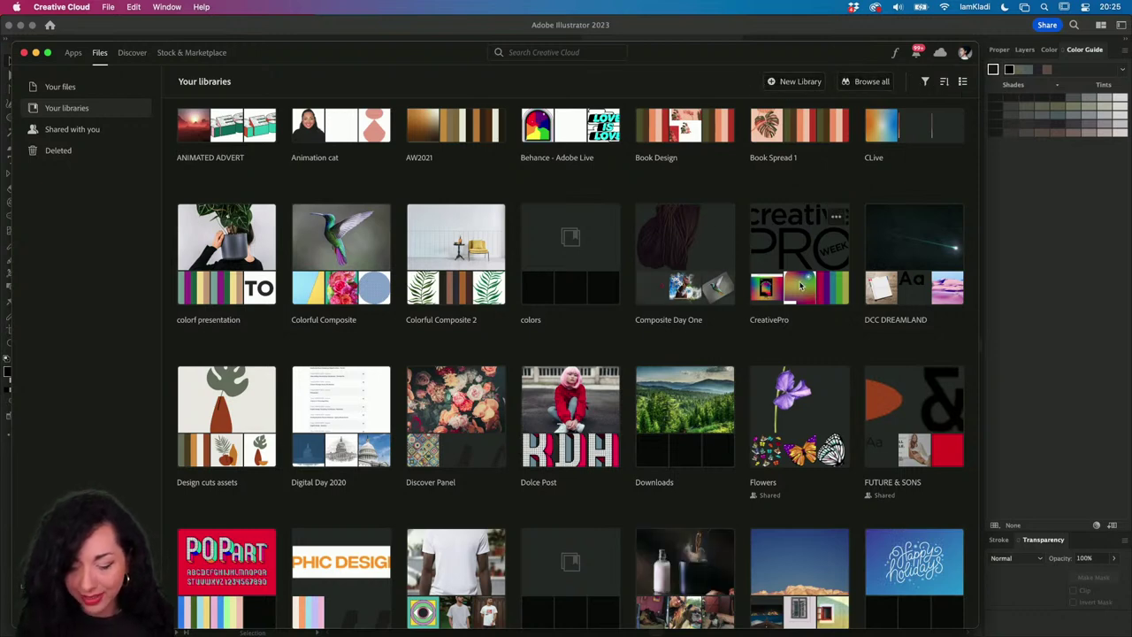
# - Open the Colorful Composite 2 library, inspect its invitation and link-sharing options, and return to Illustrator
pyautogui.click(477, 251)
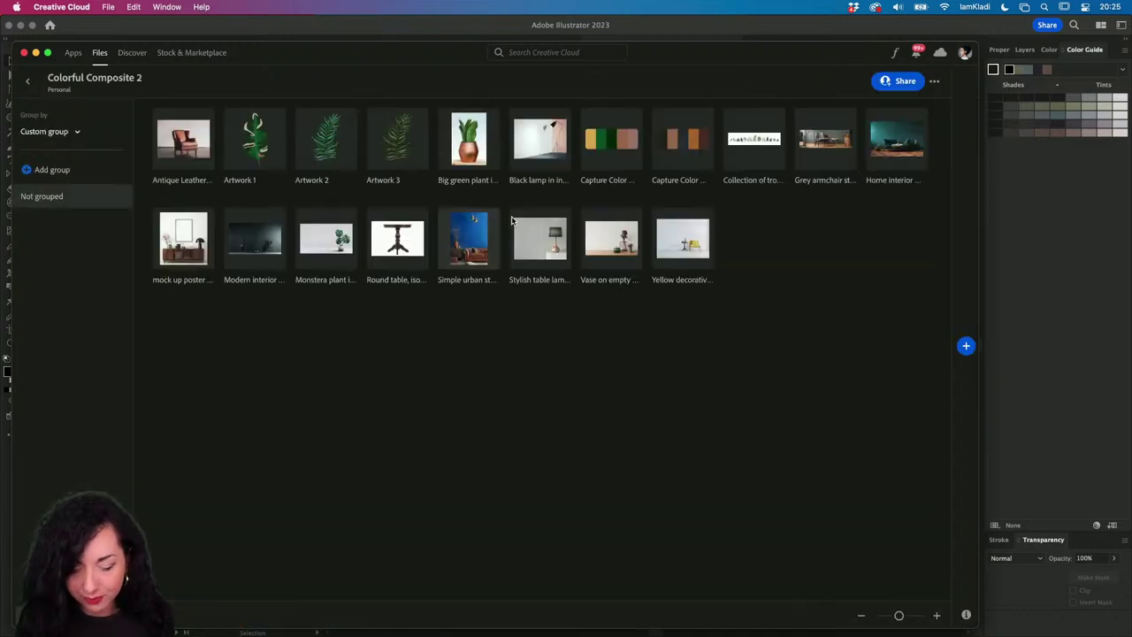
pyautogui.click(904, 81)
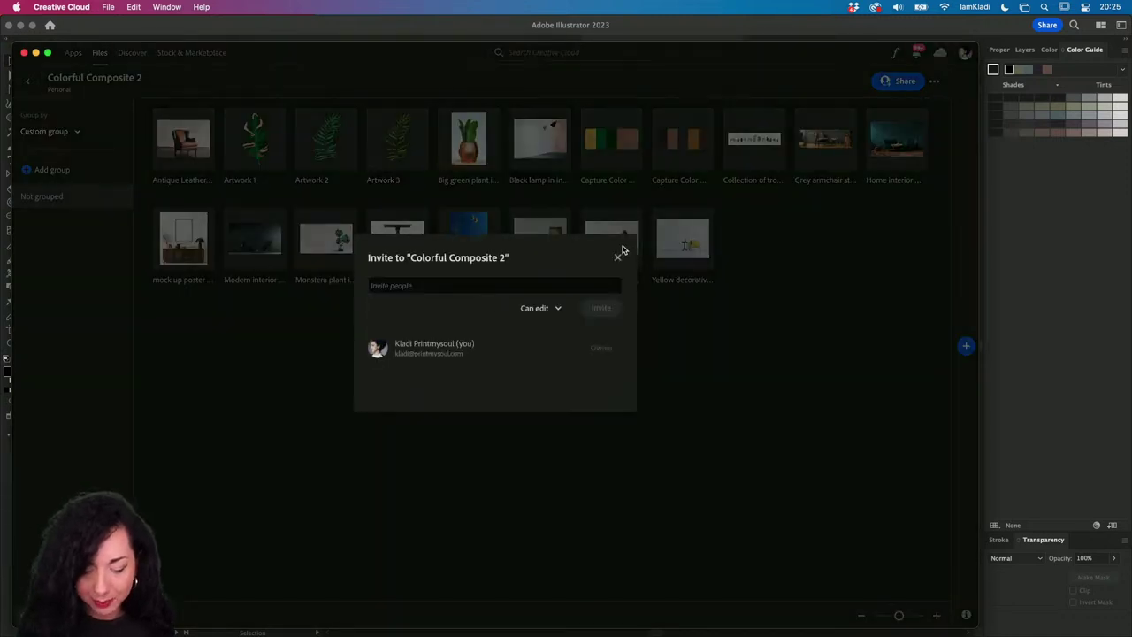
pyautogui.click(617, 256)
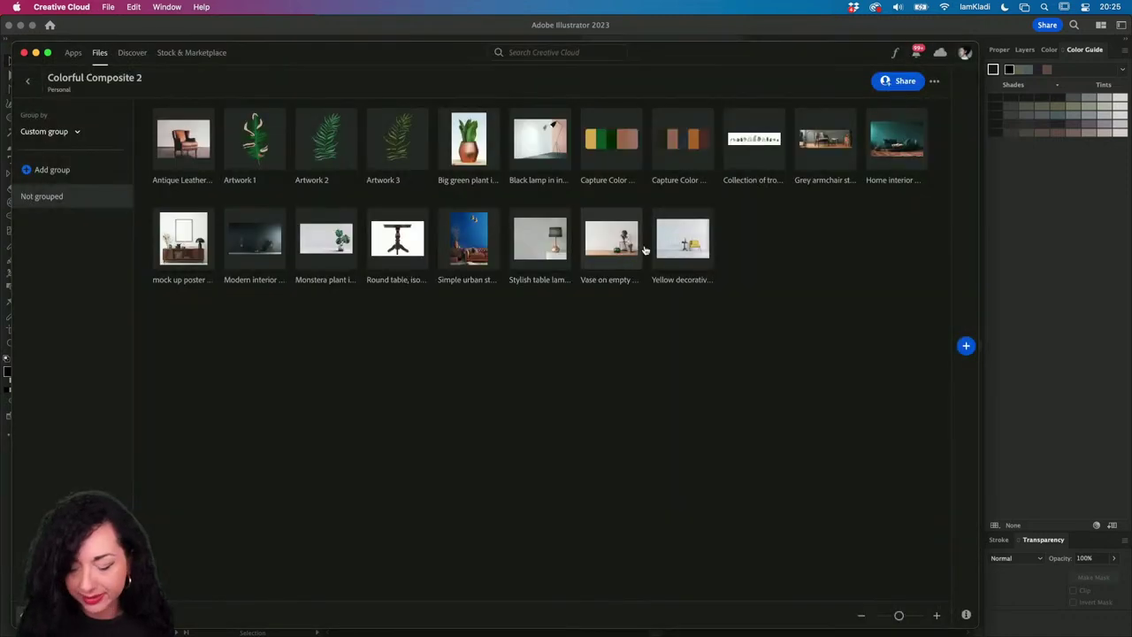
pyautogui.click(936, 82)
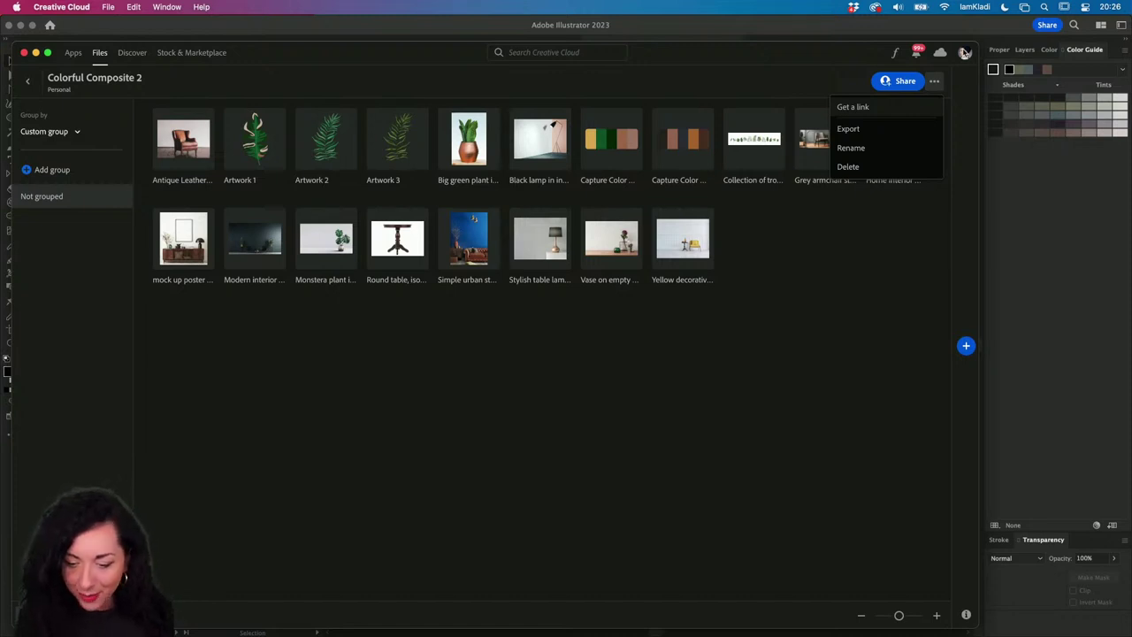
pyautogui.click(656, 25)
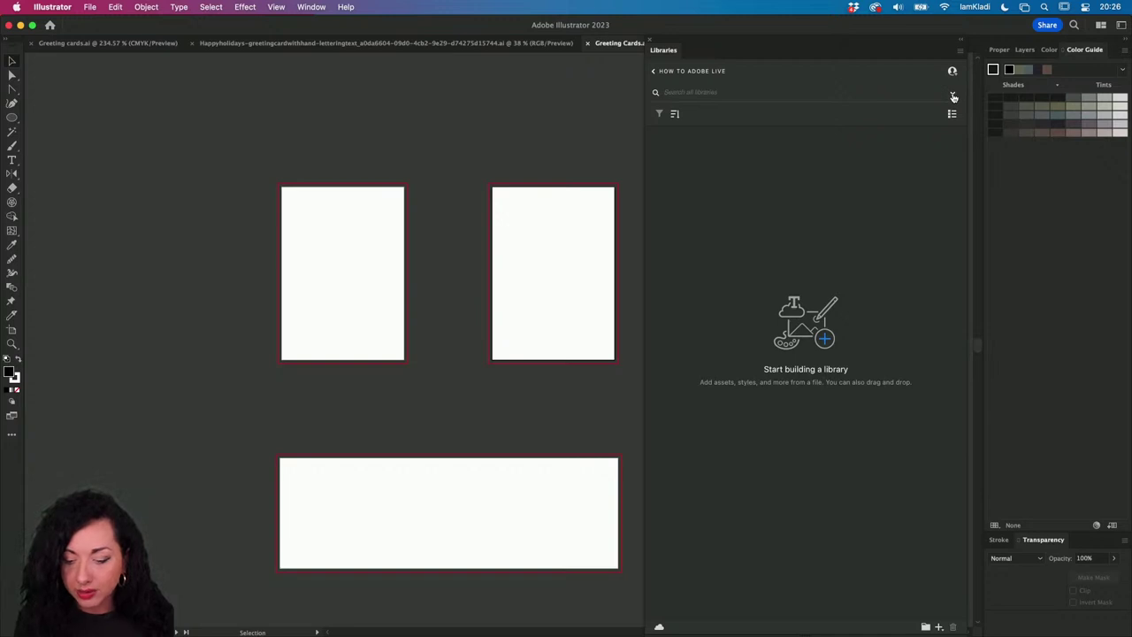
# - Set the library search scope to Adobe Stock and search for HOLIDAYS
pyautogui.click(953, 95)
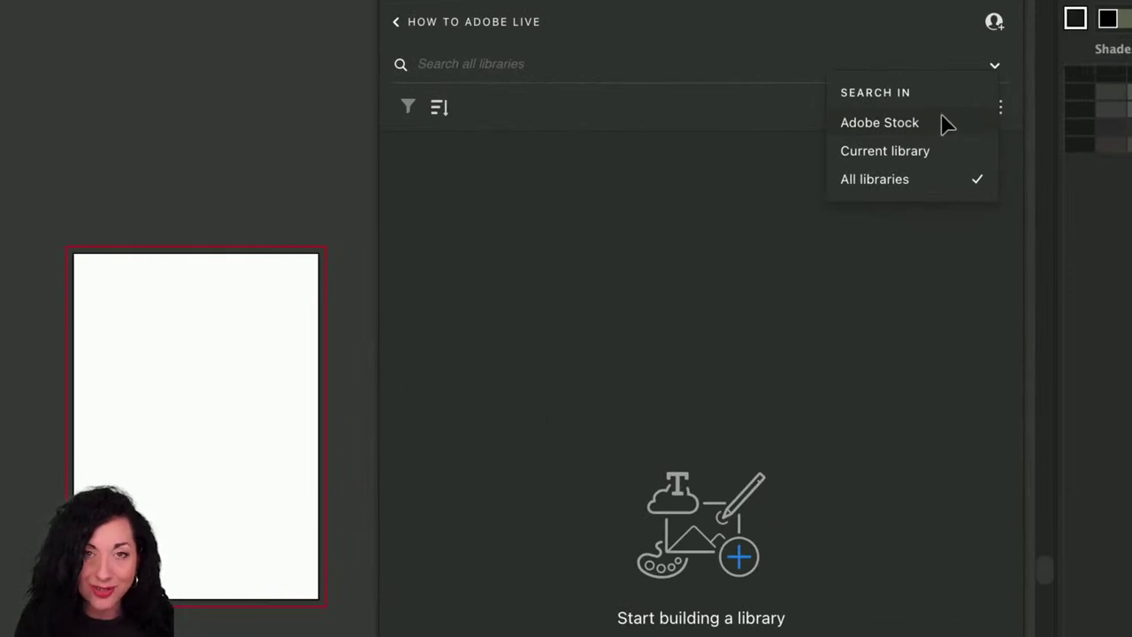
pyautogui.click(944, 124)
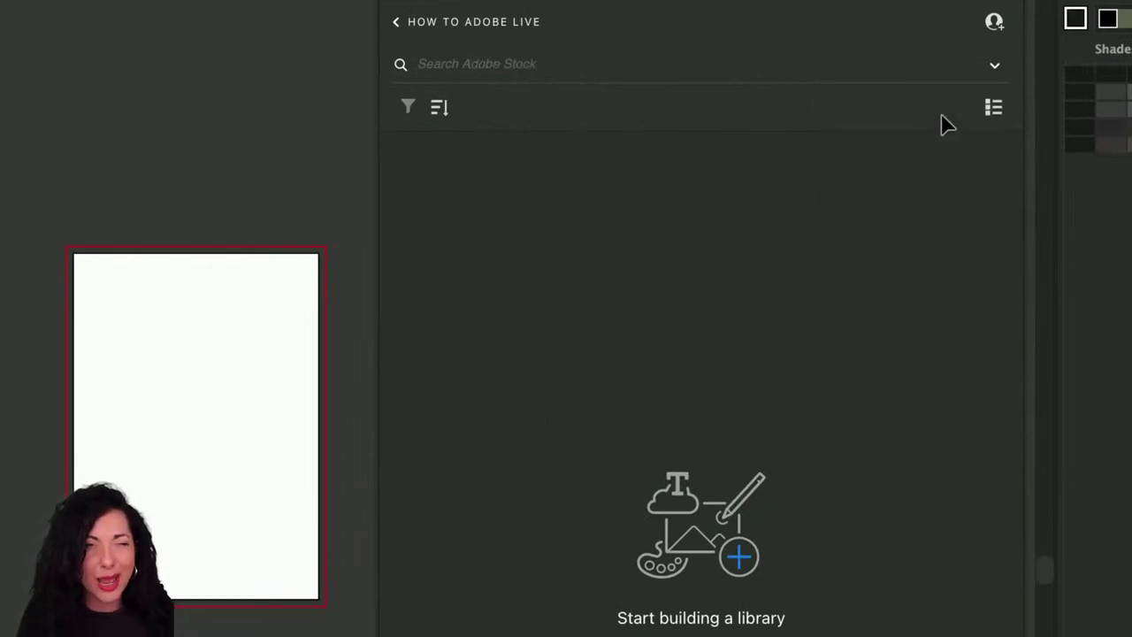
pyautogui.click(994, 69)
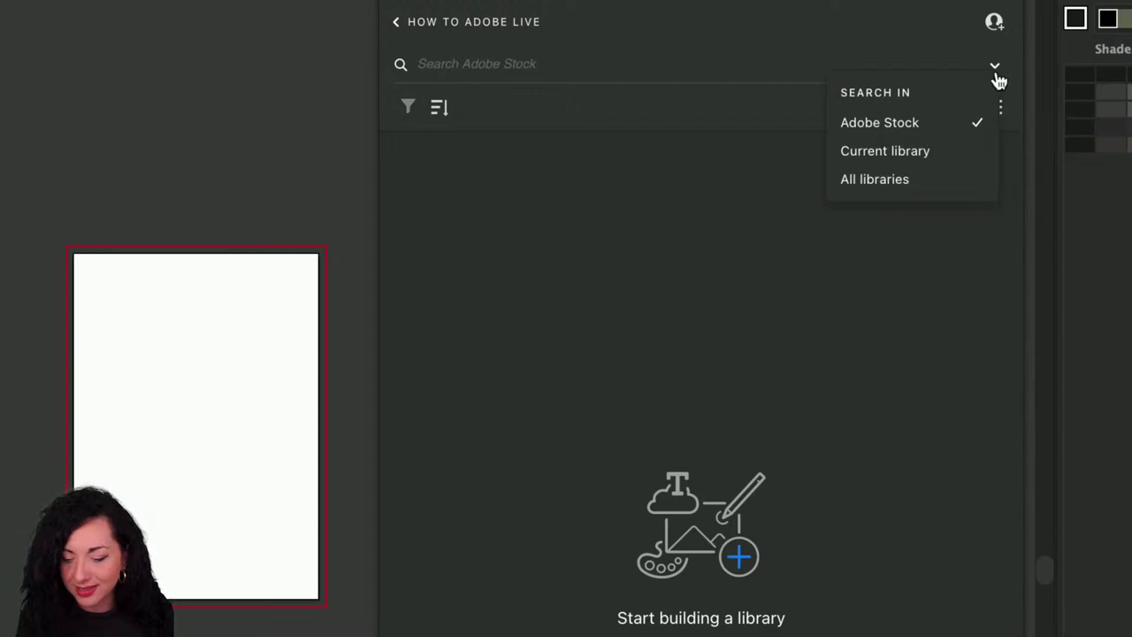
pyautogui.click(895, 131)
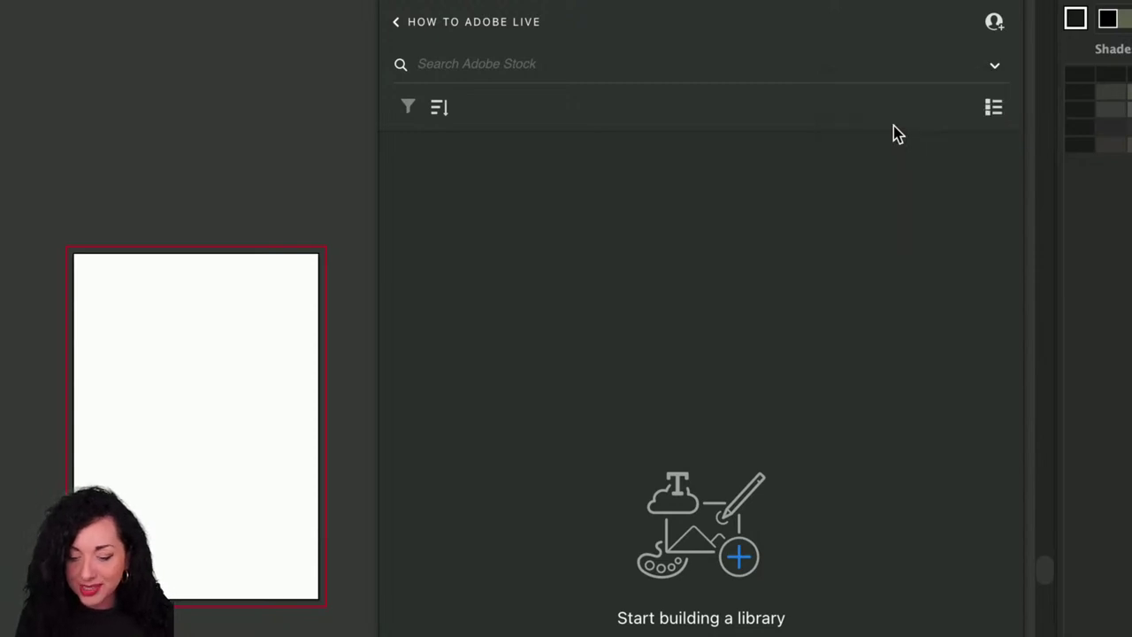
pyautogui.click(471, 69)
pyautogui.write('HOLIDAYS')
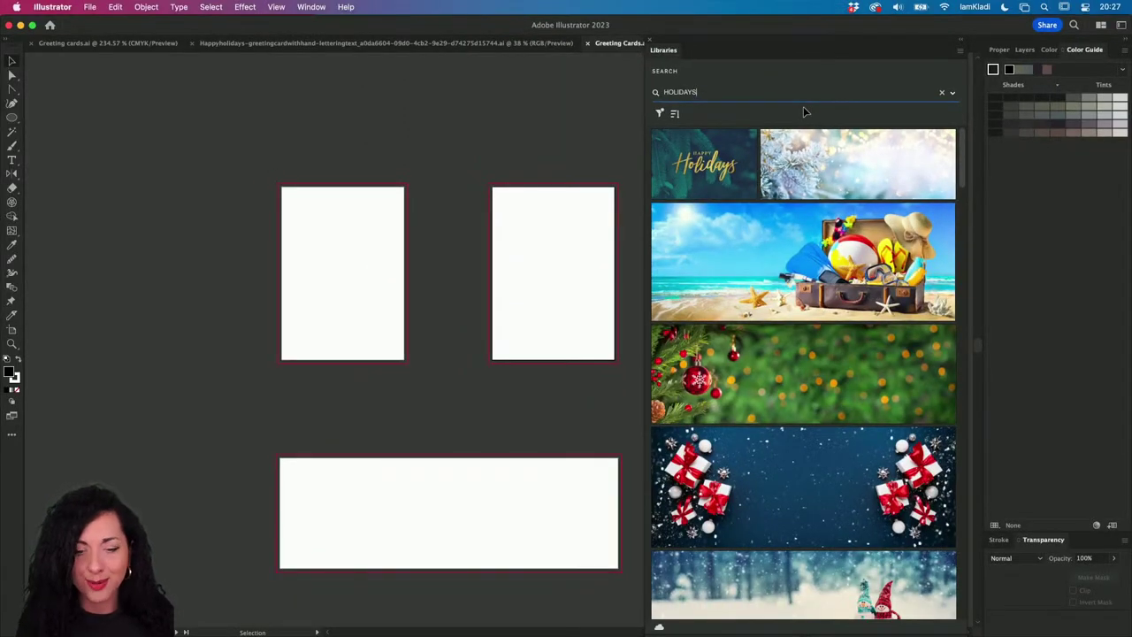
# - Examine the Adobe Stock holiday results for suitable images and the options for saving previews or licensing them
pyautogui.moveTo(840, 282)
pyautogui.scroll(-6, 840, 283)
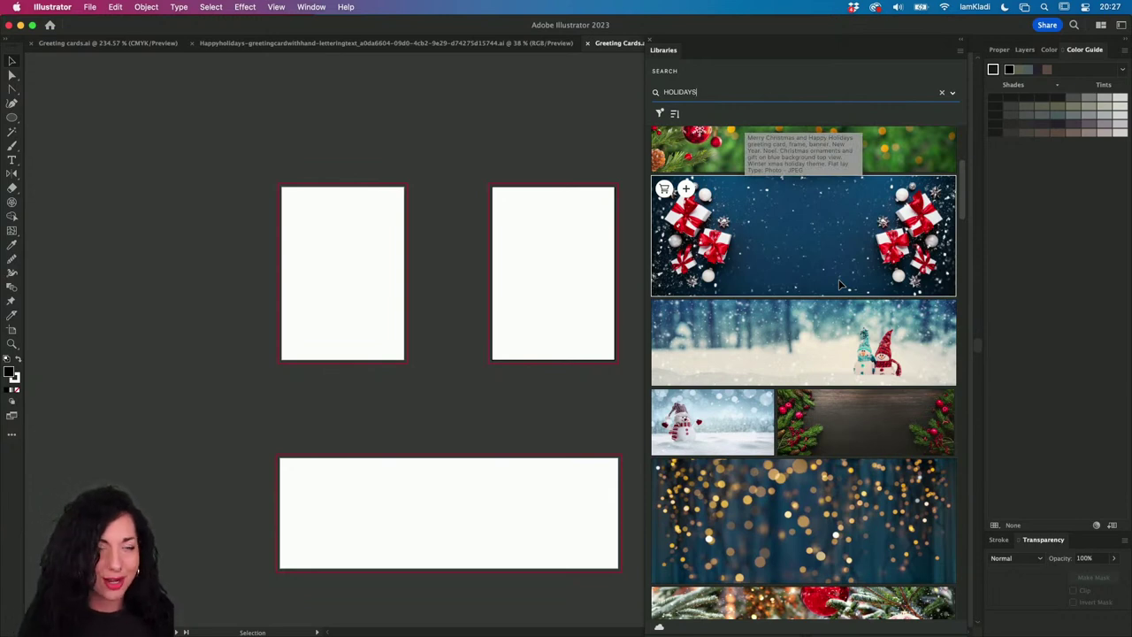
pyautogui.moveTo(815, 412)
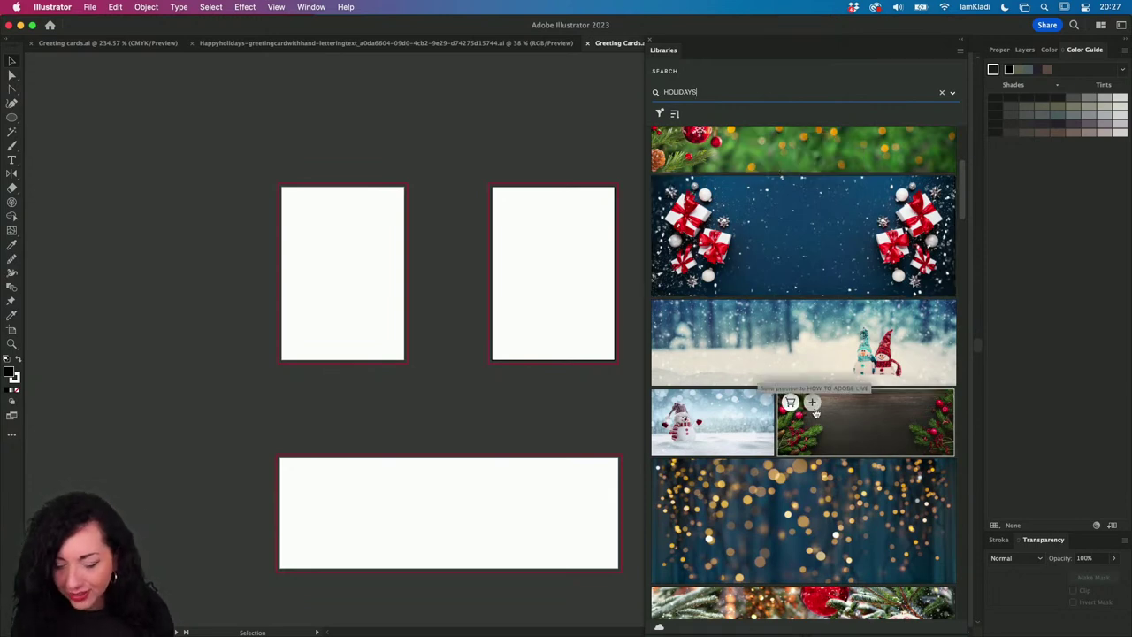
pyautogui.scroll(-20, 815, 412)
pyautogui.scroll(-20, 814, 412)
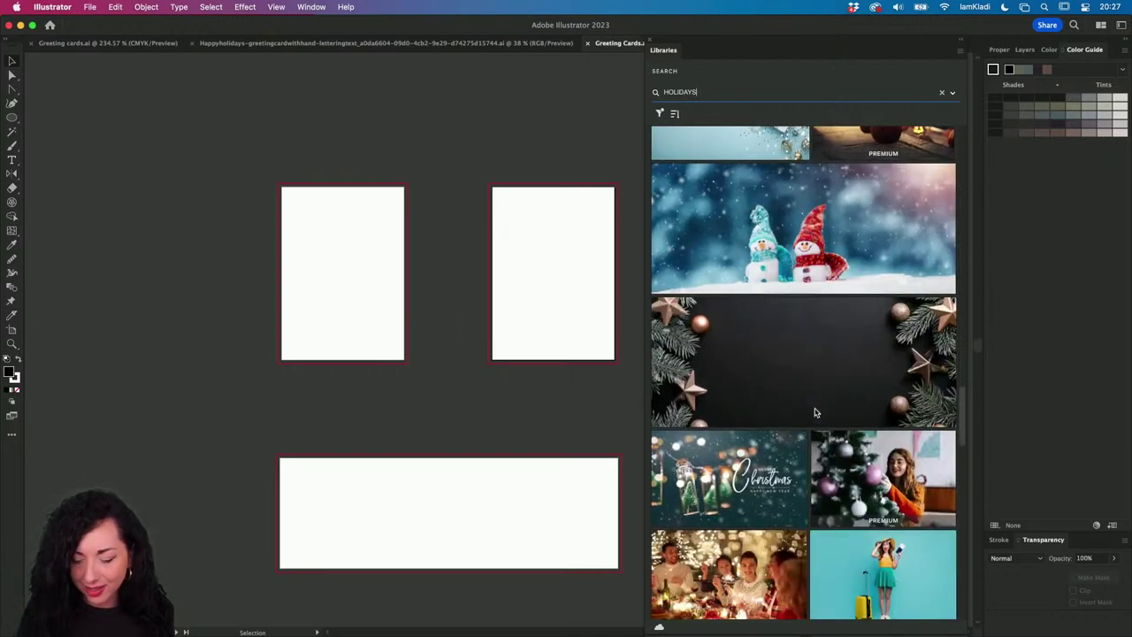
pyautogui.moveTo(688, 285)
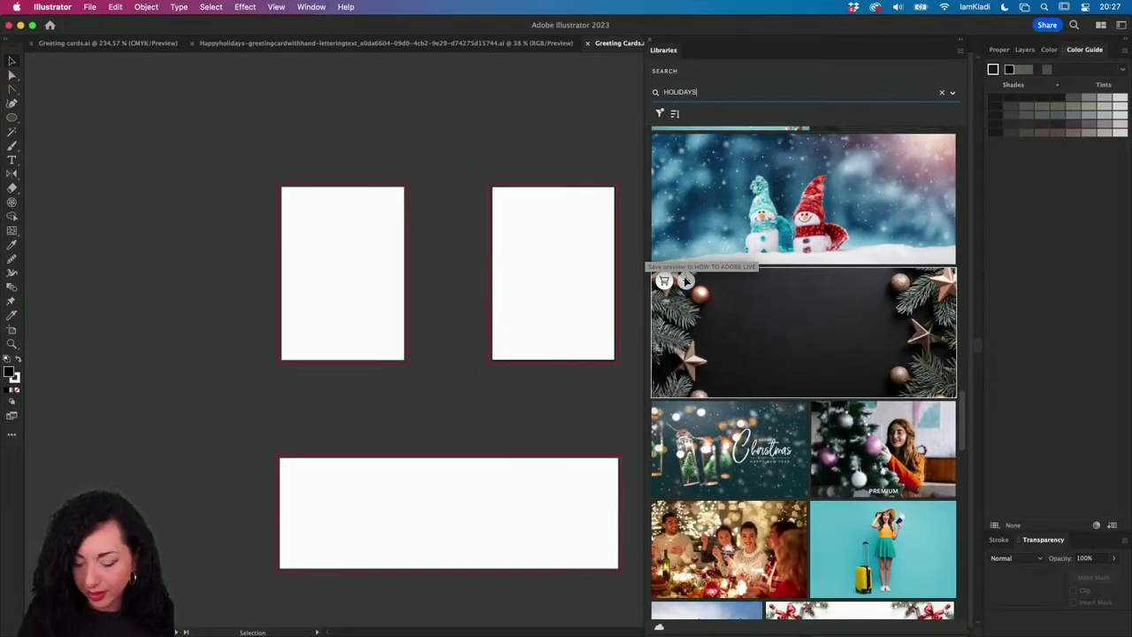
pyautogui.scroll(-10, 686, 280)
pyautogui.moveTo(685, 280)
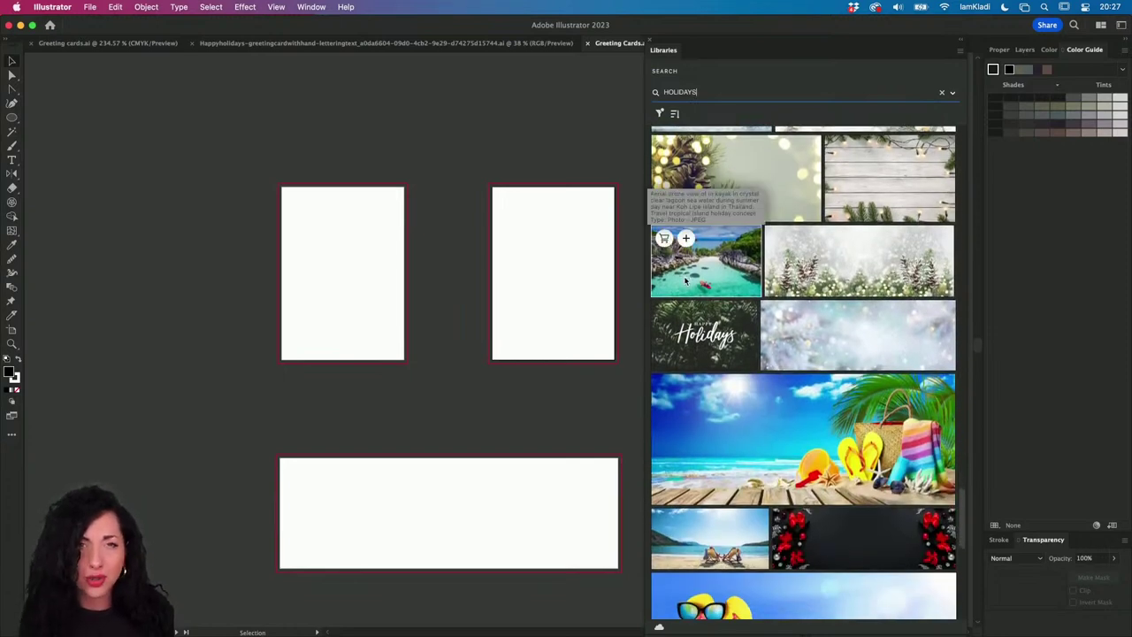
pyautogui.moveTo(687, 386)
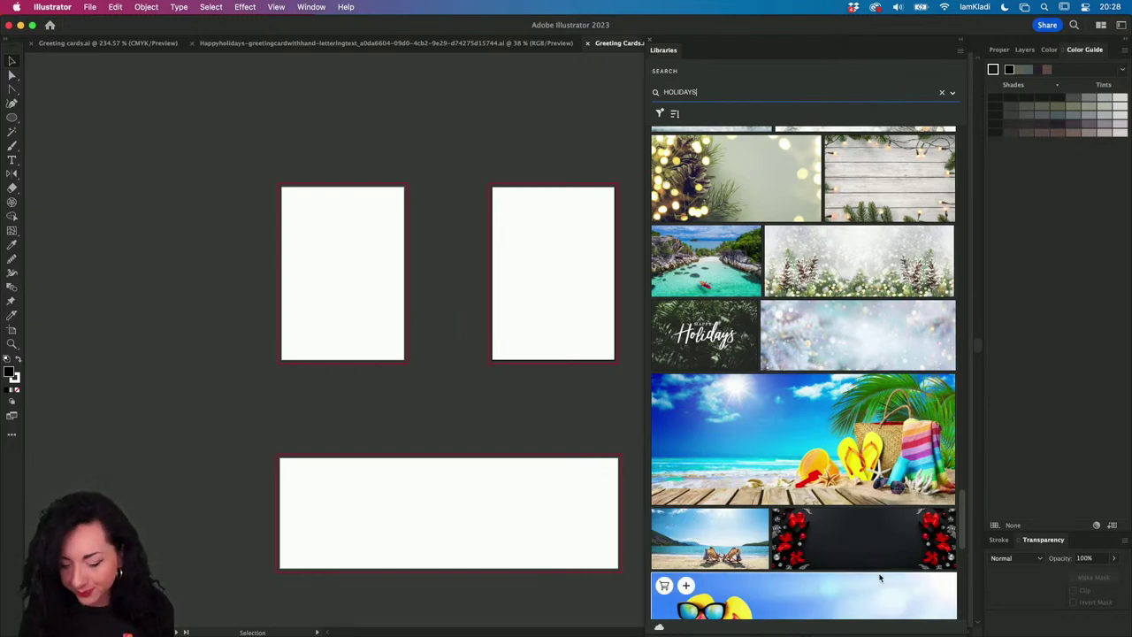
pyautogui.scroll(-5, 911, 535)
pyautogui.scroll(-10, 912, 533)
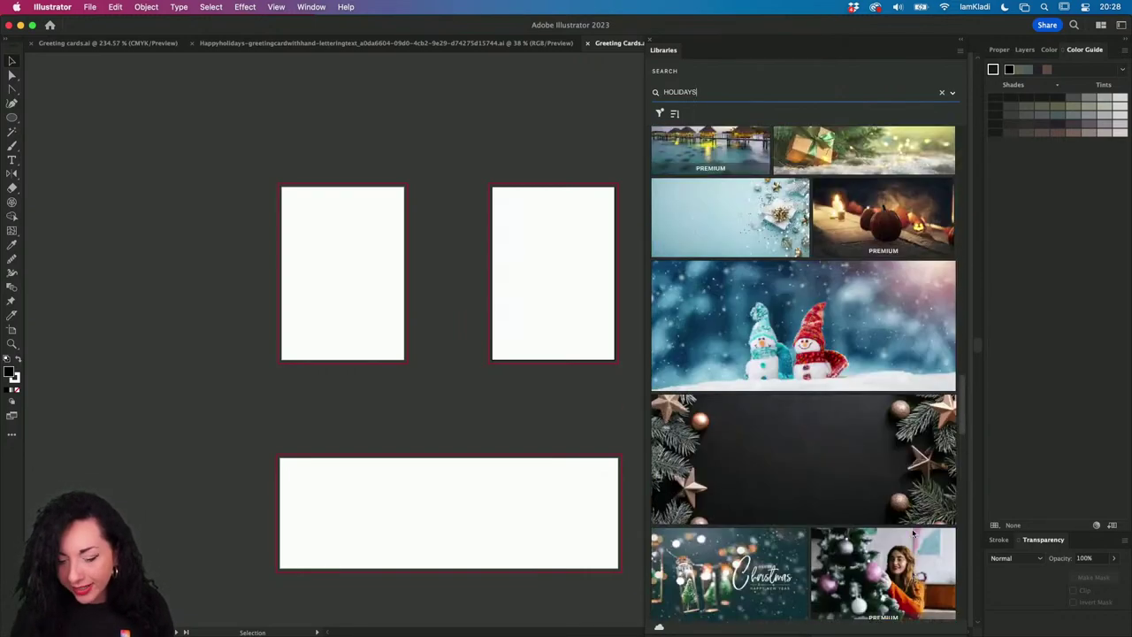
pyautogui.moveTo(913, 533)
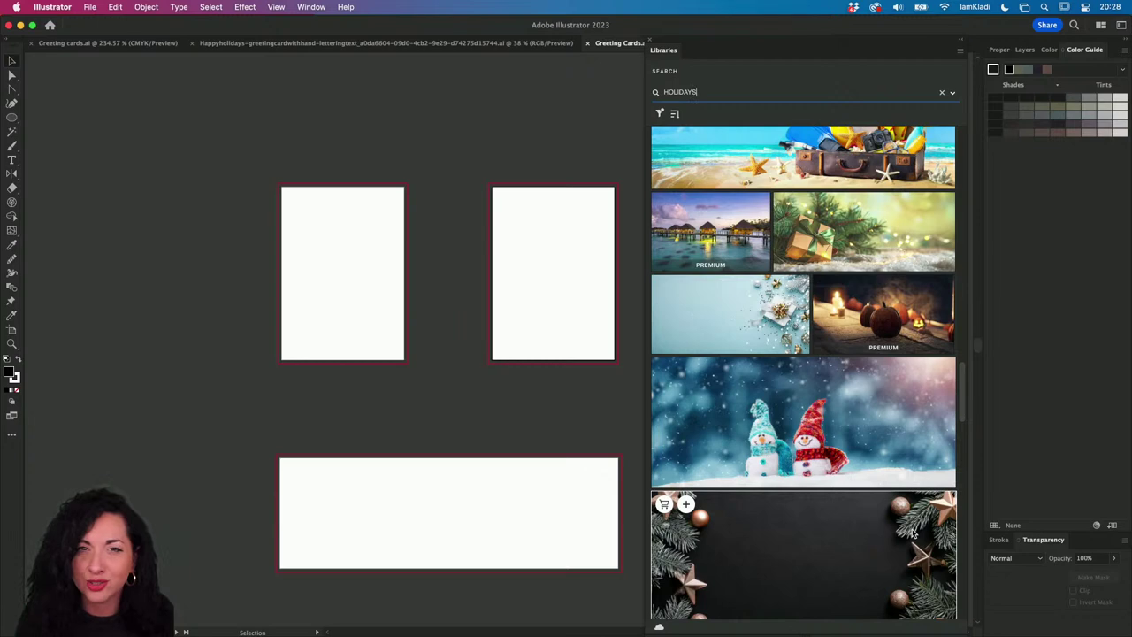
pyautogui.scroll(-10, 913, 533)
pyautogui.scroll(2, 913, 533)
pyautogui.scroll(1, 914, 533)
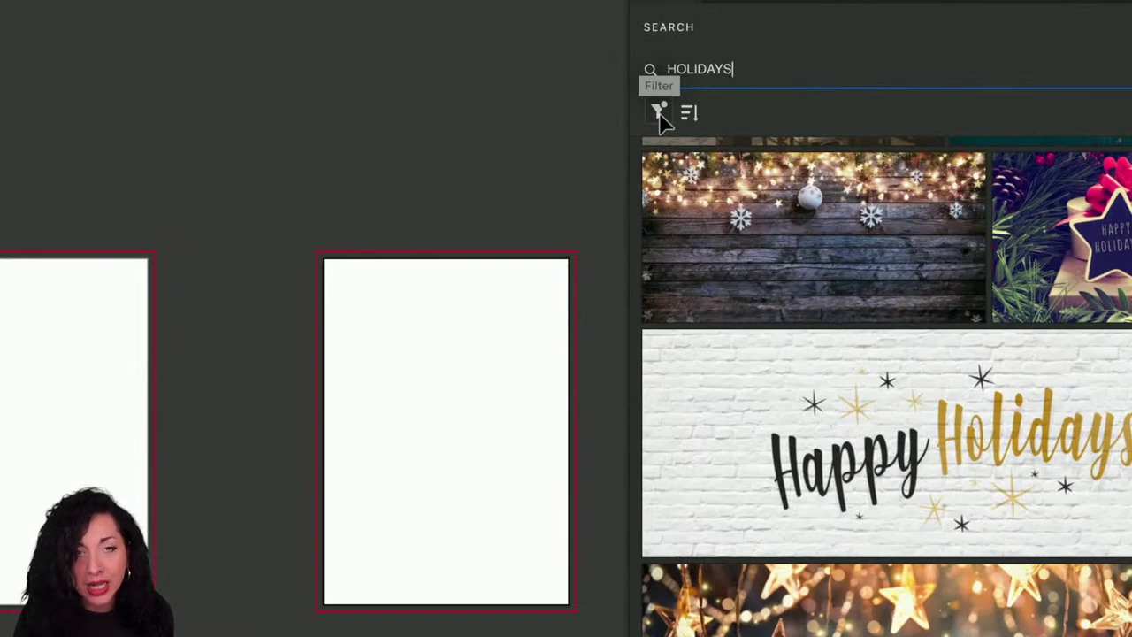
# - Filter the HOLIDAYS stock results by Vectors and look over the first designs
pyautogui.click(659, 113)
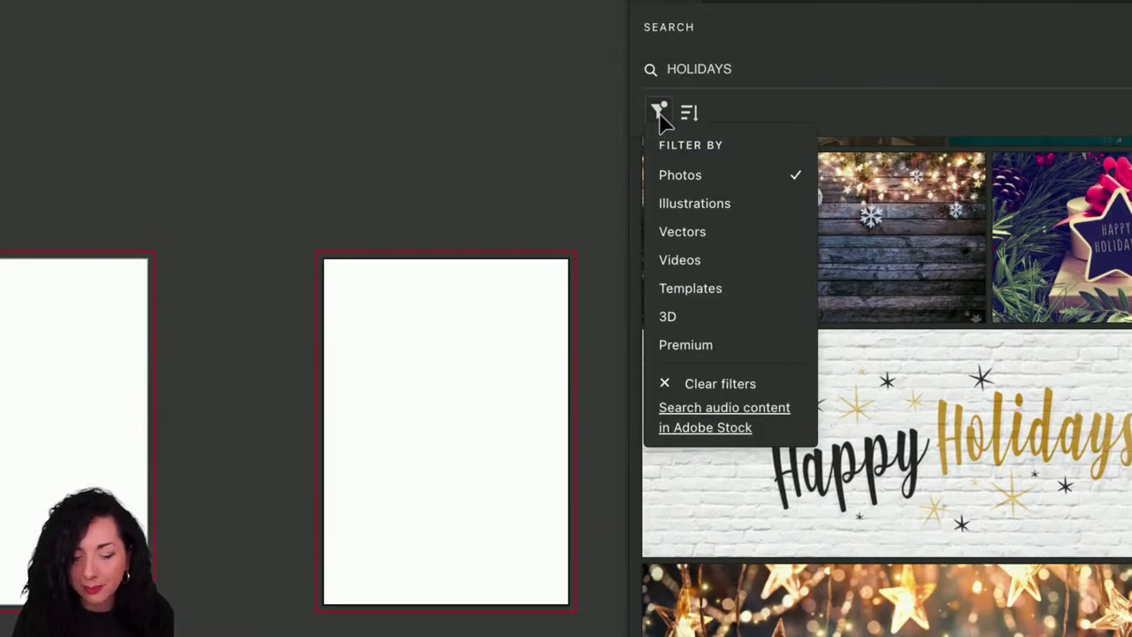
pyautogui.click(730, 245)
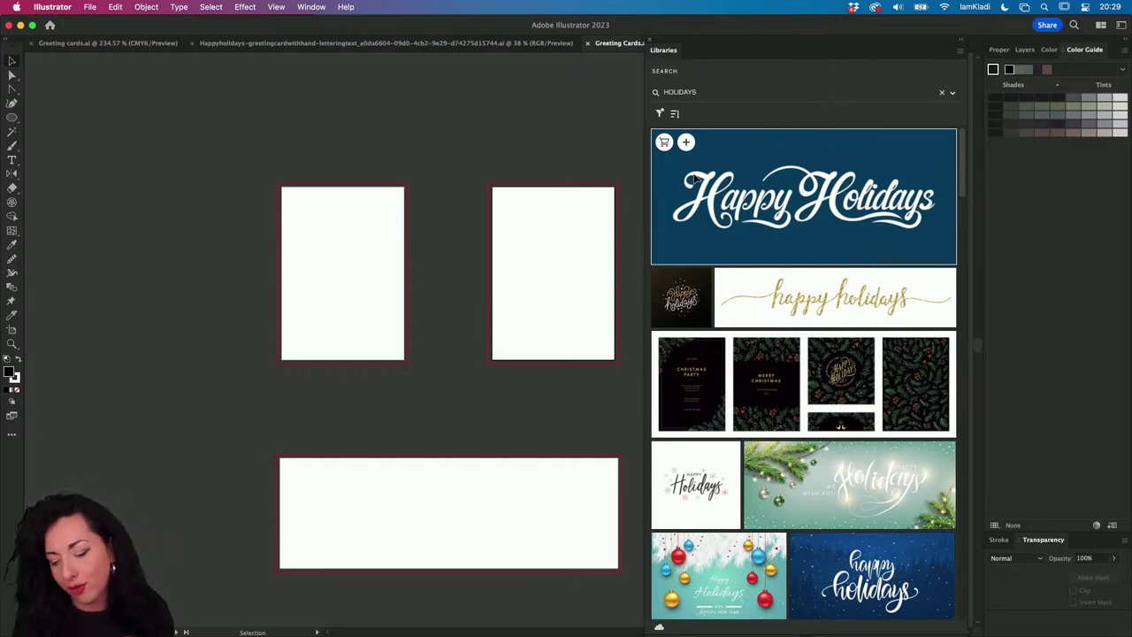
pyautogui.scroll(-2, 881, 404)
pyautogui.scroll(-3, 882, 404)
pyautogui.scroll(-1, 860, 386)
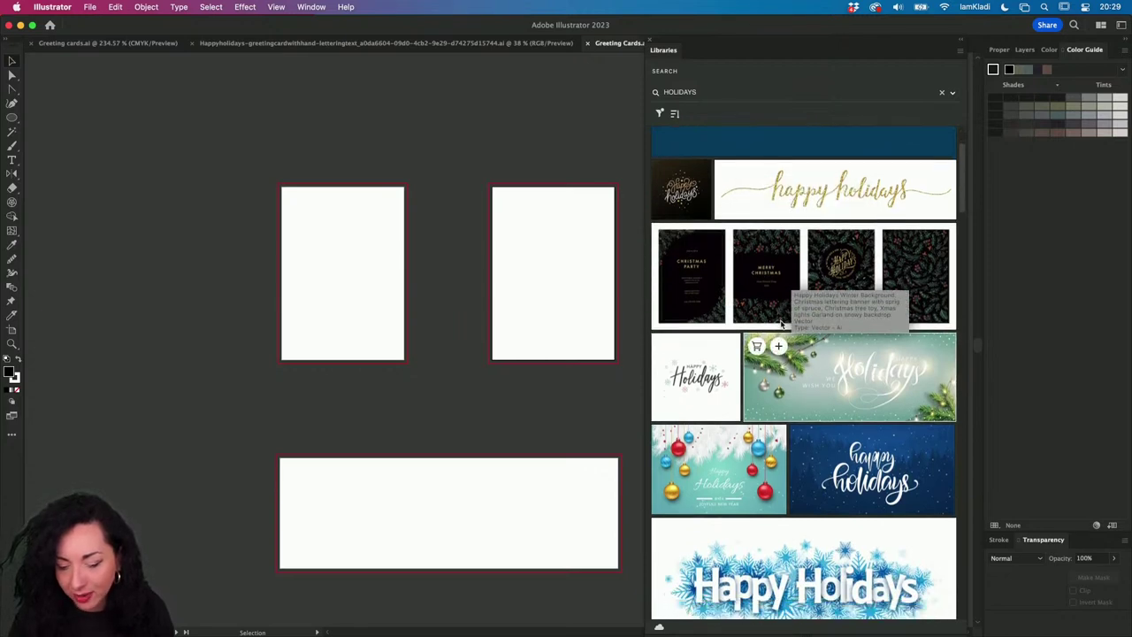
pyautogui.moveTo(677, 191)
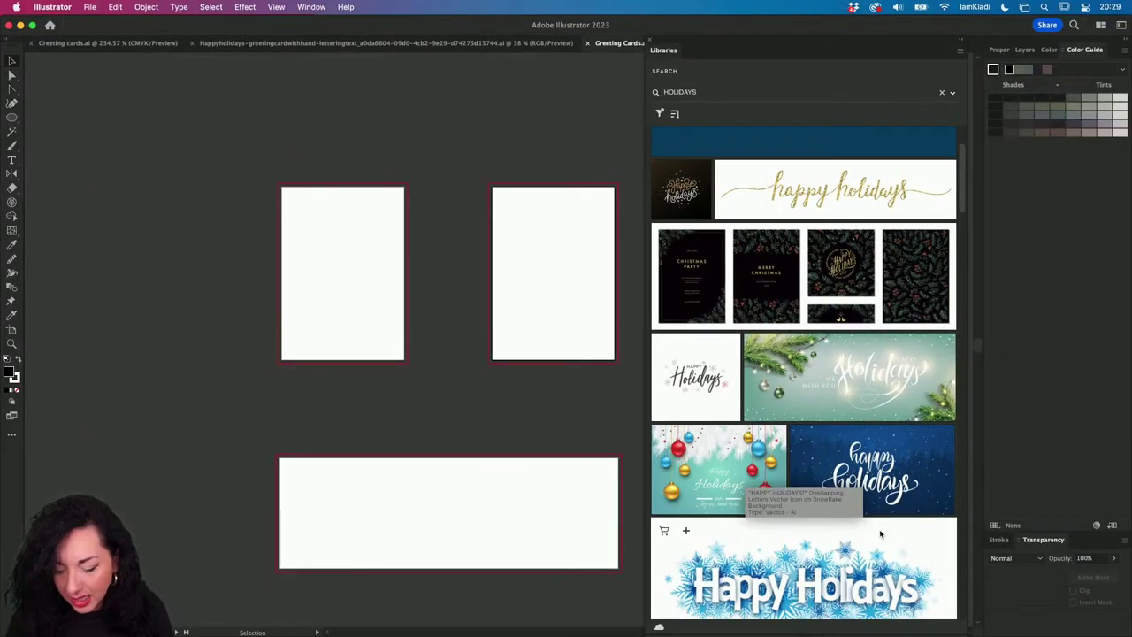
# - Save the blue gradient Happy holidays lettering vector to the HOW TO ADOBE LIVE library
pyautogui.scroll(-3, 881, 531)
pyautogui.scroll(-4, 879, 532)
pyautogui.scroll(-10, 879, 528)
pyautogui.scroll(-3, 879, 533)
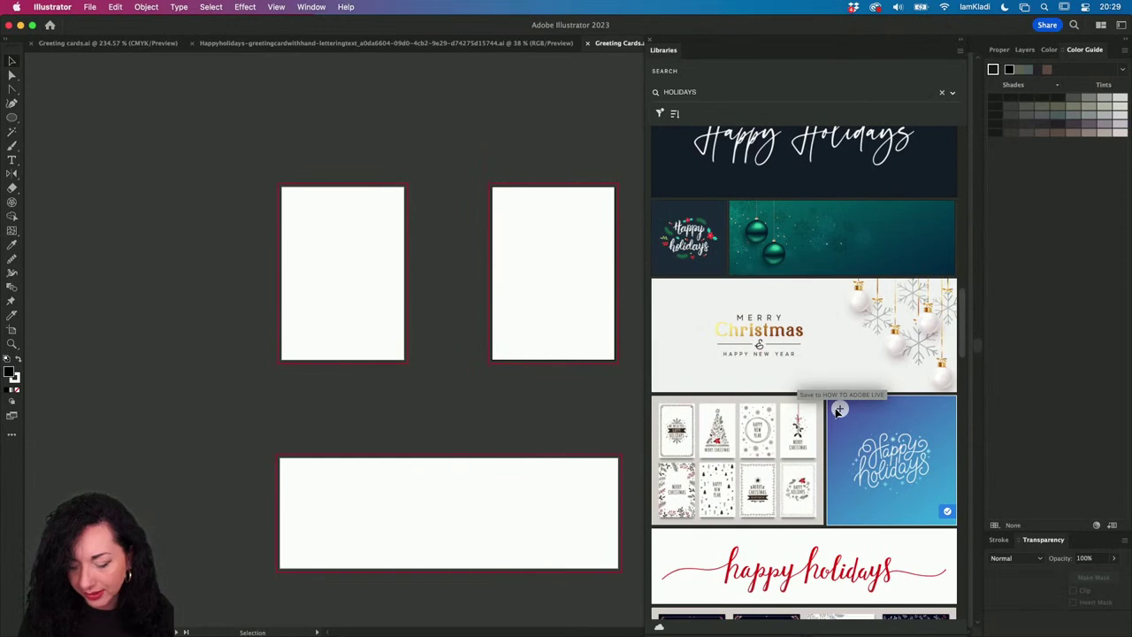
pyautogui.click(839, 409)
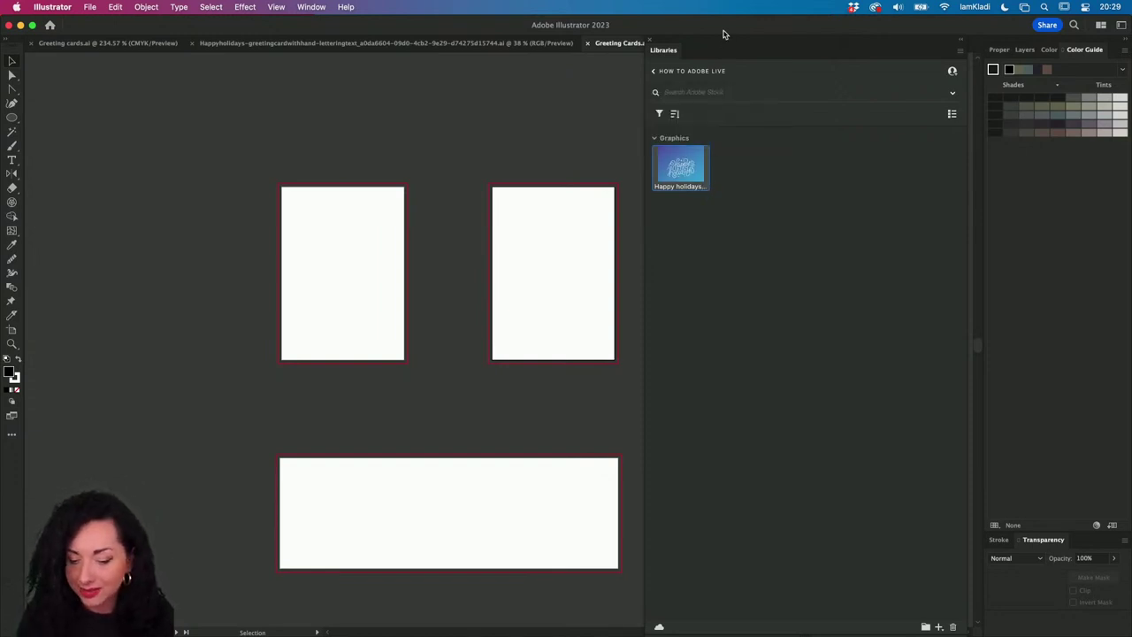
# - Search Adobe Stock for HOLIDAYS again and examine the vector results for another lettering design
pyautogui.click(693, 92)
pyautogui.click(679, 127)
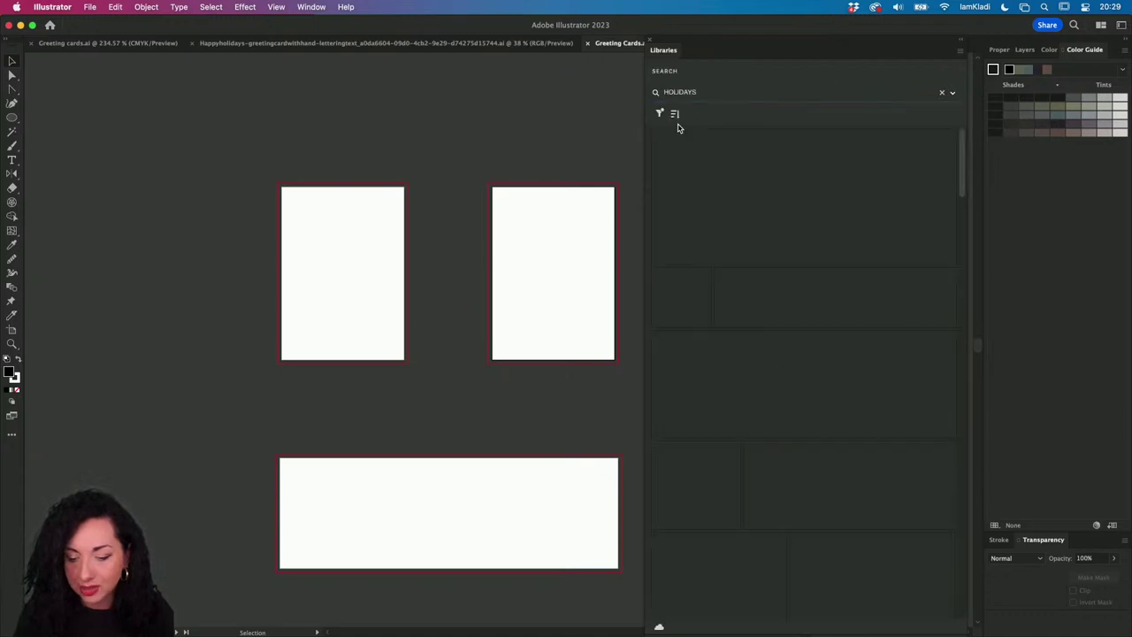
pyautogui.scroll(-5, 740, 425)
pyautogui.scroll(-10, 741, 479)
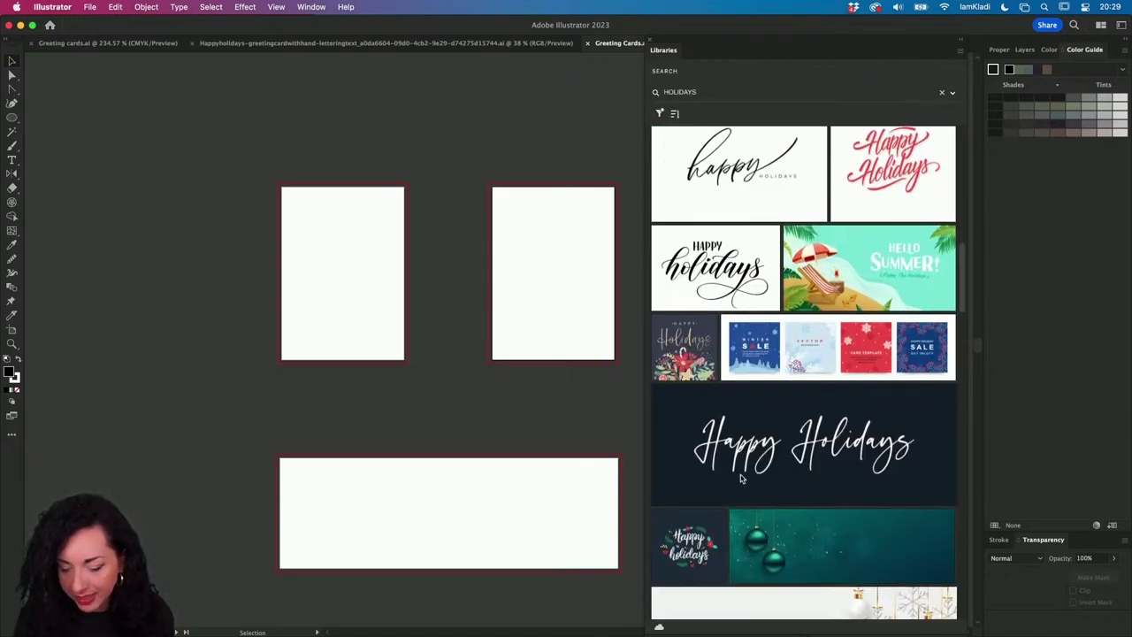
pyautogui.scroll(-10, 741, 479)
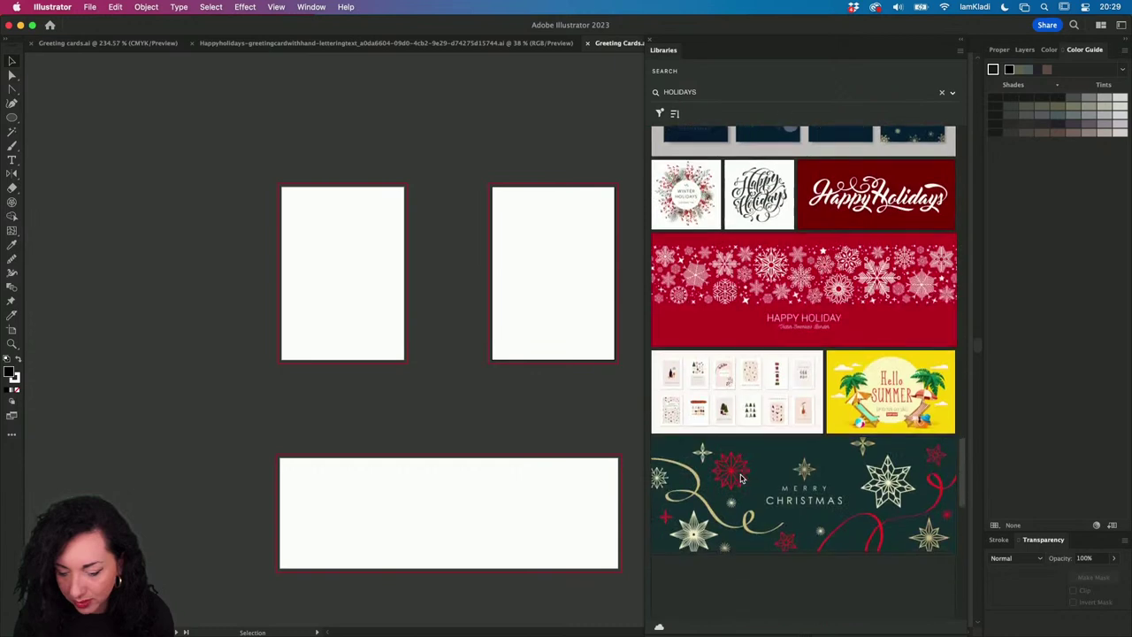
pyautogui.scroll(-8, 741, 478)
pyautogui.scroll(-10, 741, 479)
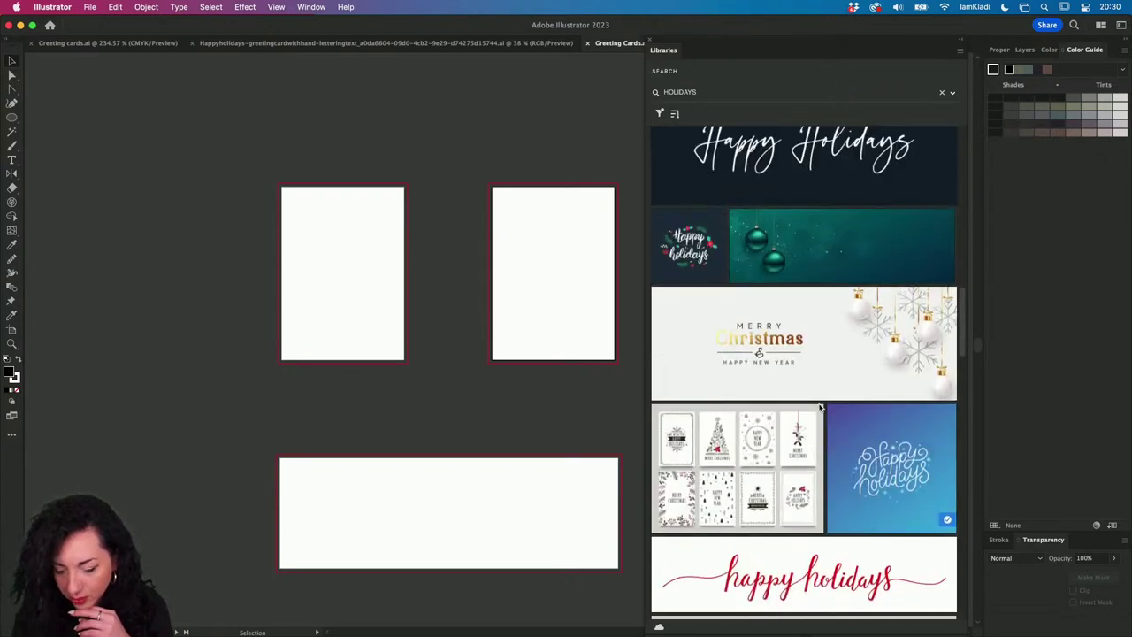
pyautogui.scroll(10, 705, 248)
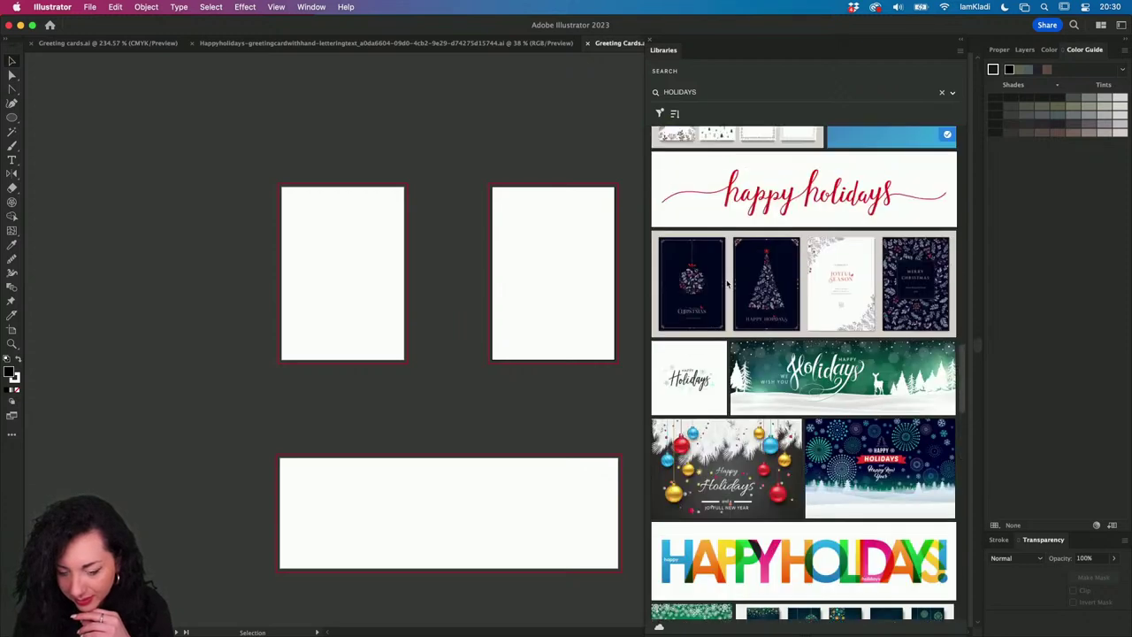
pyautogui.scroll(5, 709, 183)
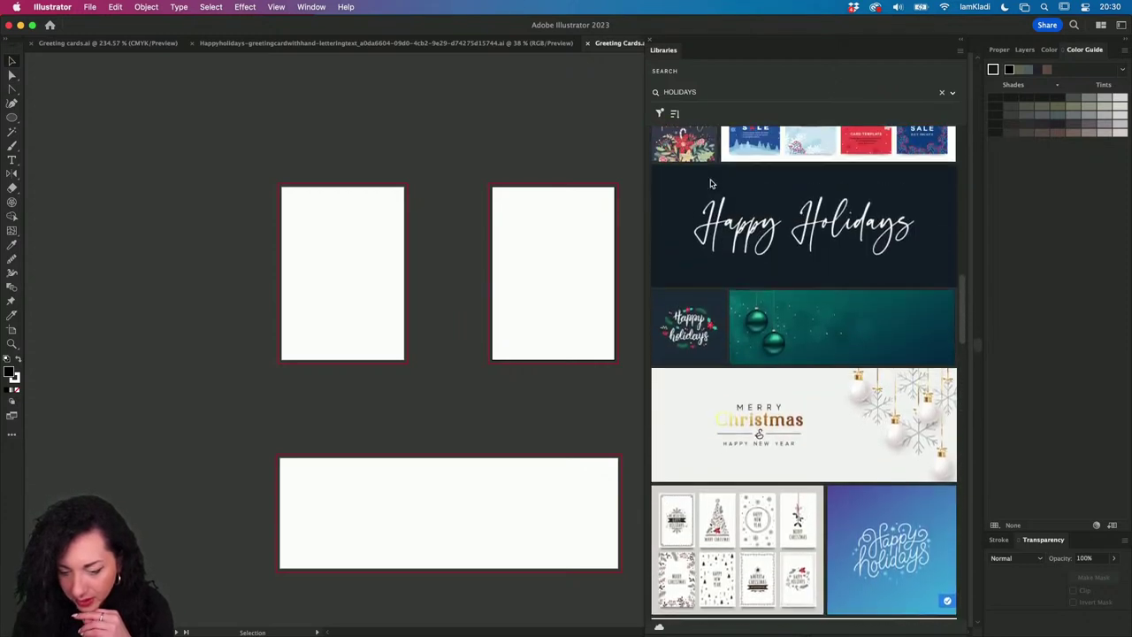
pyautogui.scroll(-5, 710, 183)
pyautogui.scroll(5, 710, 183)
pyautogui.scroll(5, 710, 183)
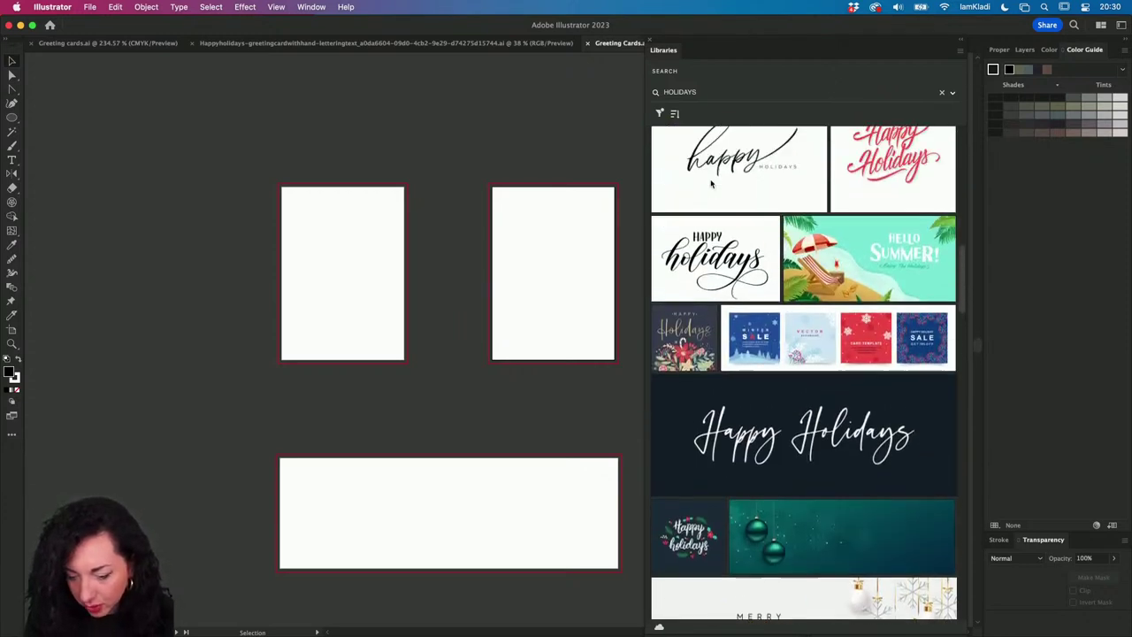
pyautogui.scroll(-10, 710, 183)
pyautogui.scroll(-15, 710, 183)
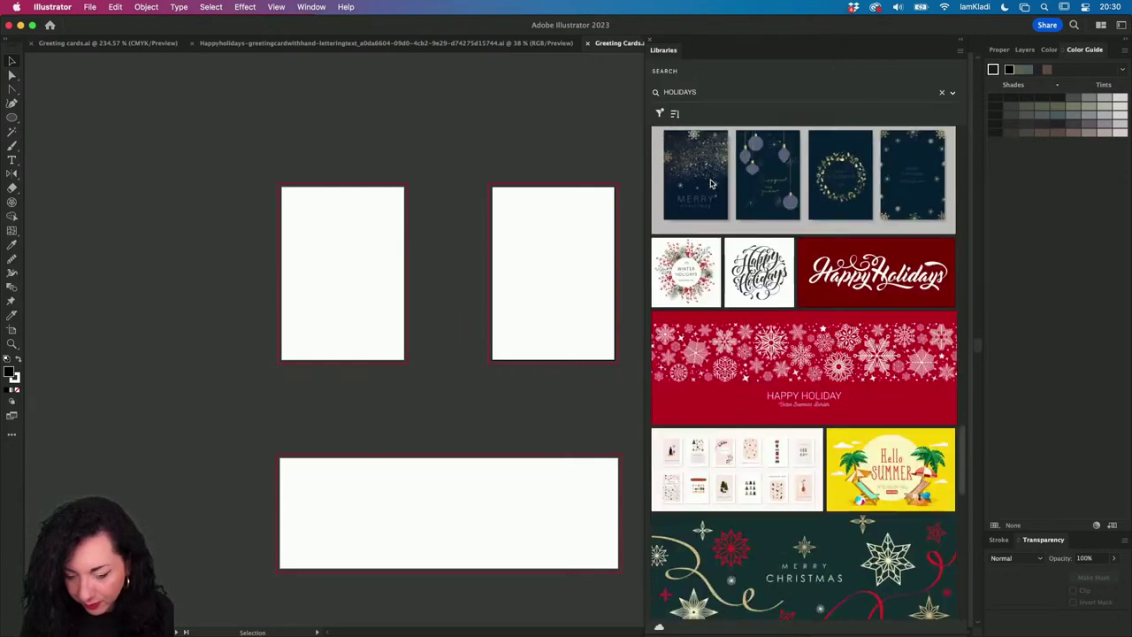
pyautogui.scroll(1, 710, 183)
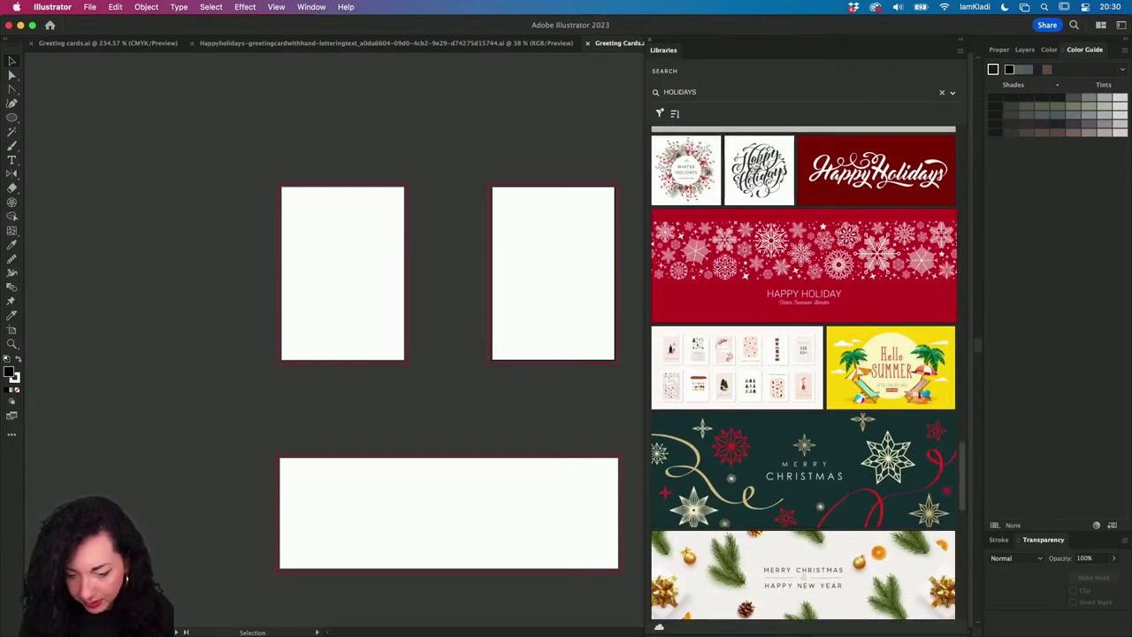
# - Check the save and licensing options of the black-on-white round Happy Holidays lettering and find similar assets
pyautogui.rightClick(752, 177)
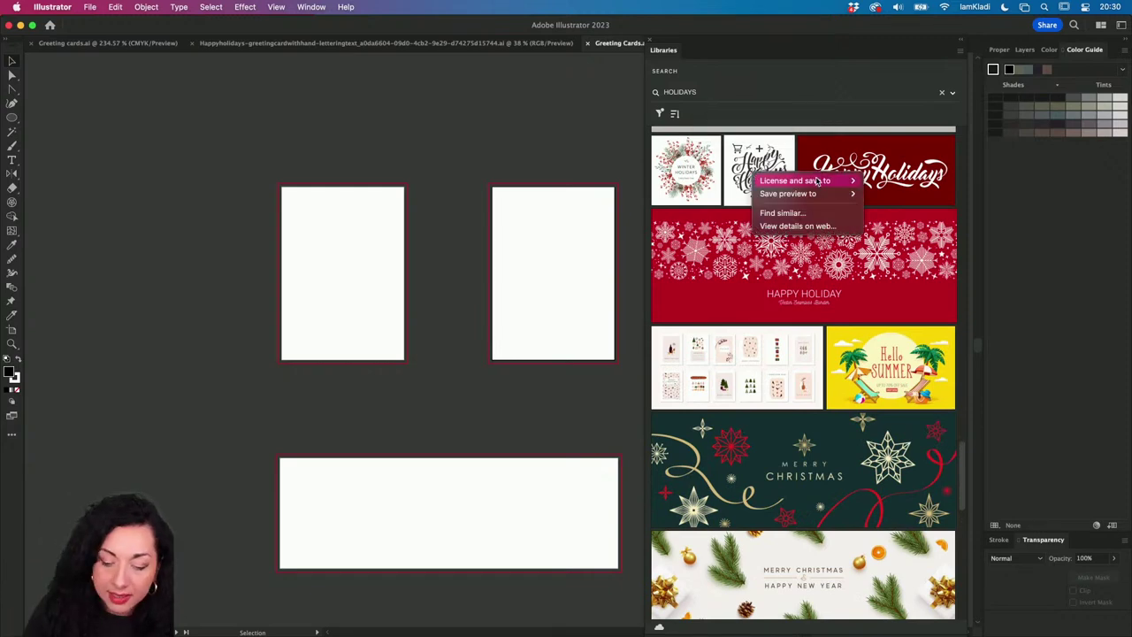
pyautogui.moveTo(805, 177)
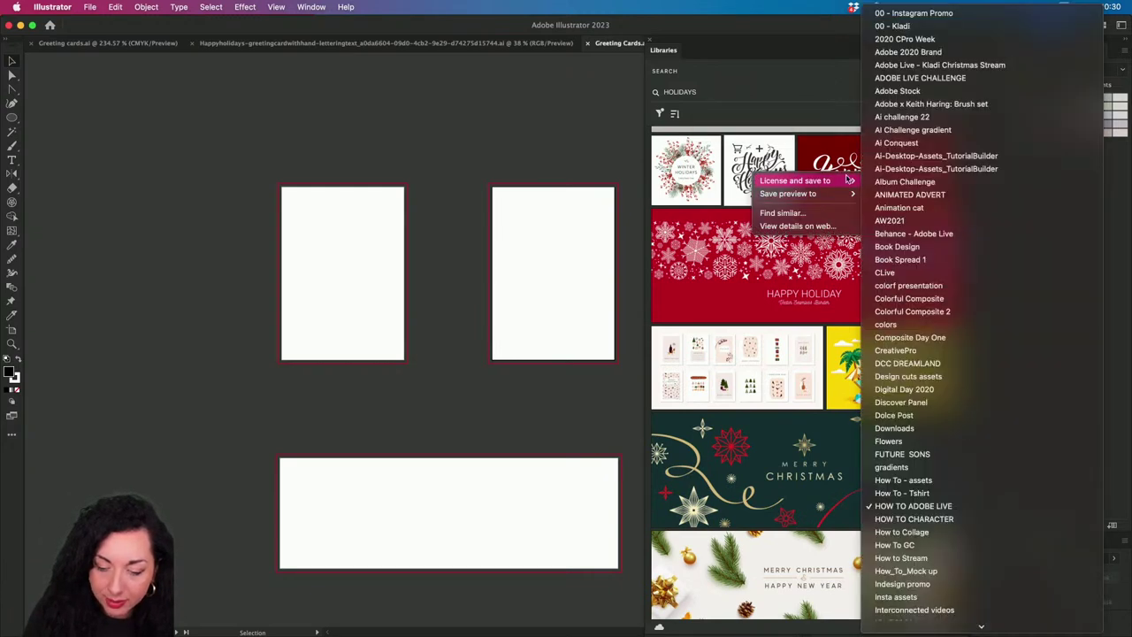
pyautogui.moveTo(830, 195)
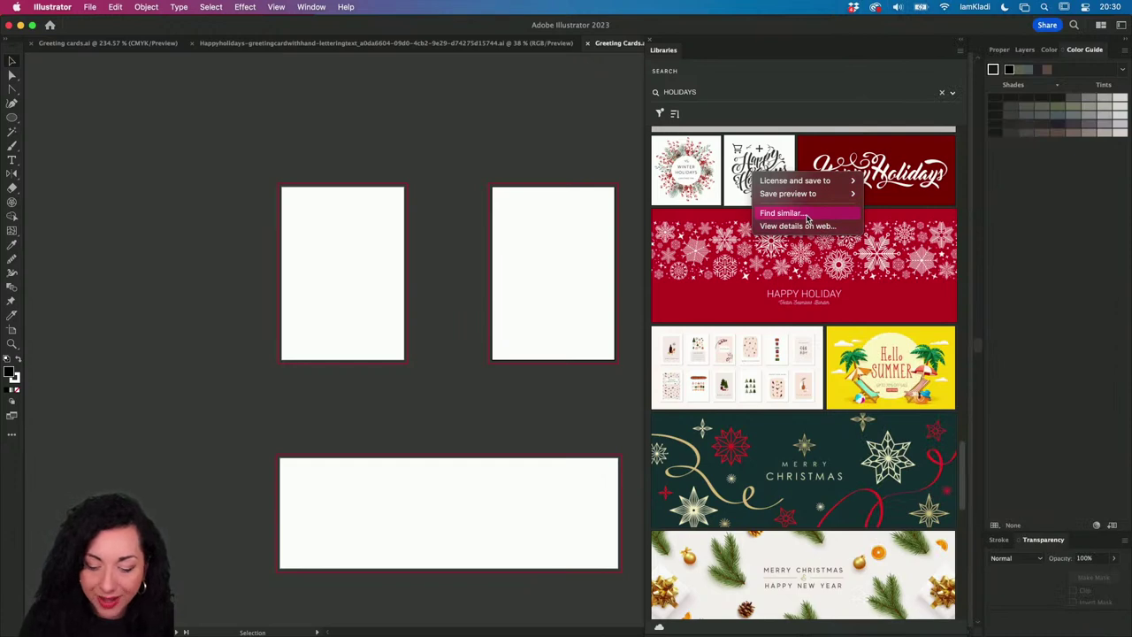
pyautogui.click(807, 214)
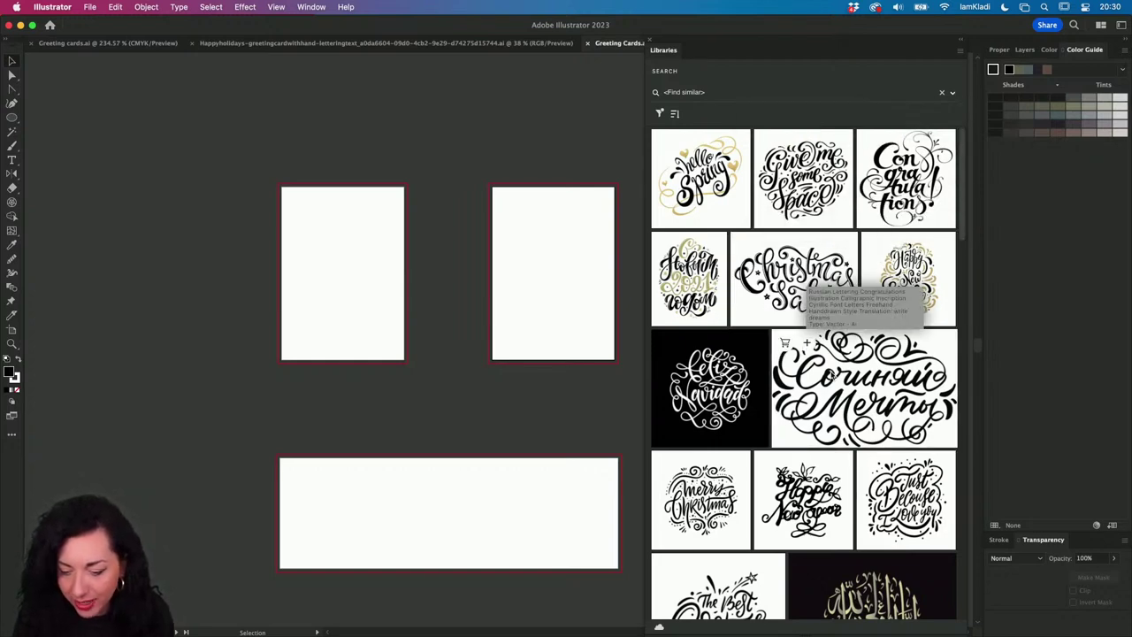
# - Find assets similar to the Season's Greetings swirl calligraphy and save that design's preview to the HOW TO ADOBE LIVE library
pyautogui.scroll(-8, 831, 375)
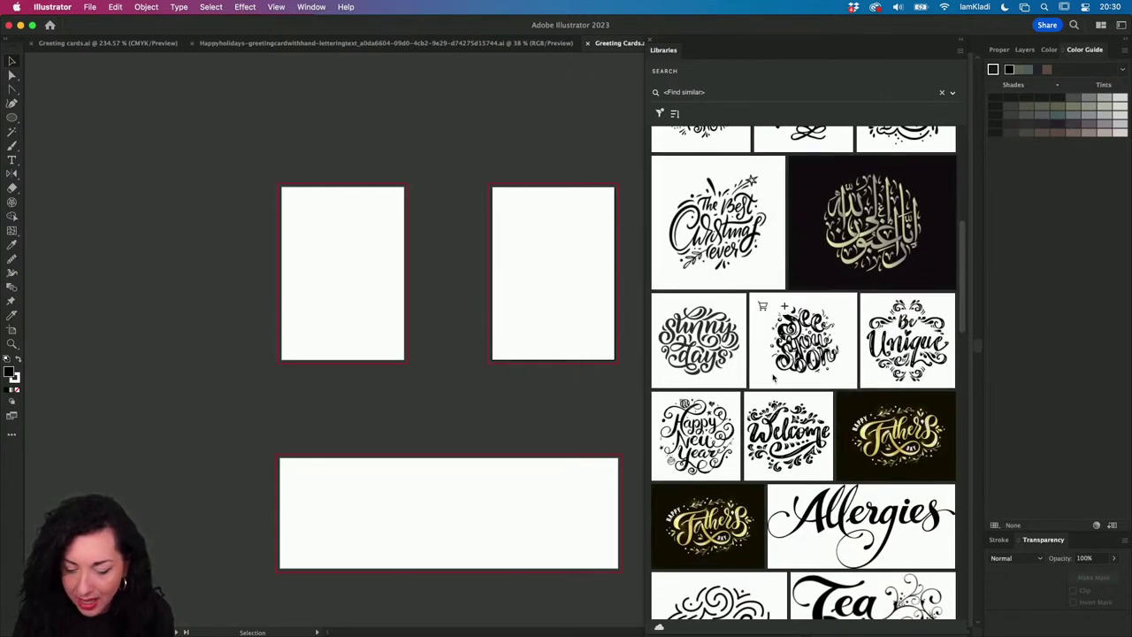
pyautogui.scroll(-3, 773, 377)
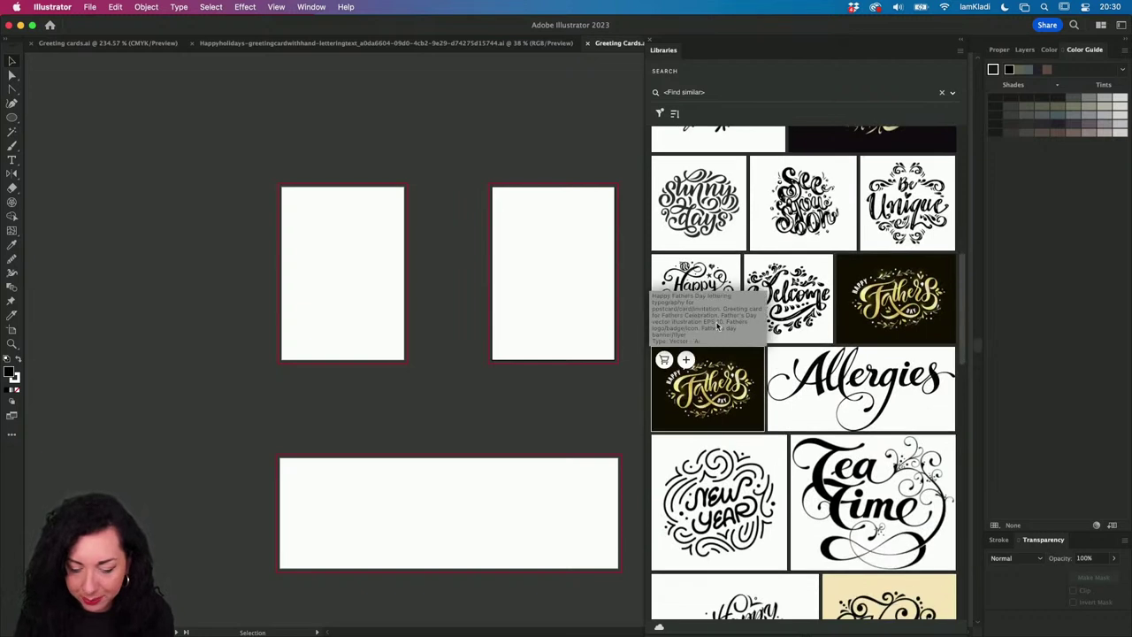
pyautogui.scroll(-5, 861, 395)
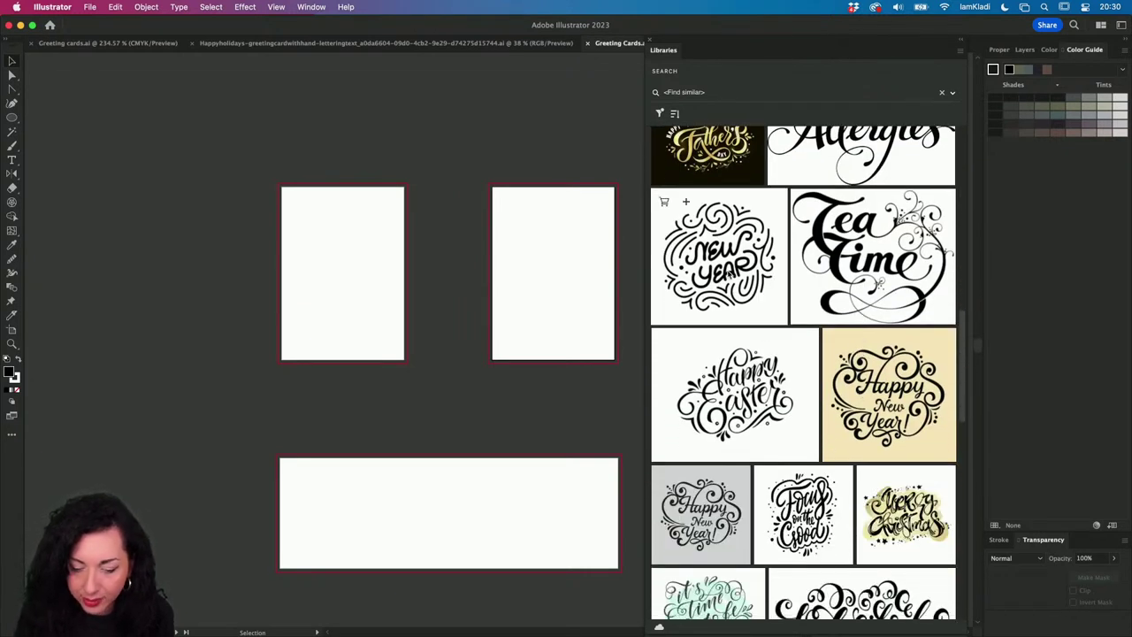
pyautogui.scroll(-3, 803, 371)
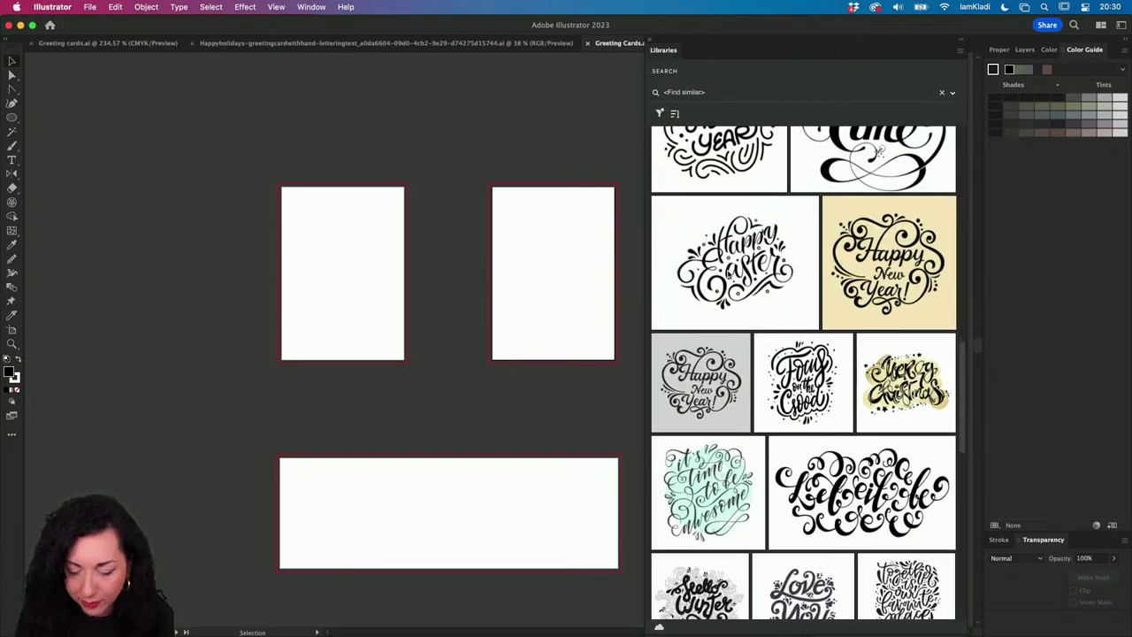
pyautogui.scroll(-7, 849, 203)
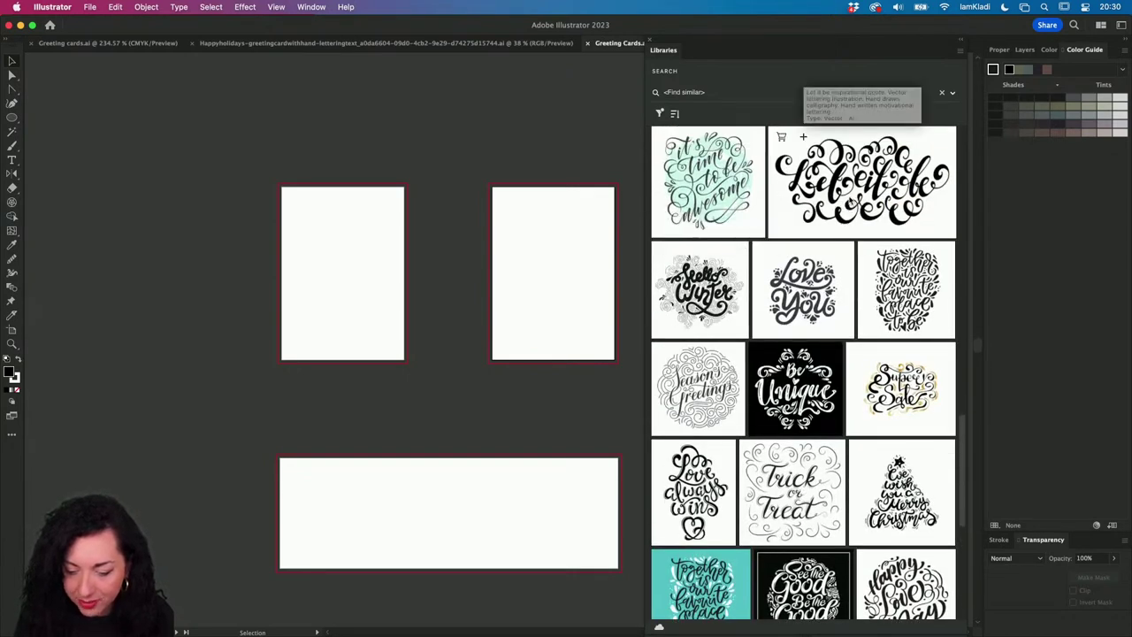
pyautogui.moveTo(709, 407)
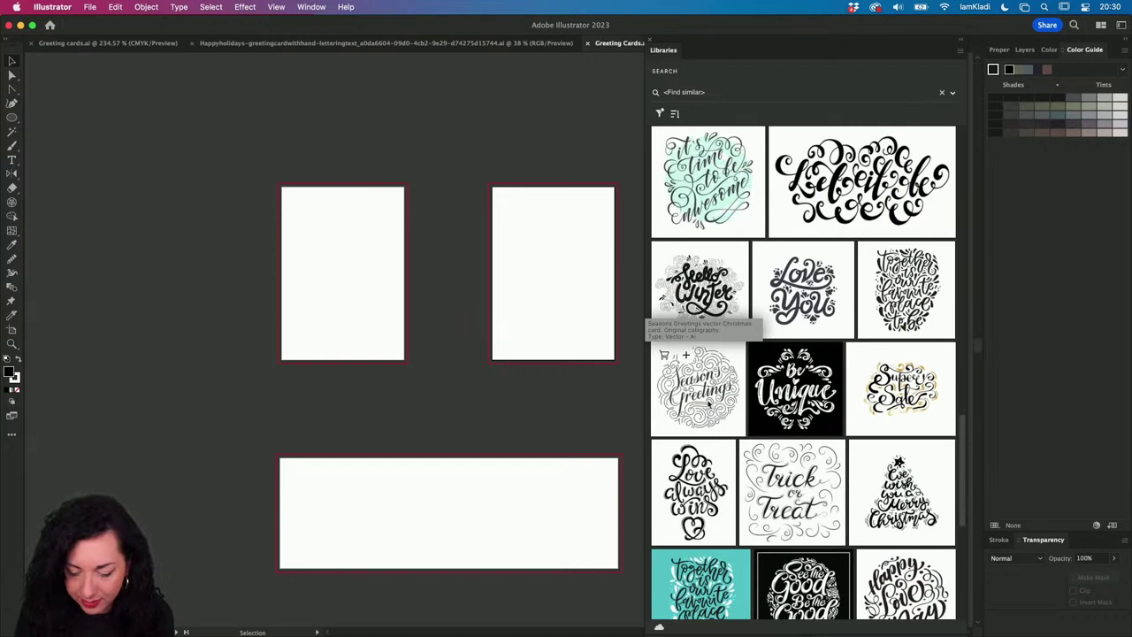
pyautogui.rightClick(708, 404)
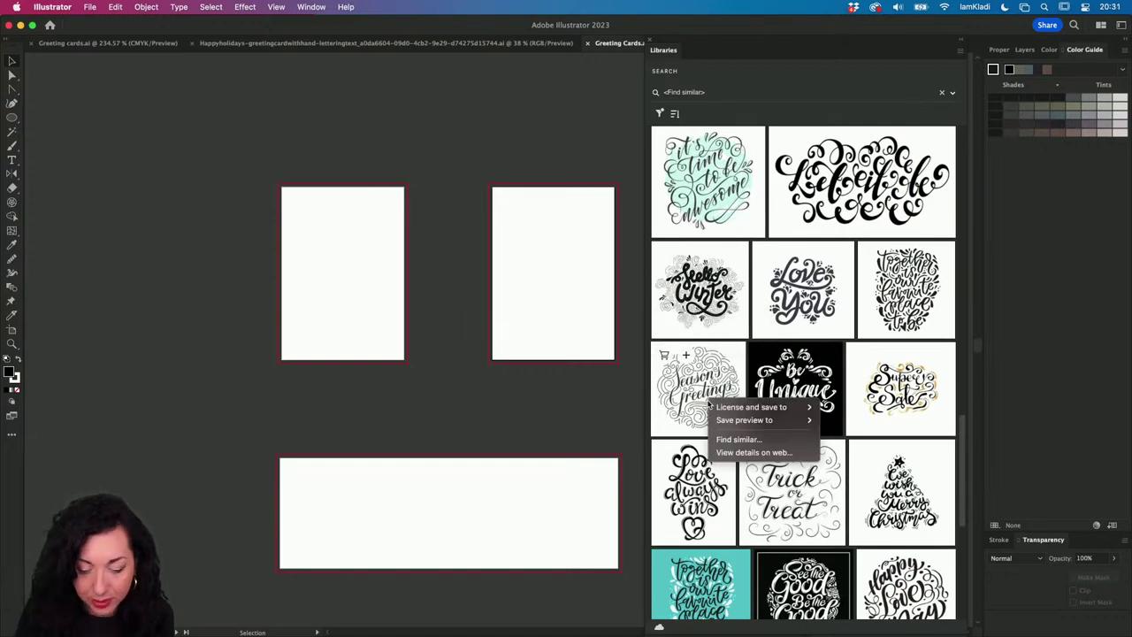
pyautogui.moveTo(713, 407)
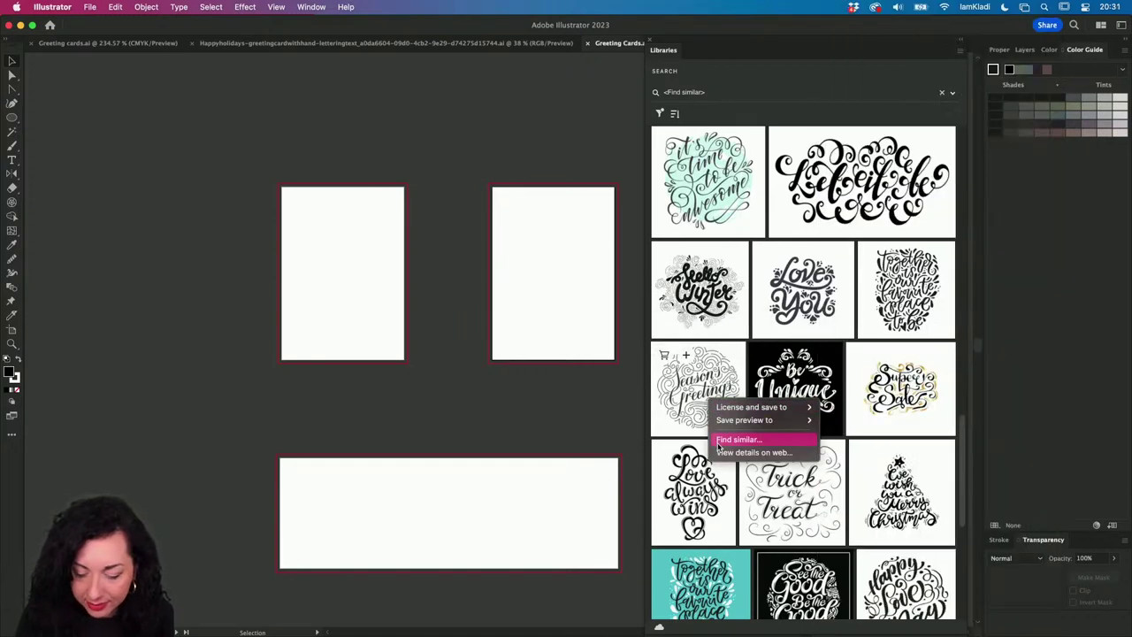
pyautogui.click(737, 439)
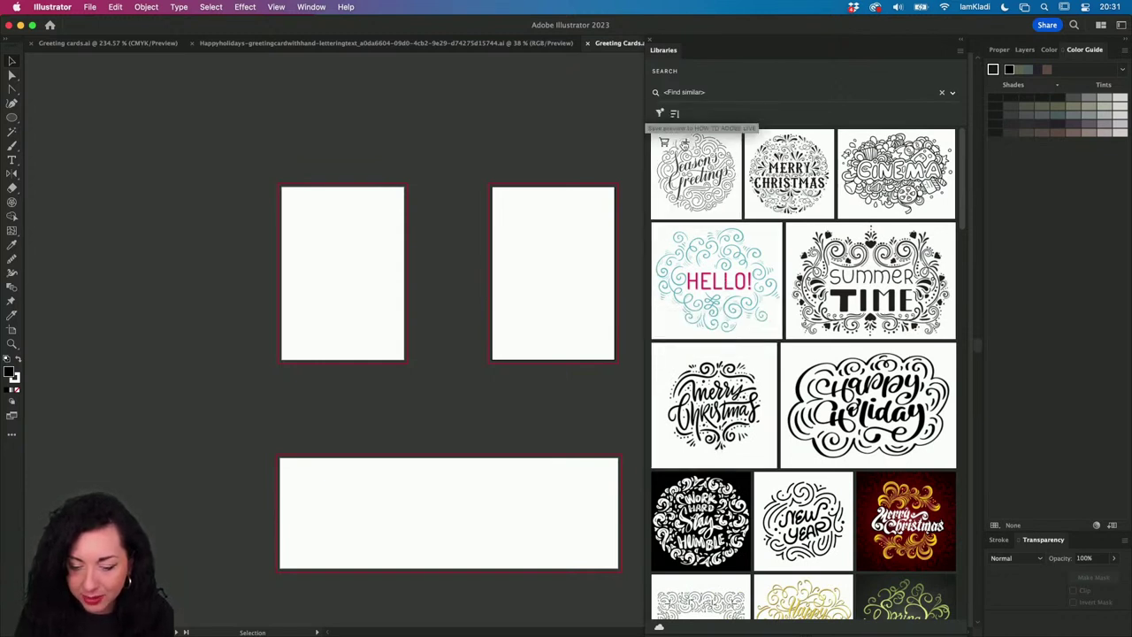
pyautogui.click(664, 143)
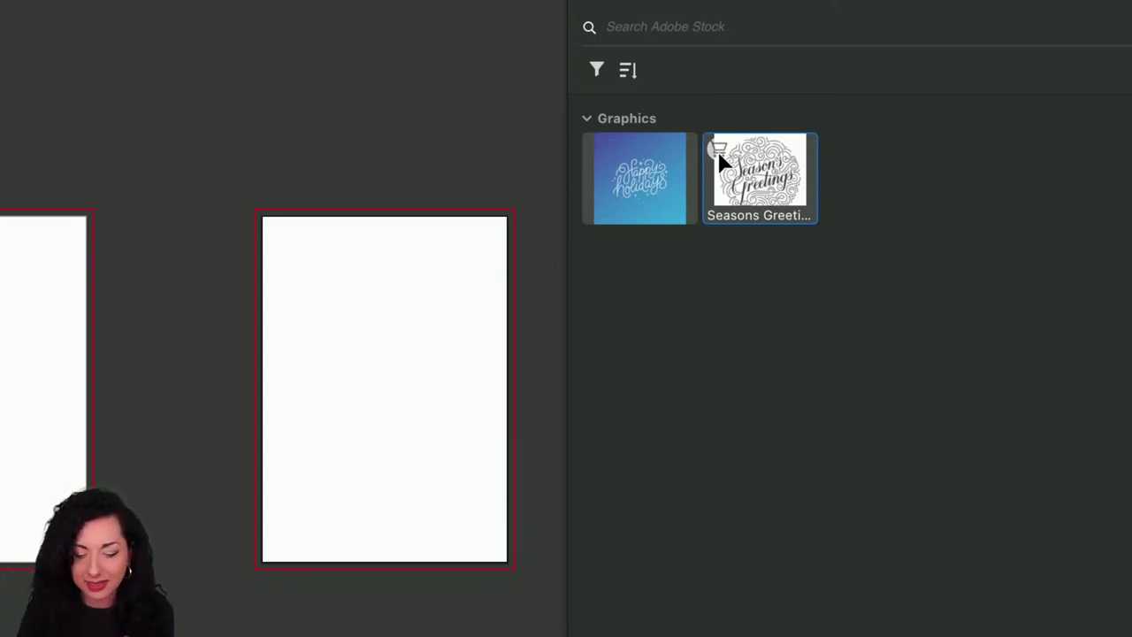
# - Open the Happy holidays graphic from the library and select its lettering to inspect the vector artwork
pyautogui.doubleClick(653, 180)
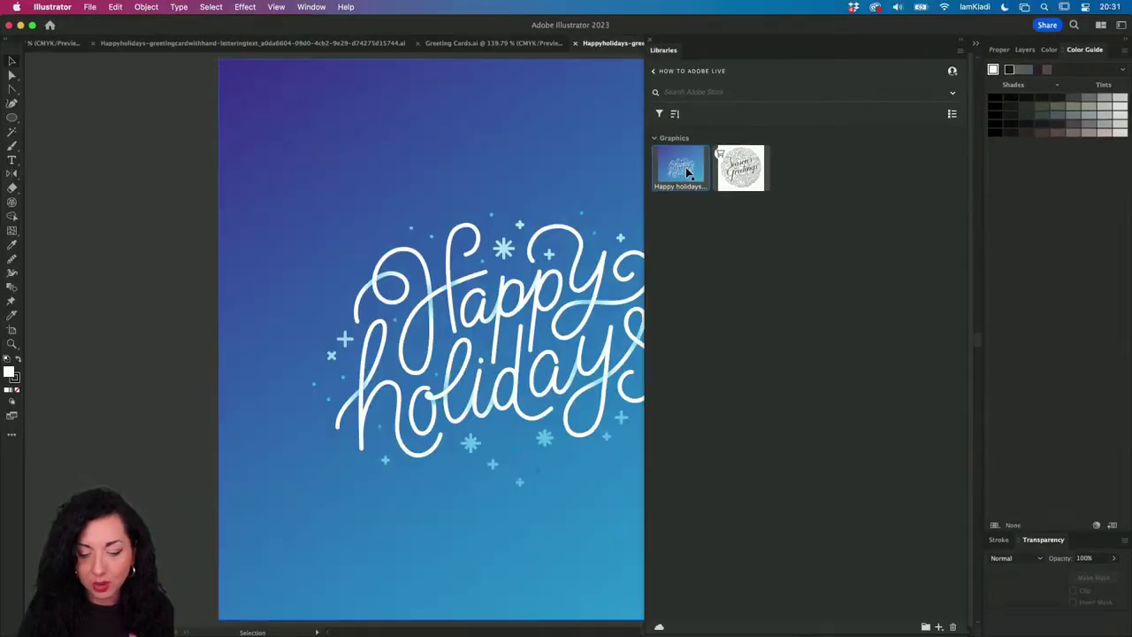
pyautogui.scroll(-5, 512, 216)
pyautogui.click(498, 218)
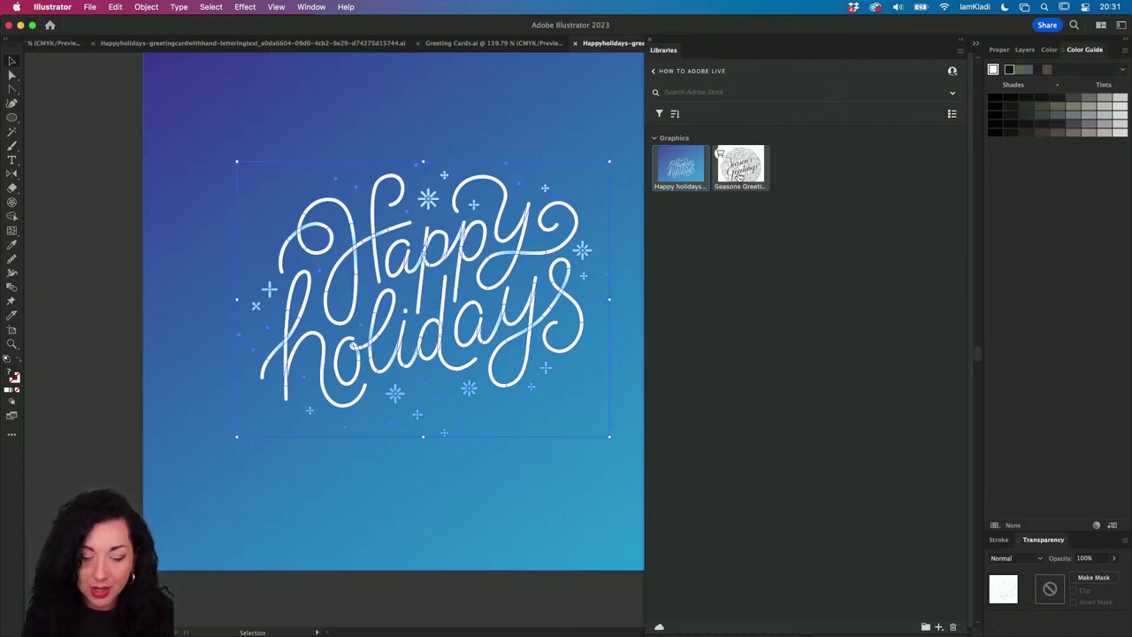
# - Open the unlicensed Season's Greetings preview from the library, select its artwork and inspect it up close
pyautogui.moveTo(740, 177)
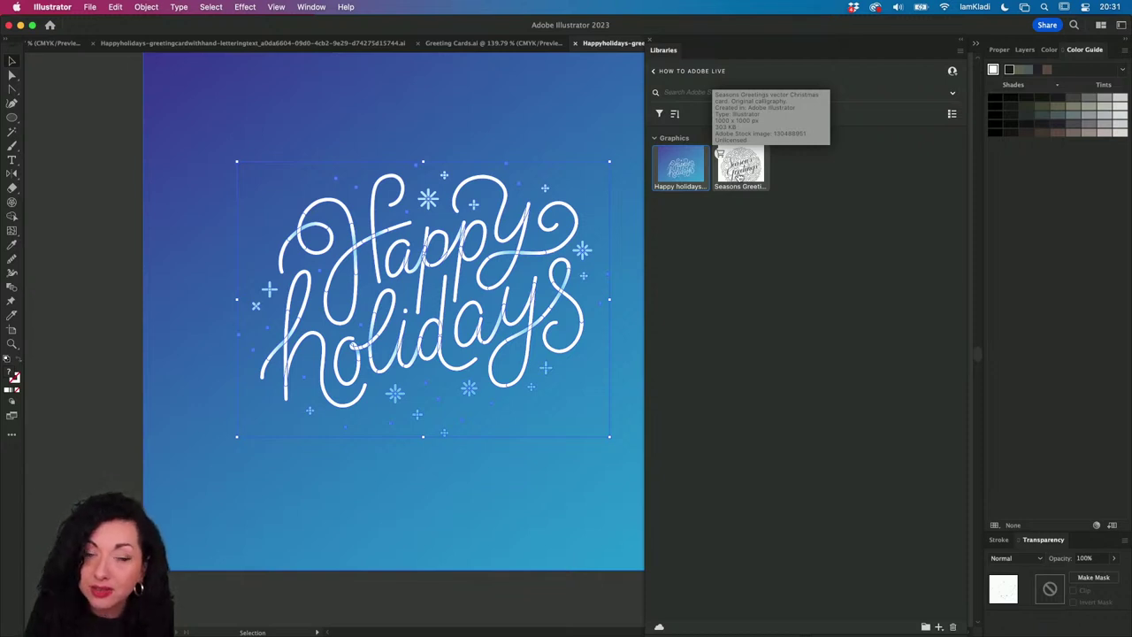
pyautogui.click(739, 176)
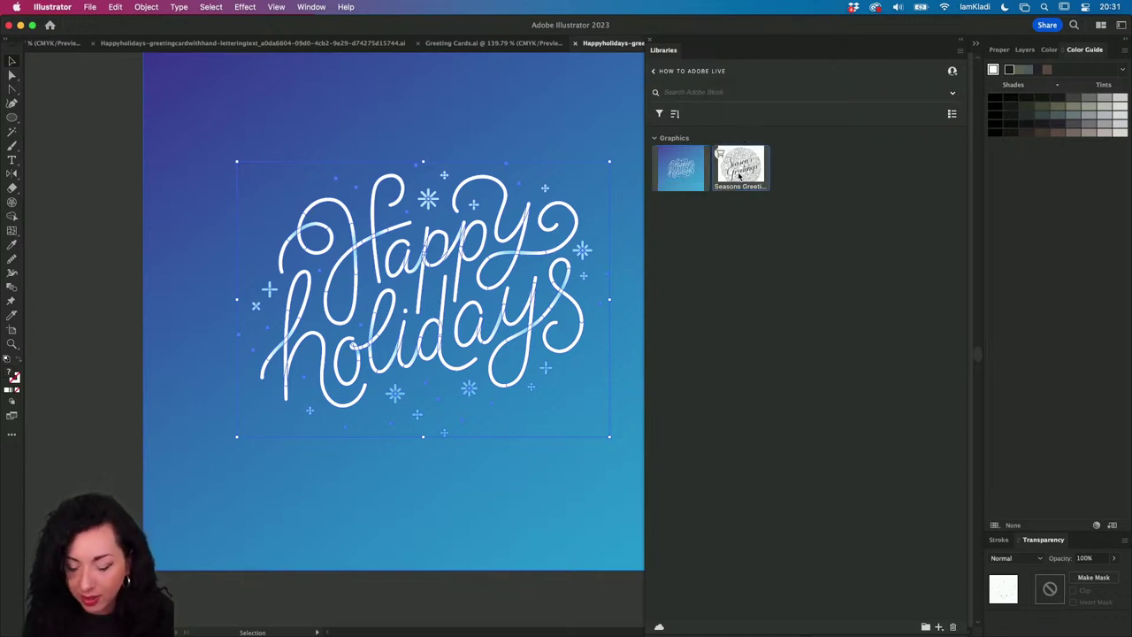
pyautogui.doubleClick(741, 175)
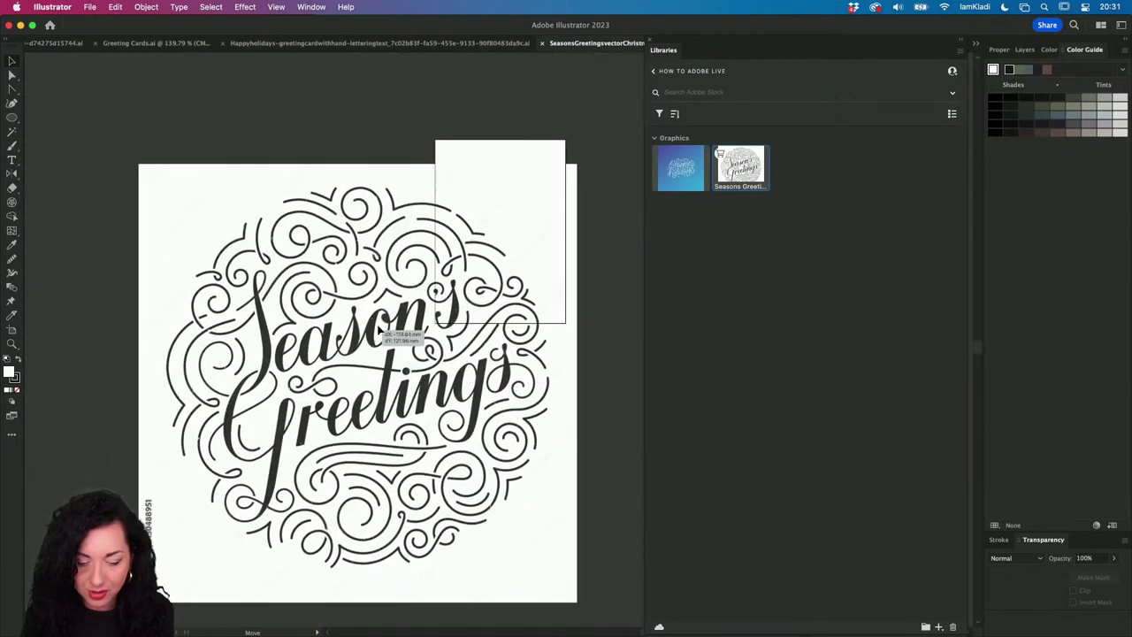
pyautogui.click(310, 310)
pyautogui.press('super+equal')
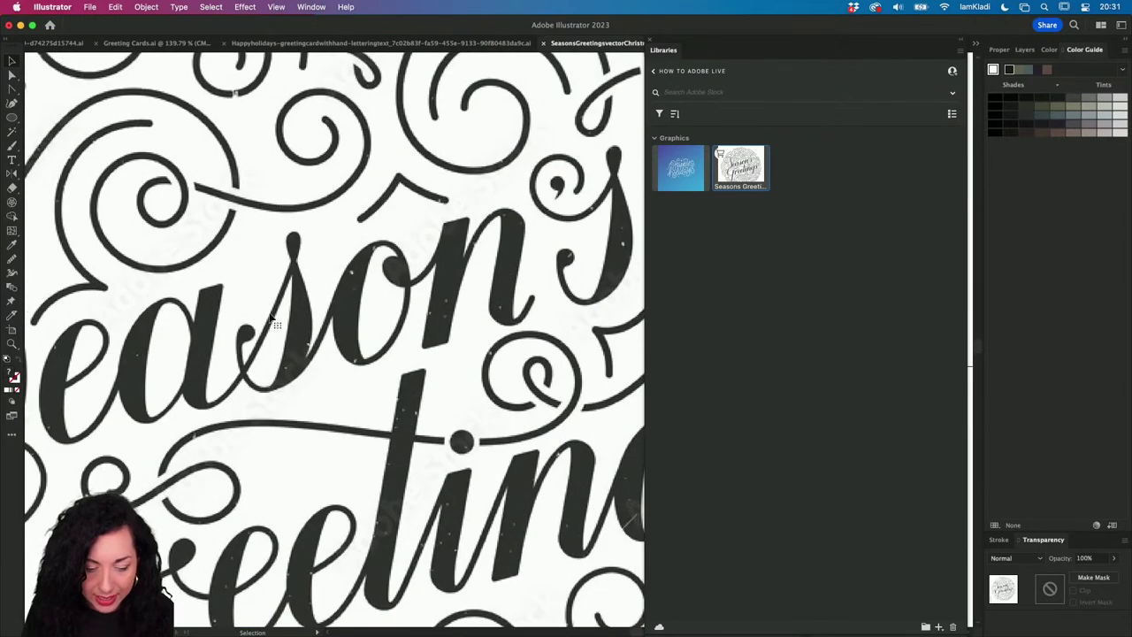
# - Examine the edge quality and watermark marks on the lettering and swirls of the Season's Greetings preview
pyautogui.press('super+equal')
pyautogui.press('super+minus')
pyautogui.press('super+minus')
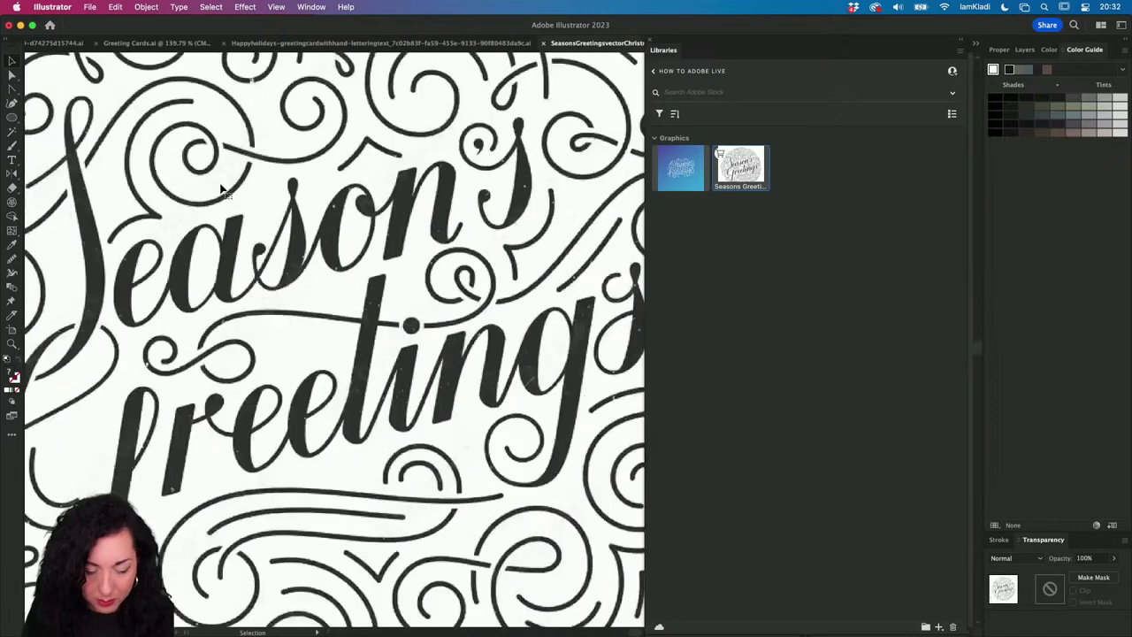
pyautogui.press('super+equal')
pyautogui.press('super+equal')
pyautogui.press('super+equal')
pyautogui.press('super+equal')
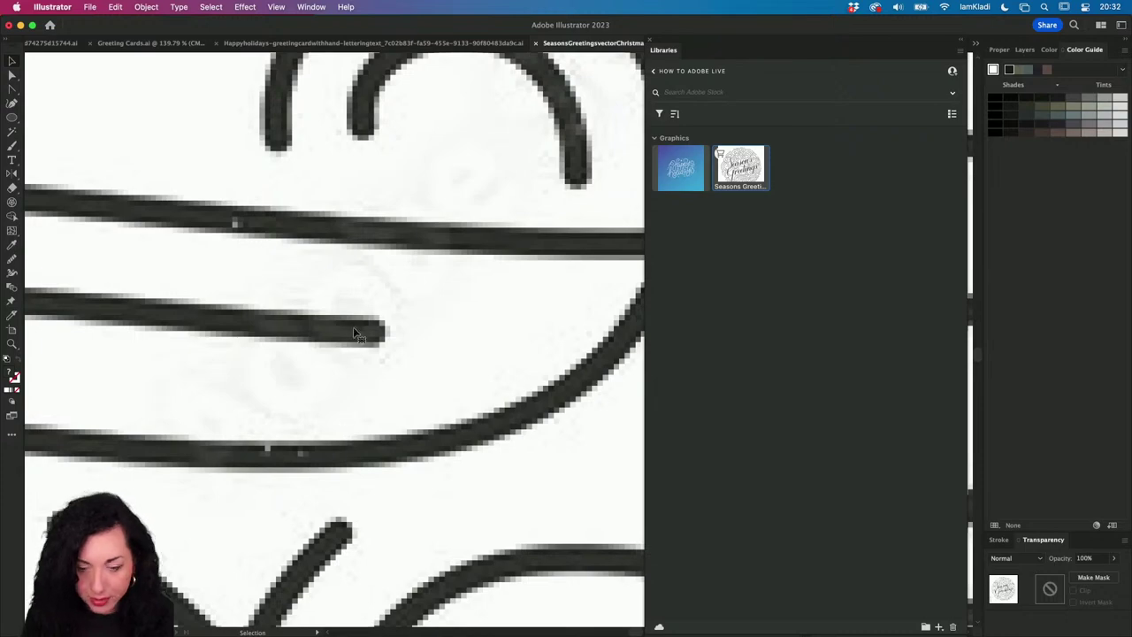
pyautogui.press('super+equal')
pyautogui.press('super+equal')
pyautogui.press('super+minus')
pyautogui.press('super+minus')
pyautogui.press('super+minus')
pyautogui.press('super+minus')
pyautogui.press('super+minus')
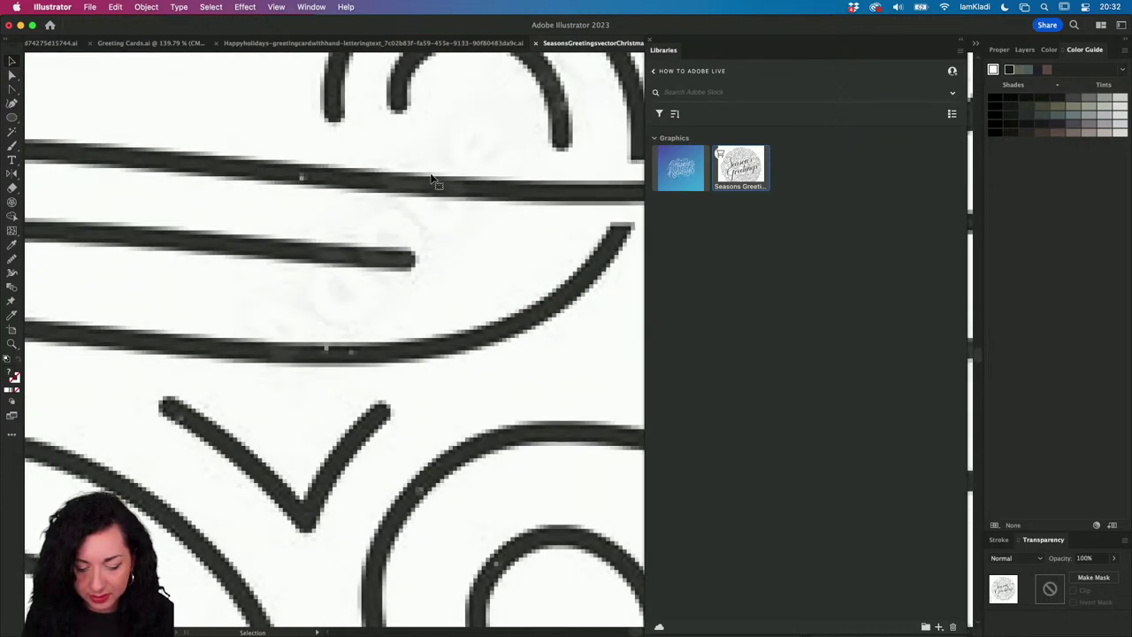
pyautogui.press('super+minus')
pyautogui.press('super+minus')
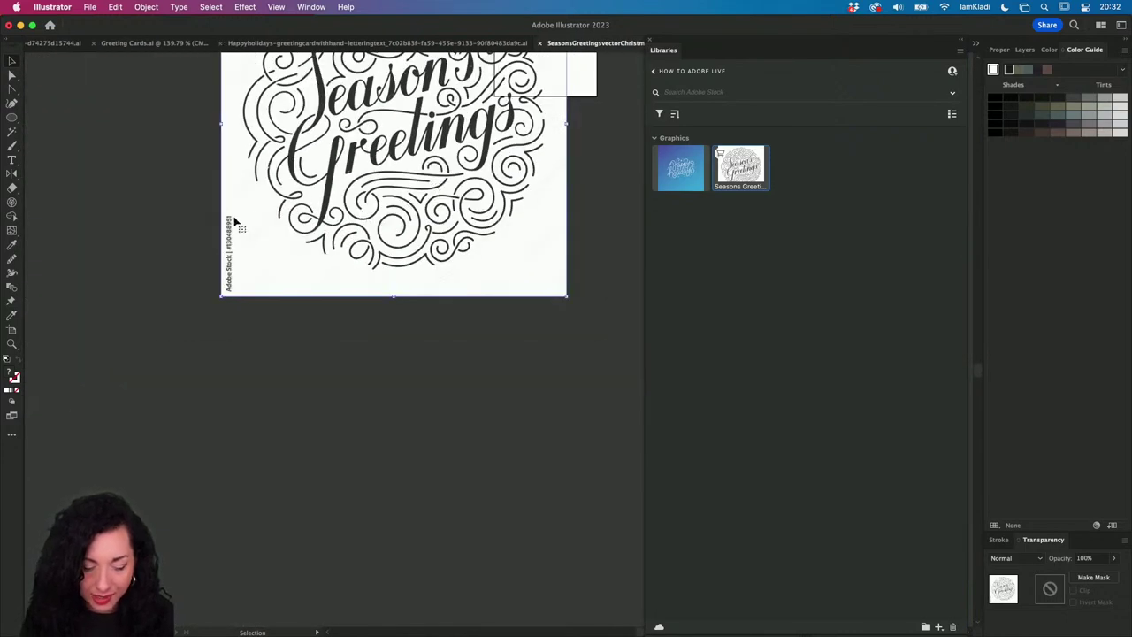
# - Examine the Adobe Stock number and faint watermark near the lower corner of the Season's Greetings preview
pyautogui.press('super+equal')
pyautogui.press('super+equal')
pyautogui.press('super+equal')
pyautogui.press('super+equal')
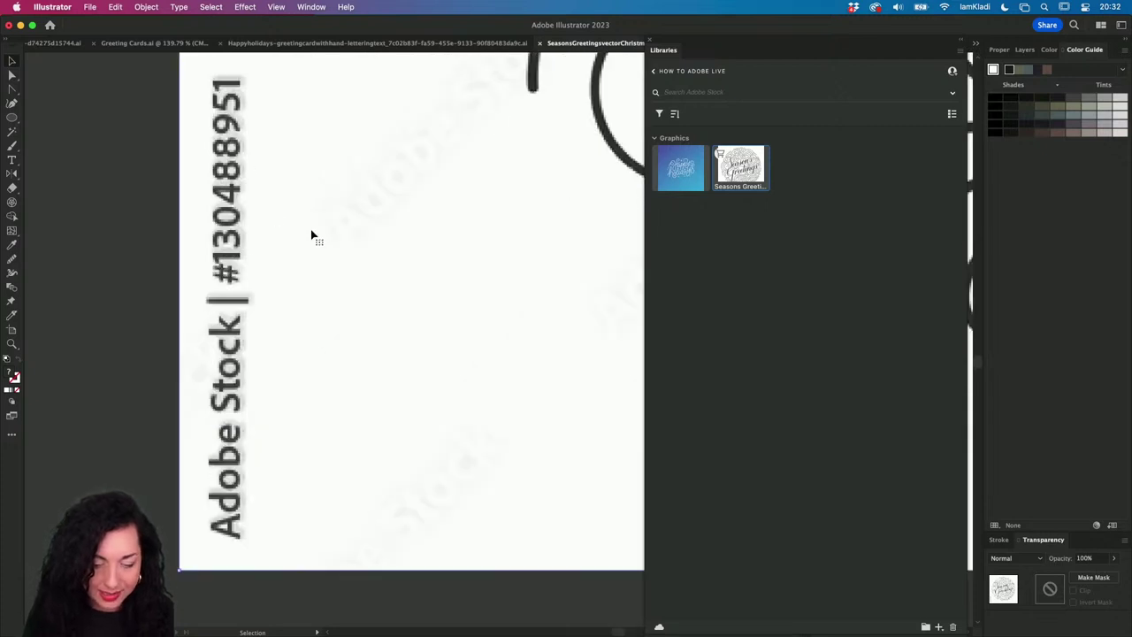
pyautogui.press('super+equal')
pyautogui.press('super+equal')
pyautogui.press('super+equal')
pyautogui.press('super+minus')
pyautogui.press('super+minus')
pyautogui.press('super+minus')
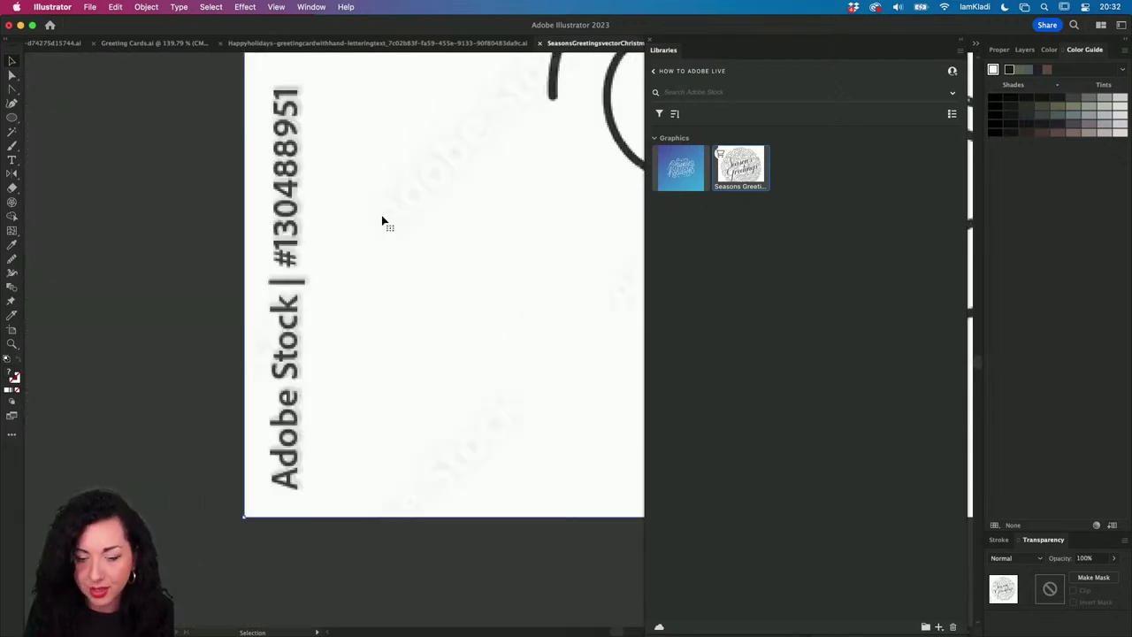
pyautogui.press('super+minus')
pyautogui.press('super+minus')
pyautogui.press('super+minus')
pyautogui.press('super+minus')
pyautogui.press('super+minus')
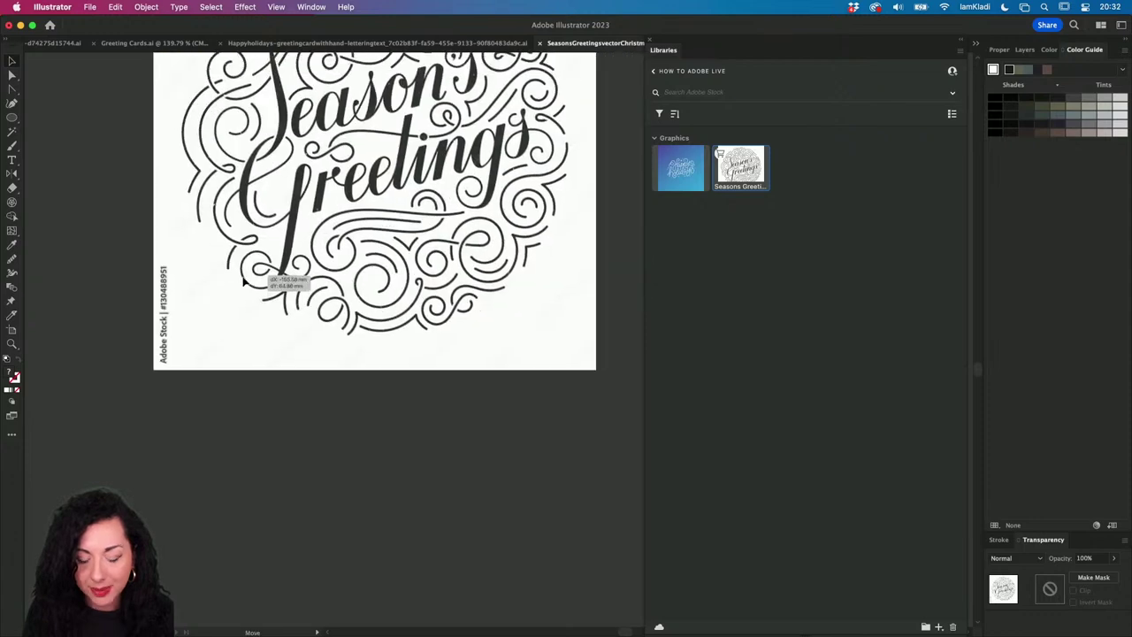
# - Shift the Season's Greetings preview image slightly and close its document without saving the changes
pyautogui.moveTo(235, 293); pyautogui.dragTo(337, 252)
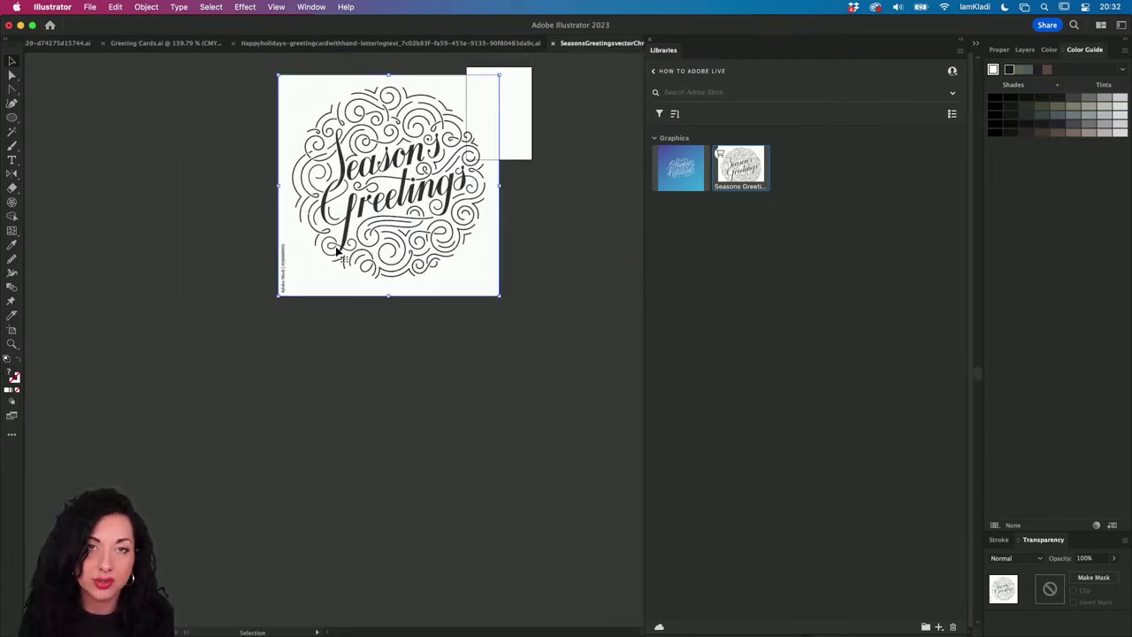
pyautogui.moveTo(337, 252); pyautogui.dragTo(340, 252)
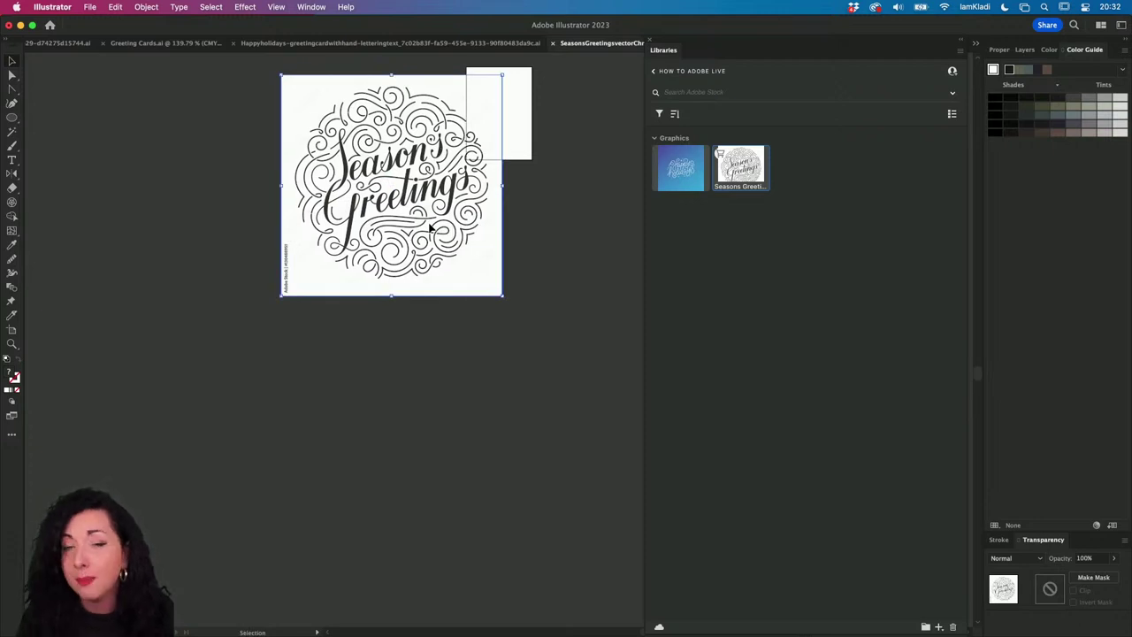
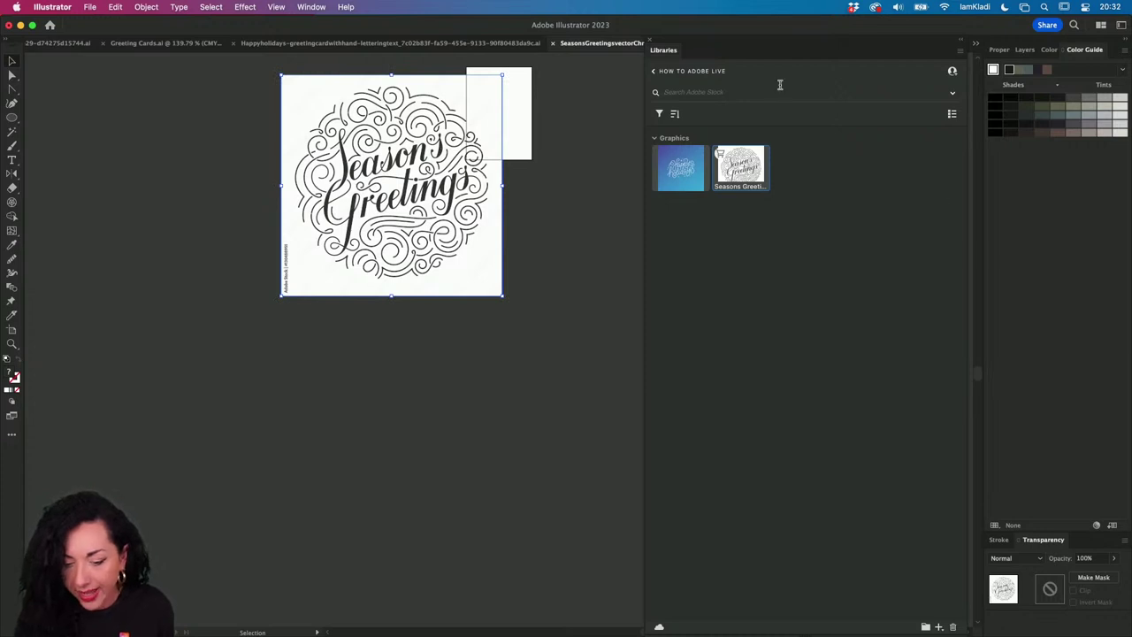
pyautogui.click(576, 100)
pyautogui.press('super+w')
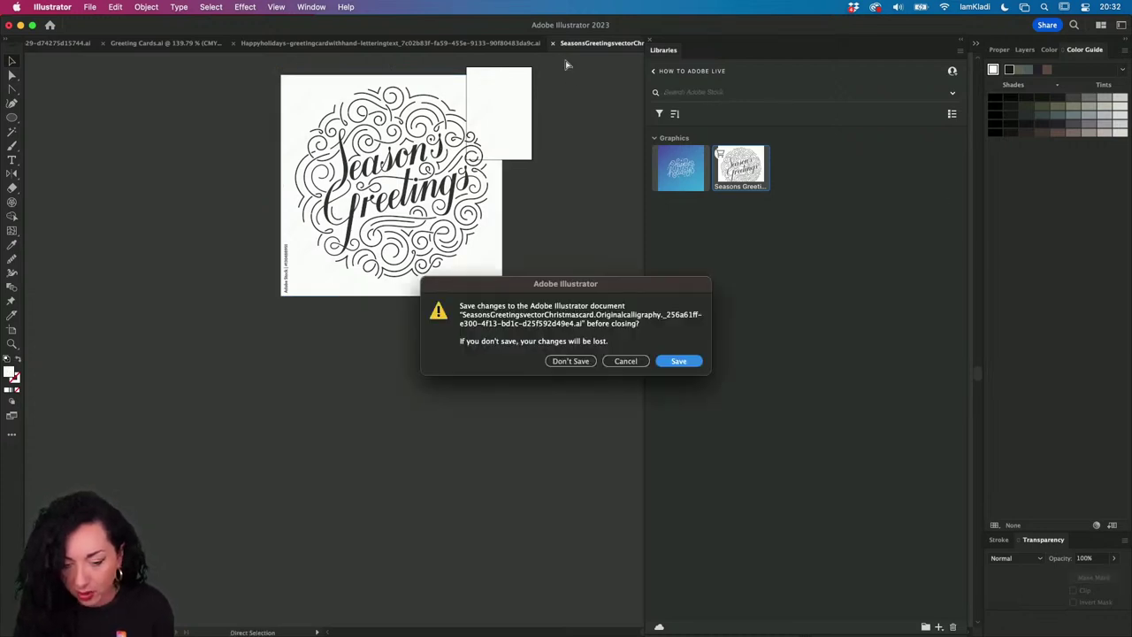
pyautogui.click(570, 361)
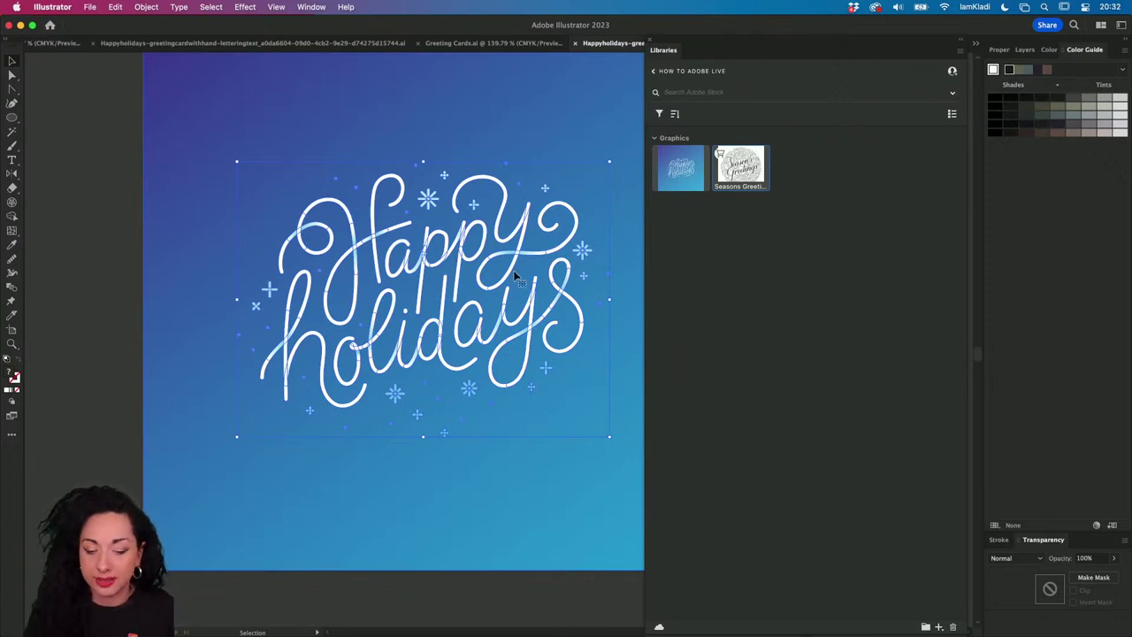
# - Add the blue gradient background of the Happy holidays artwork to the HOW TO ADOBE LIVE library as a graphic
pyautogui.click(514, 108)
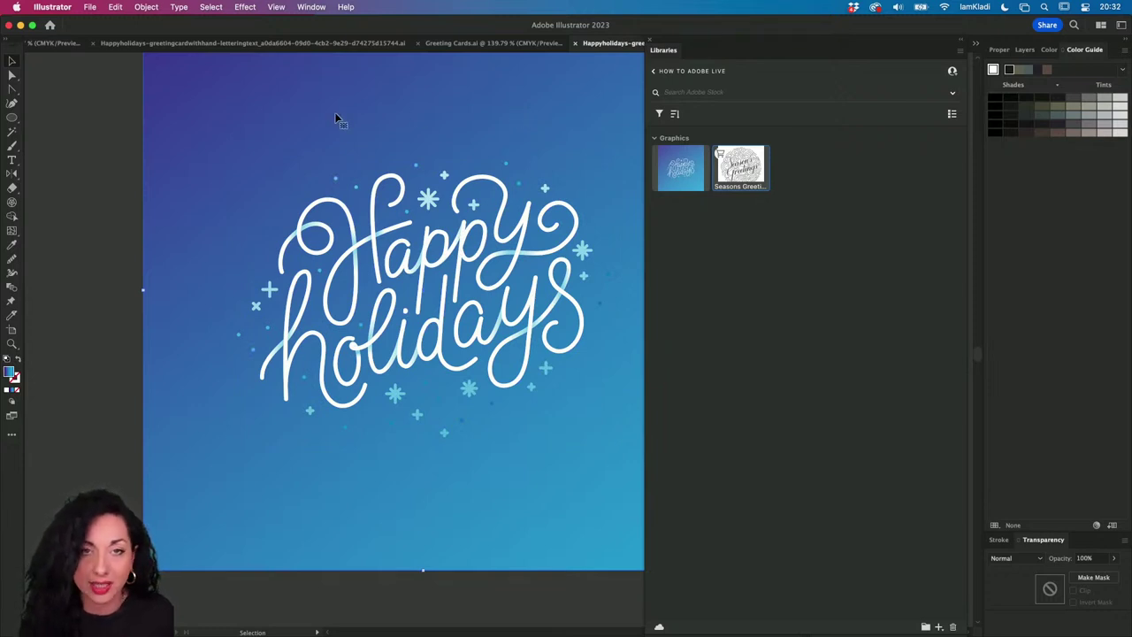
pyautogui.moveTo(335, 119); pyautogui.dragTo(296, 139)
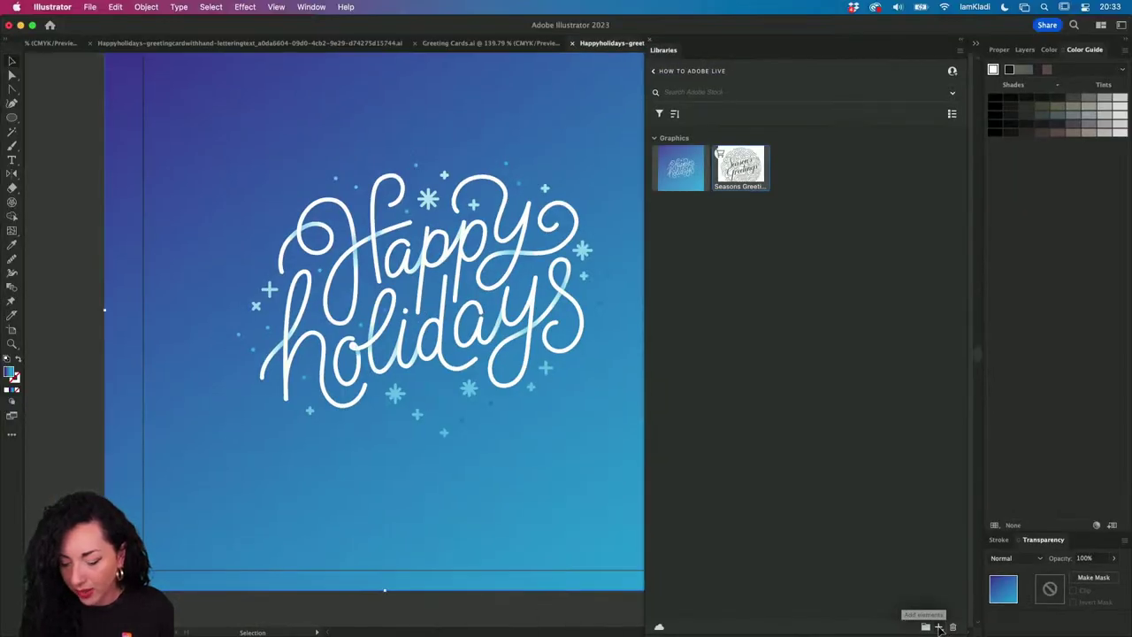
pyautogui.click(939, 627)
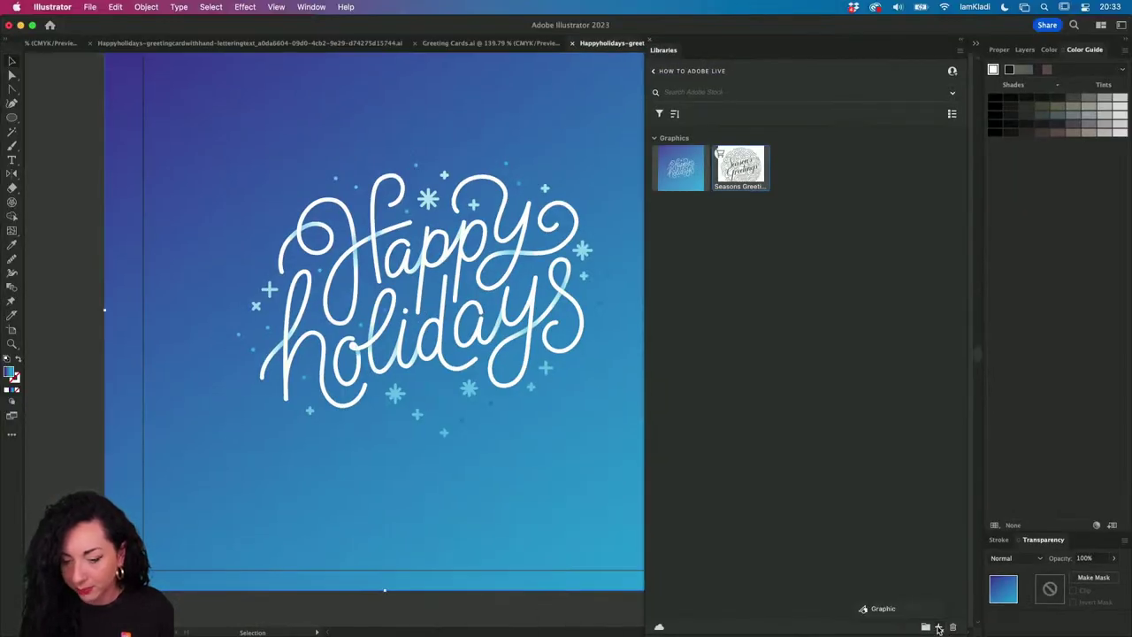
pyautogui.click(888, 612)
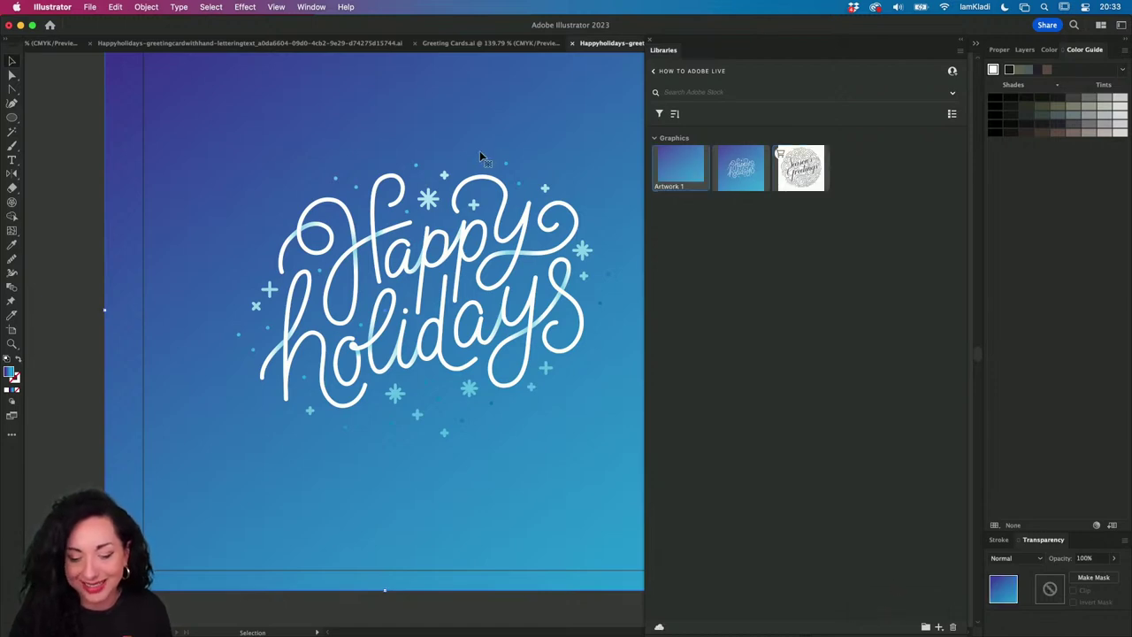
# - Draw a small square on the pasteboard beside the Happy holidays artwork and fill it with green 00ff3c
pyautogui.scroll(-5, 482, 153)
pyautogui.moveTo(489, 146); pyautogui.dragTo(492, 116)
pyautogui.scroll(4, 491, 116)
pyautogui.press('m')
pyautogui.moveTo(63, 117); pyautogui.dragTo(112, 165)
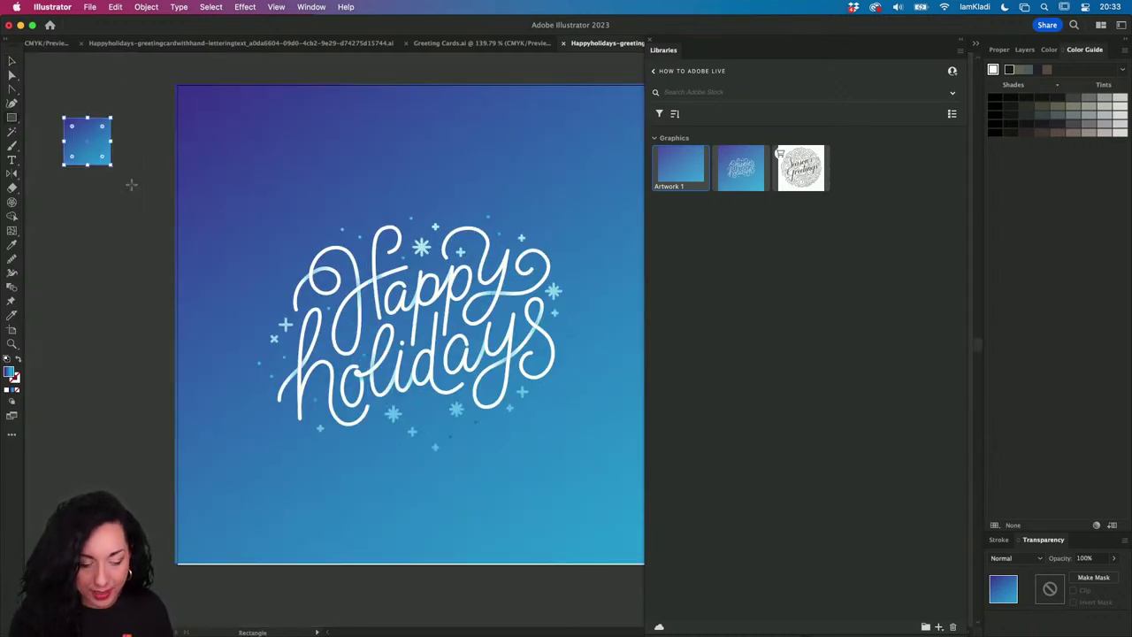
pyautogui.doubleClick(12, 376)
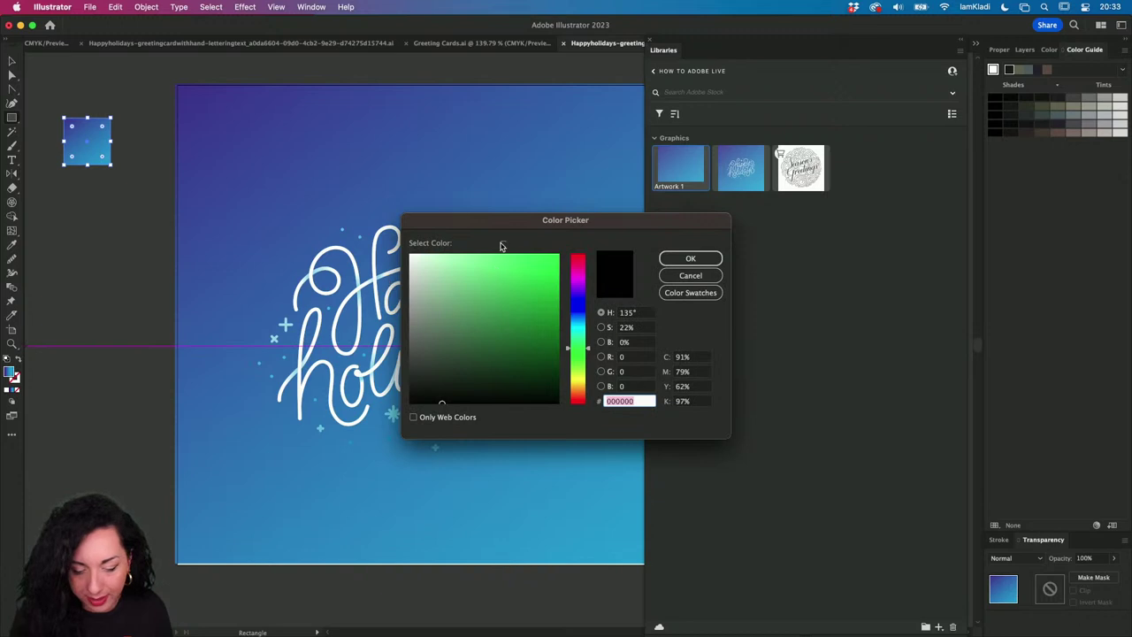
pyautogui.write('00ff3c')
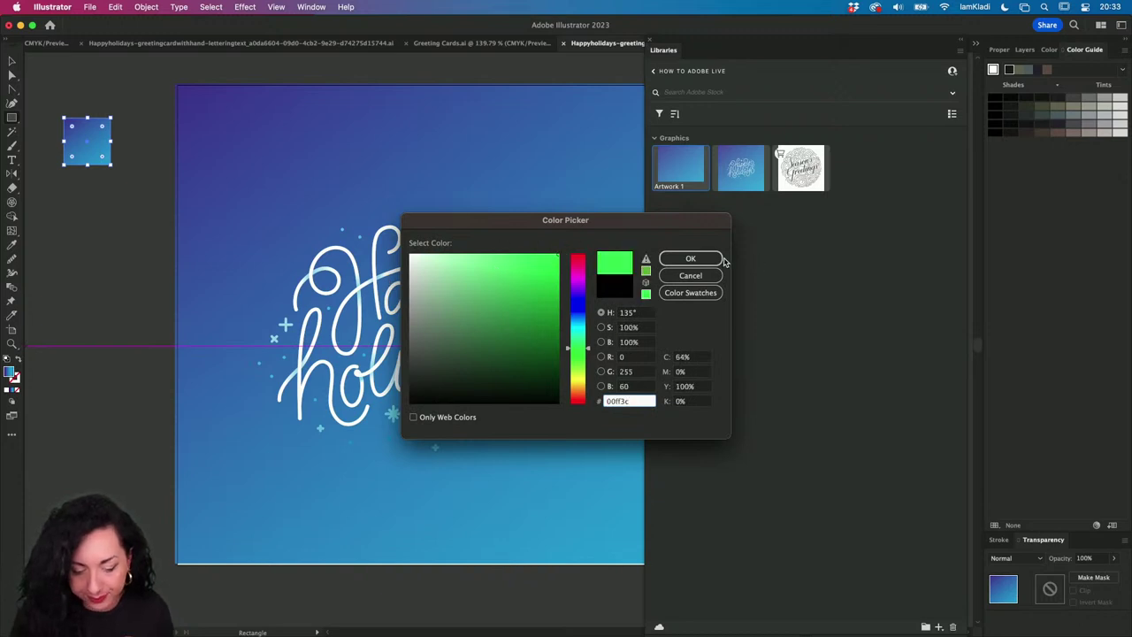
pyautogui.click(690, 258)
# - Duplicate the green square below the original and fill the copy with blue 1200ff
pyautogui.press('v')
pyautogui.moveTo(84, 141); pyautogui.dragTo(88, 256)
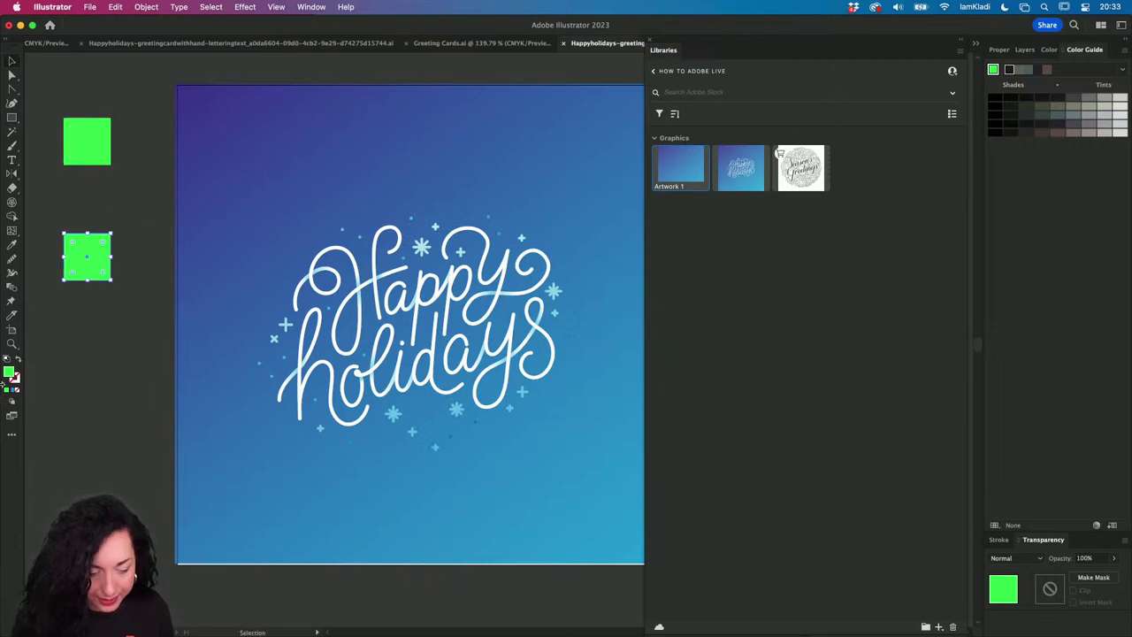
pyautogui.doubleClick(10, 374)
pyautogui.write('1200ff')
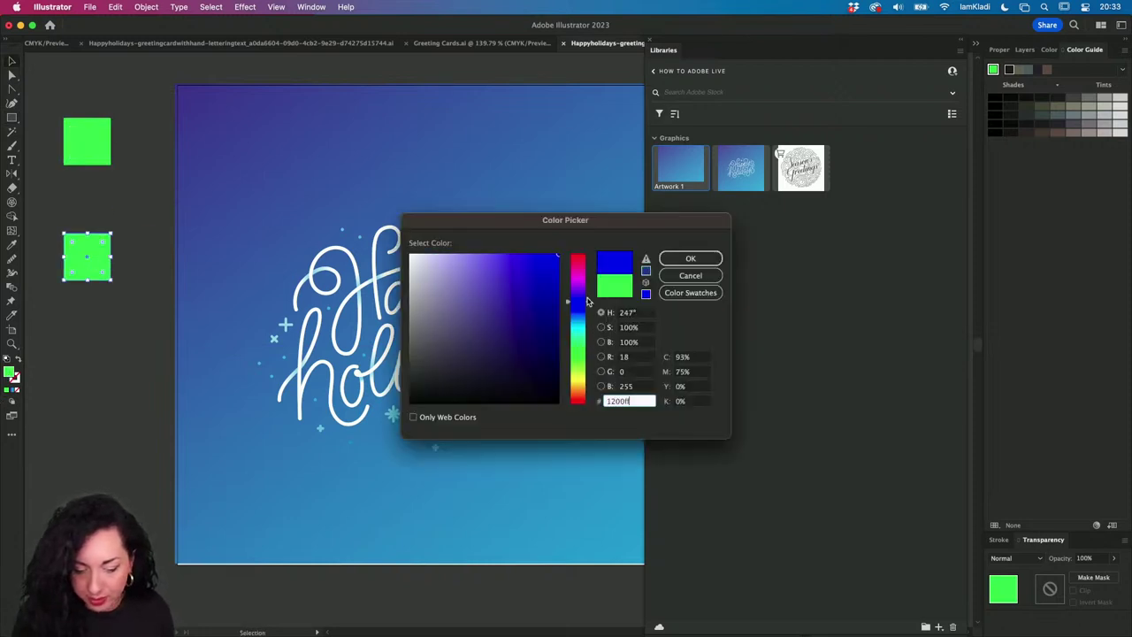
pyautogui.click(691, 259)
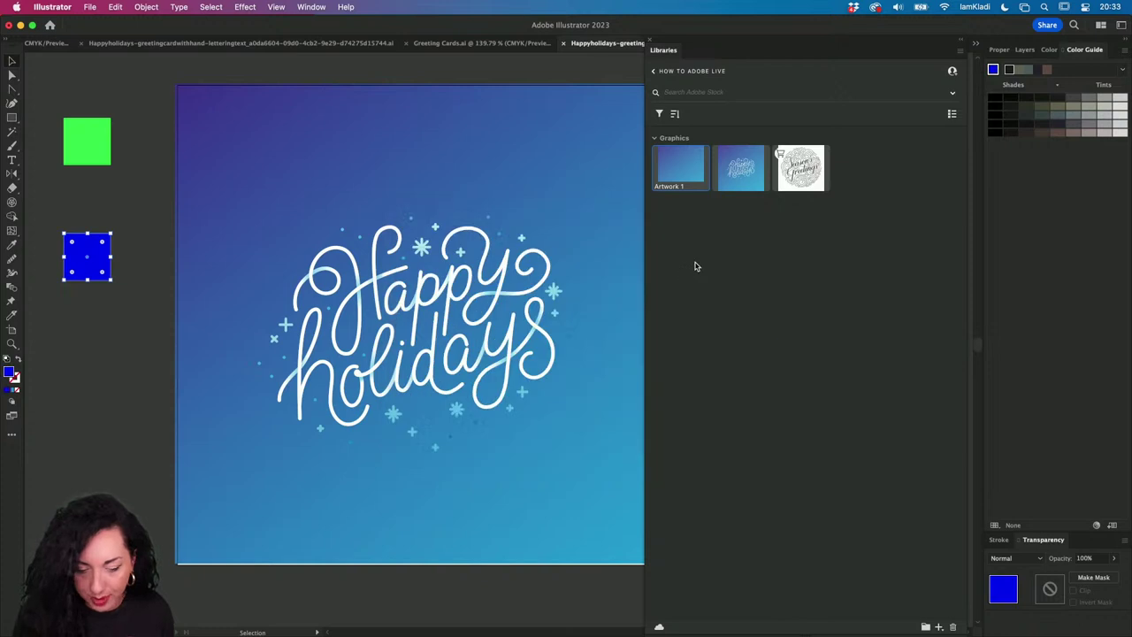
# - Replace the blue square with a larger blue circle placed just below the green square
pyautogui.press('l')
pyautogui.moveTo(84, 296); pyautogui.dragTo(174, 386)
pyautogui.press('v')
pyautogui.click(87, 265)
pyautogui.moveTo(86, 266); pyautogui.dragTo(83, 231)
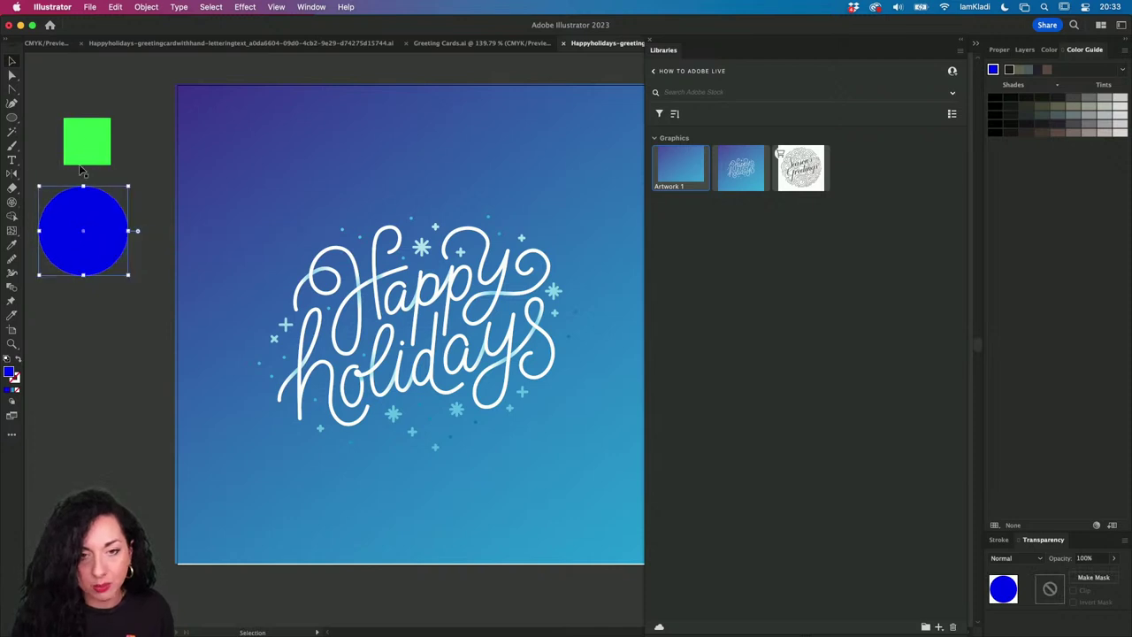
# - Add the blue circle's and the green square's fill colors to the HOW TO ADOBE LIVE library
pyautogui.click(940, 627)
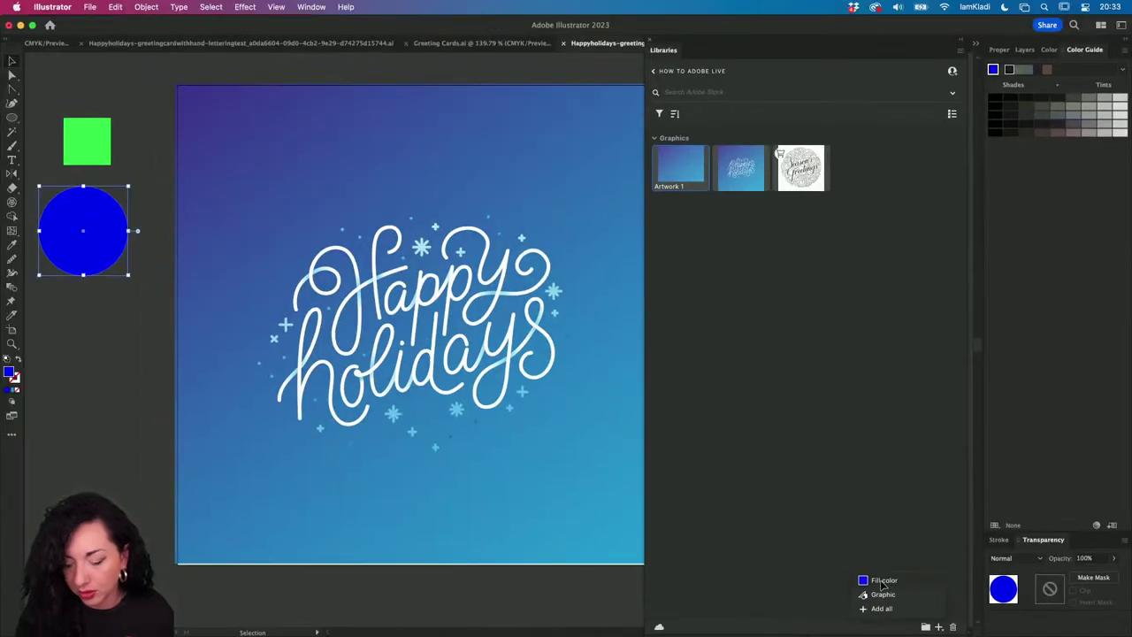
pyautogui.click(882, 583)
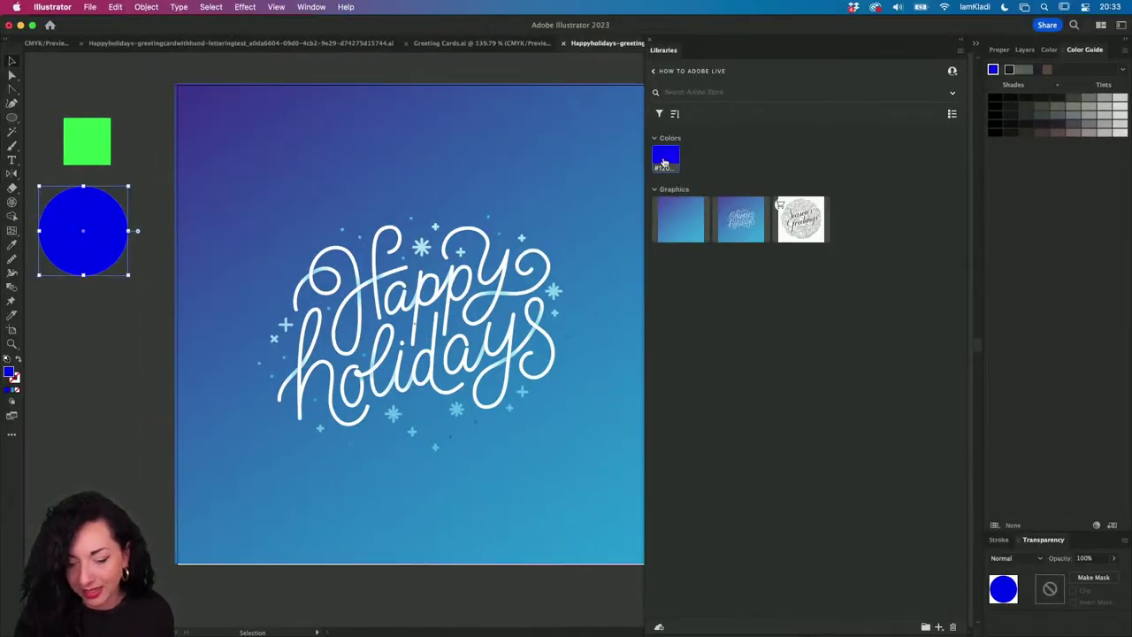
pyautogui.click(87, 134)
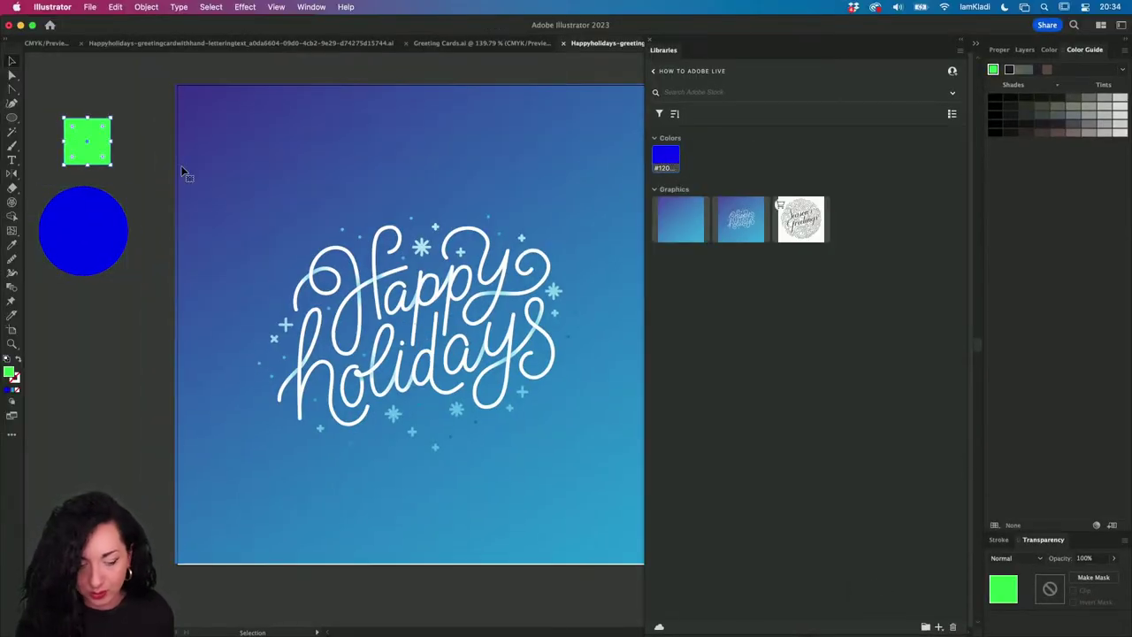
pyautogui.click(939, 625)
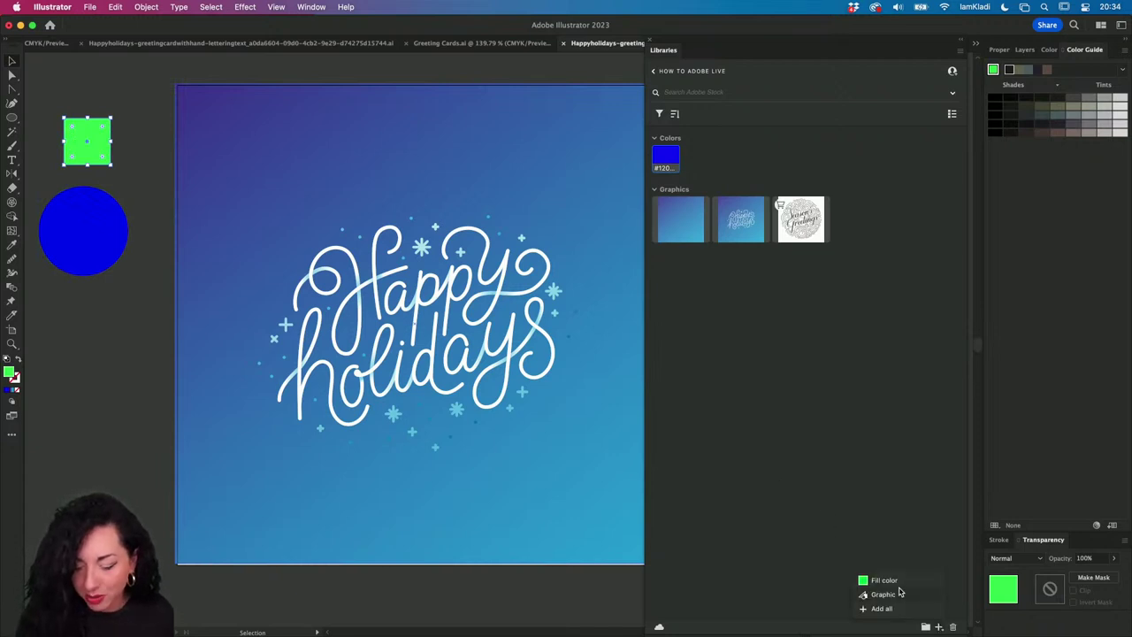
pyautogui.click(896, 580)
pyautogui.click(145, 341)
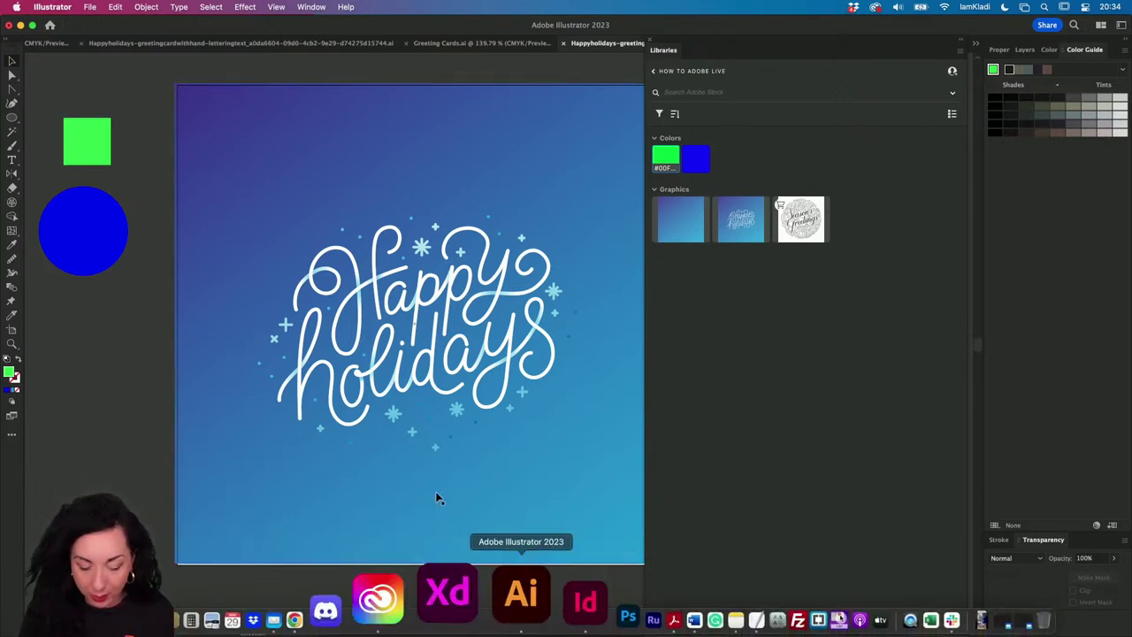
# - View the color swatches in the finished Greeting cards.ai document and return to the blank Greeting Cards.ai artboards
pyautogui.click(53, 45)
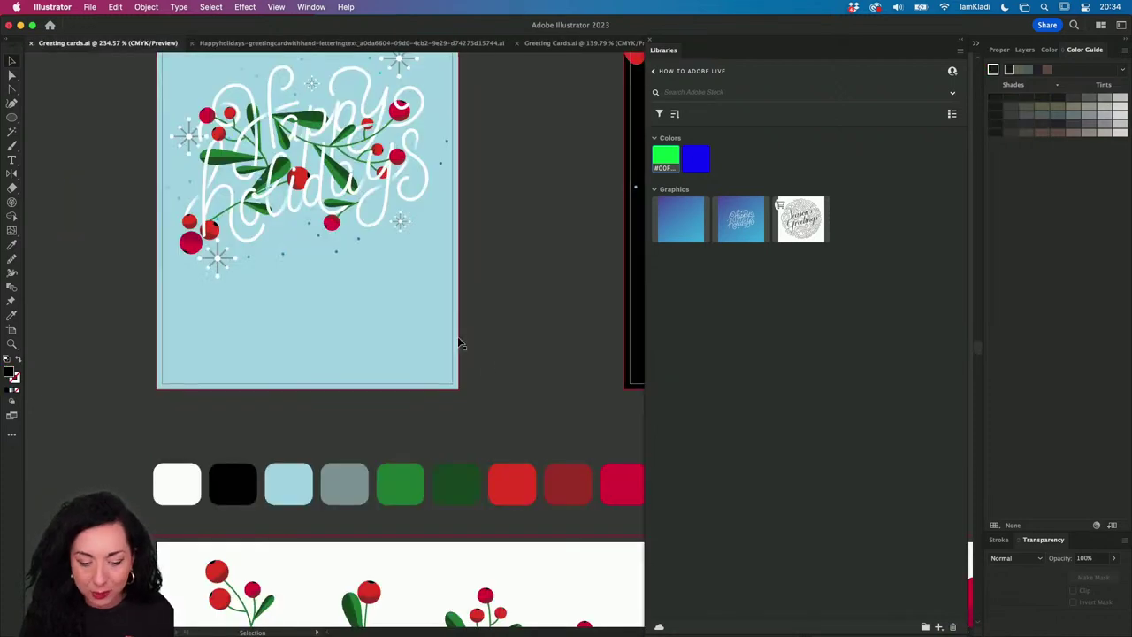
pyautogui.scroll(-2, 485, 374)
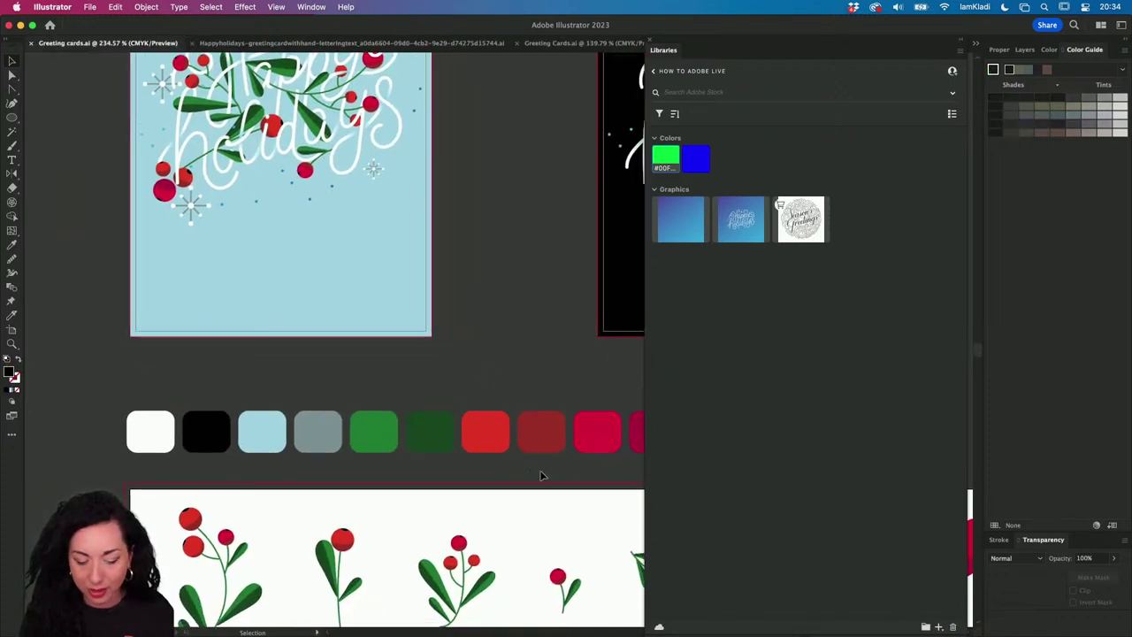
pyautogui.click(597, 46)
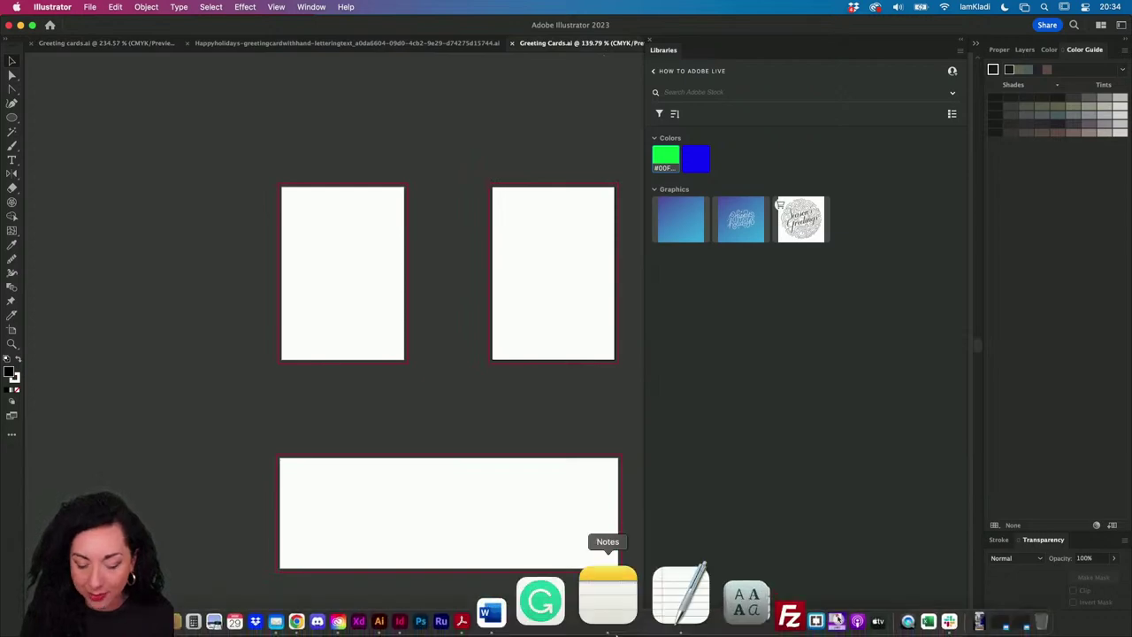
# - Switch to Chrome, open color.adobe.com in a new tab and go to Extract Theme
pyautogui.click(398, 619)
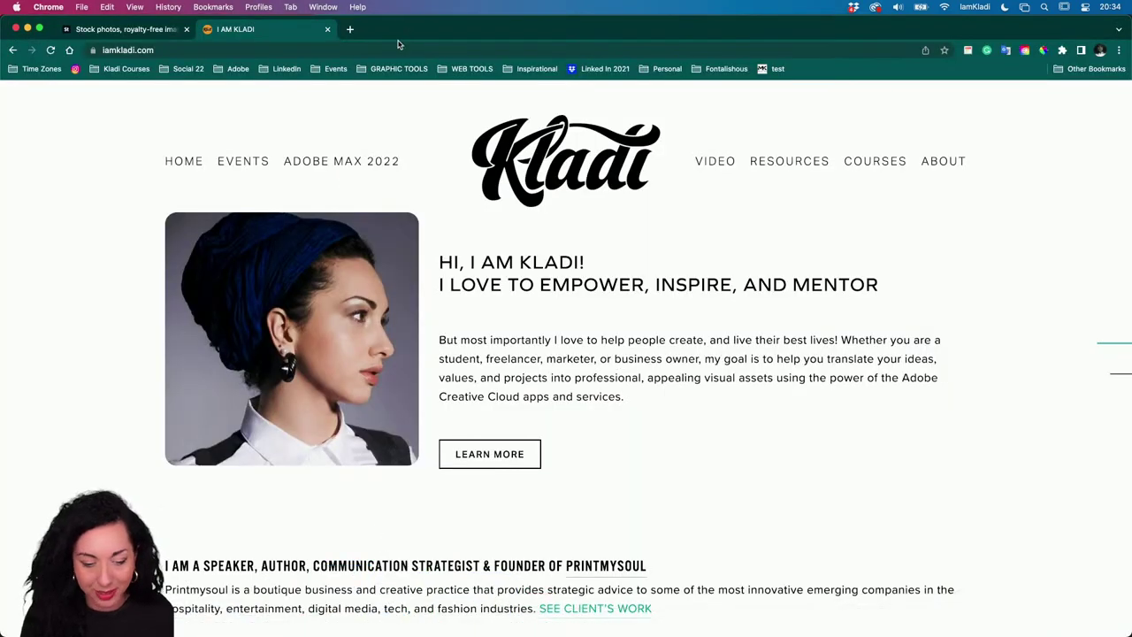
pyautogui.click(349, 29)
pyautogui.write('color')
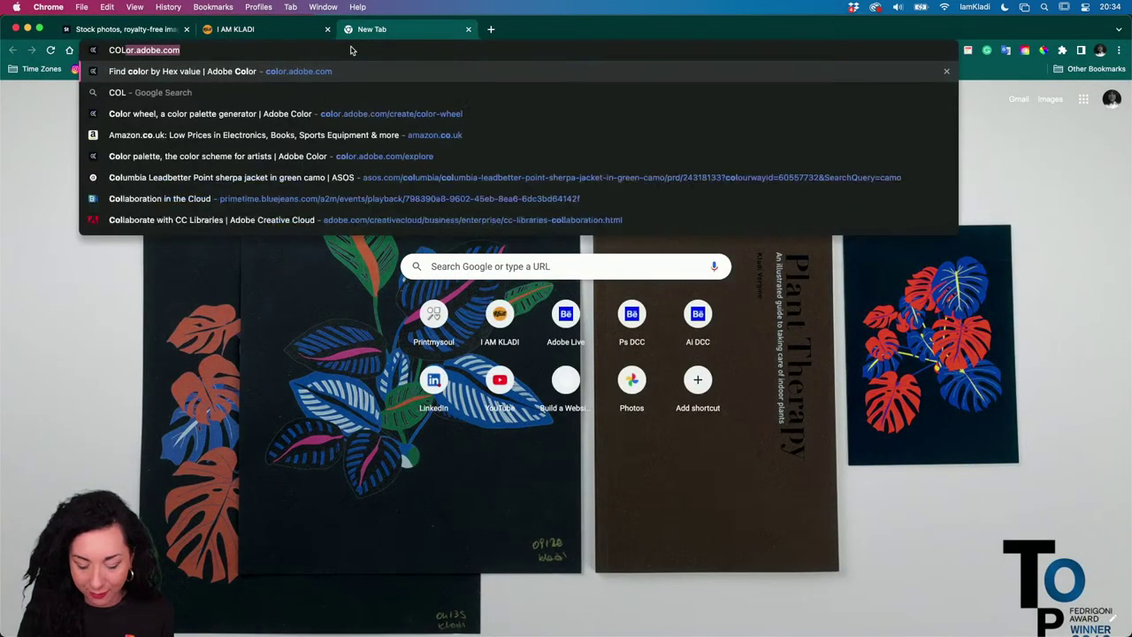
pyautogui.press('Return')
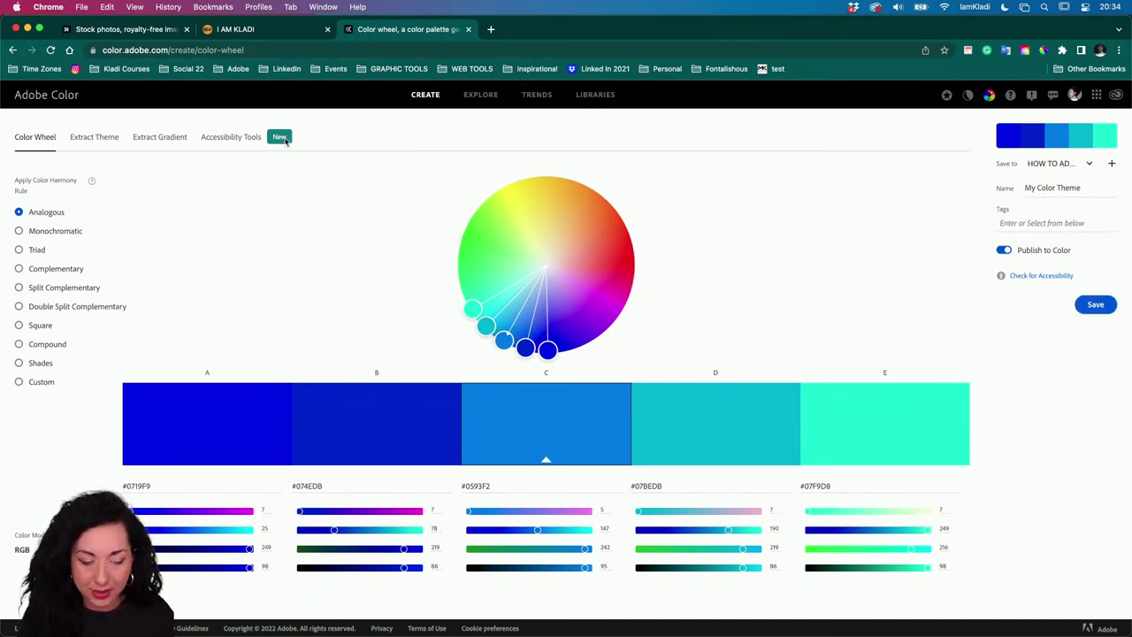
pyautogui.click(99, 138)
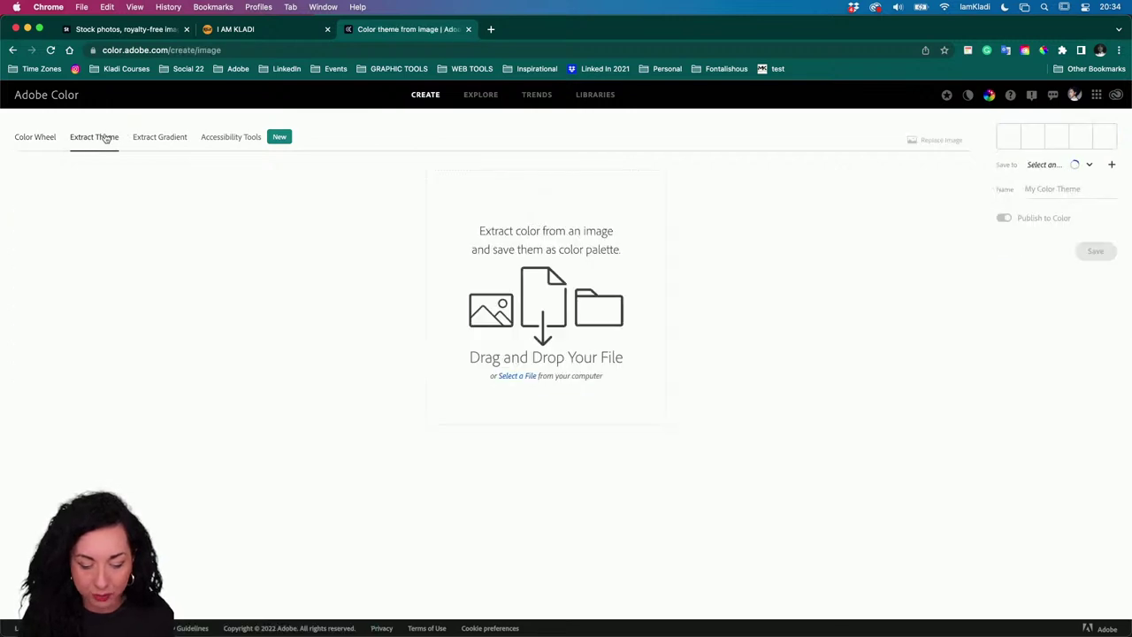
# - Search the Explore section of Adobe Color for HOLIDAYS color themes
pyautogui.click(482, 96)
pyautogui.click(445, 121)
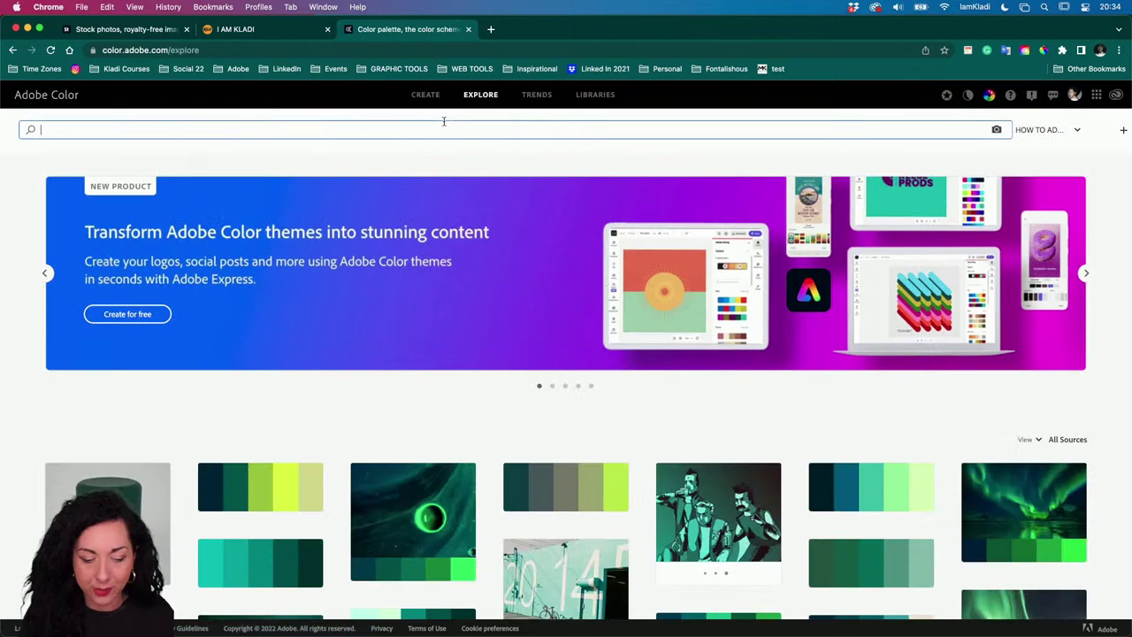
pyautogui.write('HOLIDAY')
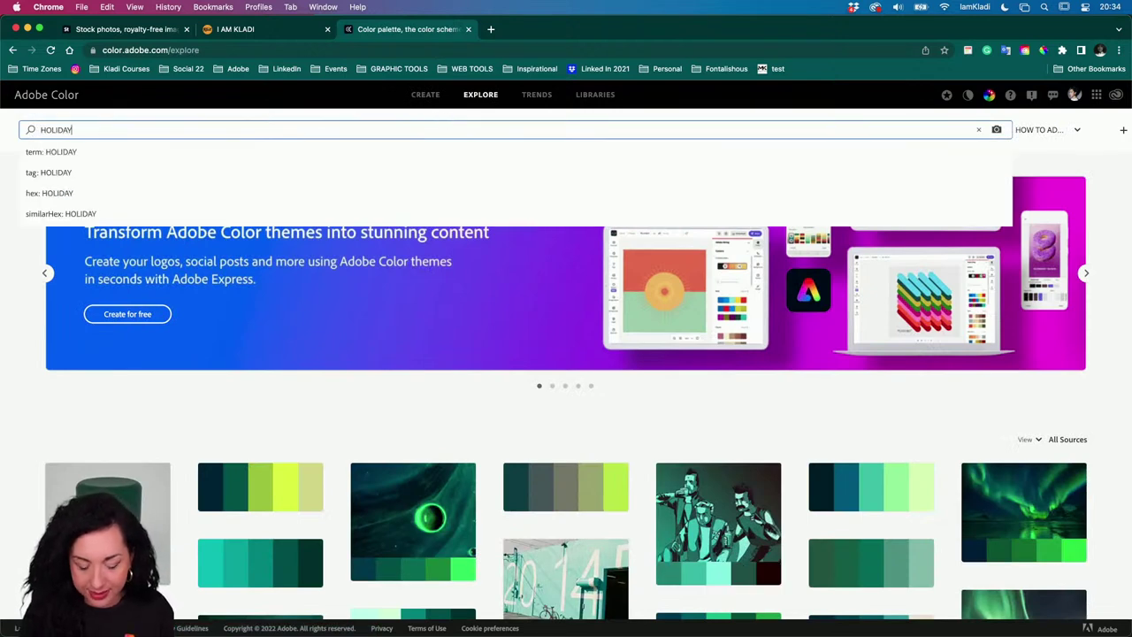
pyautogui.write('S')
pyautogui.press('Return')
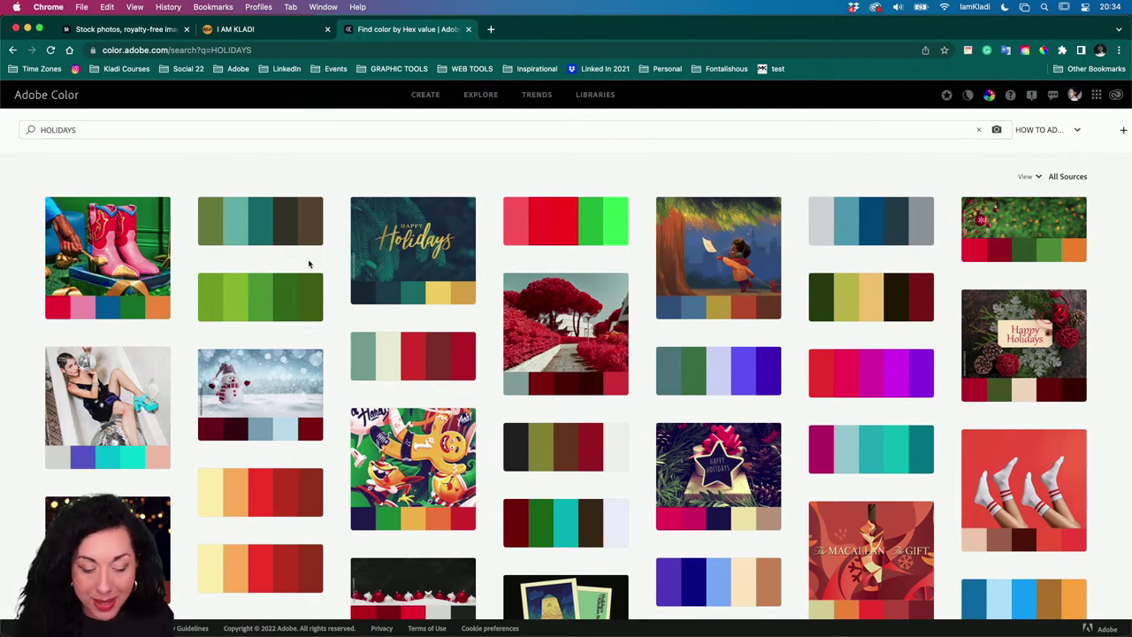
# - Add the pink cowboy boots image's color theme to the HOW TO ADOBE LIVE library and dismiss the notification
pyautogui.scroll(-3, 308, 263)
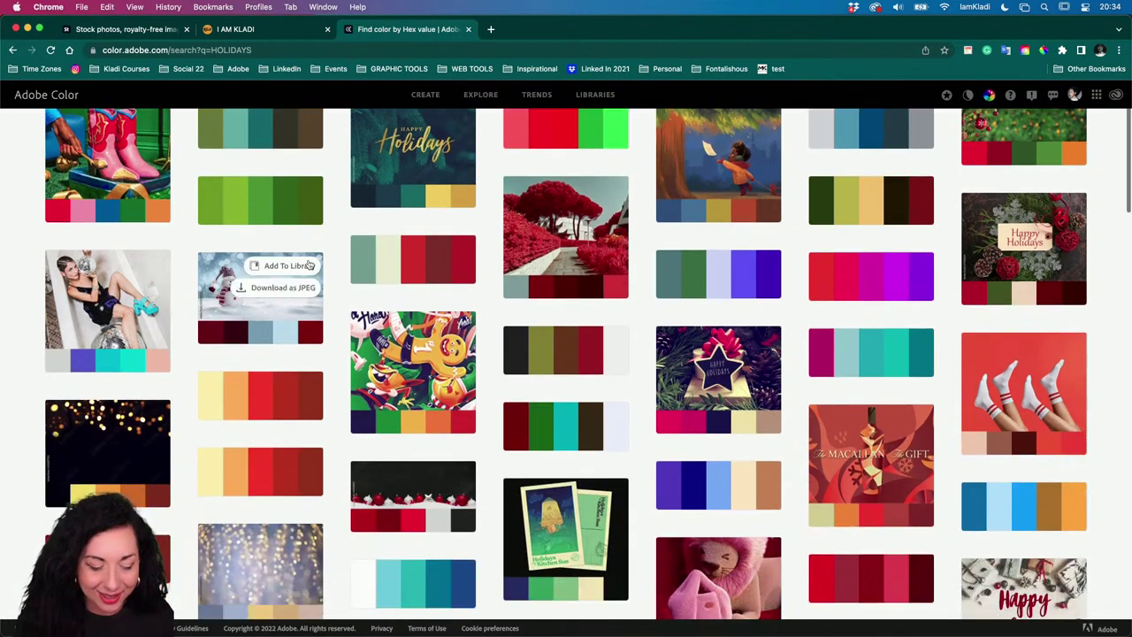
pyautogui.scroll(1, 126, 204)
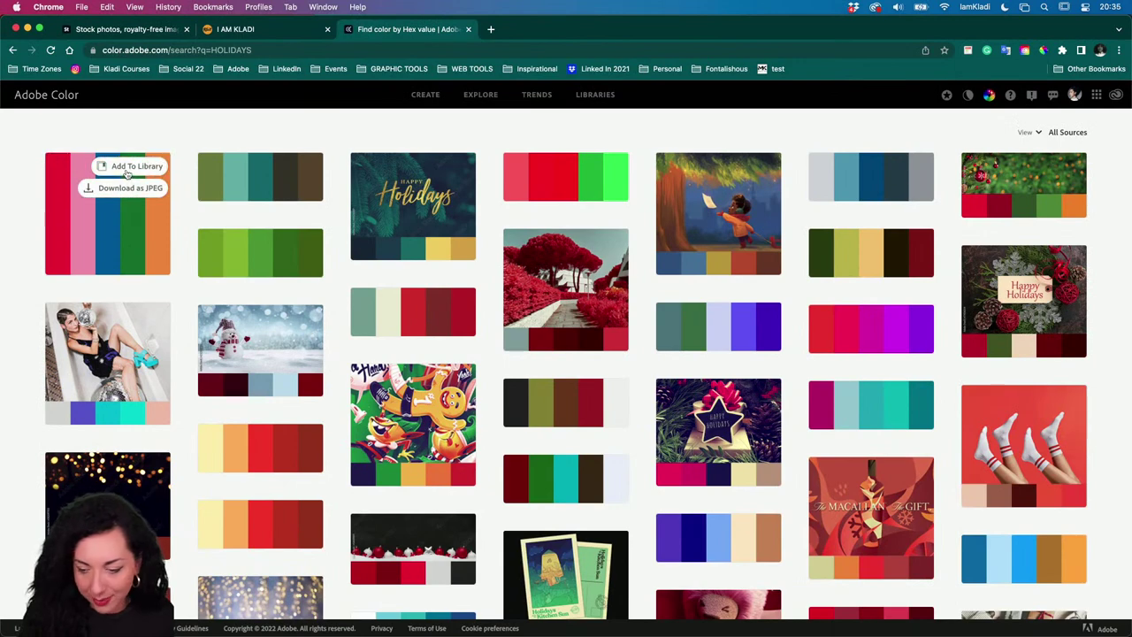
pyautogui.click(127, 174)
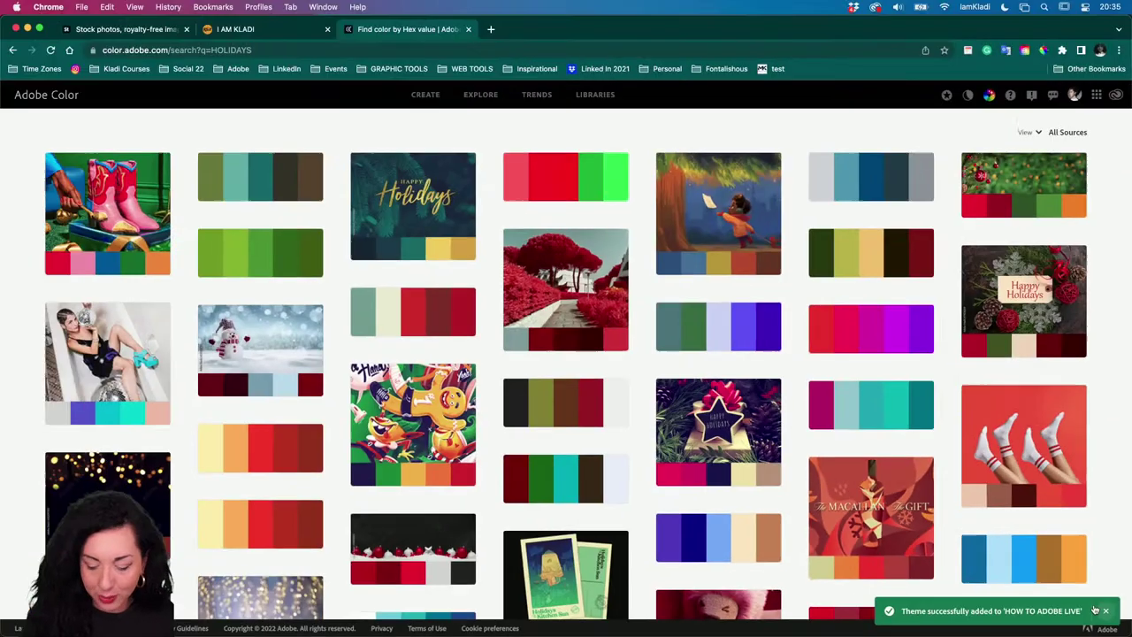
pyautogui.click(1097, 610)
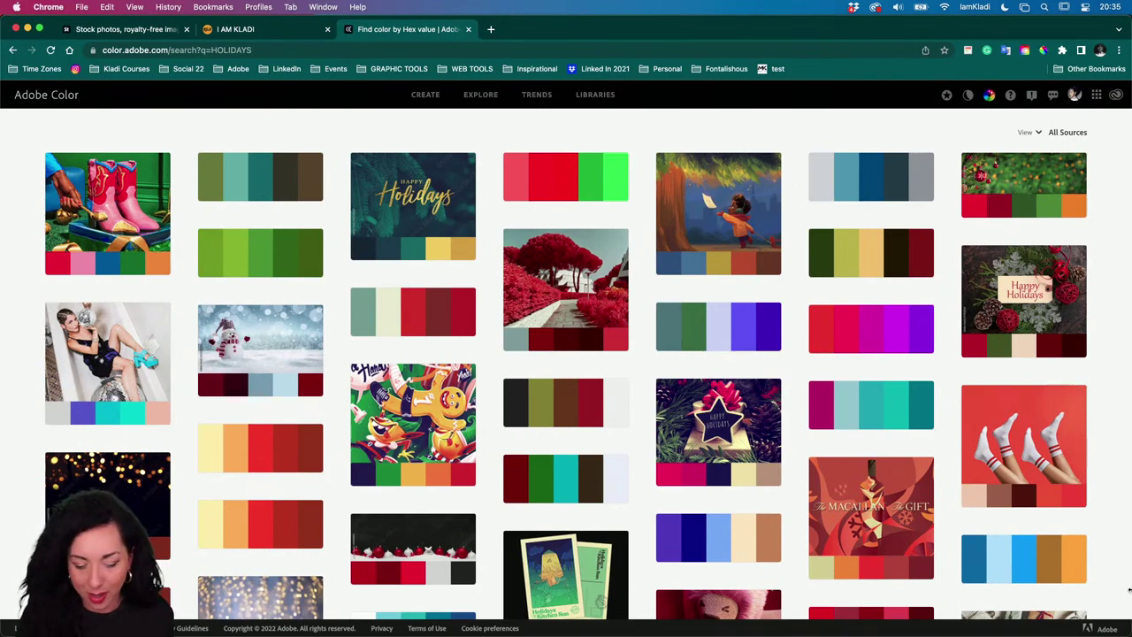
# - Switch to Illustrator to check the color theme in the HOW TO ADOBE LIVE library, and return to Adobe Color in Chrome
pyautogui.click(694, 610)
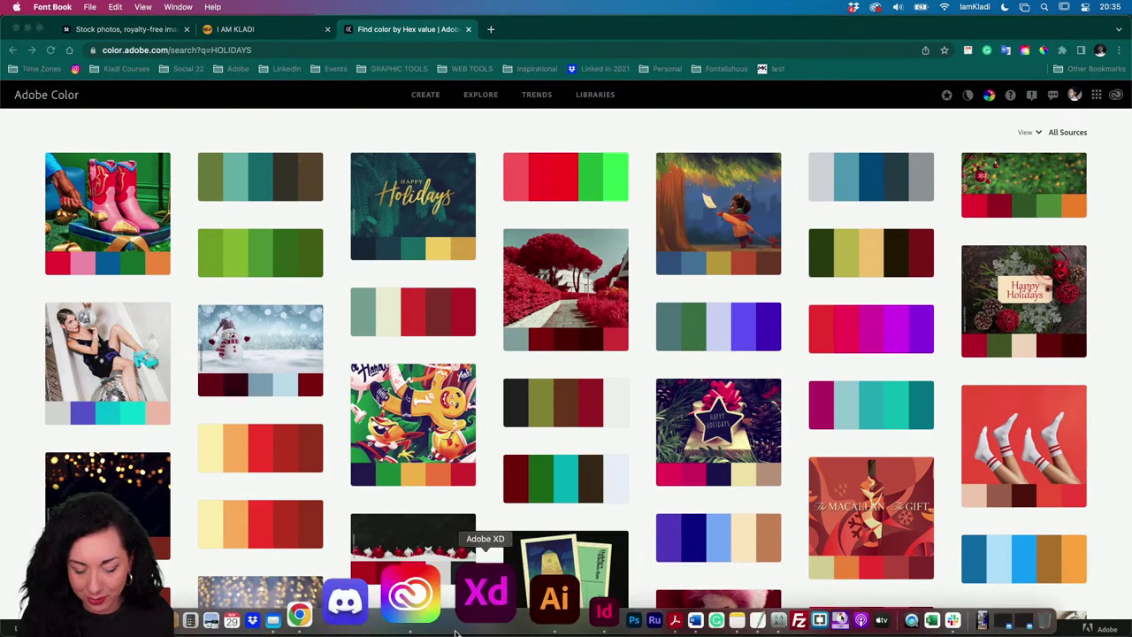
pyautogui.click(482, 617)
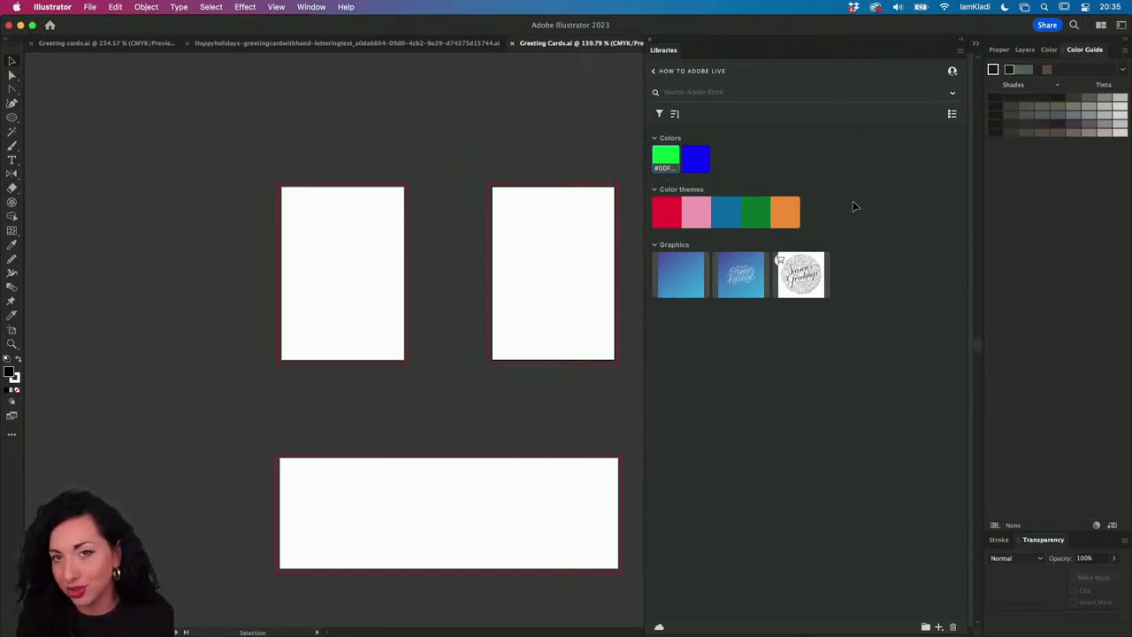
pyautogui.hotkey('ctrl', 'Up')
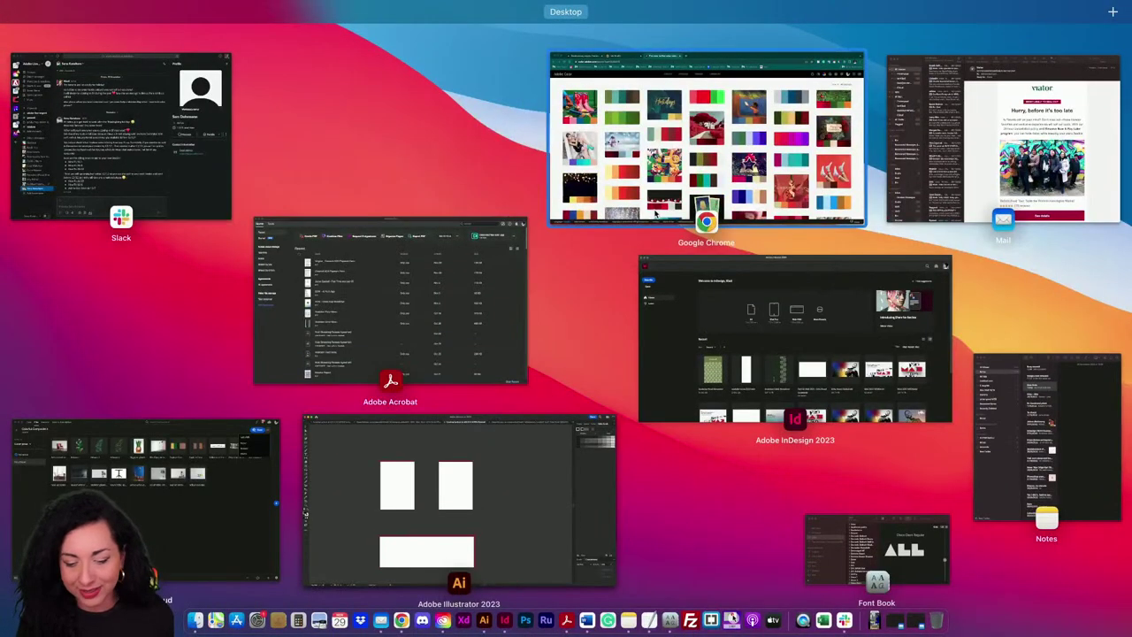
pyautogui.click(655, 213)
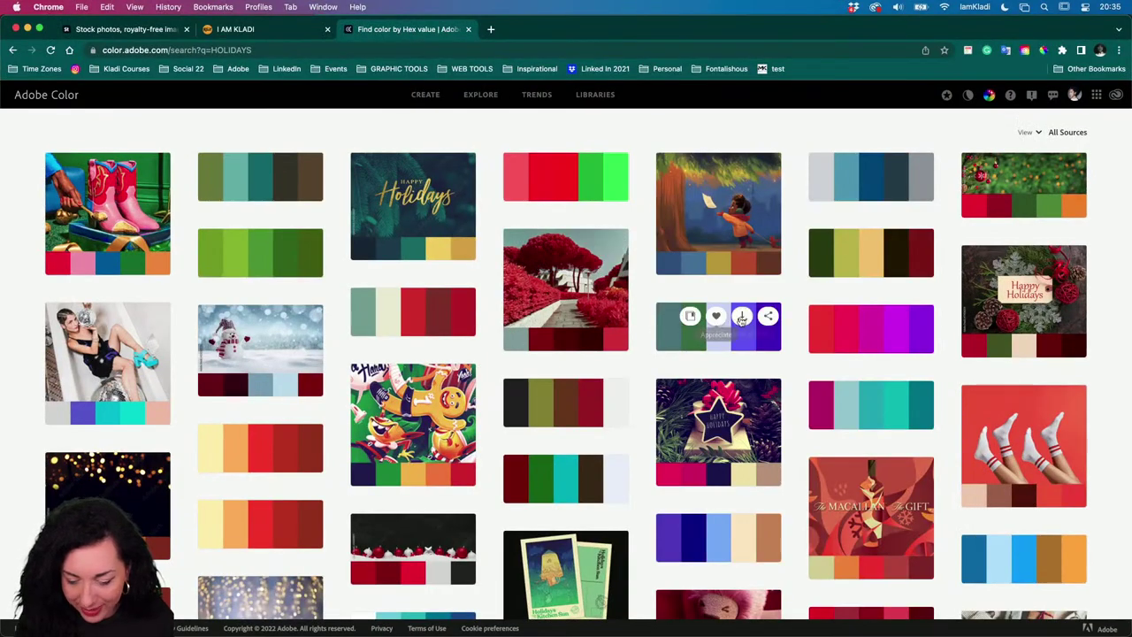
# - Browse the remaining holiday themes and run a new color theme search for WINTER HOLIDAYS
pyautogui.scroll(-2, 894, 435)
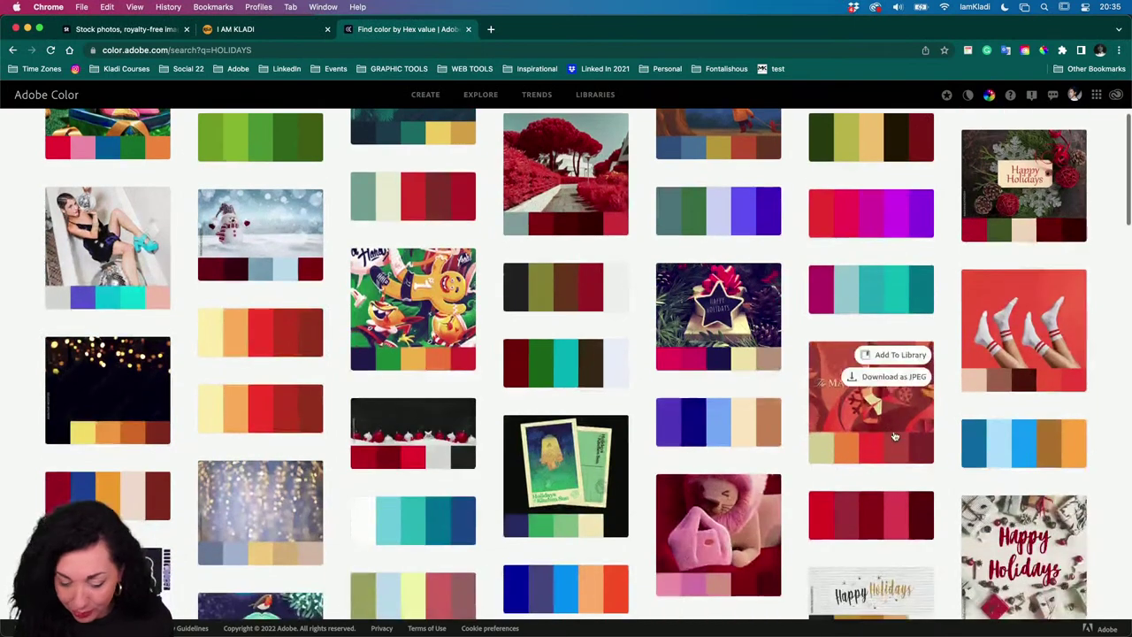
pyautogui.scroll(-4, 894, 435)
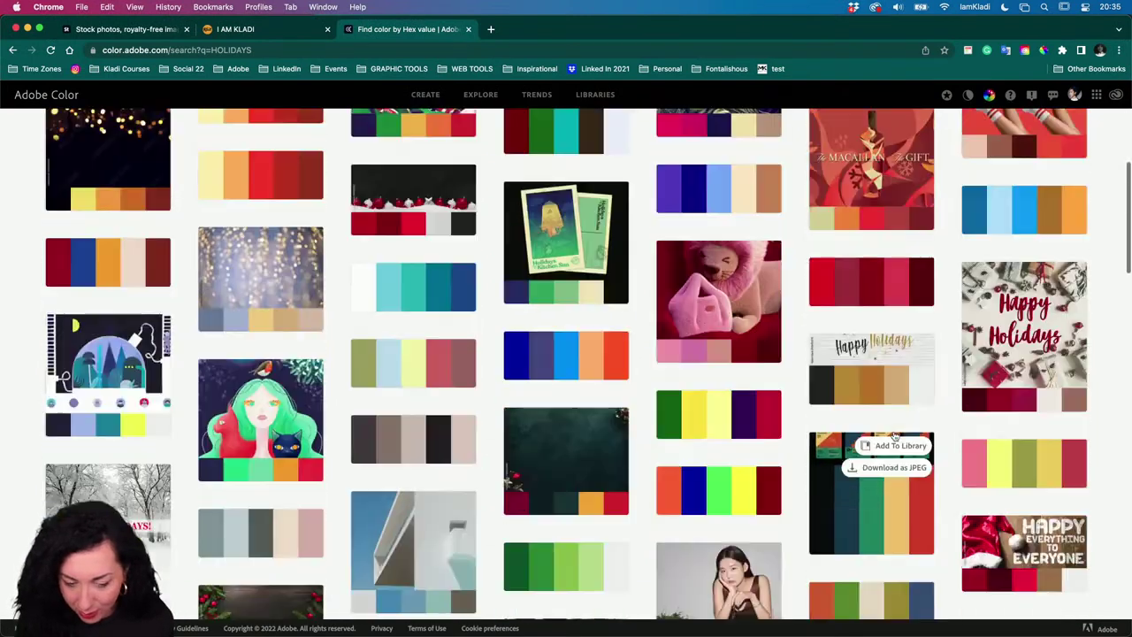
pyautogui.scroll(8, 893, 435)
pyautogui.click(110, 125)
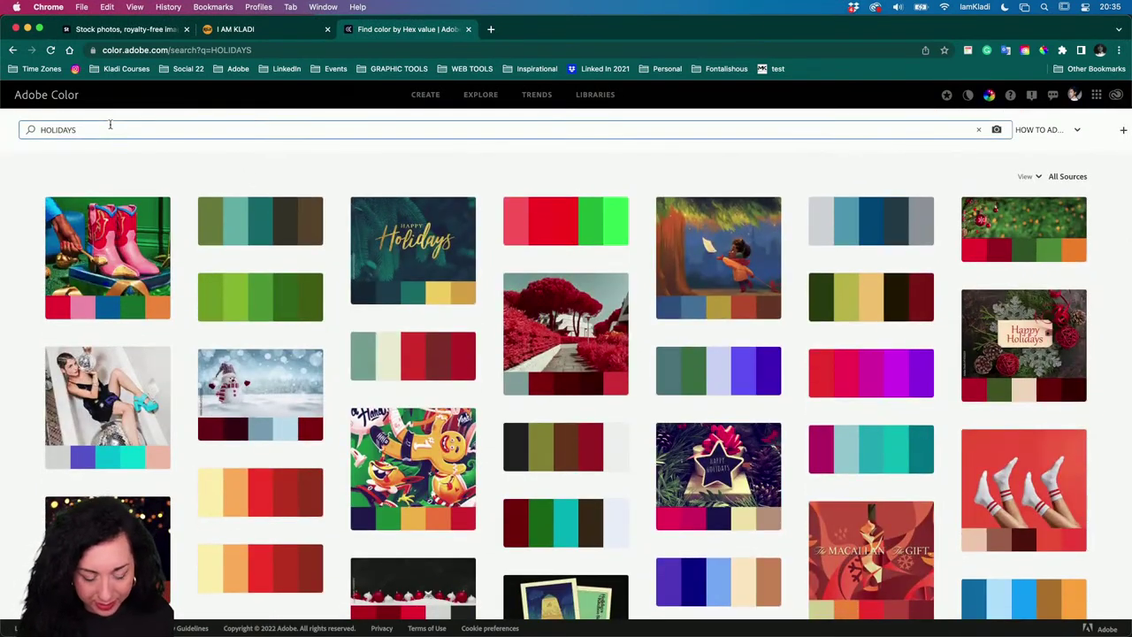
pyautogui.press('super+a')
pyautogui.write('WINRE')
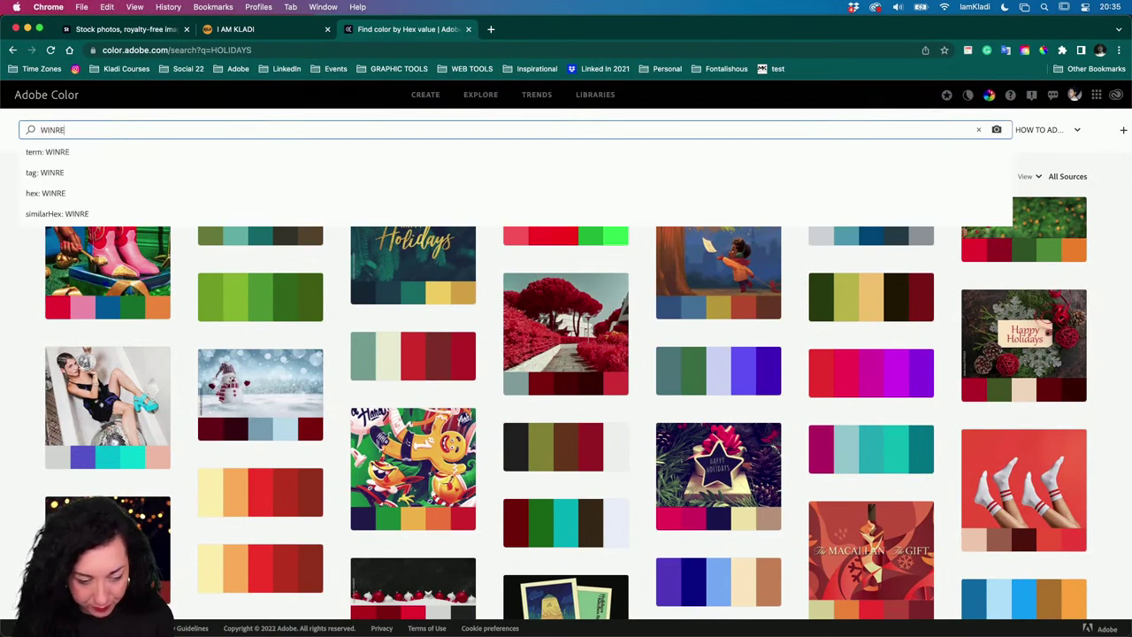
pyautogui.press('BackSpace')
pyautogui.press('BackSpace')
pyautogui.write('TER HO')
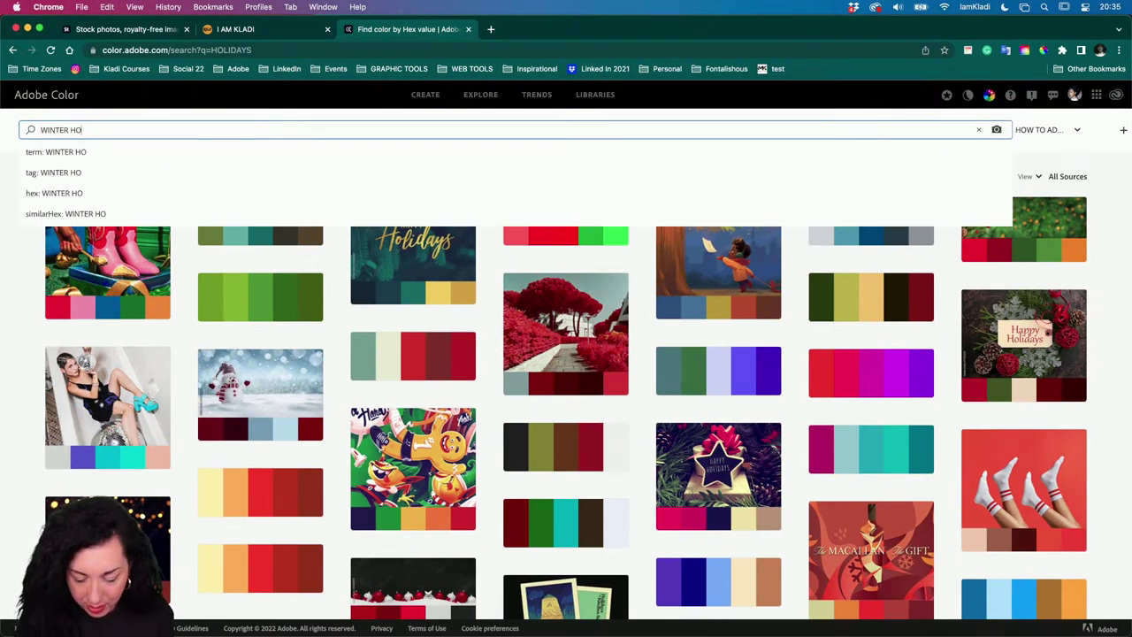
pyautogui.write('LIDAYS')
pyautogui.press('Return')
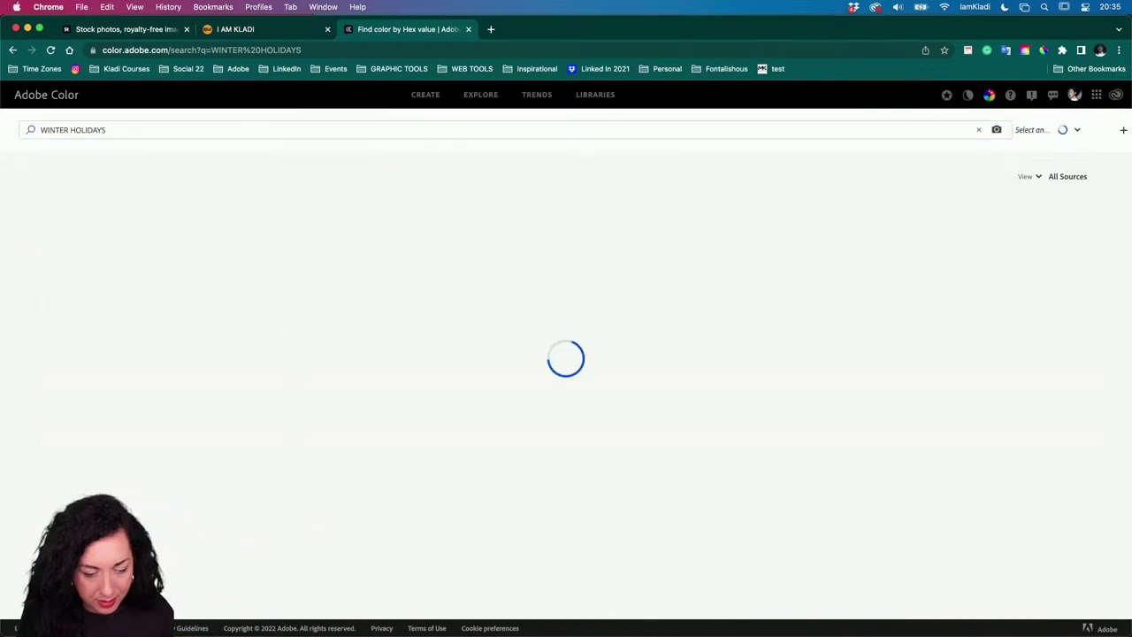
# - Add the blue-green-navy and the grey-turquoise-green-red-orange color themes from the WINTER HOLIDAYS results to the HOW TO ADOBE LIVE library
pyautogui.scroll(-2, 392, 336)
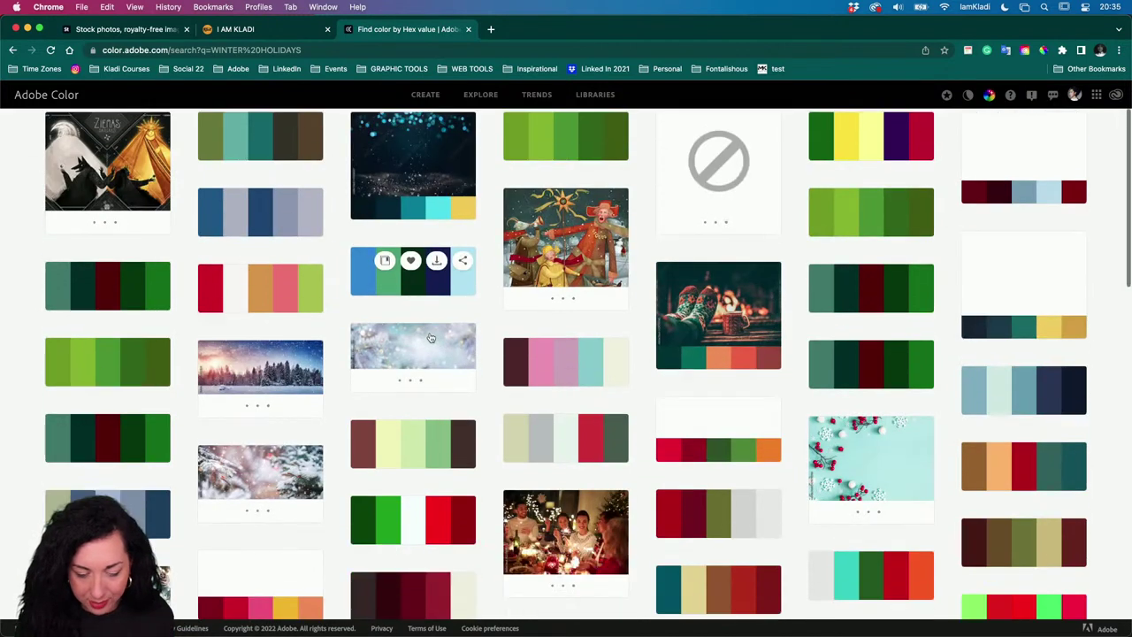
pyautogui.moveTo(385, 259)
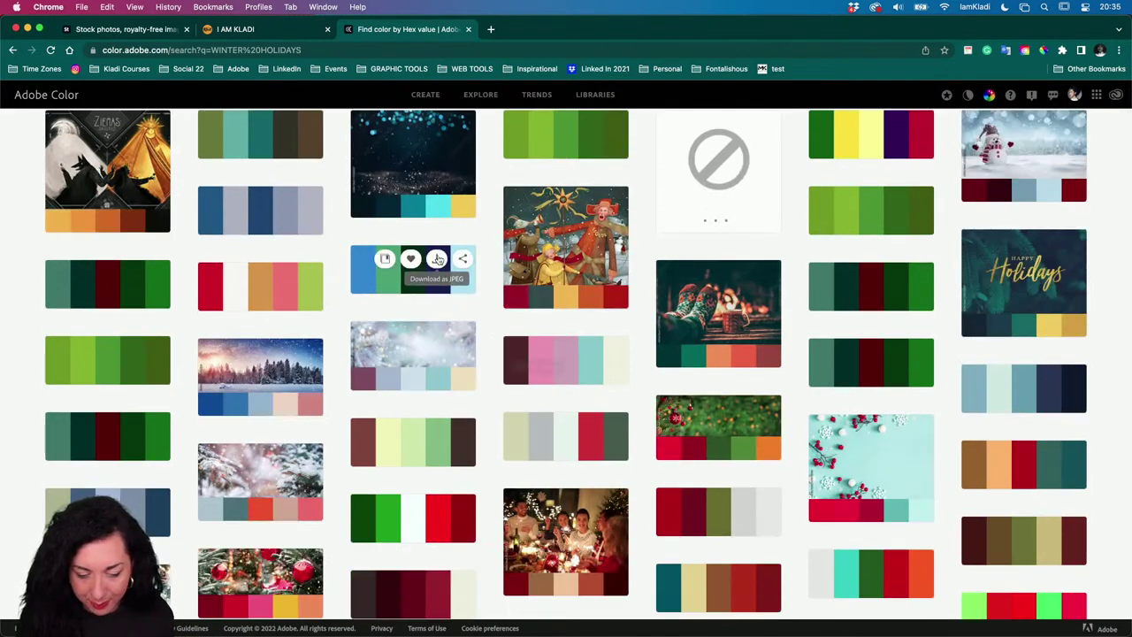
pyautogui.click(385, 259)
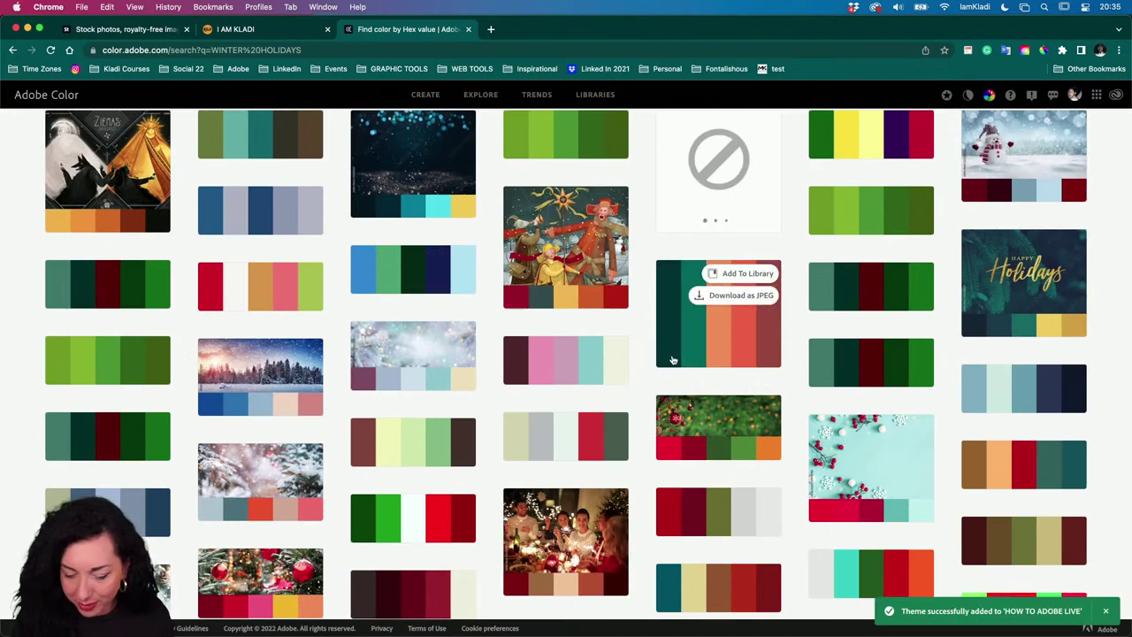
pyautogui.moveTo(1017, 242)
pyautogui.scroll(-3, 1017, 242)
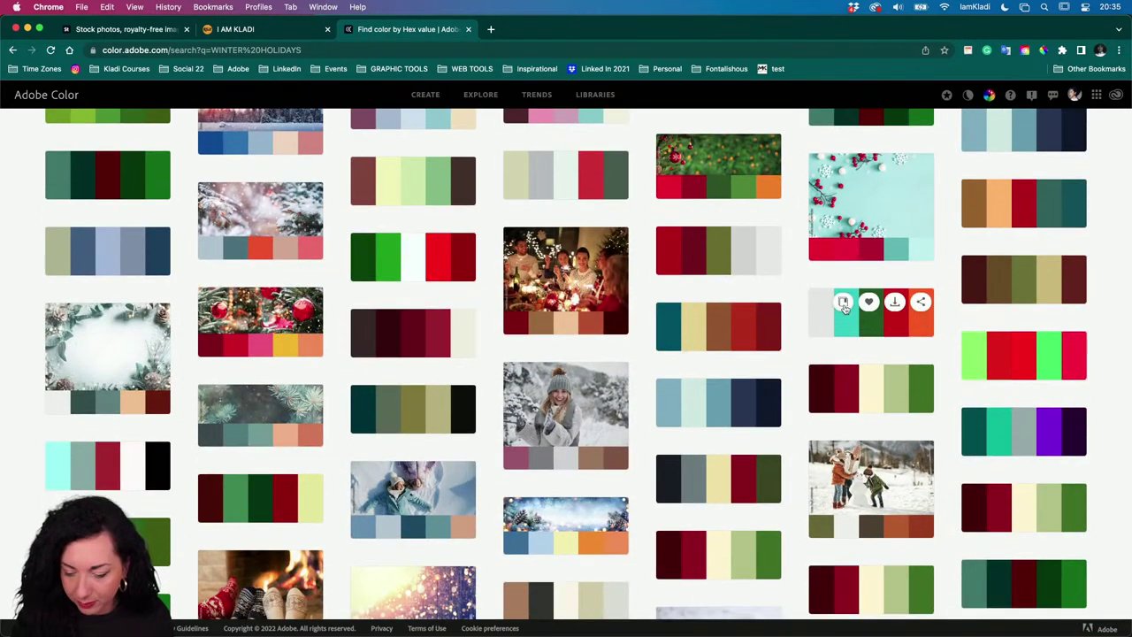
pyautogui.click(843, 301)
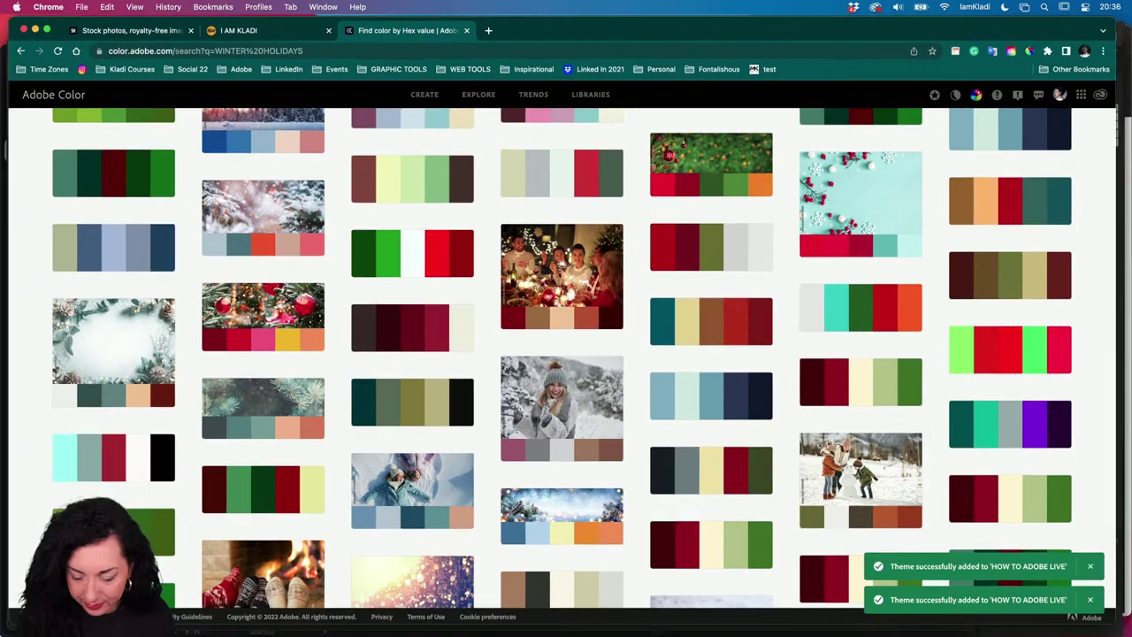
# - Switch to Illustrator and group the HOW TO ADOBE LIVE library's assets by custom group
pyautogui.hotkey('ctrl', 'Up')
pyautogui.click(720, 510)
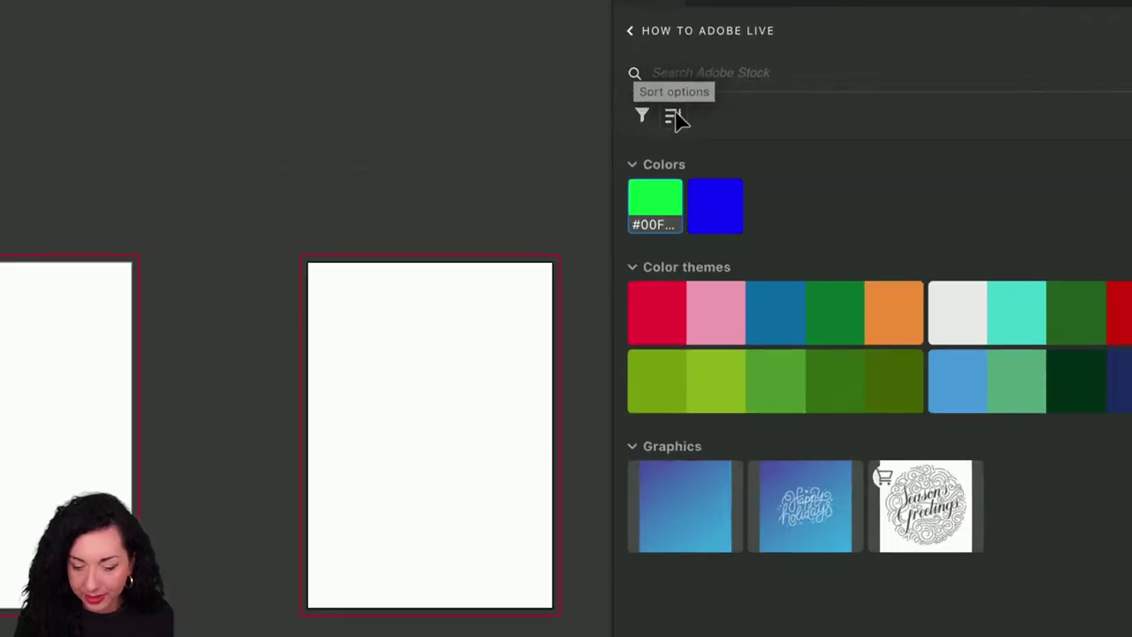
pyautogui.click(675, 114)
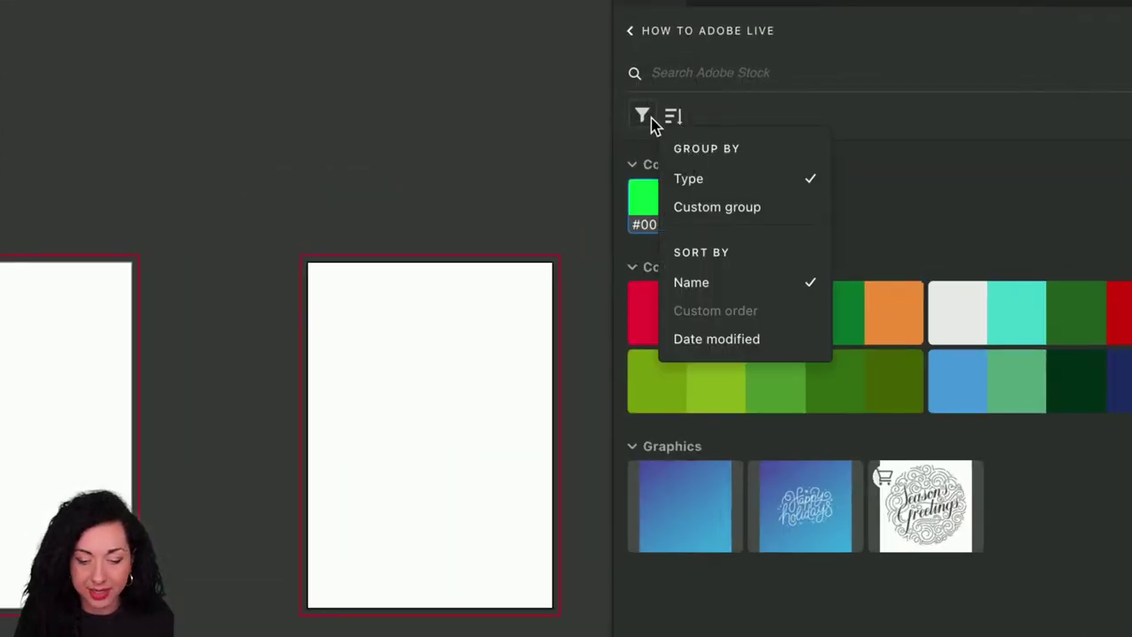
pyautogui.click(720, 207)
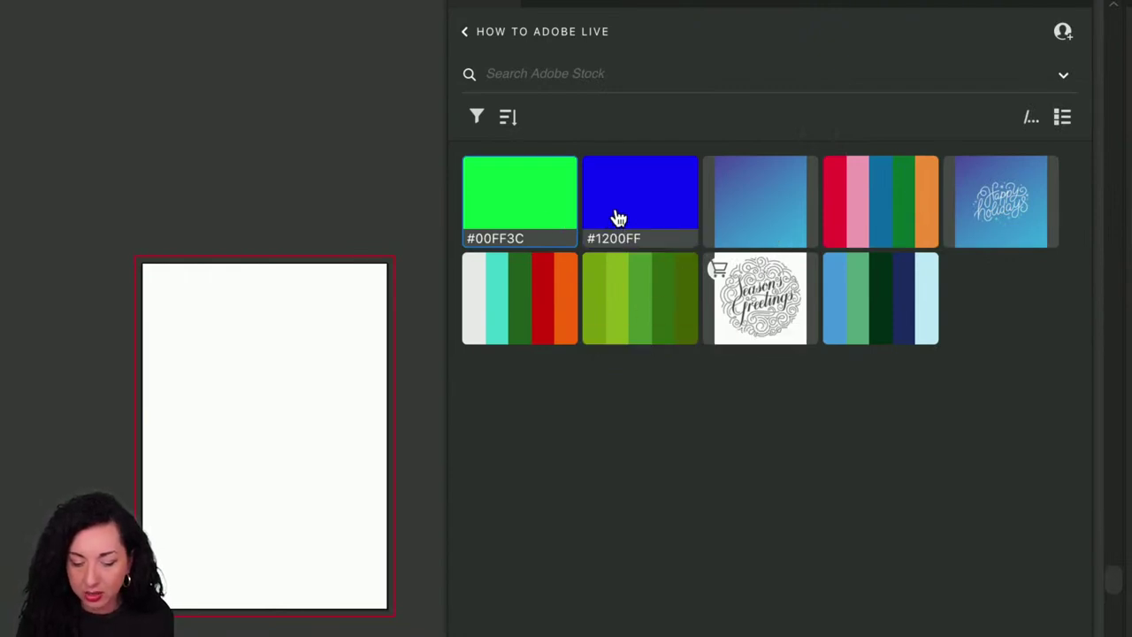
# - Group the library's assets by type and sort them by date modified
pyautogui.click(507, 120)
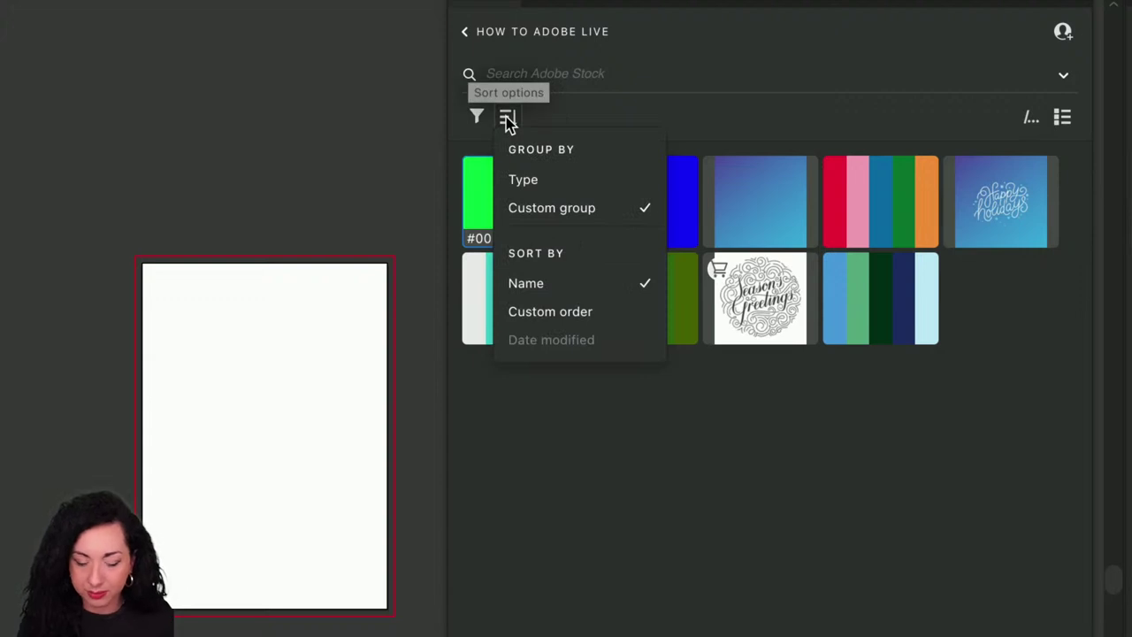
pyautogui.click(530, 181)
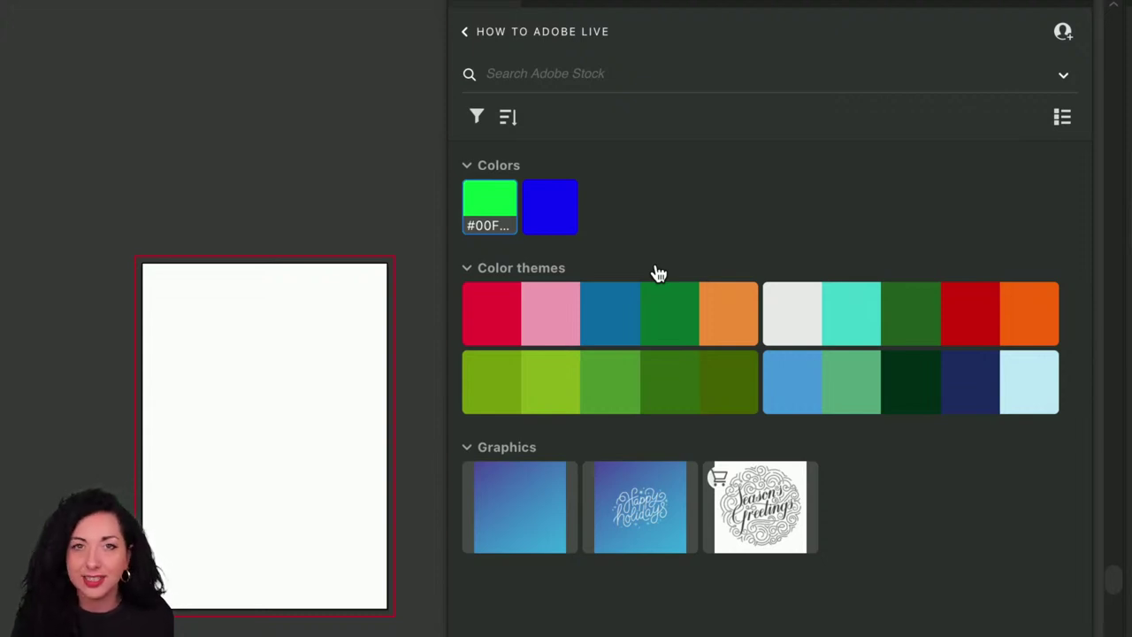
pyautogui.click(507, 123)
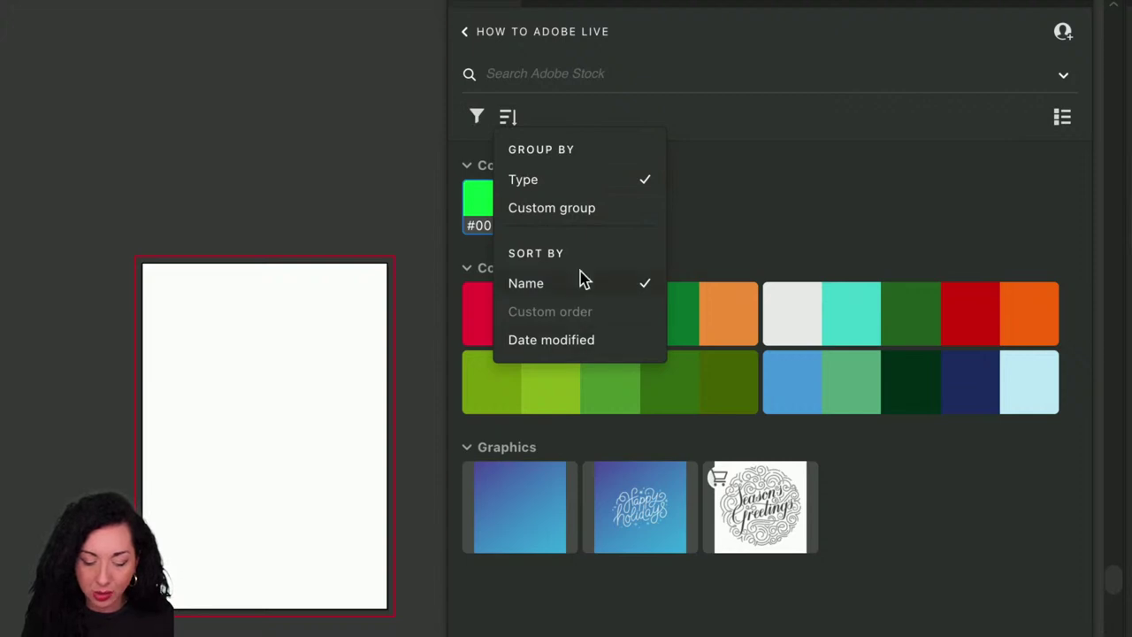
pyautogui.click(551, 341)
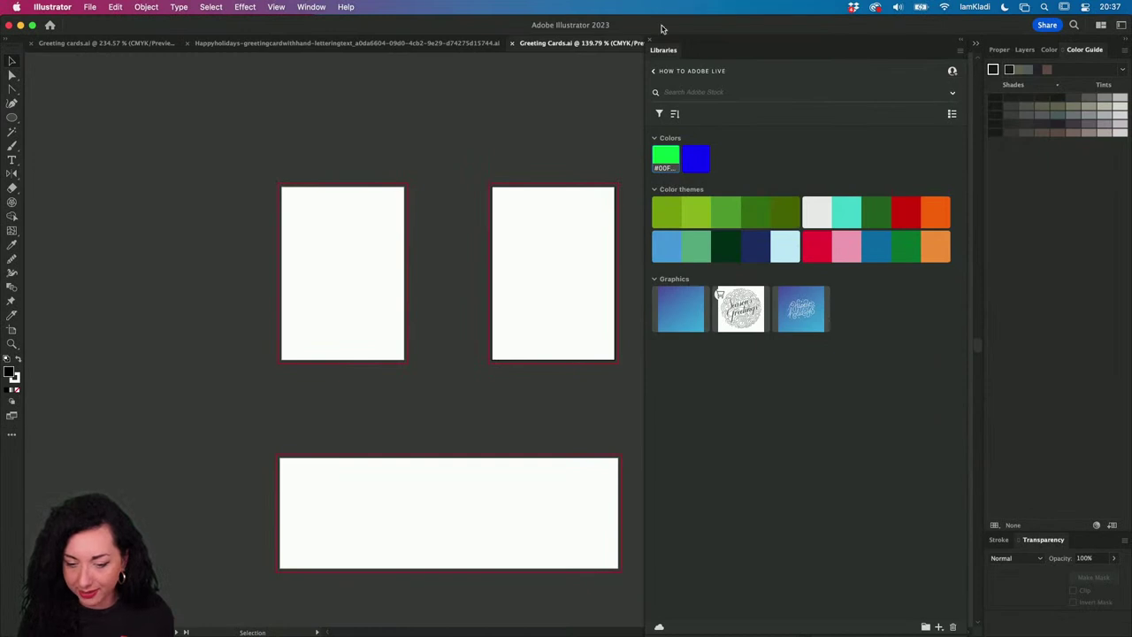
# - Narrow the Libraries panel and select the lettering plus its small dots in the Happy holidays document with the green square and blue circle
pyautogui.moveTo(644, 54); pyautogui.dragTo(825, 65)
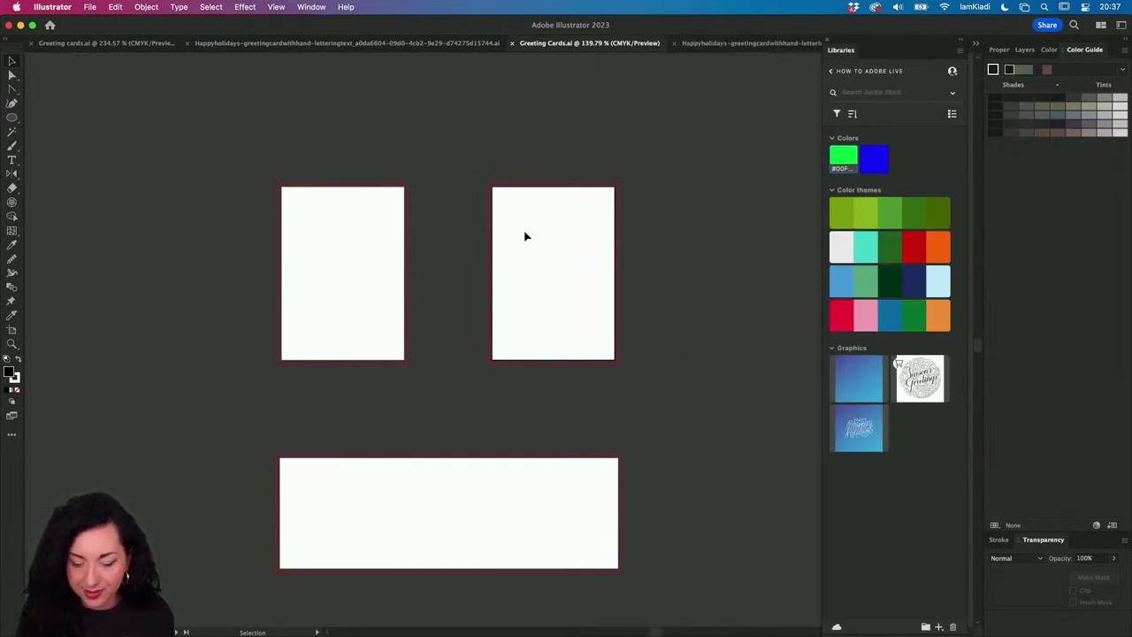
pyautogui.click(747, 44)
pyautogui.click(421, 292)
pyautogui.click(422, 293)
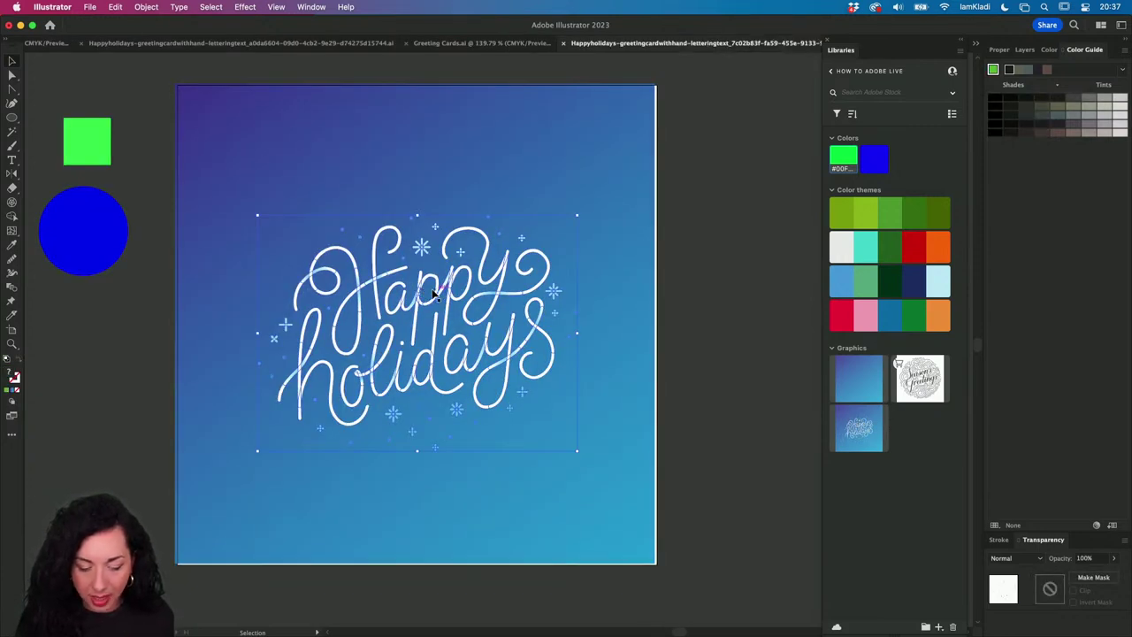
pyautogui.doubleClick(421, 291)
pyautogui.click(428, 299)
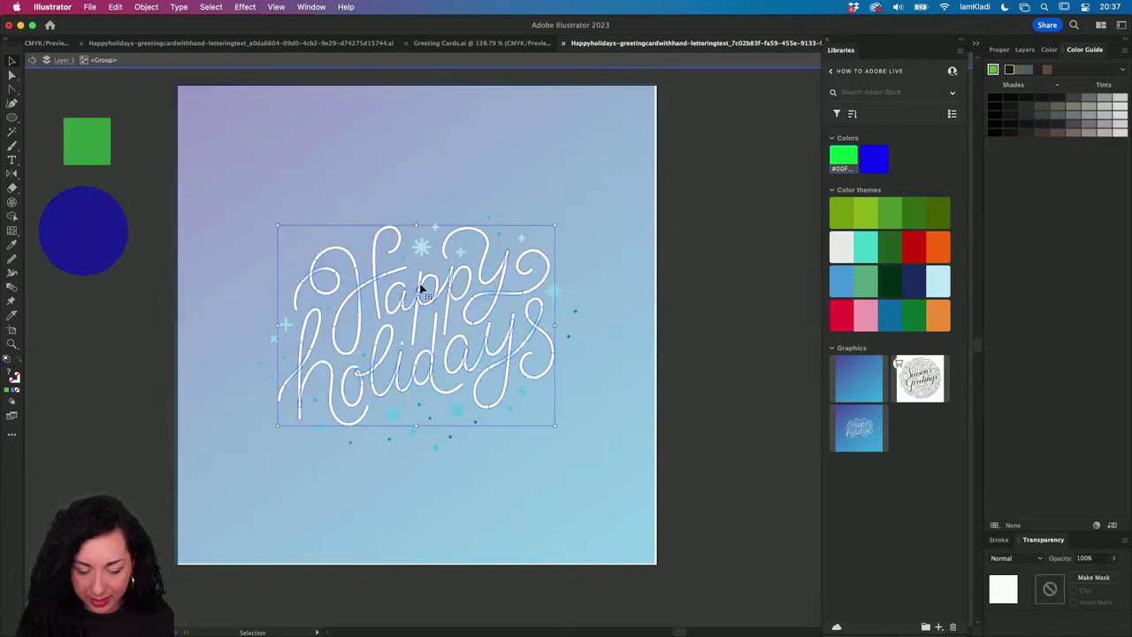
pyautogui.click(451, 439)
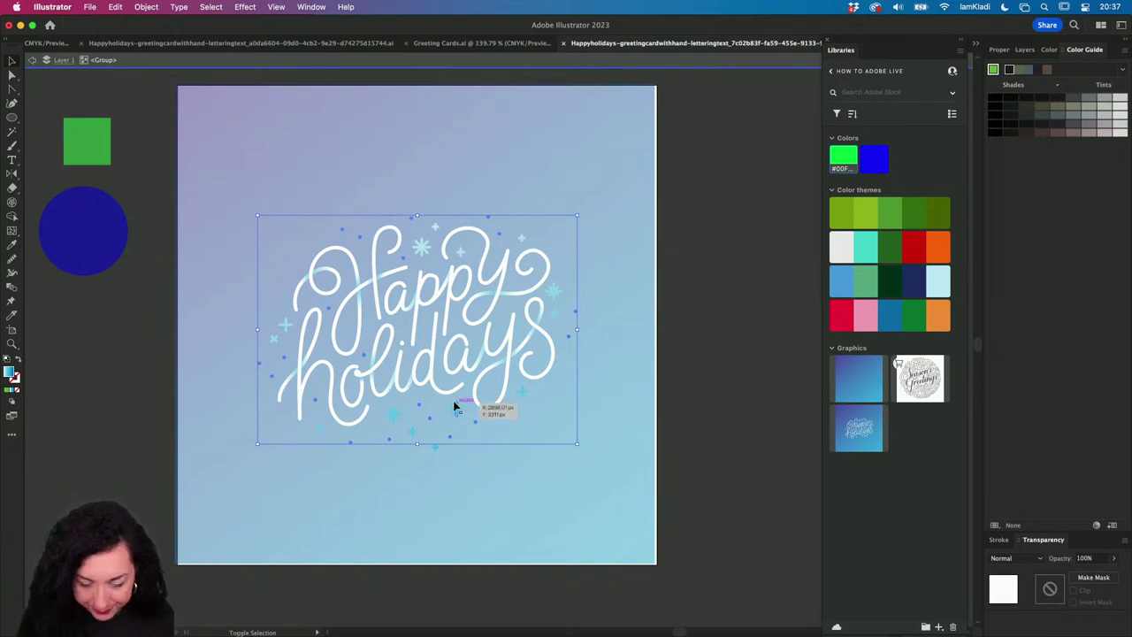
# - Add the selected Happy holidays lettering and dots to the HOW TO ADOBE LIVE library as a graphic
pyautogui.press('a')
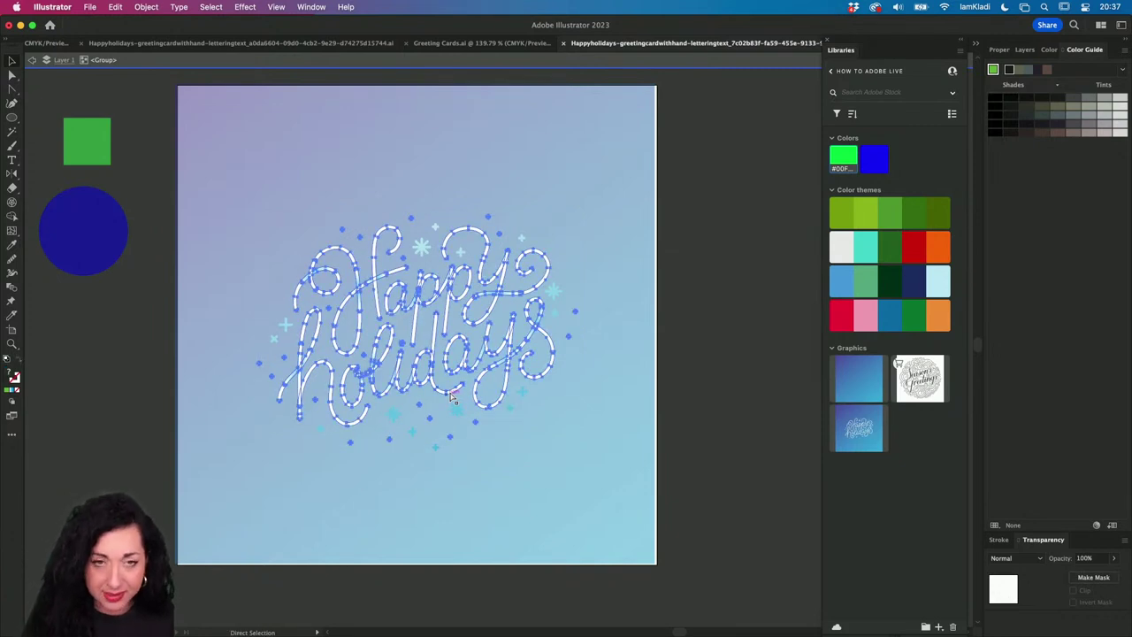
pyautogui.press('v')
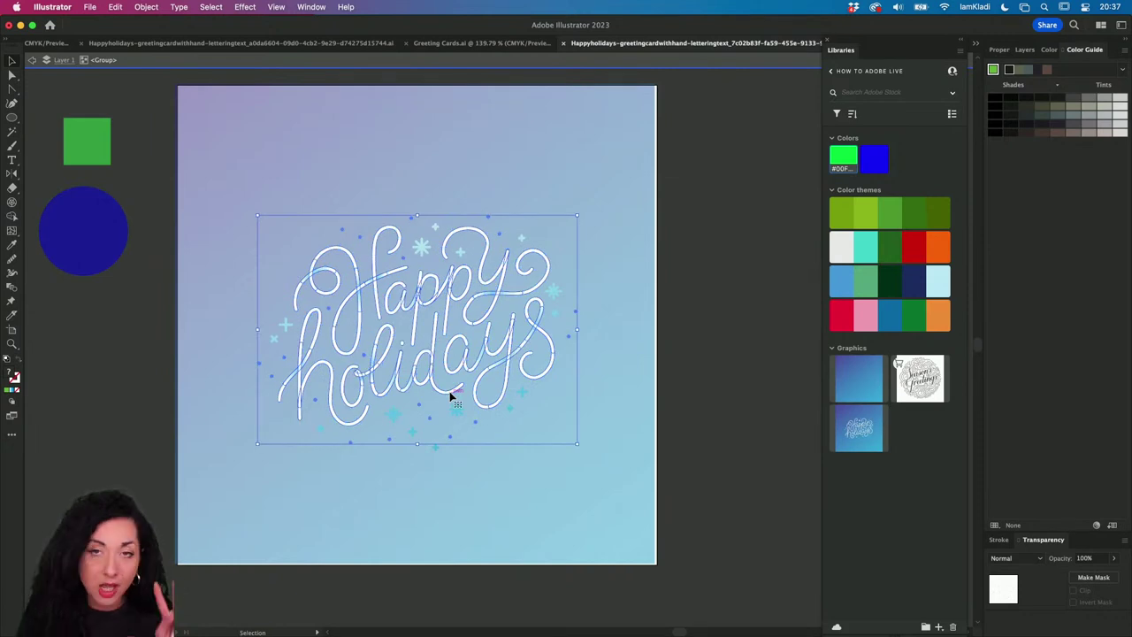
pyautogui.moveTo(451, 287); pyautogui.dragTo(888, 421)
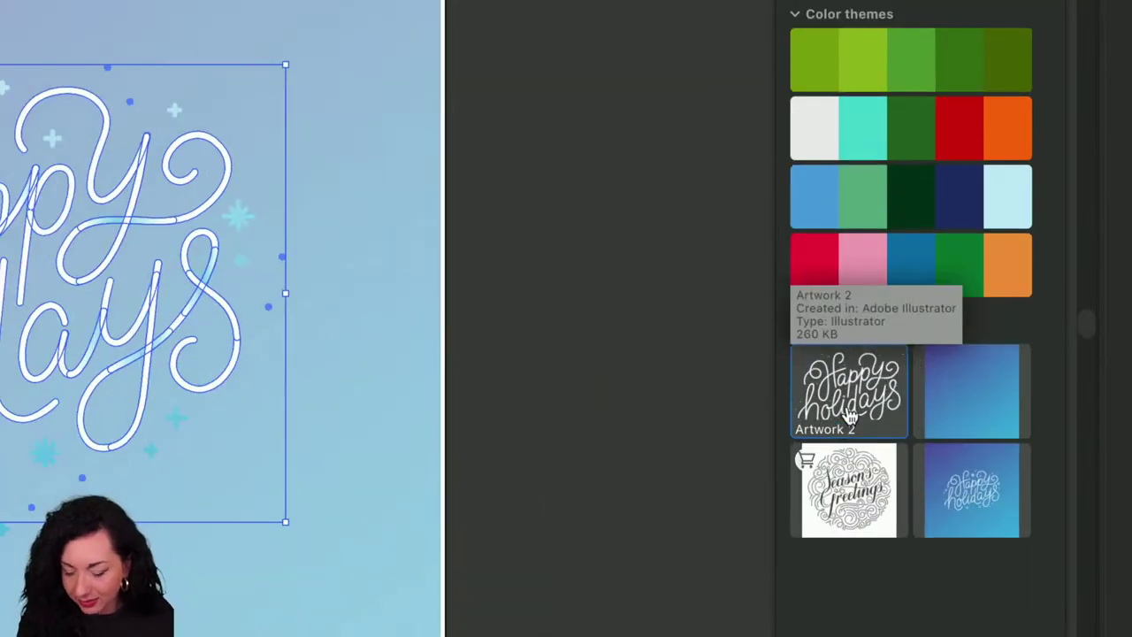
pyautogui.press('a')
pyautogui.press('v')
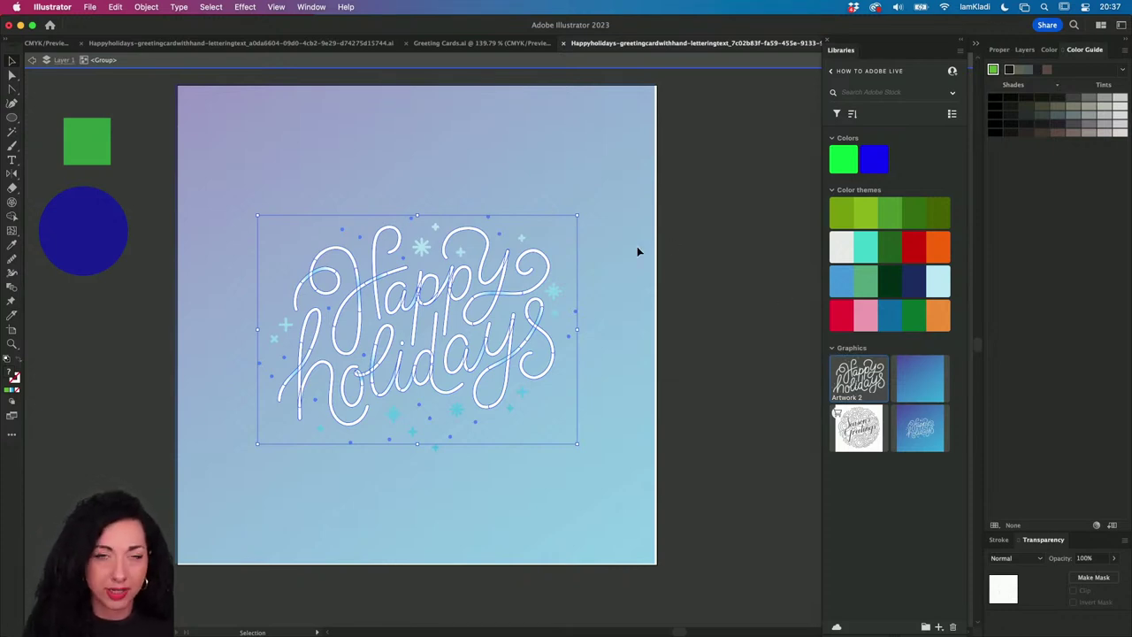
# - Copy the selected Happy holidays lettering and dots into the Greeting Cards.ai document
pyautogui.rightClick(677, 235)
pyautogui.click(676, 235)
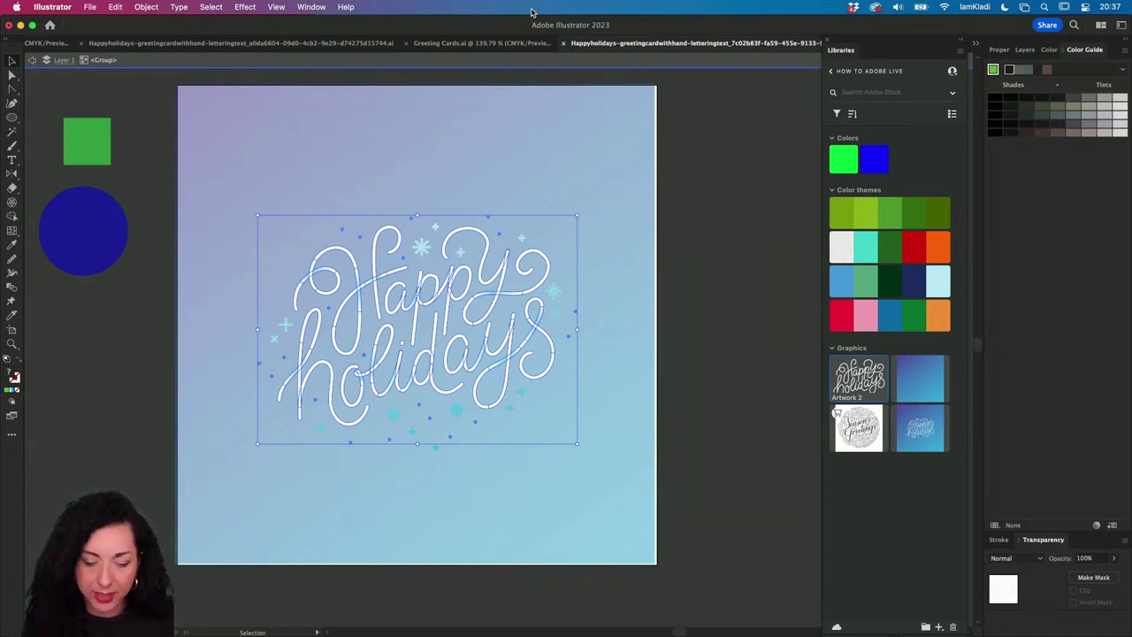
pyautogui.click(480, 42)
pyautogui.click(469, 42)
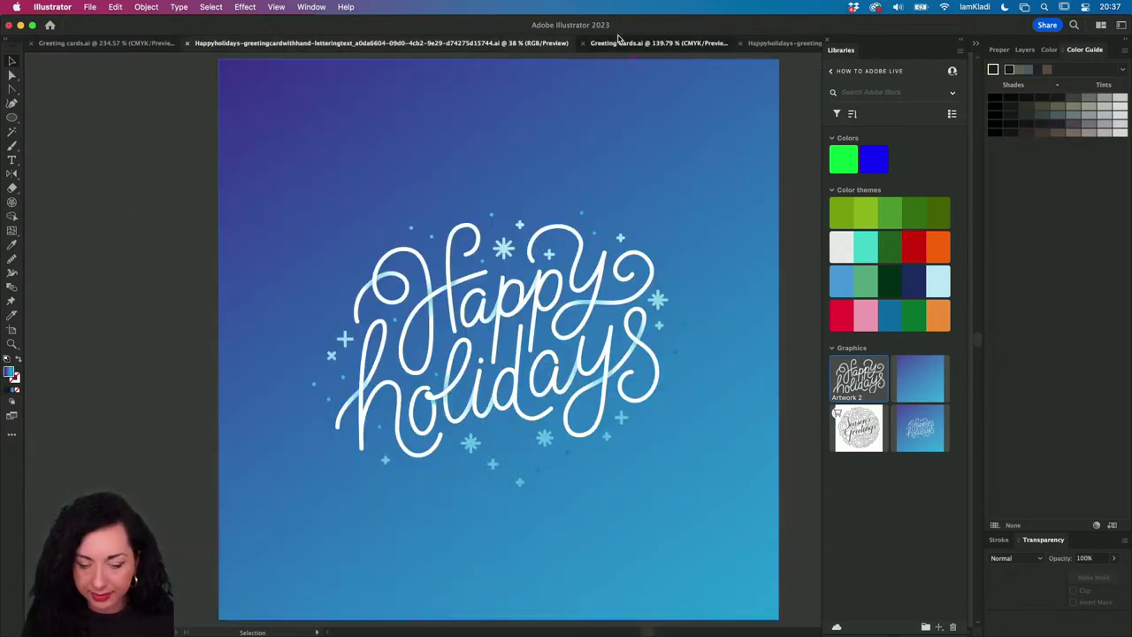
pyautogui.click(659, 42)
pyautogui.press('super+v')
# - Scale down the pasted Happy holidays lettering and place it on the empty canvas beside the wide artboard
pyautogui.scroll(-5, 531, 235)
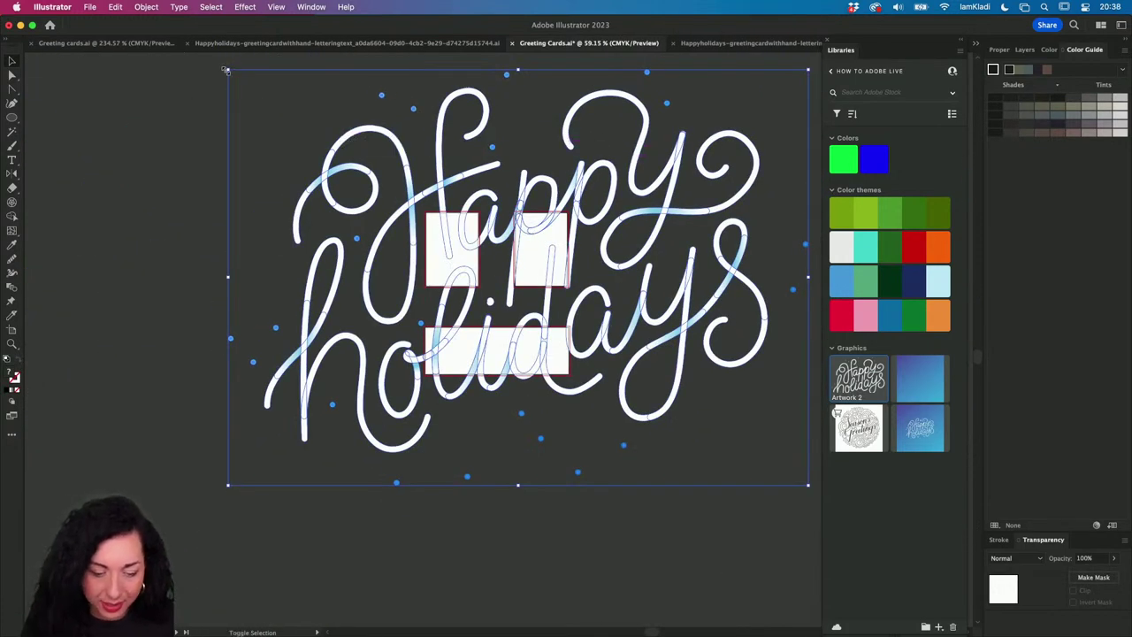
pyautogui.moveTo(228, 69); pyautogui.dragTo(684, 351)
pyautogui.moveTo(730, 442); pyautogui.dragTo(351, 303)
pyautogui.scroll(5, 345, 297)
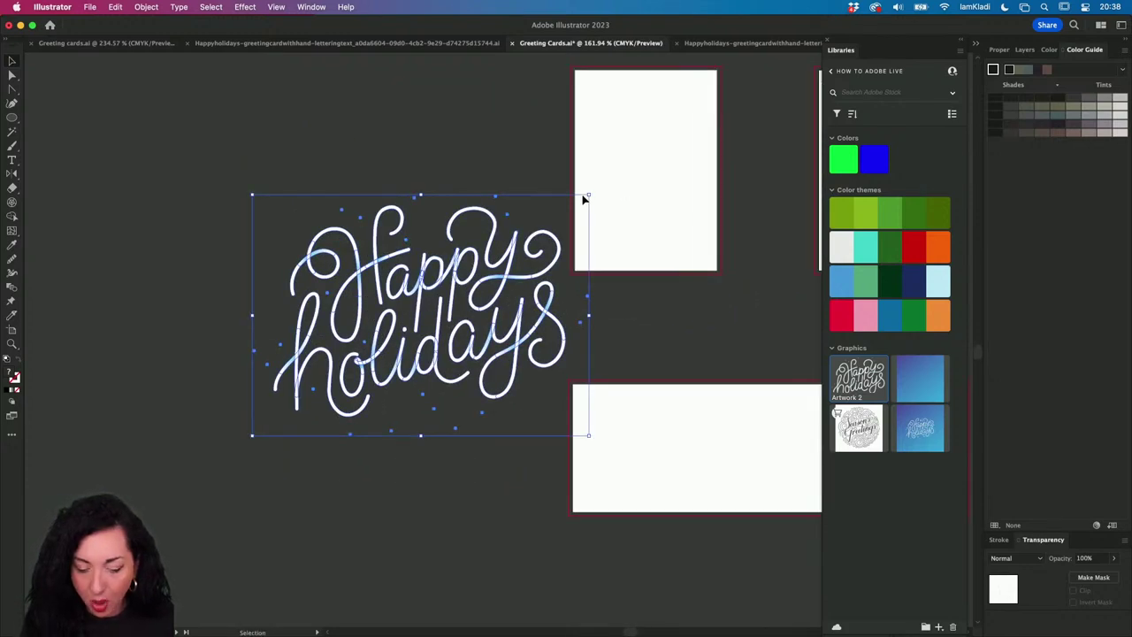
pyautogui.moveTo(586, 192); pyautogui.dragTo(534, 213)
pyautogui.moveTo(434, 313); pyautogui.dragTo(439, 420)
# - Switch to the Adobe Stock home page in Chrome and examine its curated asset collections
pyautogui.moveTo(252, 610)
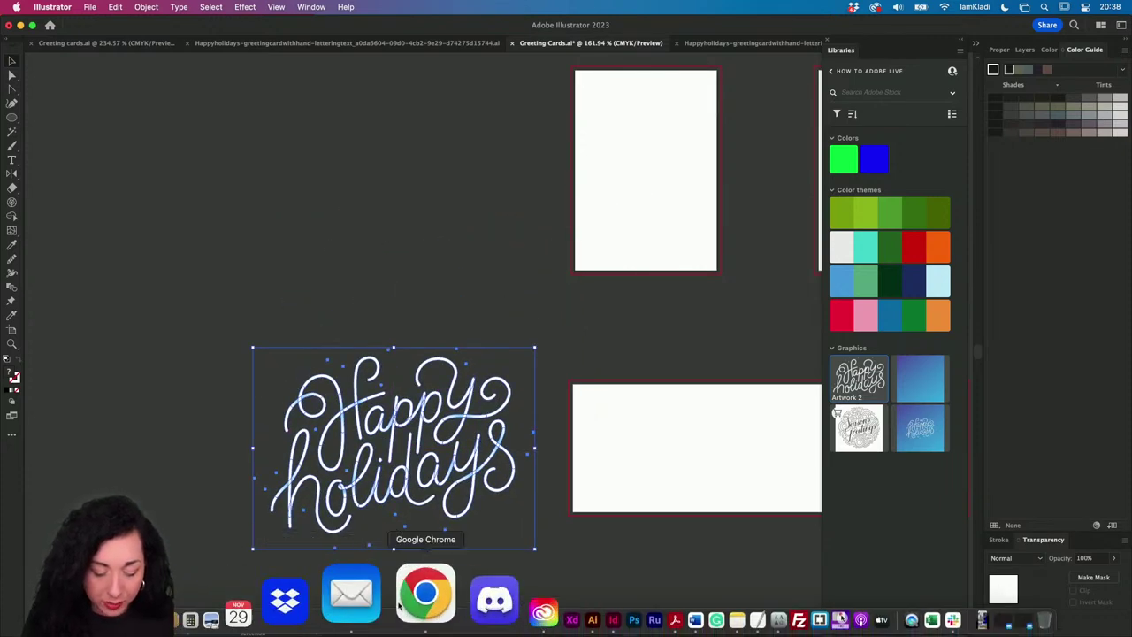
pyautogui.click(402, 595)
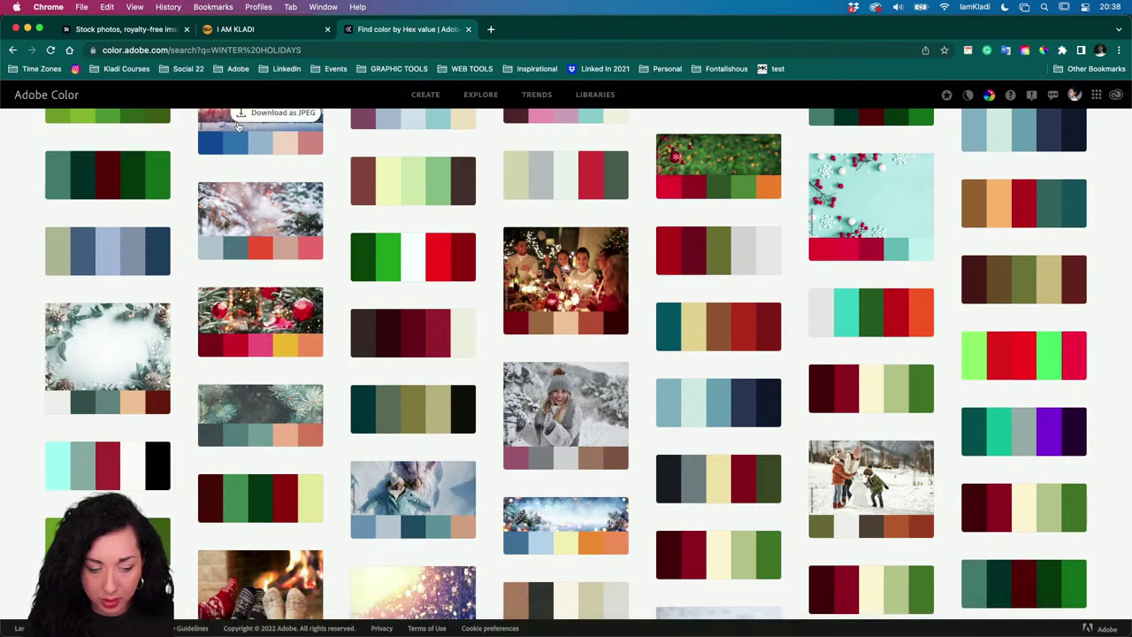
pyautogui.click(139, 31)
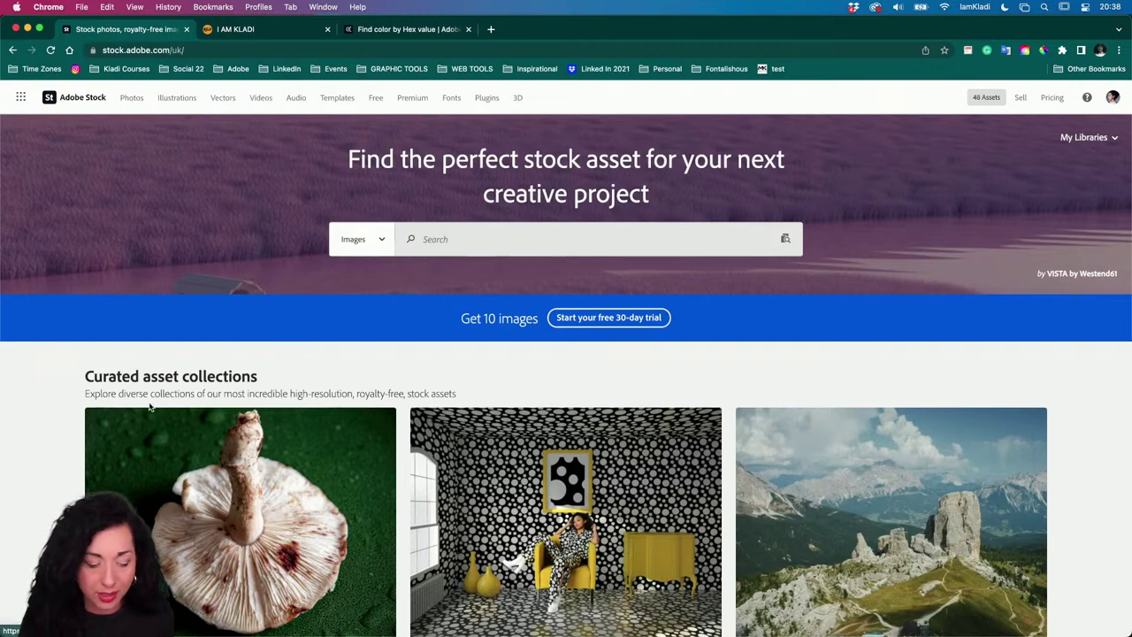
pyautogui.scroll(-3, 149, 406)
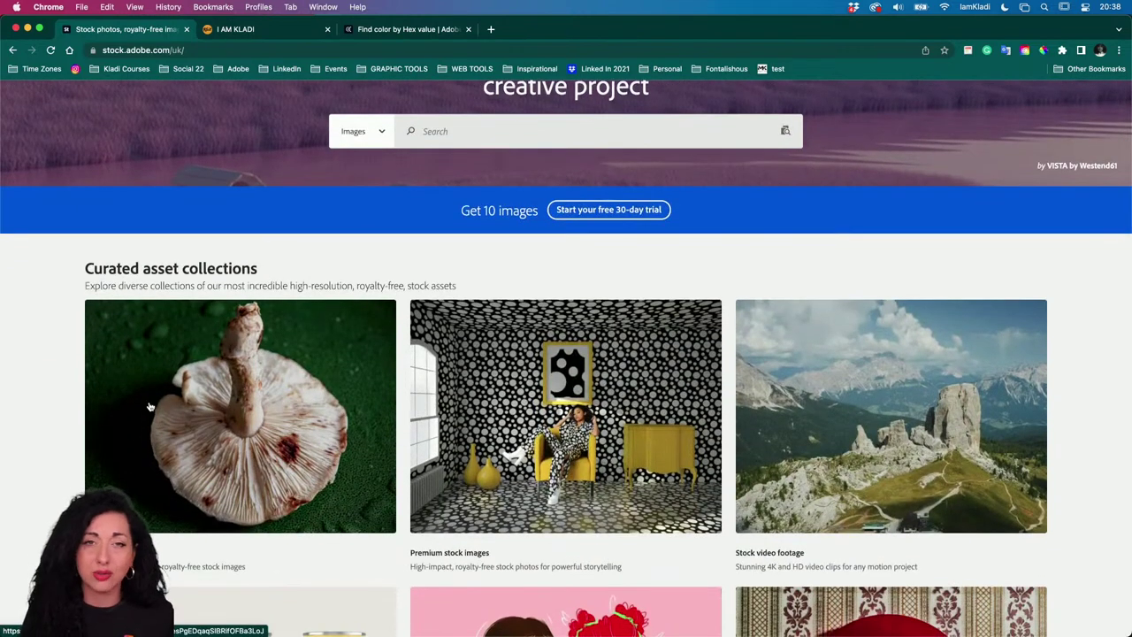
pyautogui.scroll(-5, 149, 406)
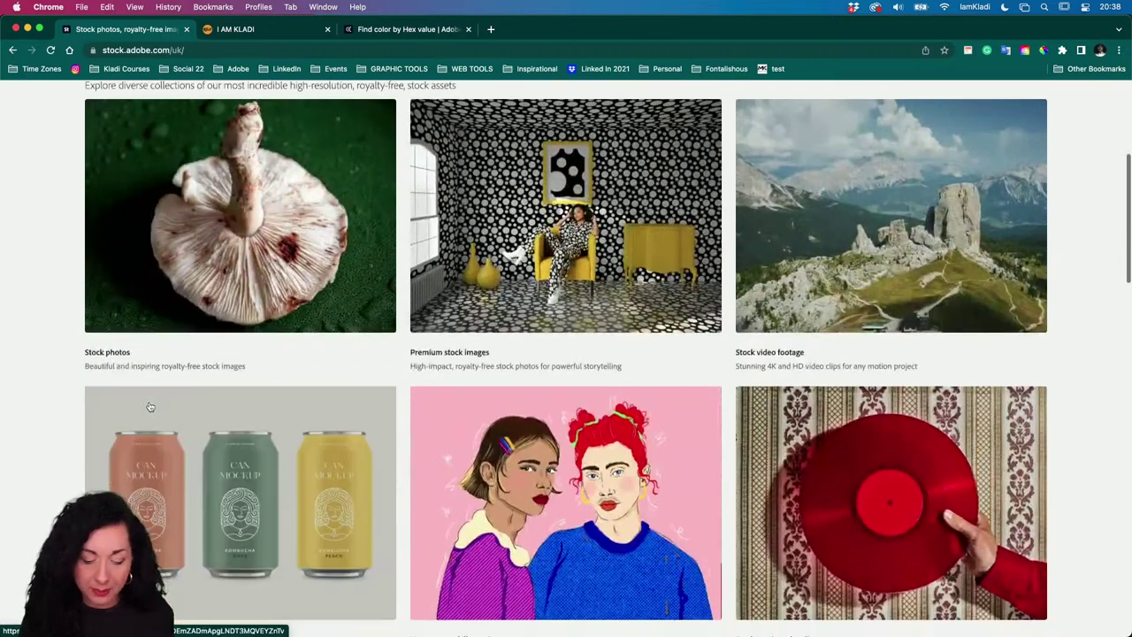
pyautogui.scroll(-4, 150, 406)
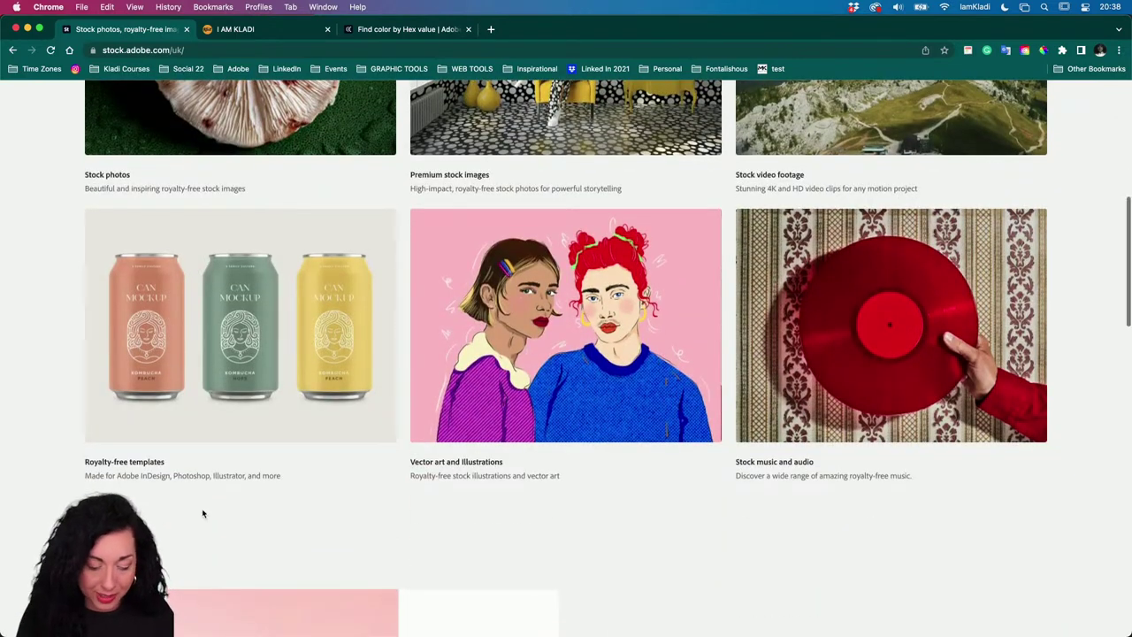
pyautogui.scroll(-6, 202, 512)
pyautogui.scroll(10, 218, 469)
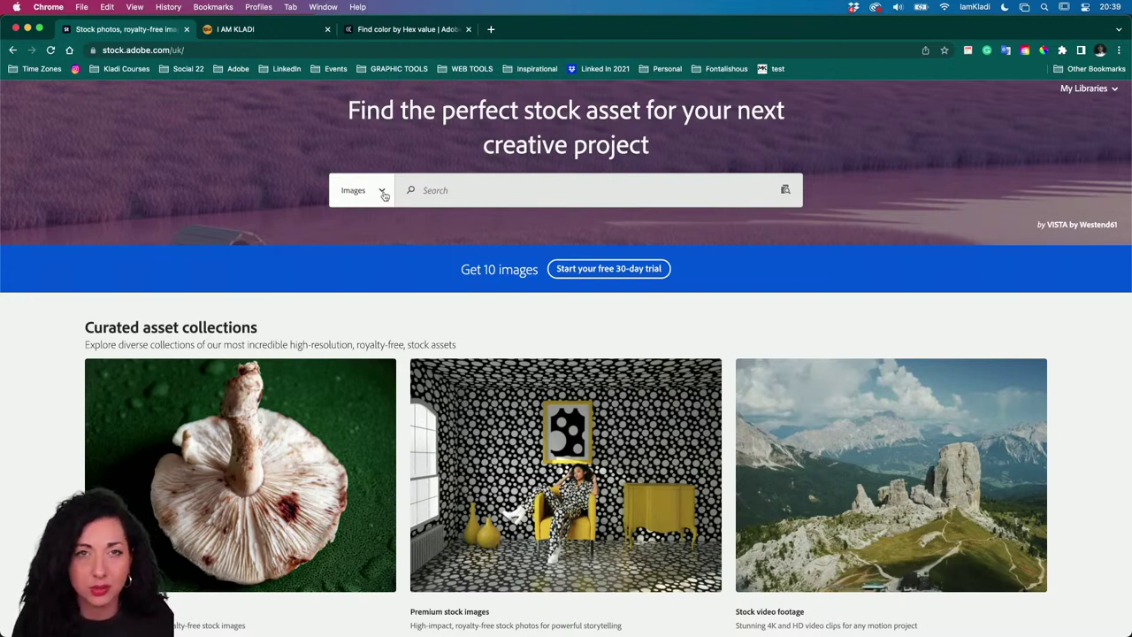
# - Search Adobe Stock images for holidays and check the available asset type options
pyautogui.click(454, 191)
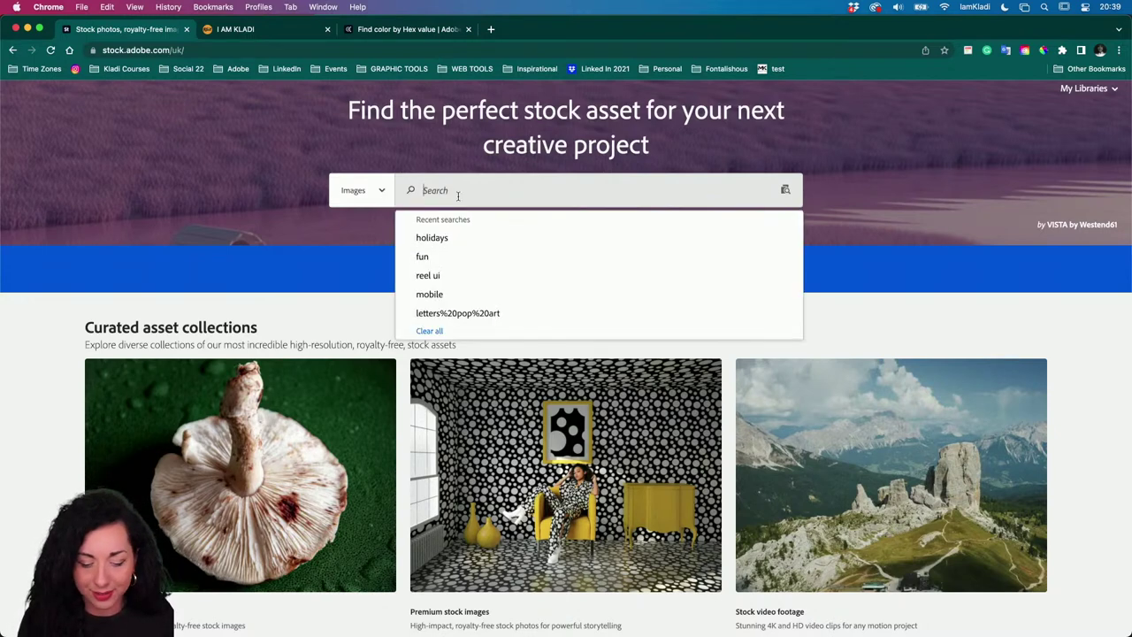
pyautogui.click(455, 236)
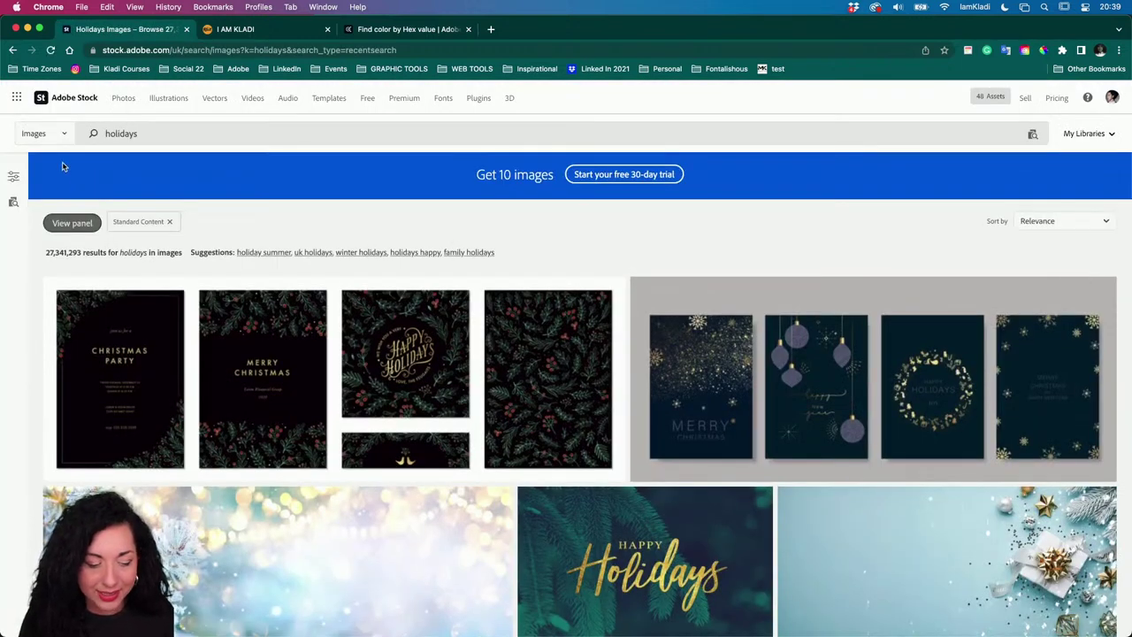
pyautogui.click(44, 133)
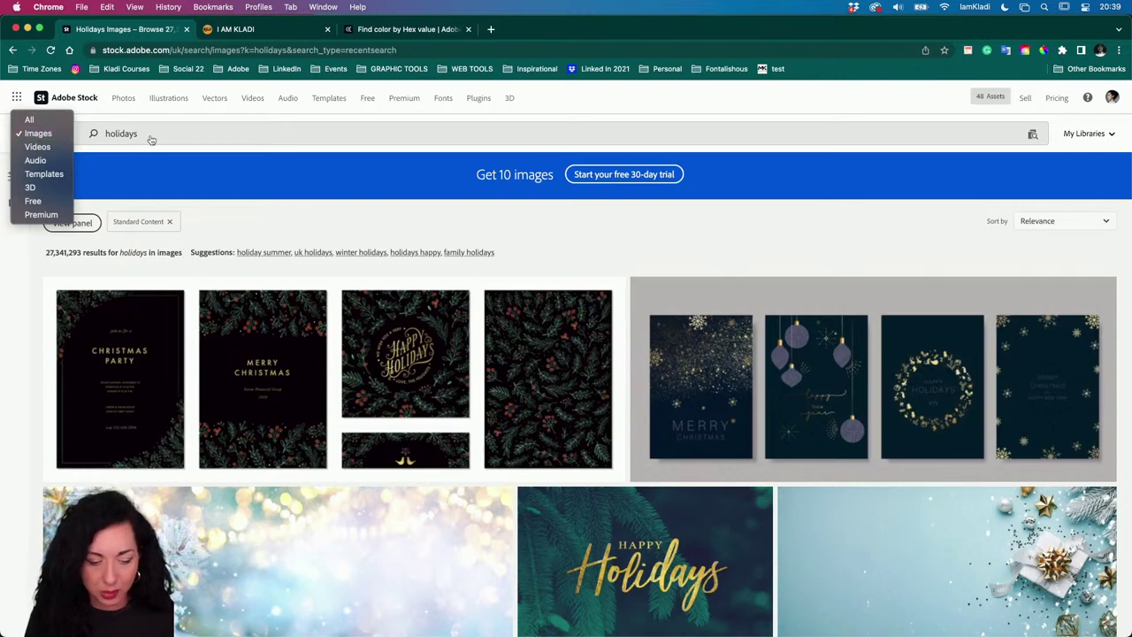
pyautogui.click(233, 232)
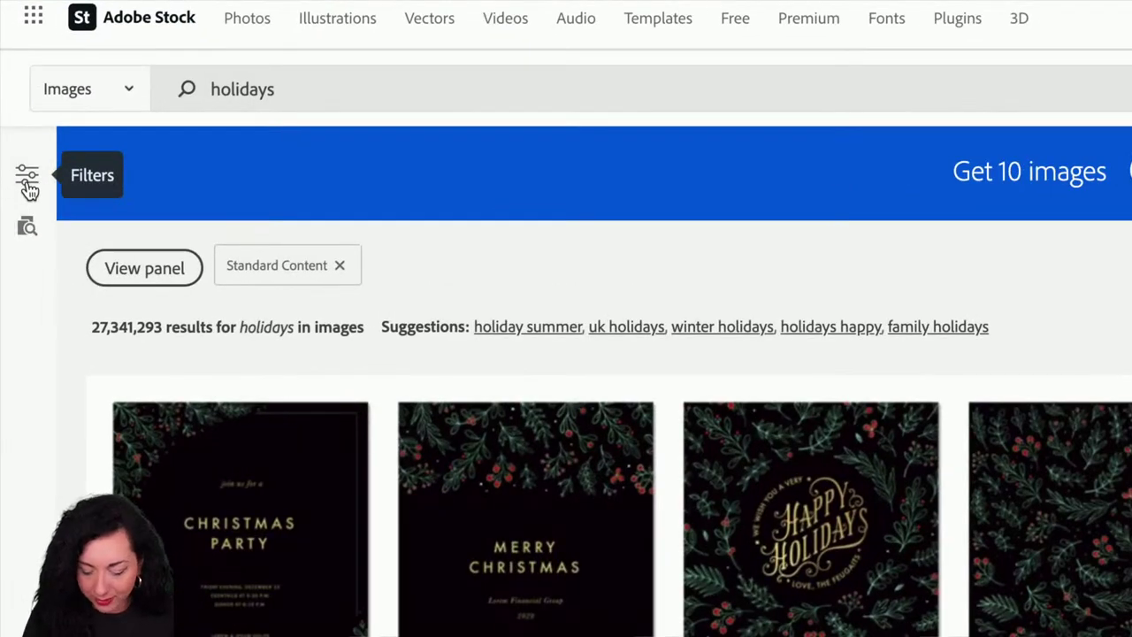
# - Display the search filters and limit the holidays image results to vectors
pyautogui.click(28, 182)
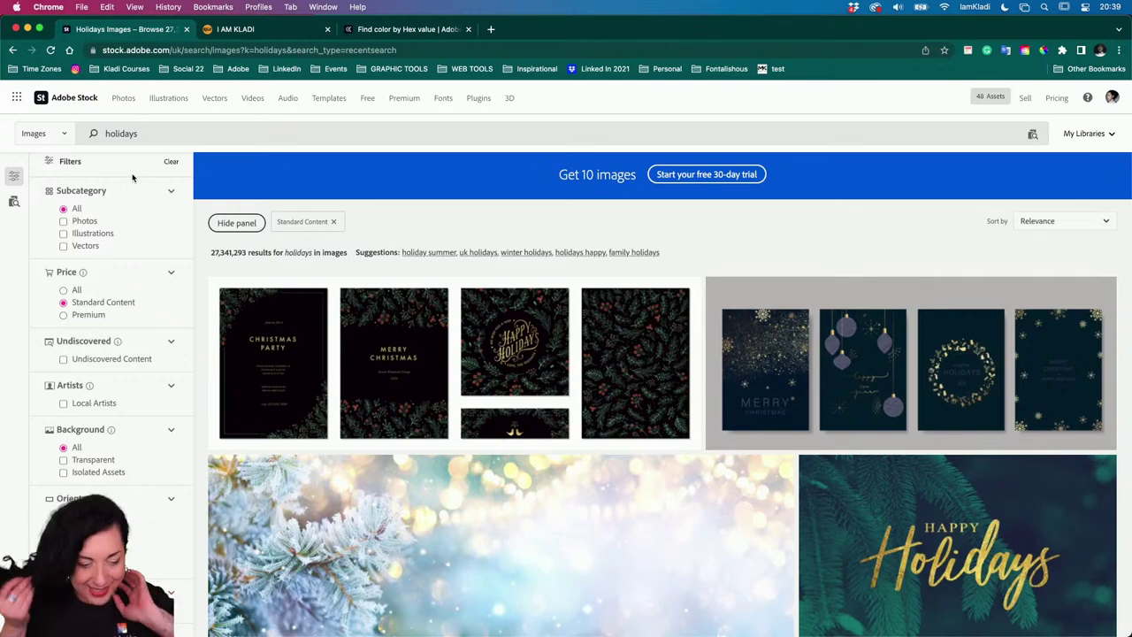
pyautogui.click(89, 248)
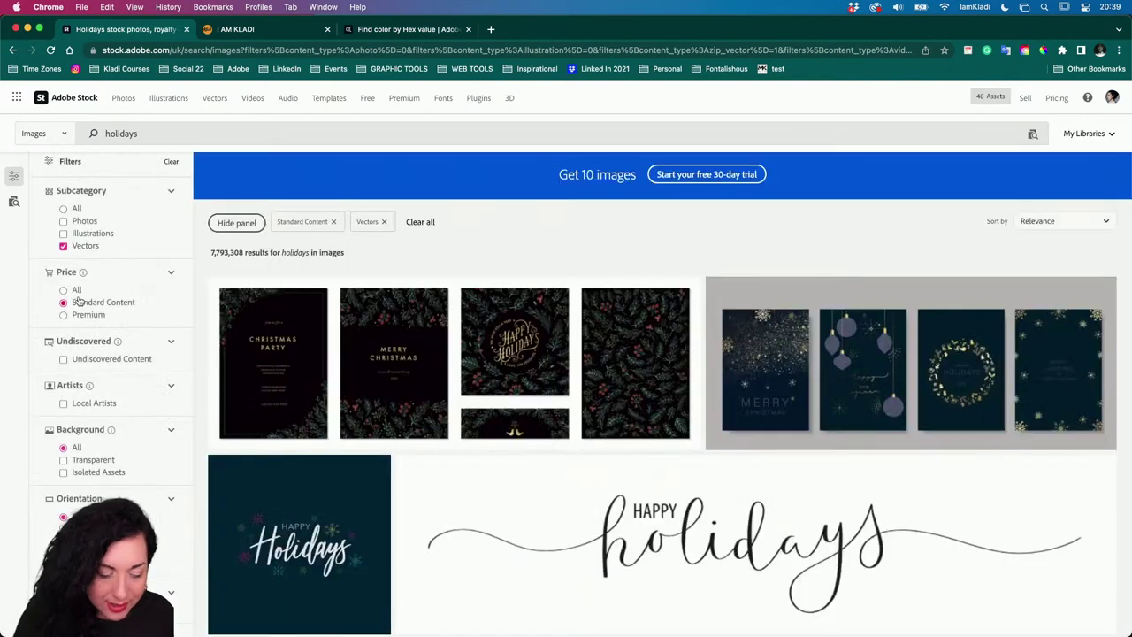
# - Narrow the holidays vectors to assets by local artists with a transparent background
pyautogui.scroll(-2, 80, 305)
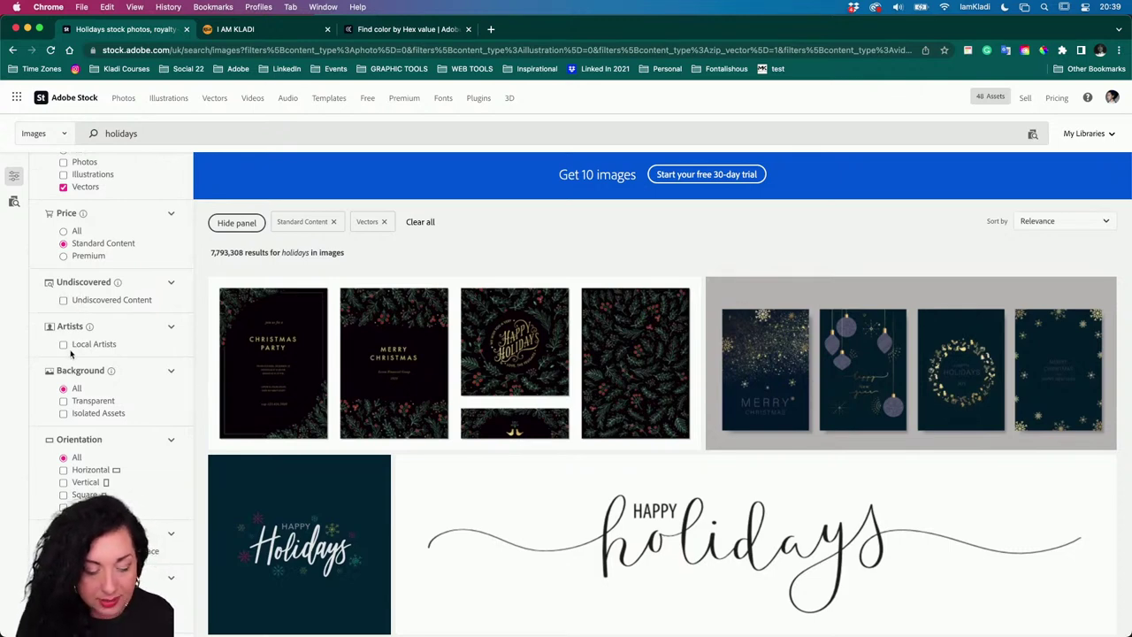
pyautogui.click(70, 349)
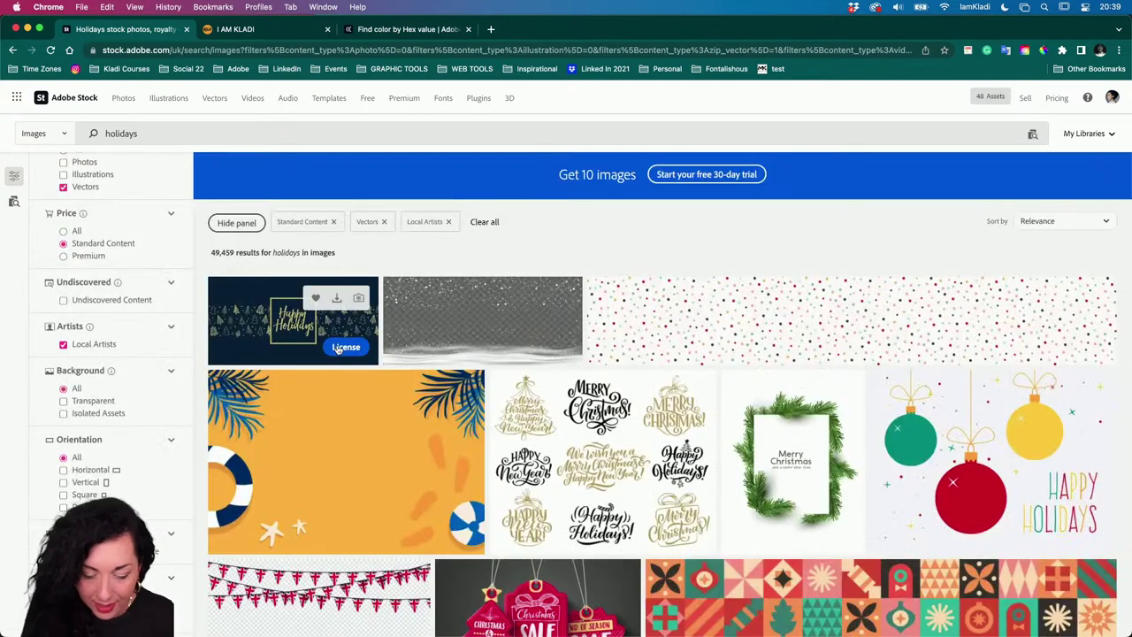
pyautogui.scroll(-5, 337, 350)
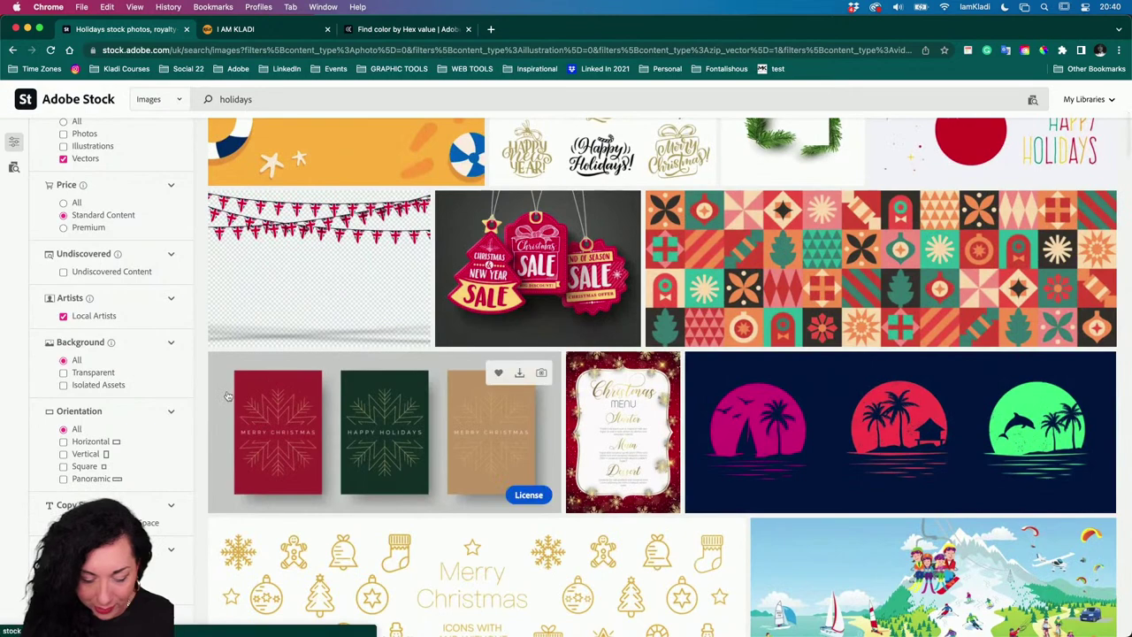
pyautogui.click(92, 372)
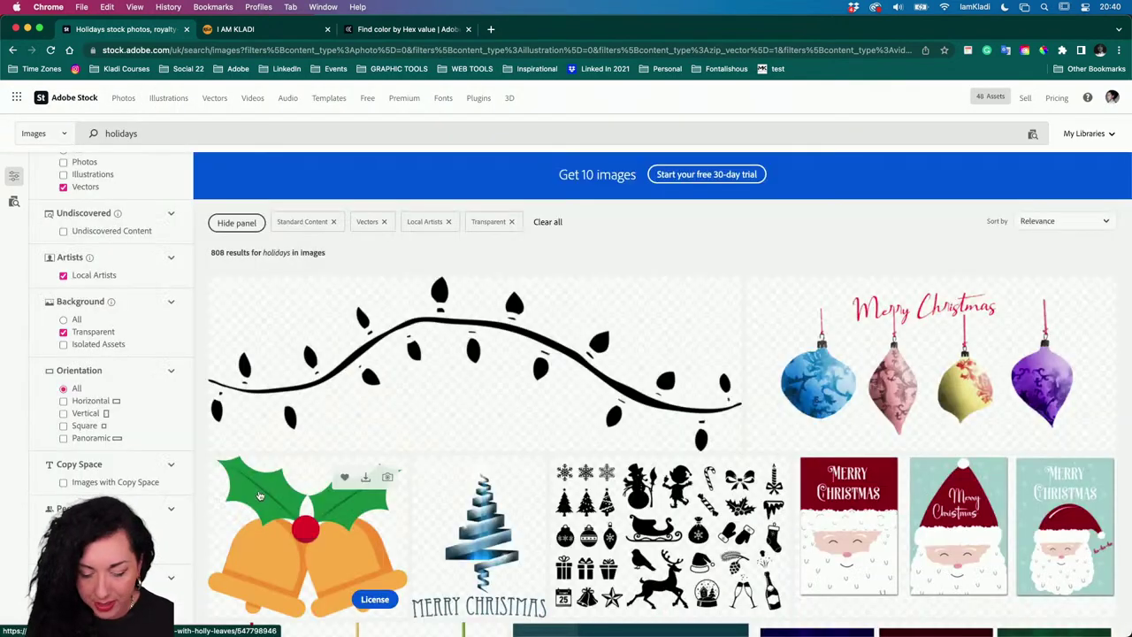
# - Restrict the results to square orientation and exclude images with people
pyautogui.scroll(-2, 707, 364)
pyautogui.scroll(-5, 708, 362)
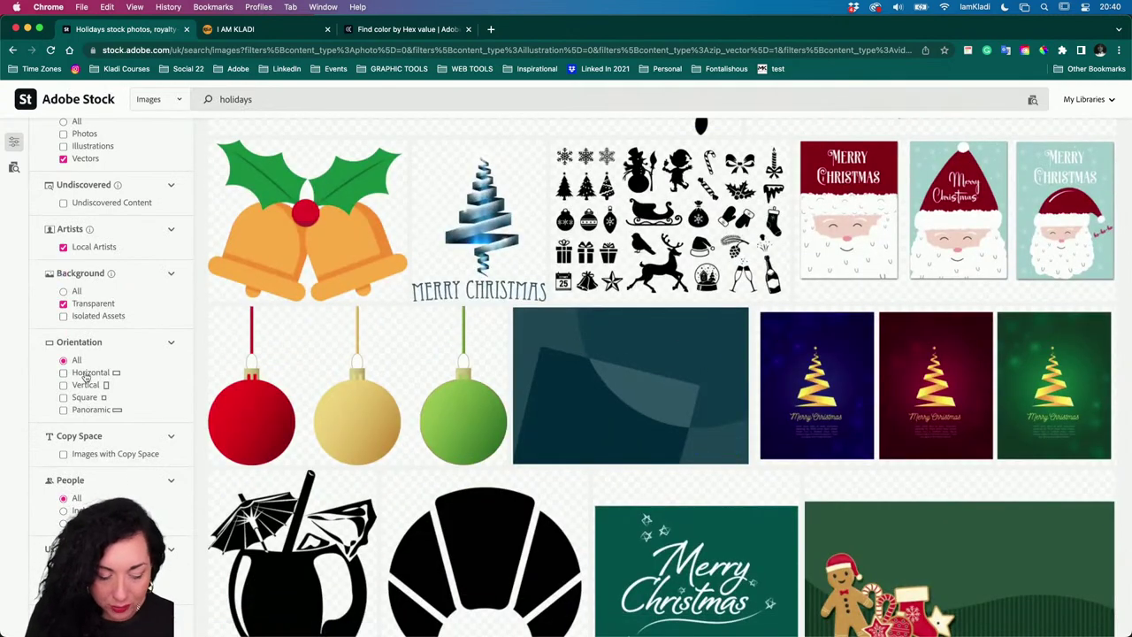
pyautogui.click(83, 396)
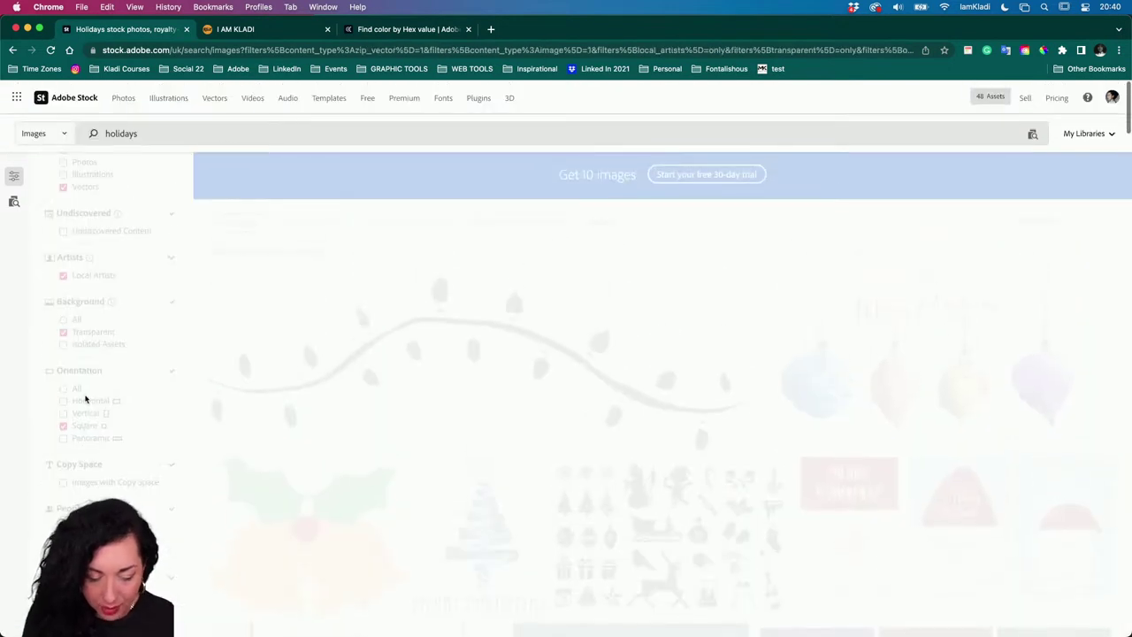
pyautogui.scroll(-3, 85, 399)
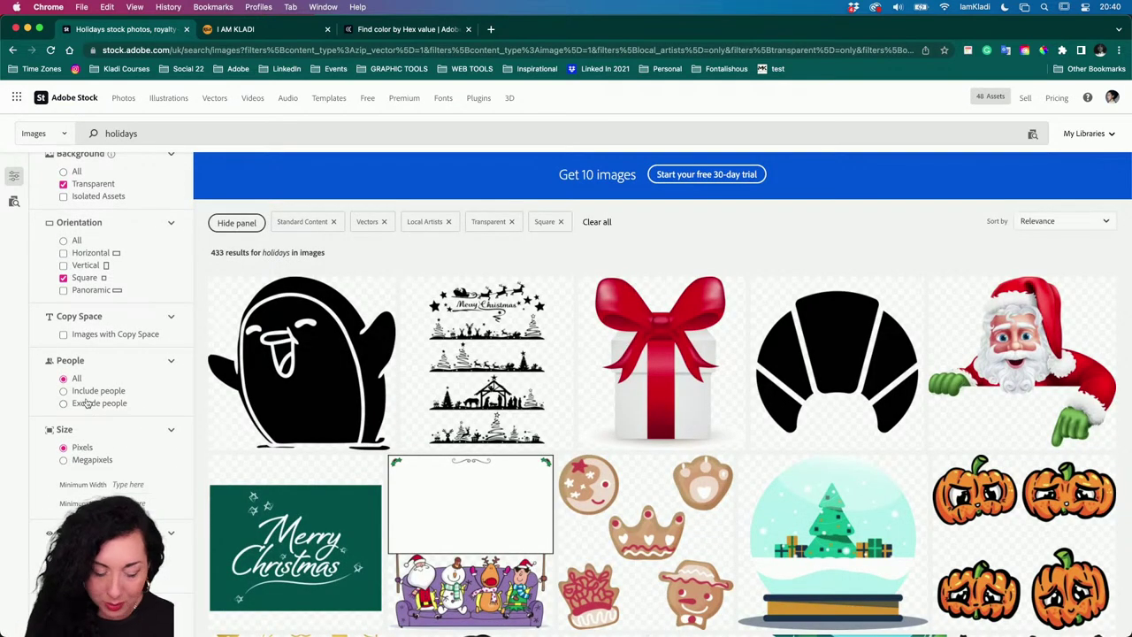
pyautogui.click(100, 405)
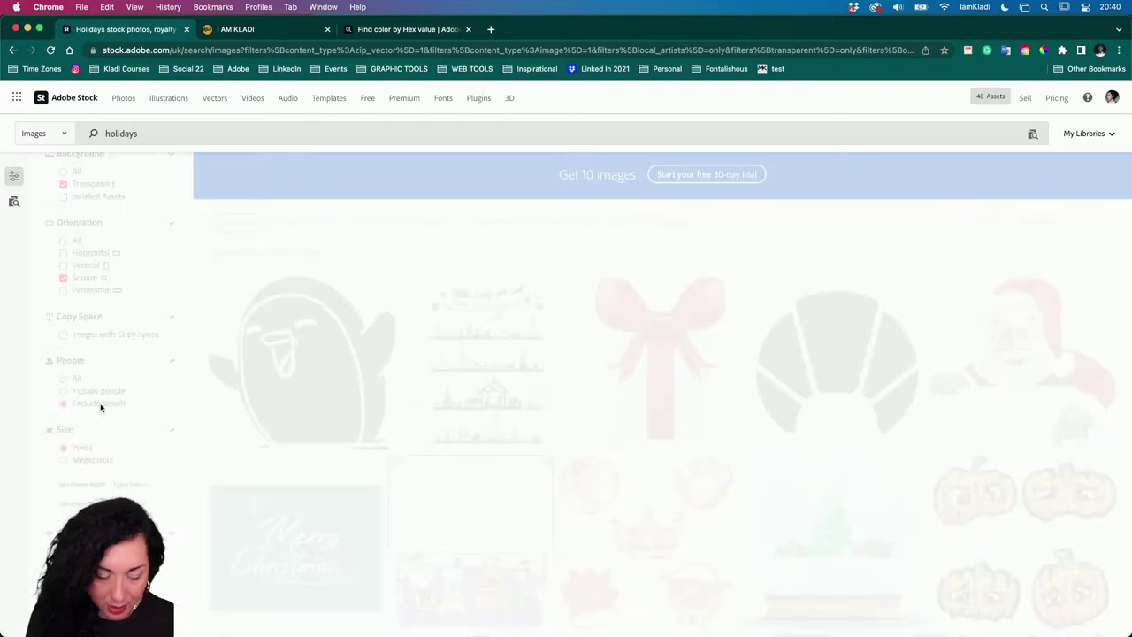
# - Filter the holidays results by the red color #E60909
pyautogui.scroll(-1, 101, 408)
pyautogui.scroll(-3, 100, 407)
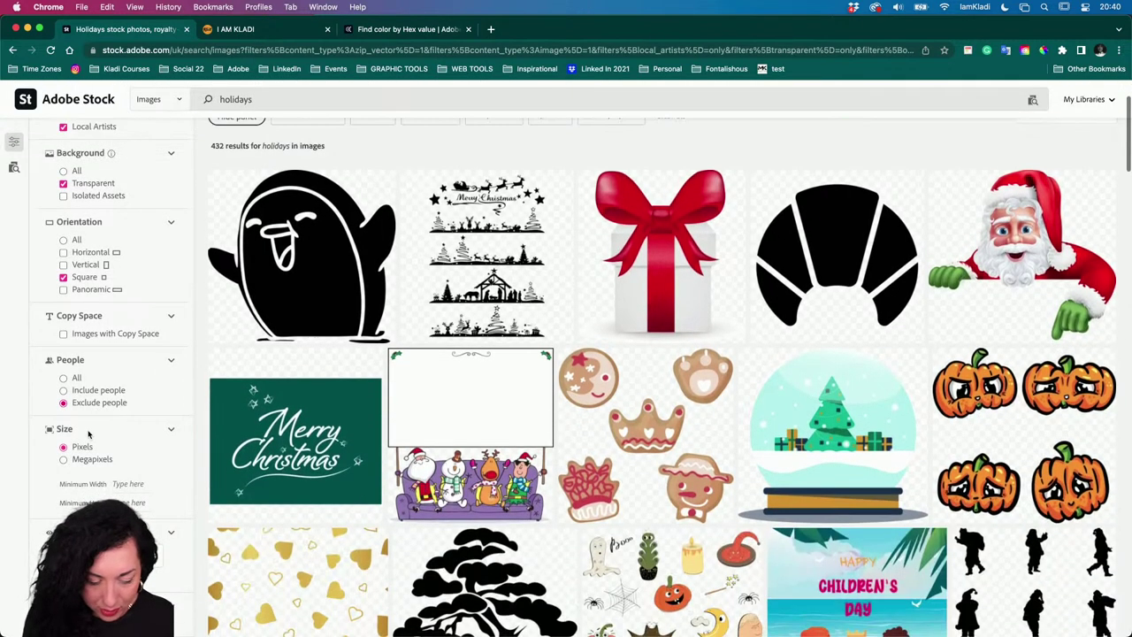
pyautogui.scroll(-3, 84, 490)
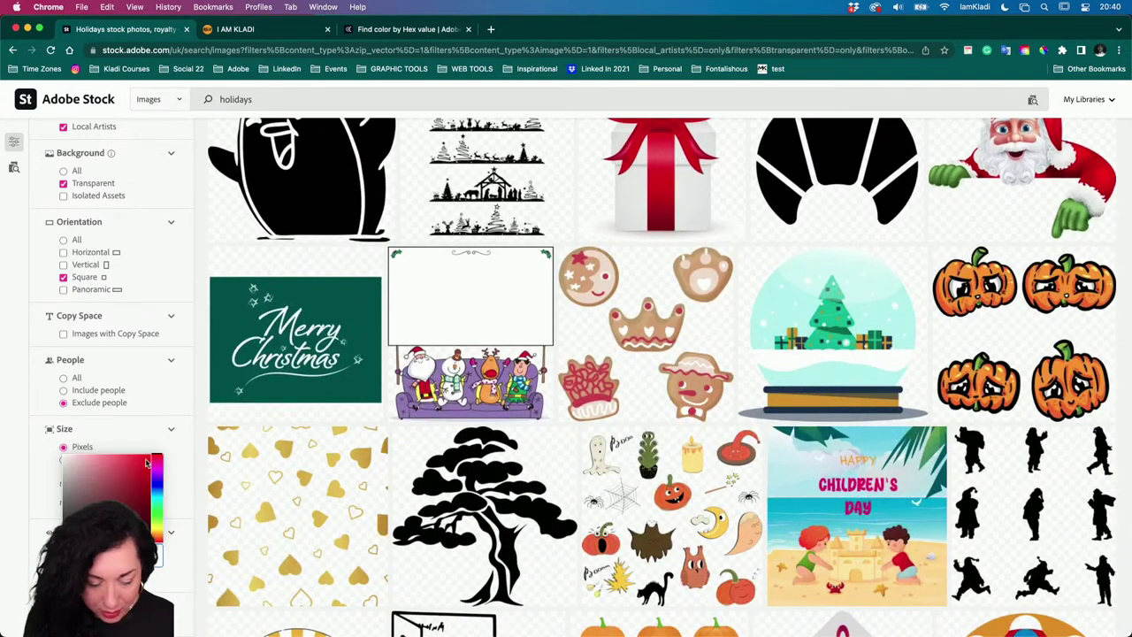
pyautogui.press('Return')
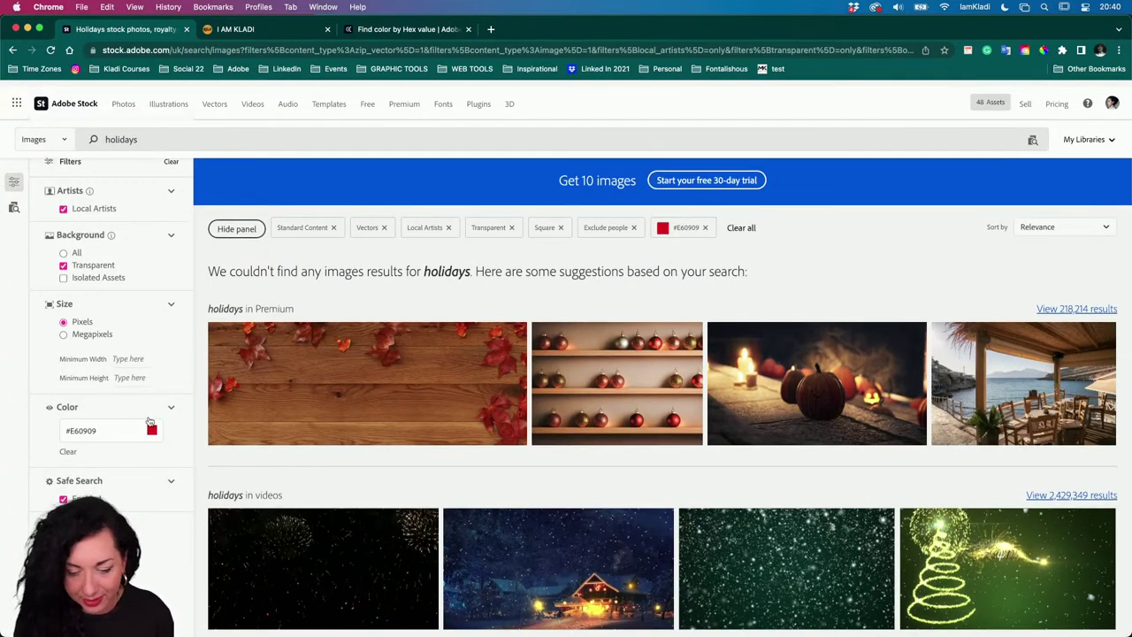
# - Look through the suggested holidays assets and remove the color filter
pyautogui.scroll(-2, 580, 449)
pyautogui.scroll(-6, 579, 449)
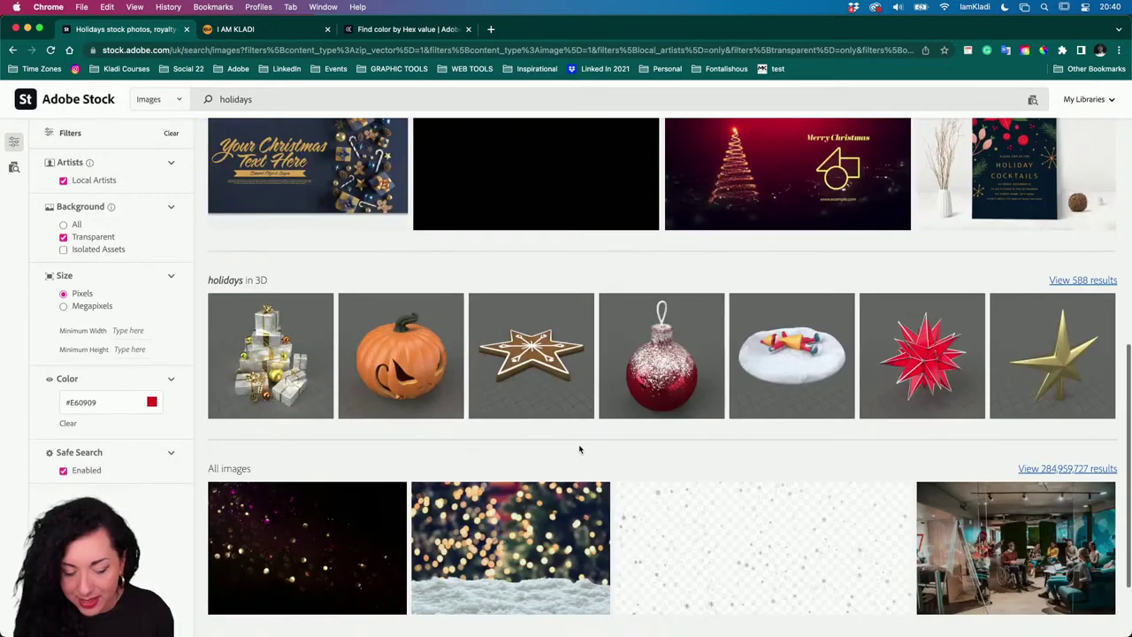
pyautogui.scroll(-2, 579, 449)
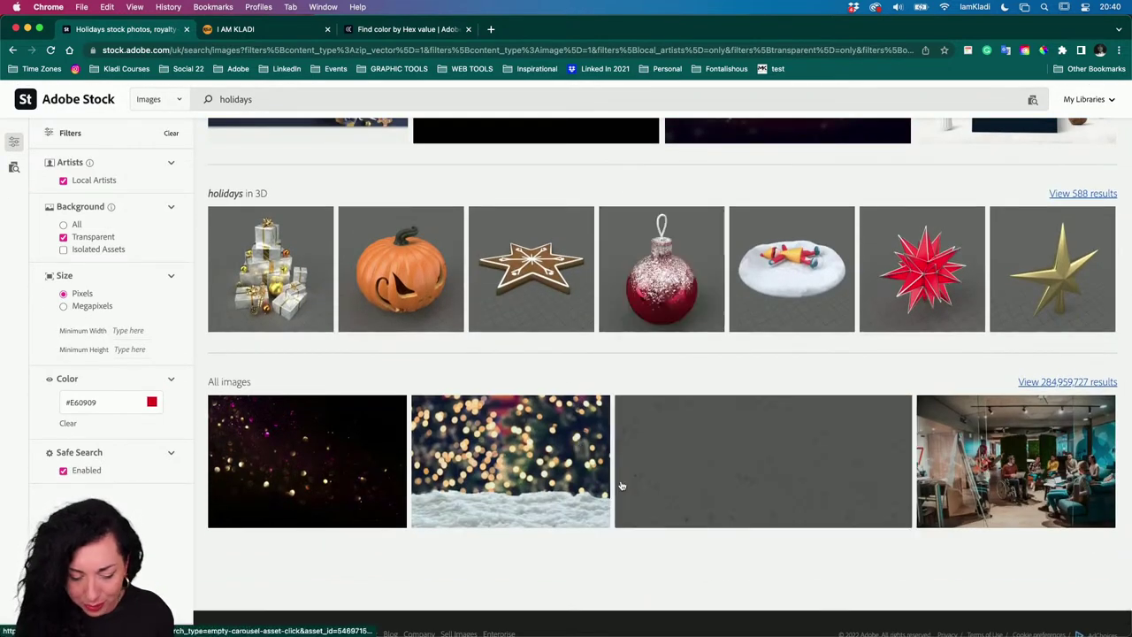
pyautogui.scroll(10, 618, 483)
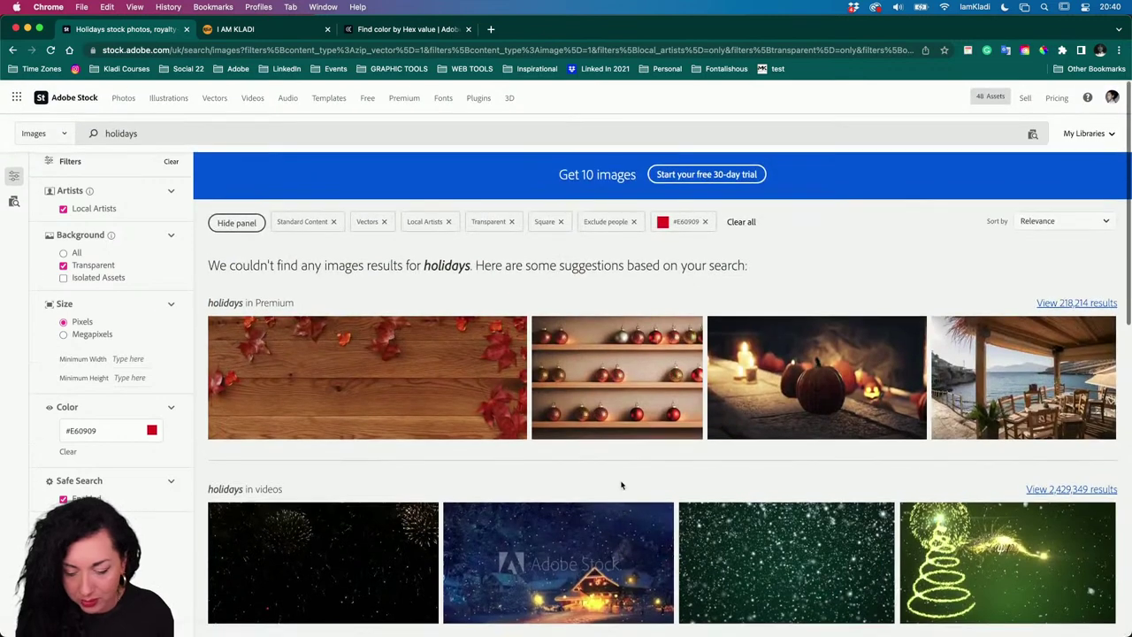
pyautogui.click(68, 451)
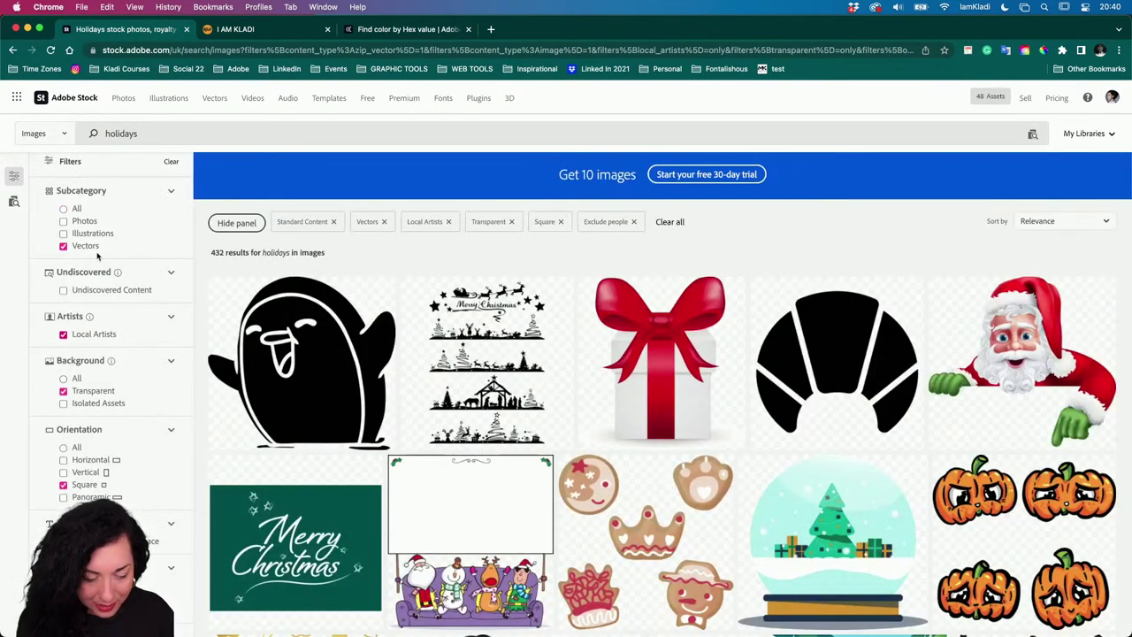
# - Clear all applied filters, limit the results to vectors only, and browse them for holiday lettering
pyautogui.click(171, 162)
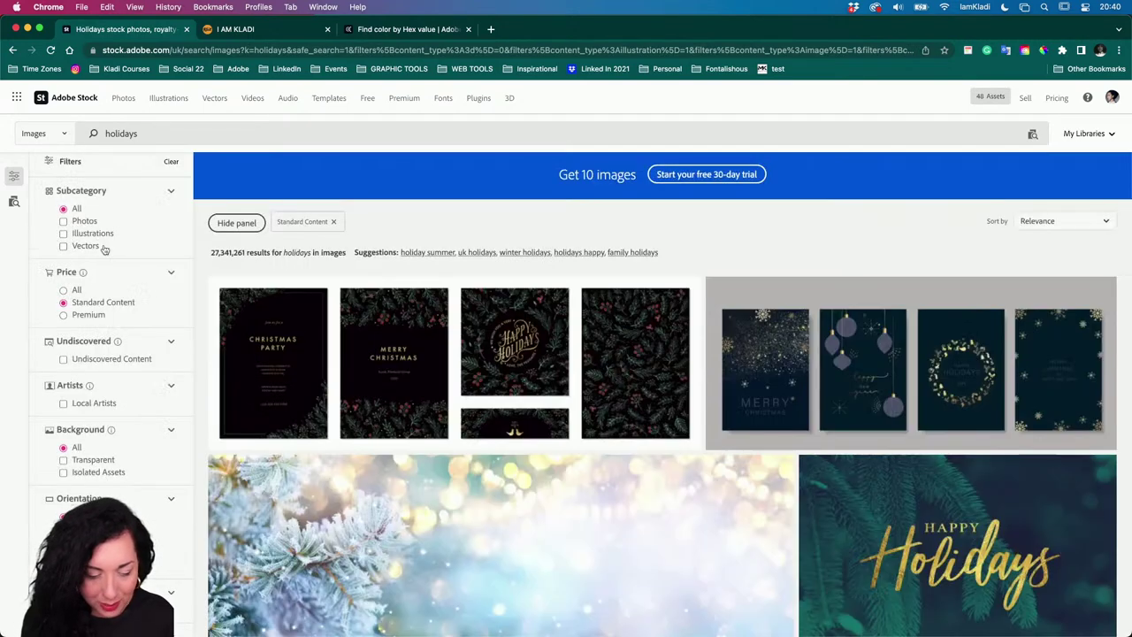
pyautogui.click(100, 247)
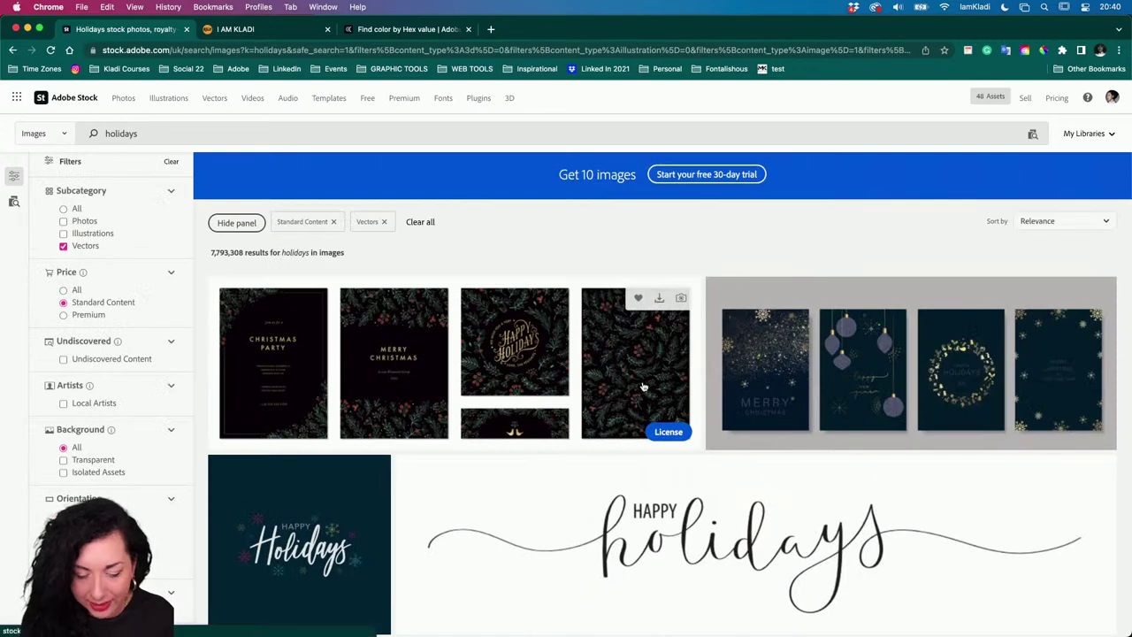
pyautogui.scroll(-15, 587, 451)
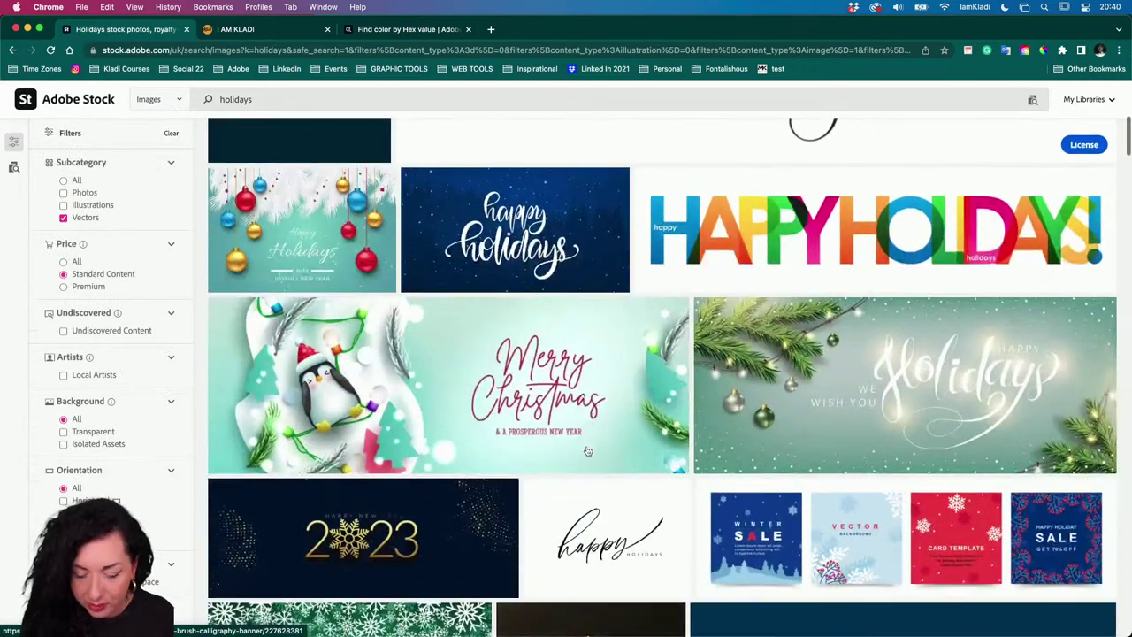
pyautogui.scroll(-10, 587, 451)
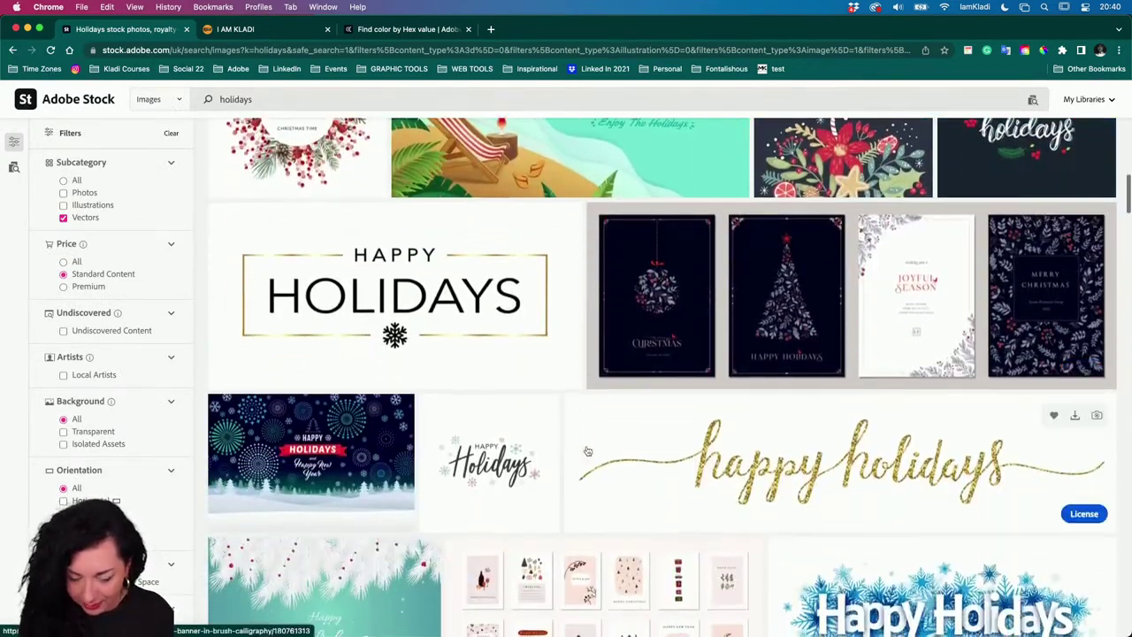
pyautogui.scroll(-10, 587, 451)
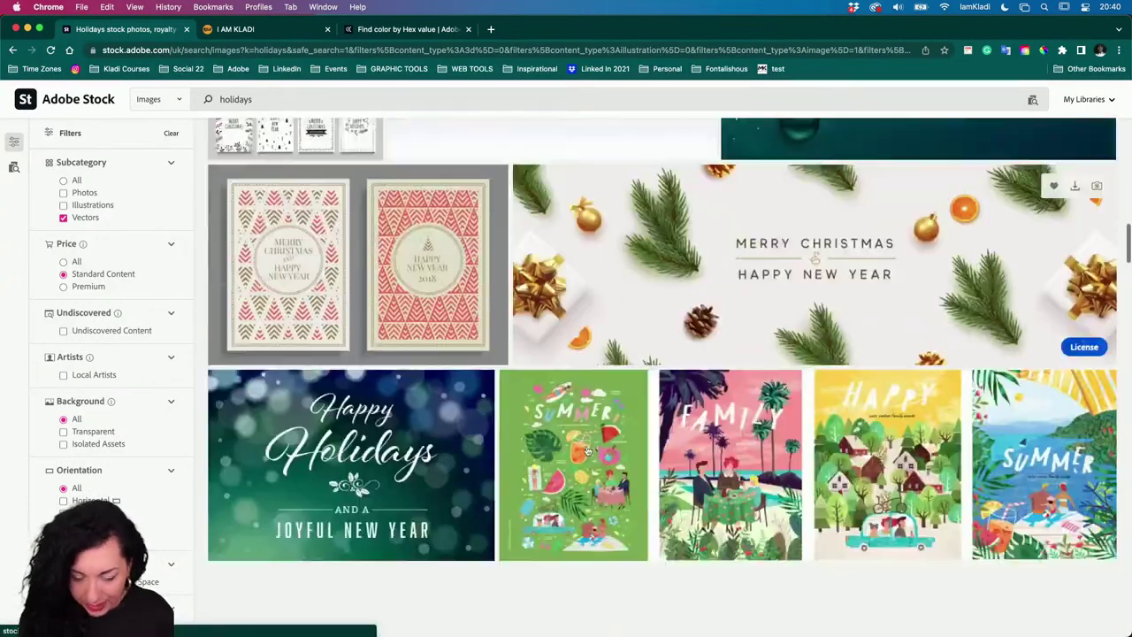
pyautogui.scroll(-10, 587, 451)
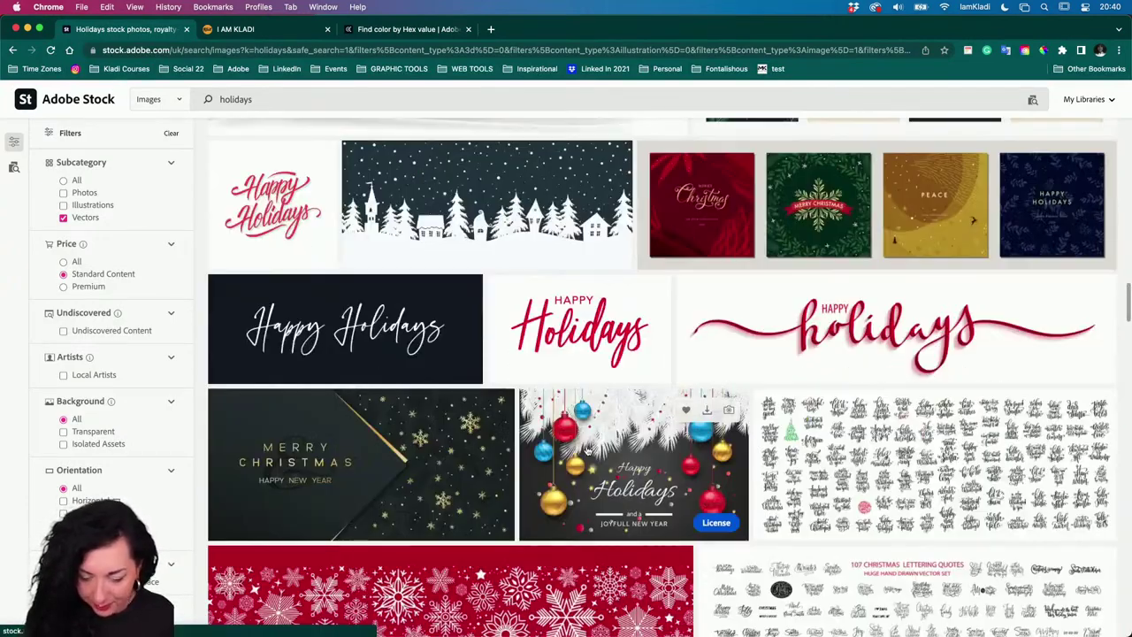
pyautogui.scroll(-4, 940, 465)
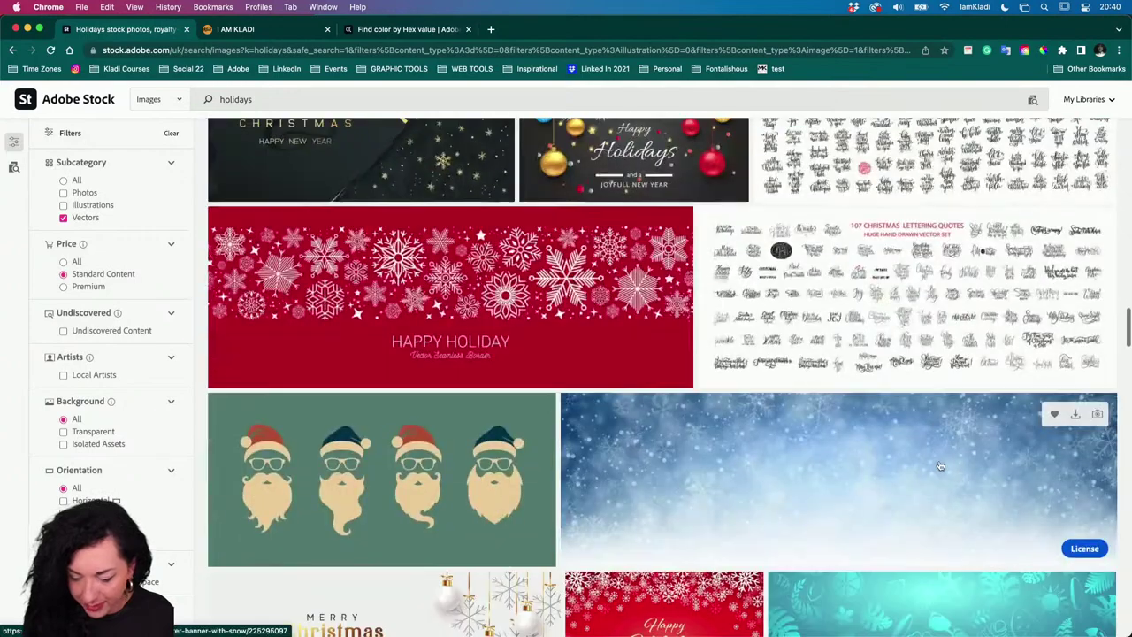
# - Open the "set of 100 black ink christmas and happy new year celebration" asset and examine its lettering in the enlarged preview
pyautogui.click(900, 358)
pyautogui.click(460, 365)
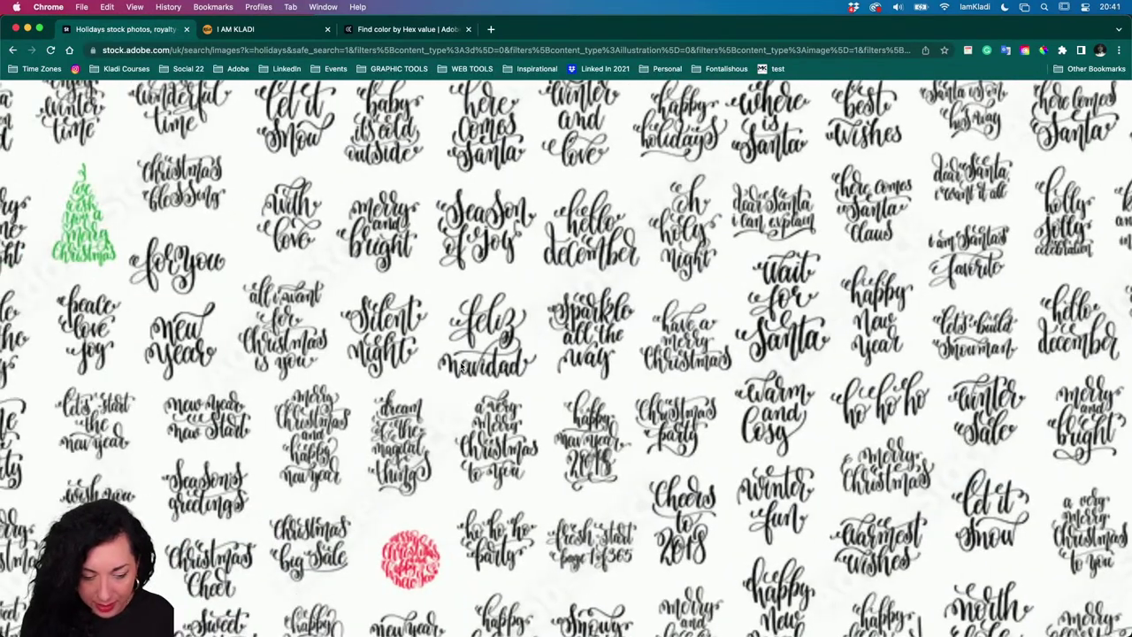
pyautogui.click(461, 366)
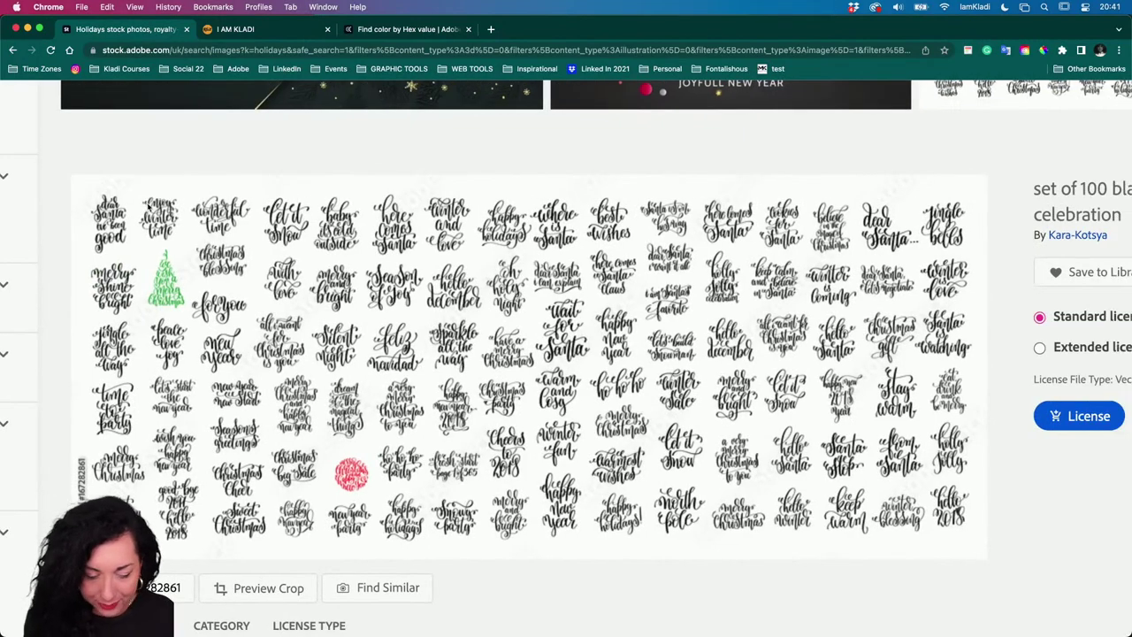
pyautogui.click(164, 267)
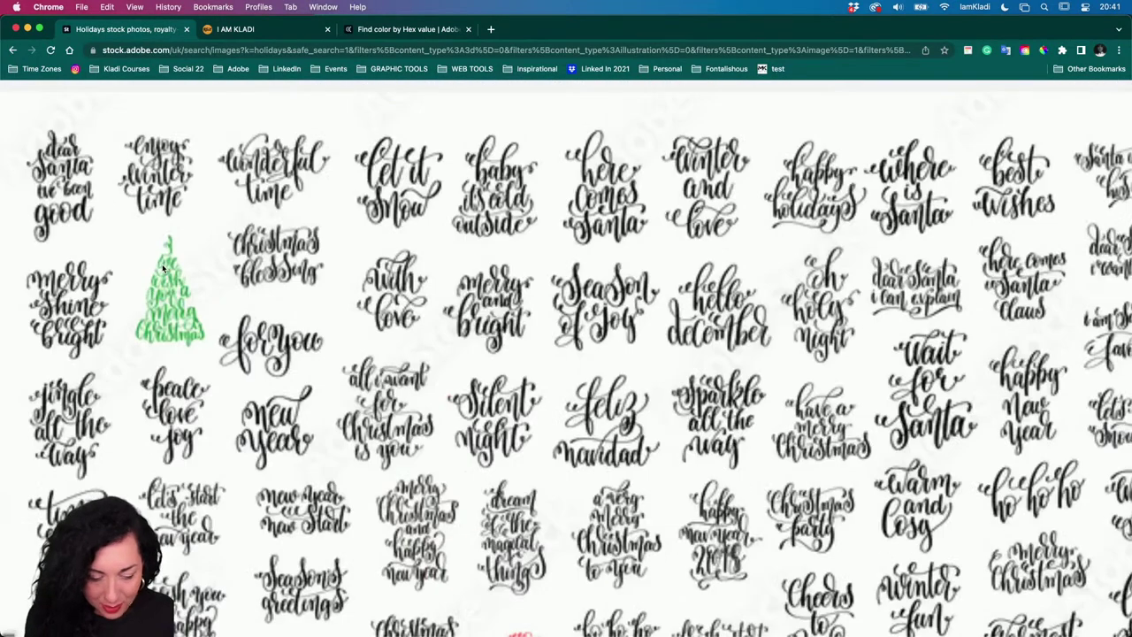
pyautogui.click(152, 279)
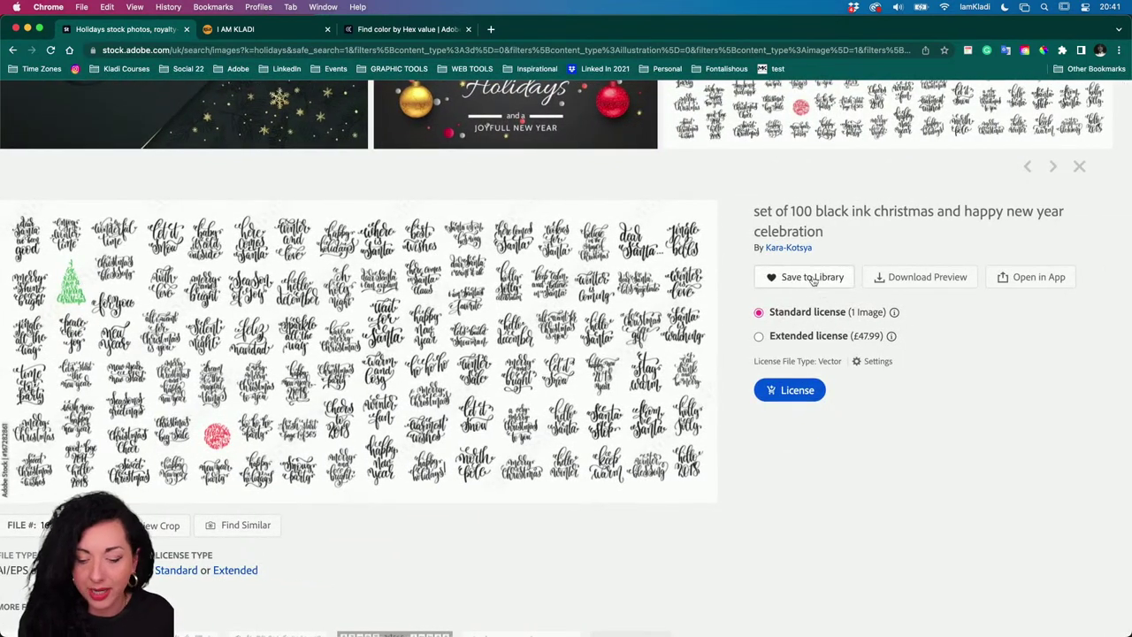
# - Save the black ink lettering set to the libraries and move it to the HOW TO ADOBE LIVE library
pyautogui.click(812, 279)
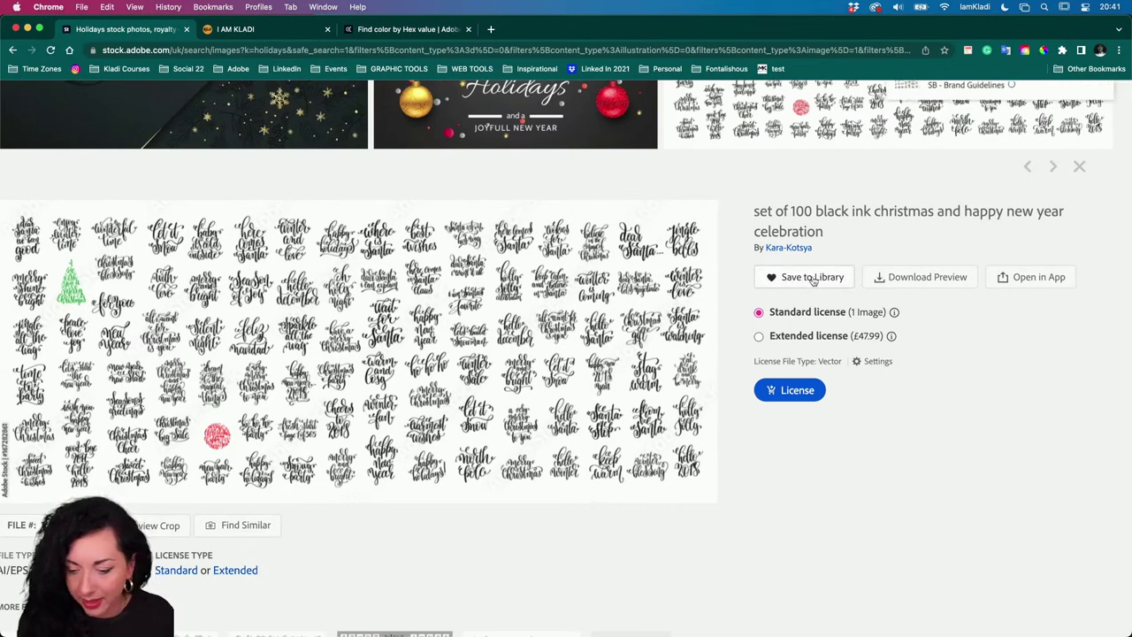
pyautogui.scroll(1, 1015, 122)
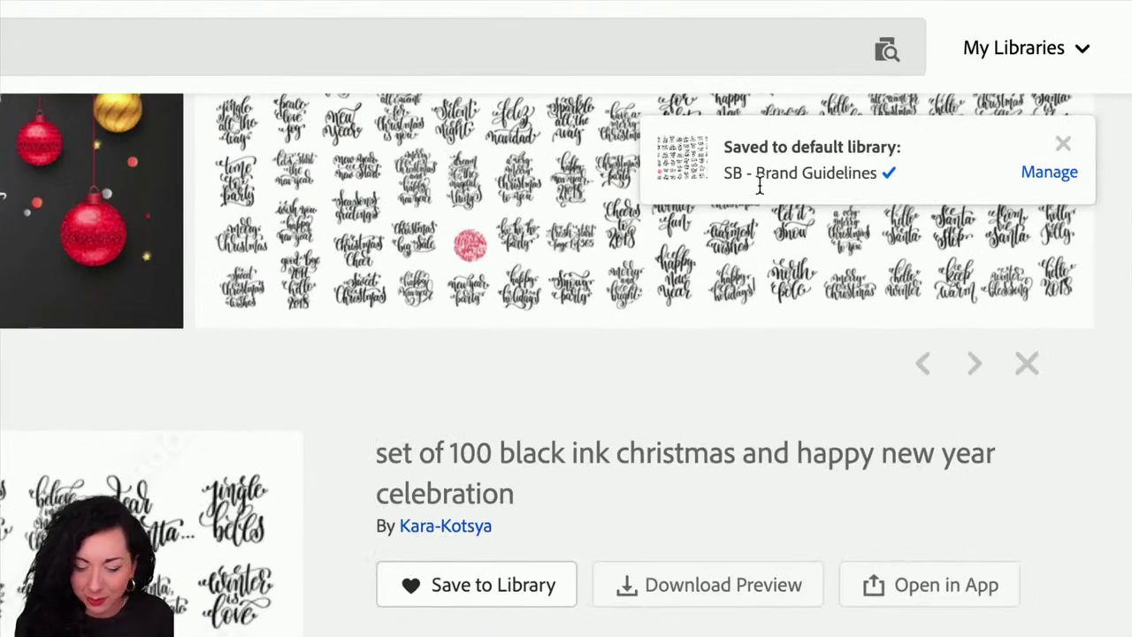
pyautogui.click(1052, 177)
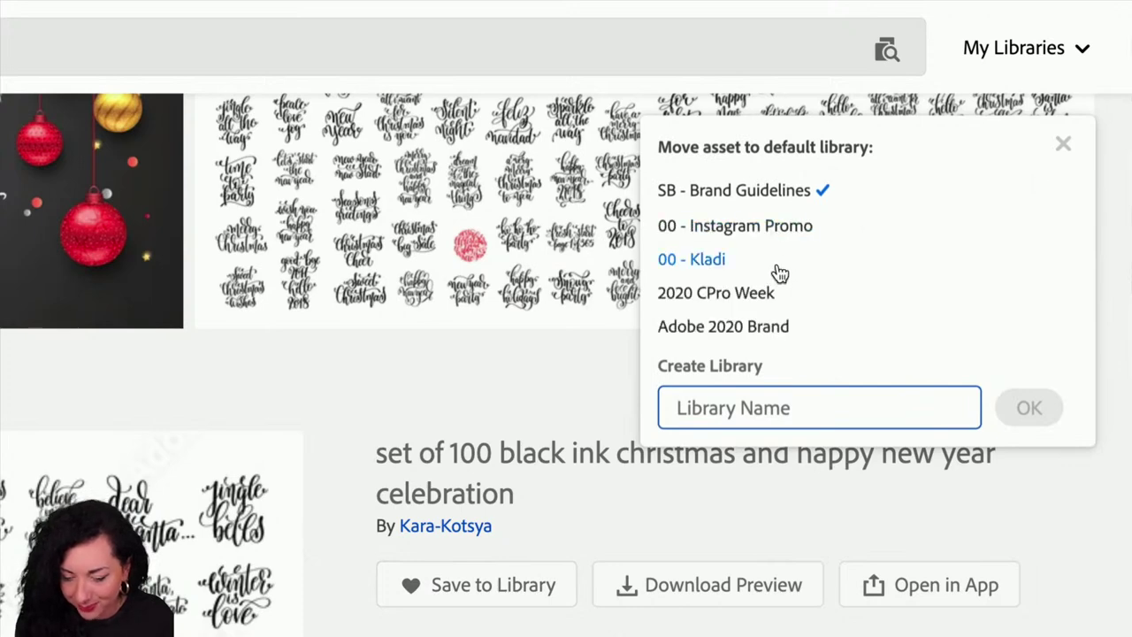
pyautogui.scroll(-3, 780, 248)
pyautogui.scroll(-3, 783, 245)
pyautogui.scroll(-15, 785, 245)
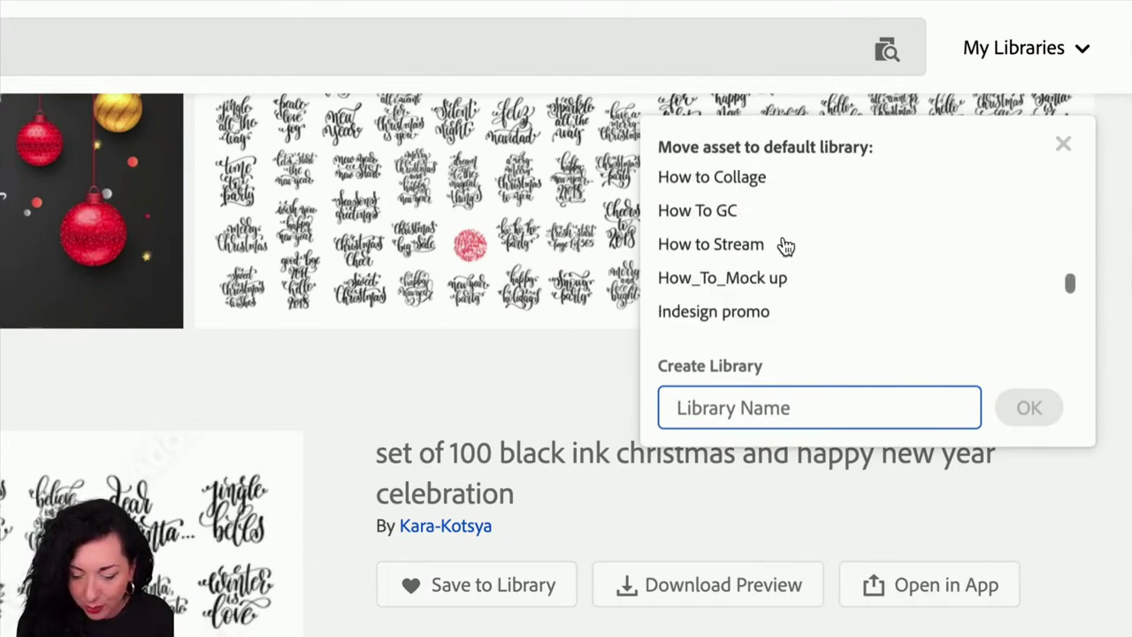
pyautogui.scroll(6, 785, 245)
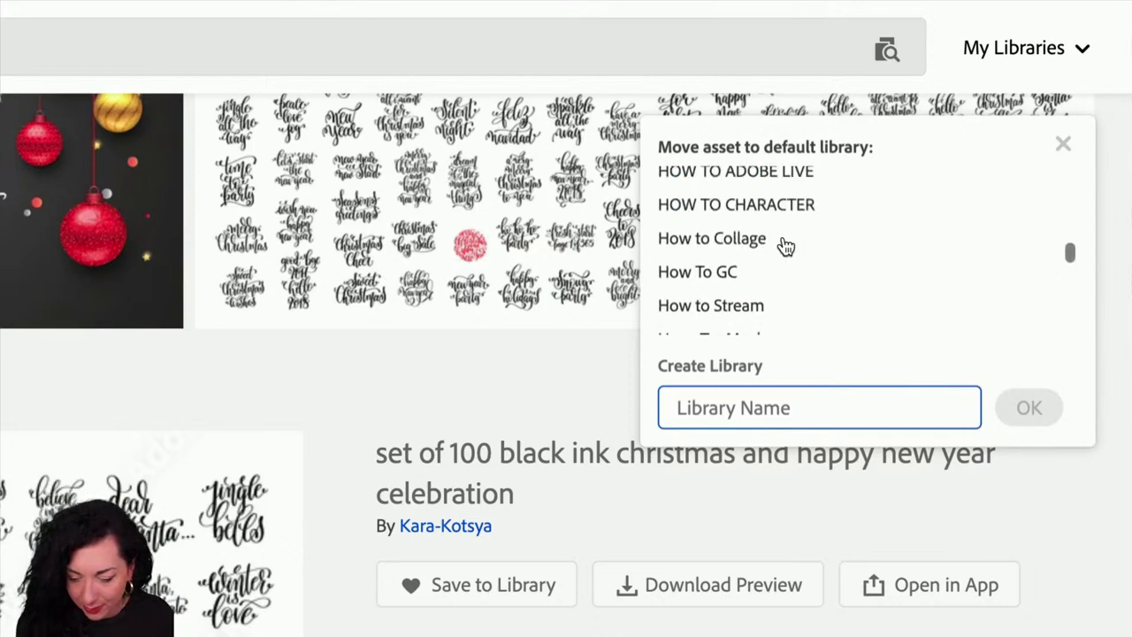
pyautogui.click(778, 233)
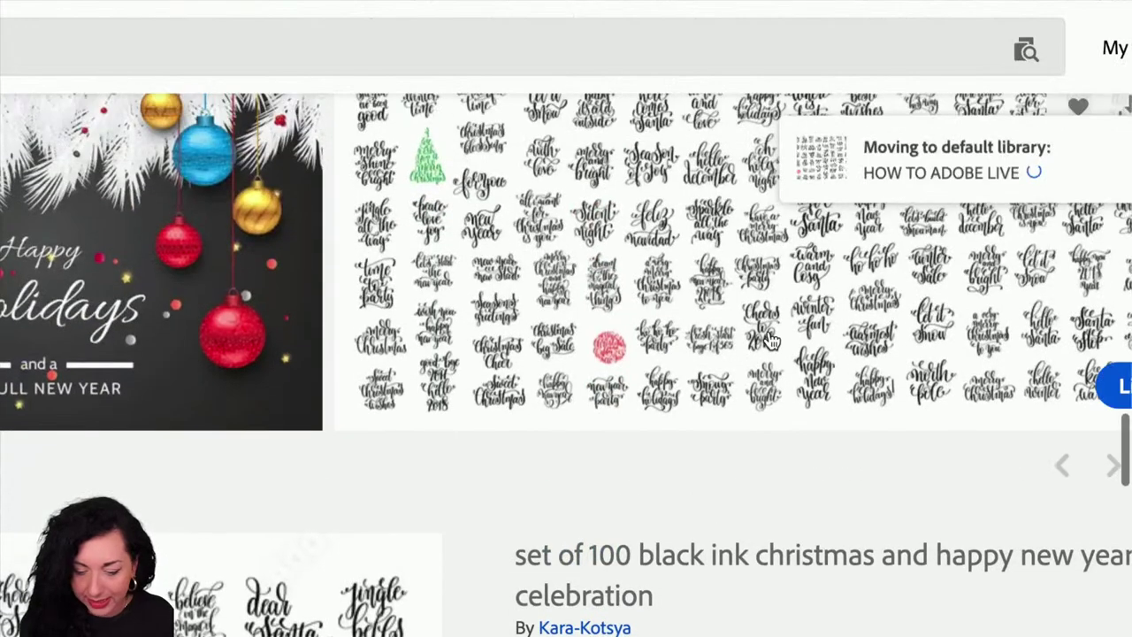
pyautogui.scroll(-7, 771, 341)
pyautogui.scroll(2, 770, 337)
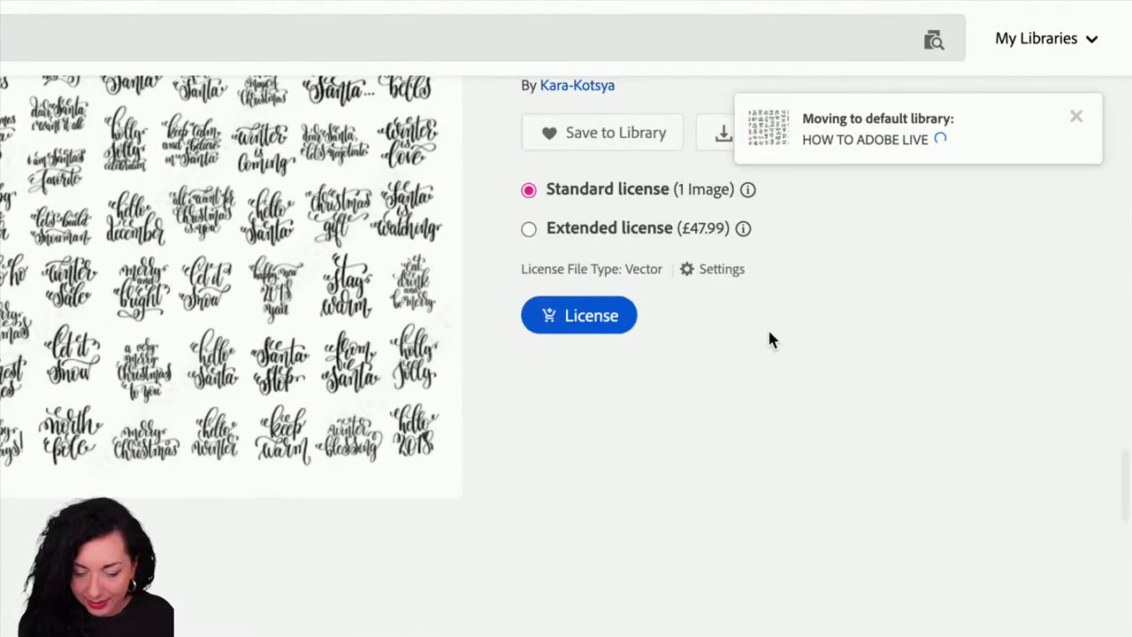
# - Close the asset preview and restrict the holidays search to Adobe Stock's free collection
pyautogui.click(632, 141)
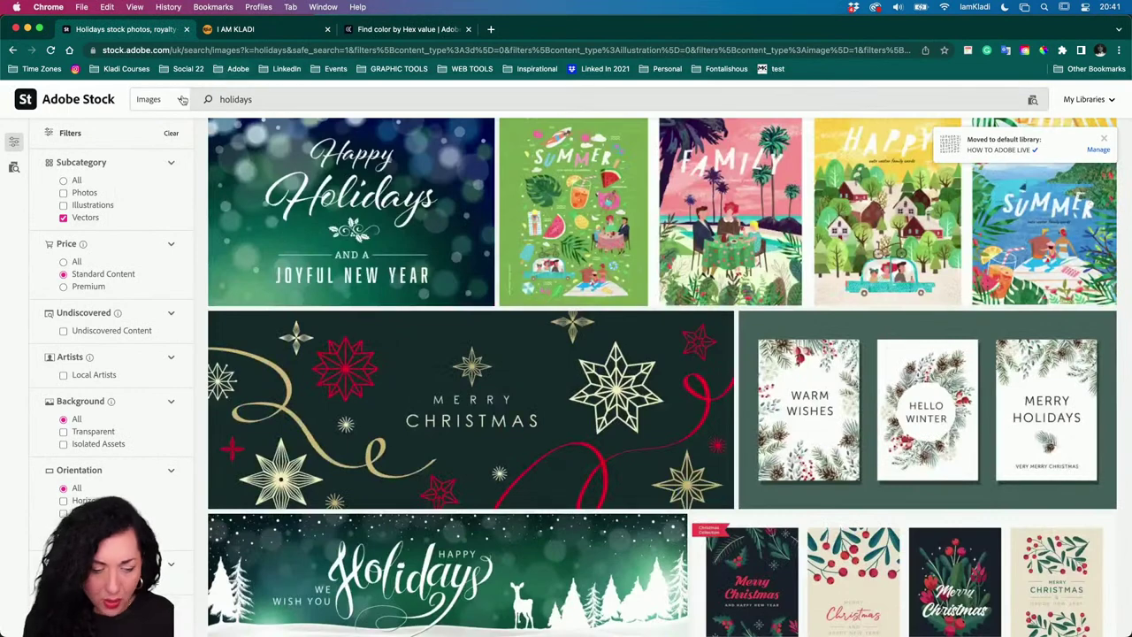
pyautogui.click(152, 99)
pyautogui.click(163, 167)
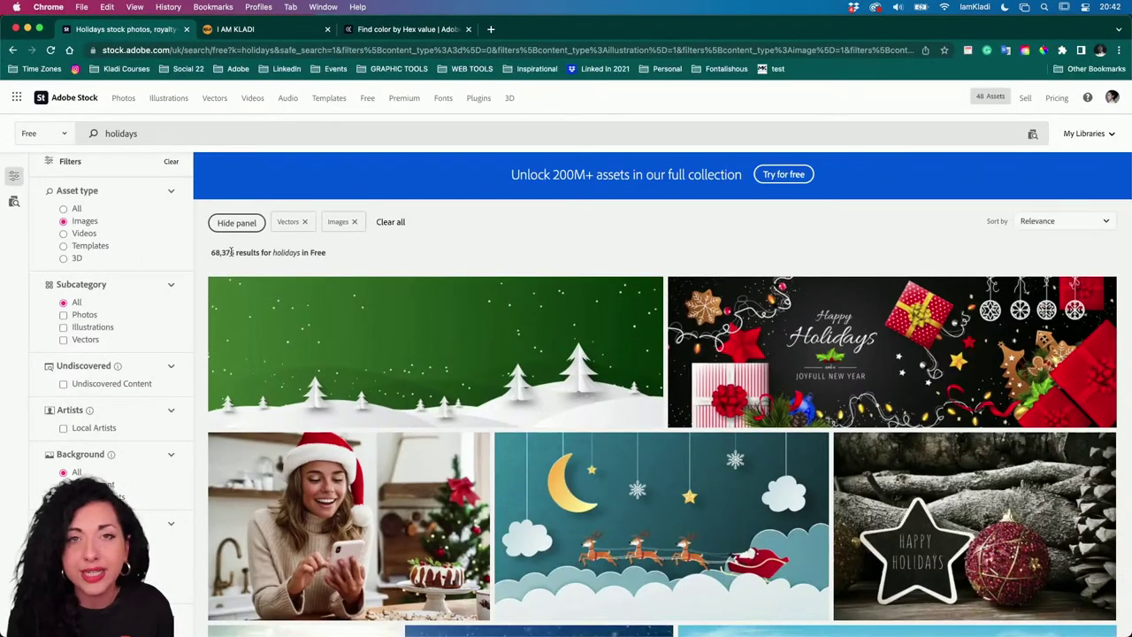
# - Switch to Illustrator and scale the Happy holidays lettering down proportionally to roughly three quarters of its size
pyautogui.hotkey('ctrl', 'Up')
pyautogui.click(840, 261)
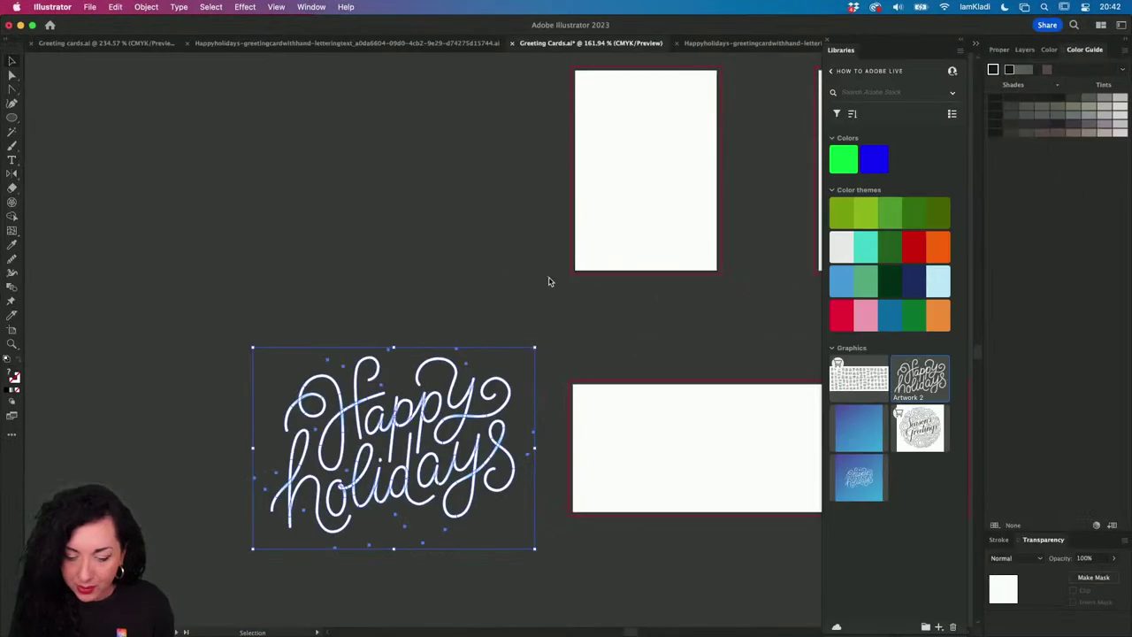
pyautogui.moveTo(465, 403); pyautogui.dragTo(406, 272)
pyautogui.scroll(2, 407, 272)
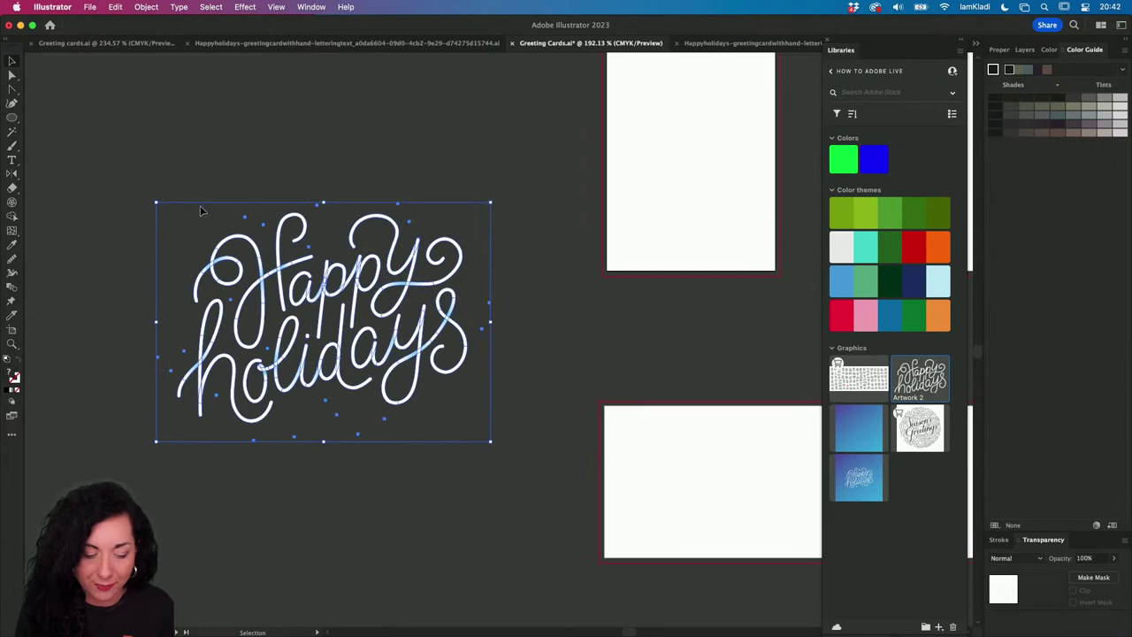
pyautogui.moveTo(158, 205); pyautogui.dragTo(281, 266)
pyautogui.click(281, 265)
pyautogui.scroll(1, 504, 323)
pyautogui.click(504, 324)
pyautogui.scroll(3, 504, 324)
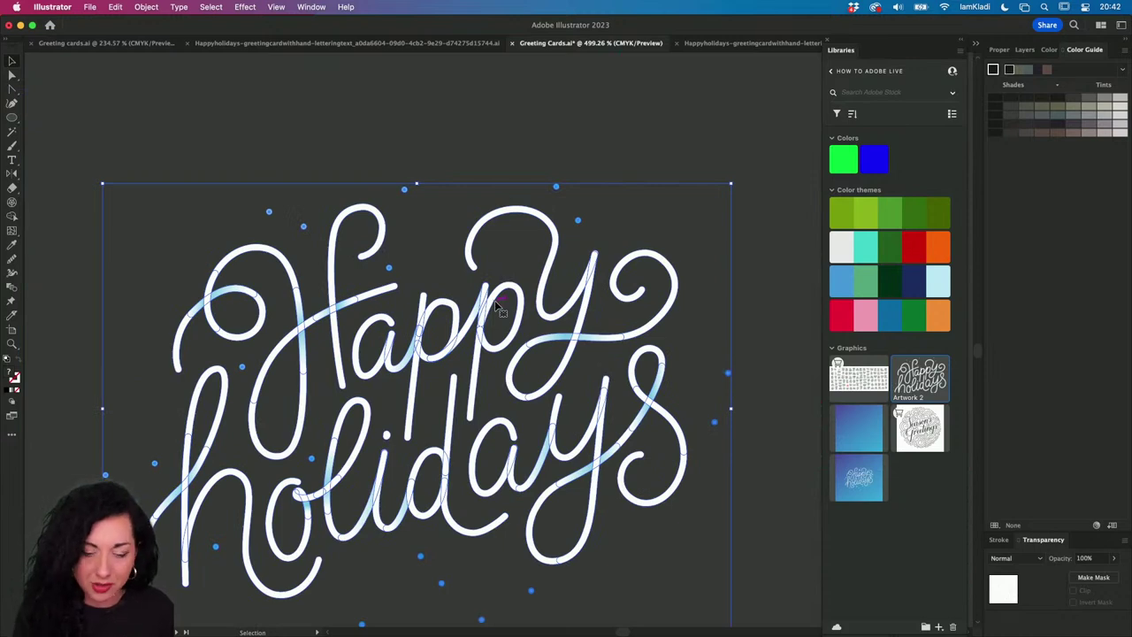
# - Position the Happy holidays lettering just outside the left edge of the wide artboard
pyautogui.scroll(-5, 497, 303)
pyautogui.hscroll(3, 497, 303)
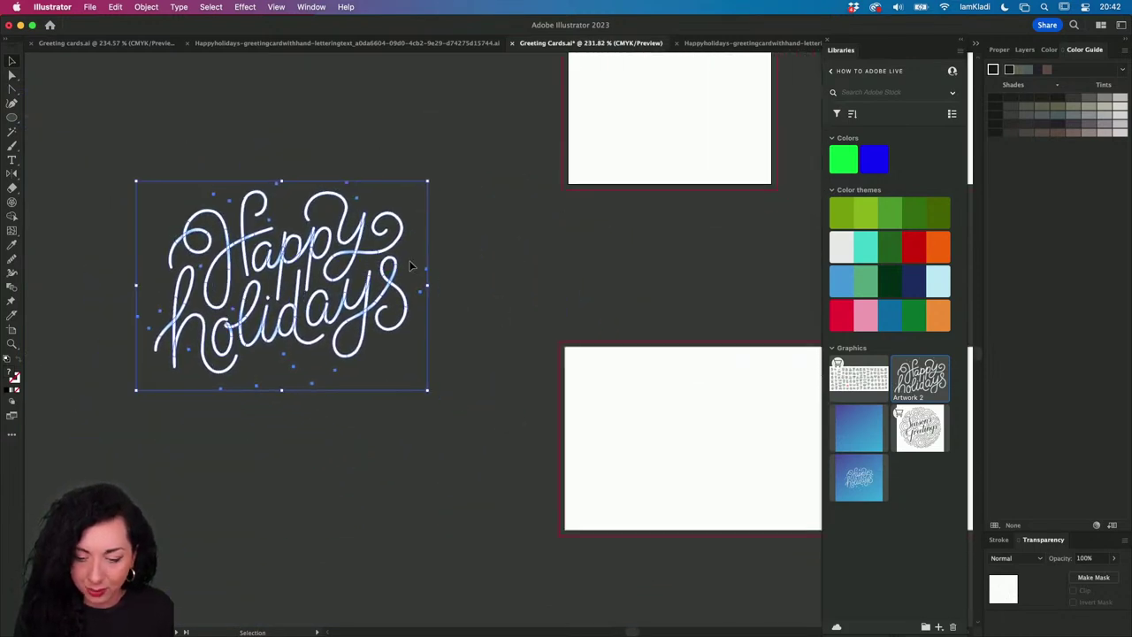
pyautogui.moveTo(389, 252); pyautogui.dragTo(469, 401)
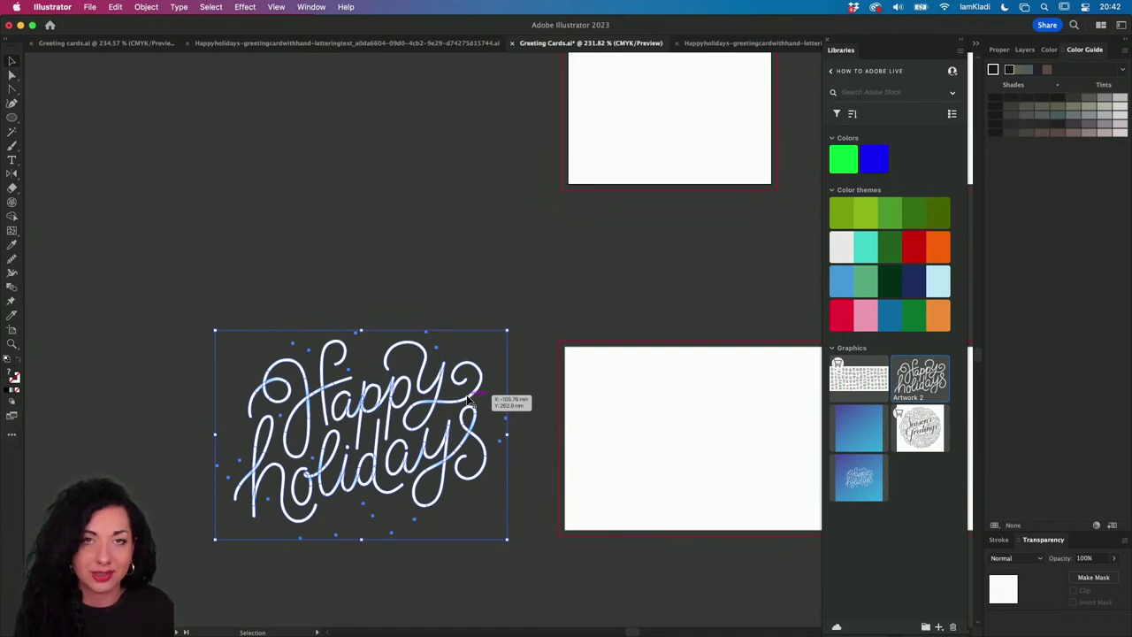
# - Switch to the finished Greeting cards.ai document and examine its color swatches and berry, flower and snowflake illustrations
pyautogui.click(131, 43)
pyautogui.scroll(-2, 290, 324)
pyautogui.scroll(-5, 305, 325)
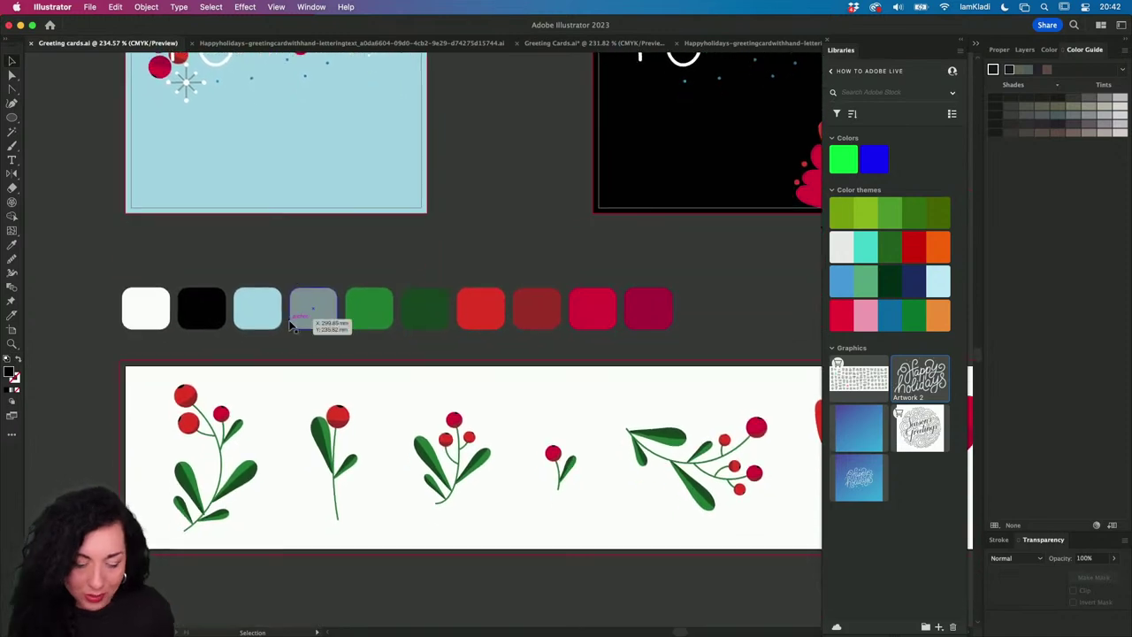
pyautogui.hscroll(2, 328, 359)
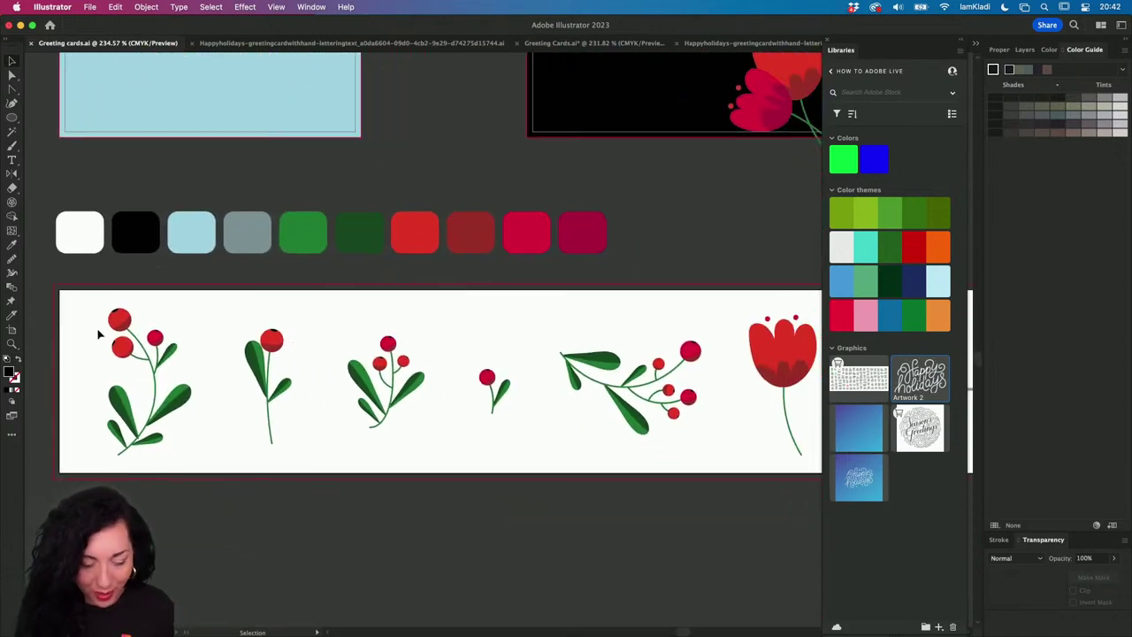
pyautogui.hscroll(5, 523, 425)
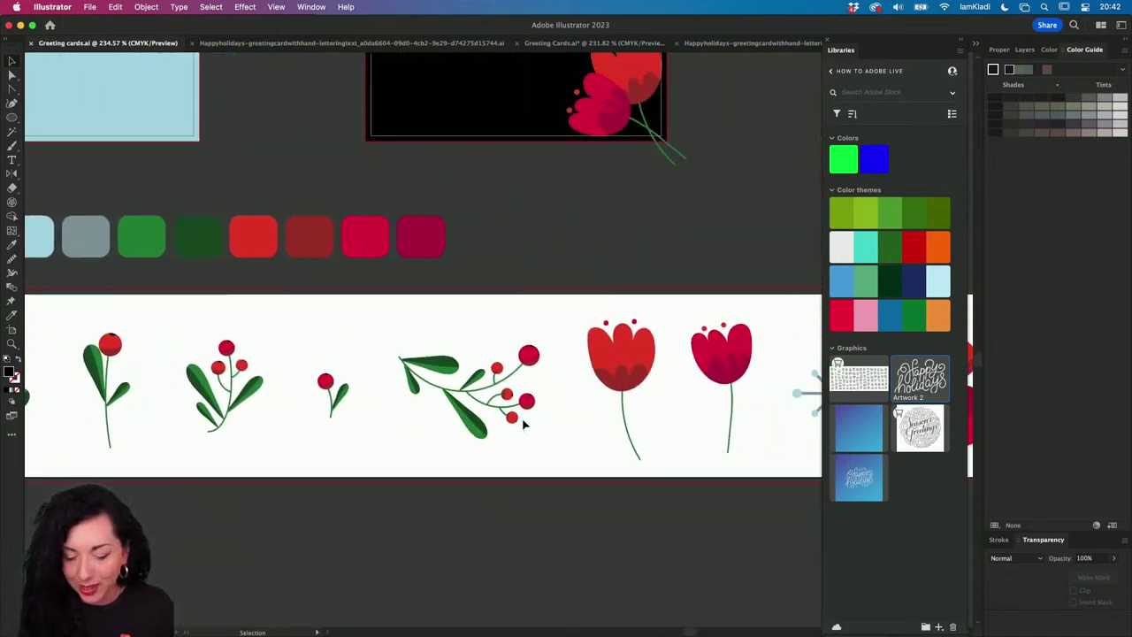
pyautogui.hscroll(-1, 756, 394)
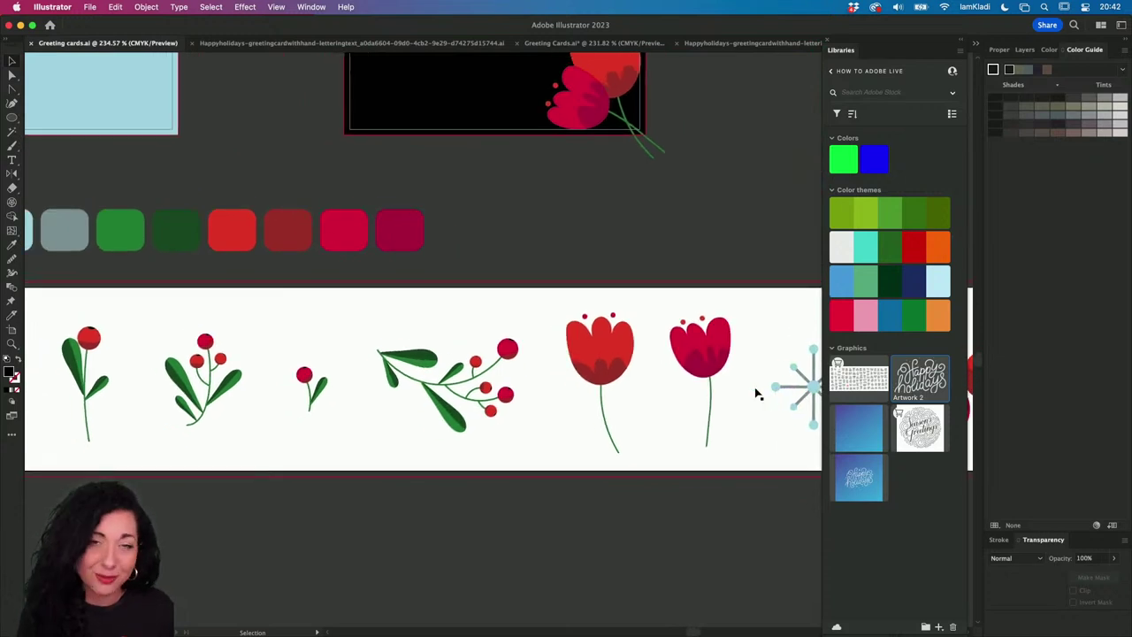
pyautogui.scroll(-2, 756, 393)
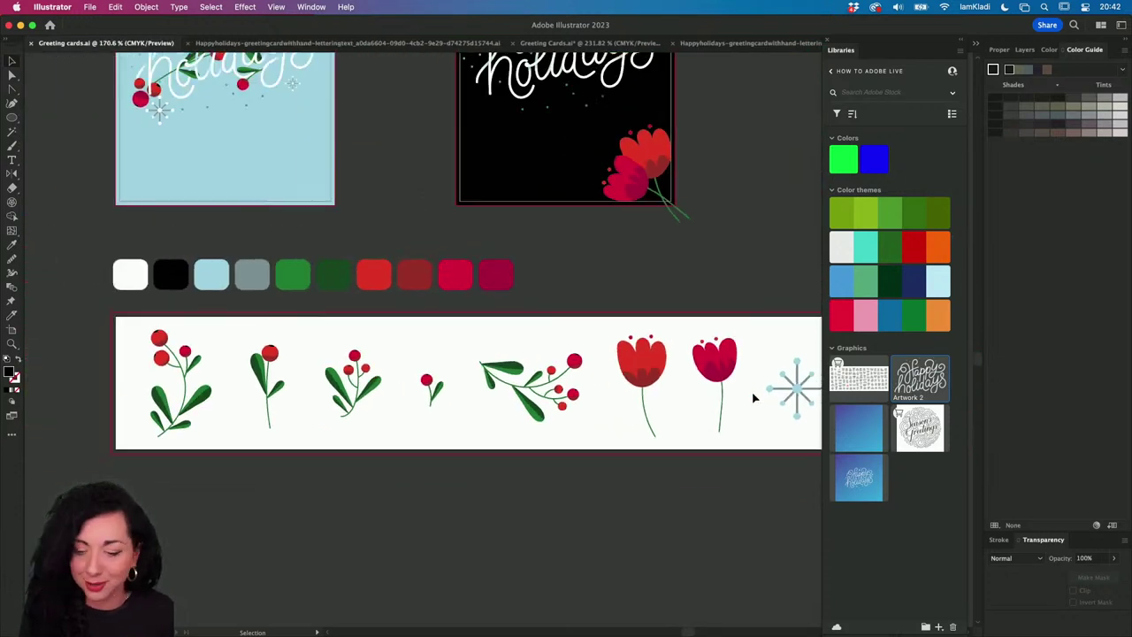
# - Show the hidden Wip layer and look over the black construction shapes below the illustration strip
pyautogui.click(1028, 51)
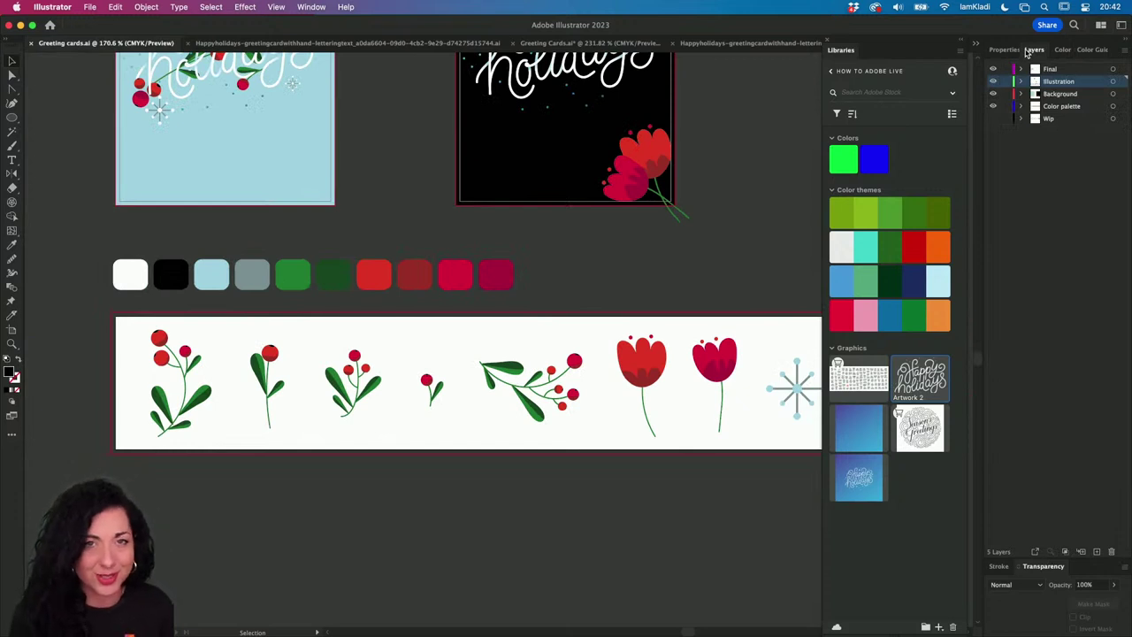
pyautogui.click(993, 118)
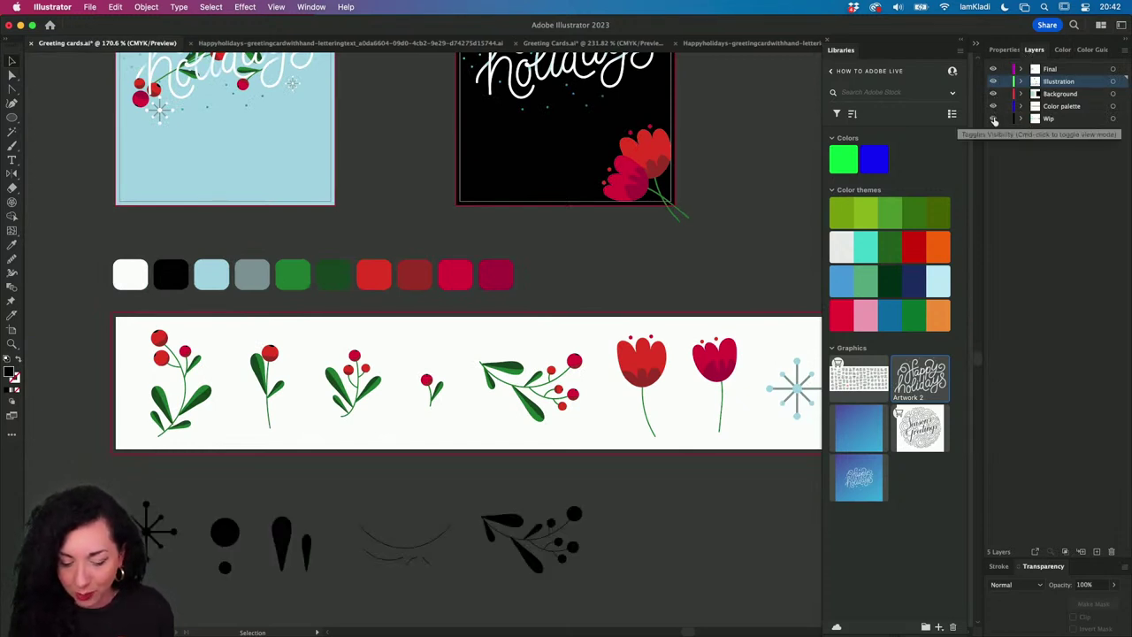
pyautogui.scroll(-5, 495, 473)
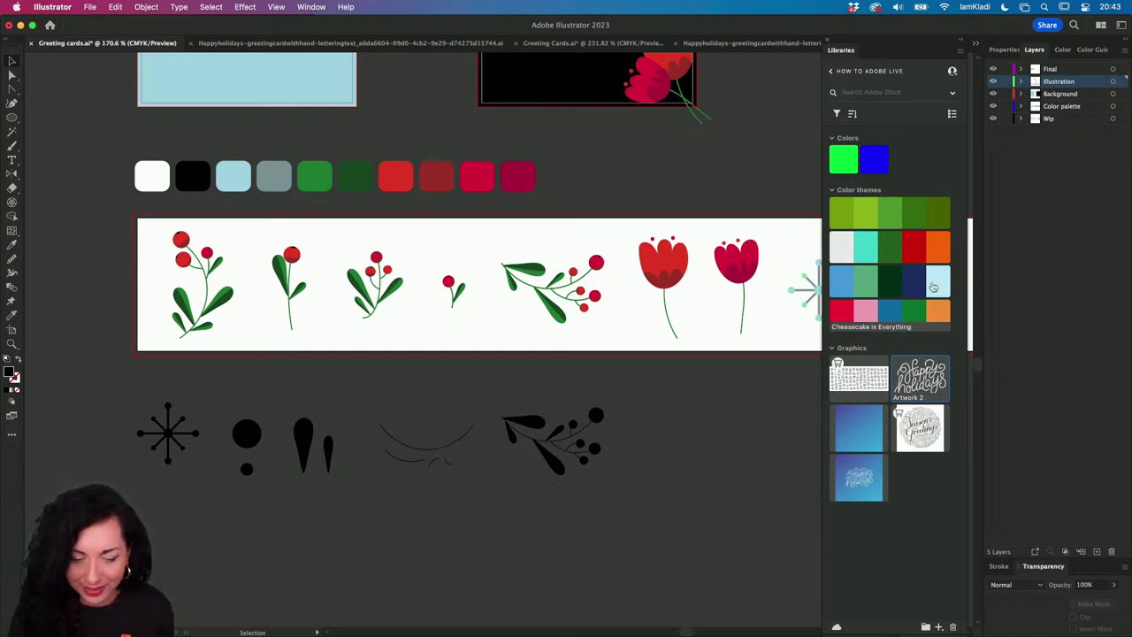
# - Return to the Greeting Cards.ai document with the blank artboards and add three new layers above Layer 1
pyautogui.click(608, 45)
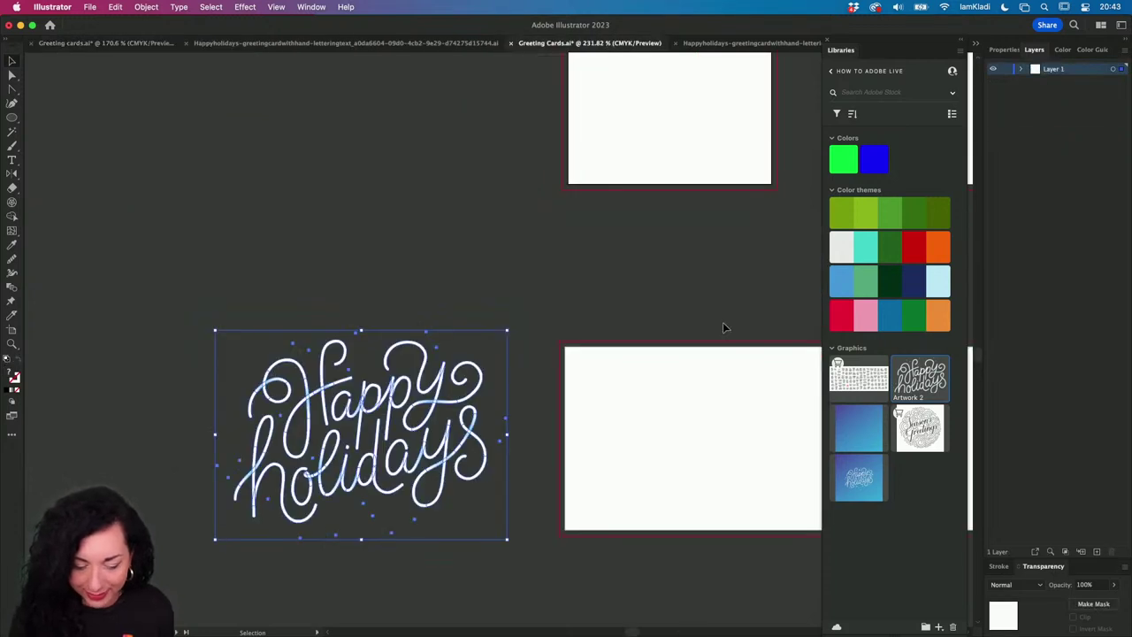
pyautogui.hscroll(5, 695, 263)
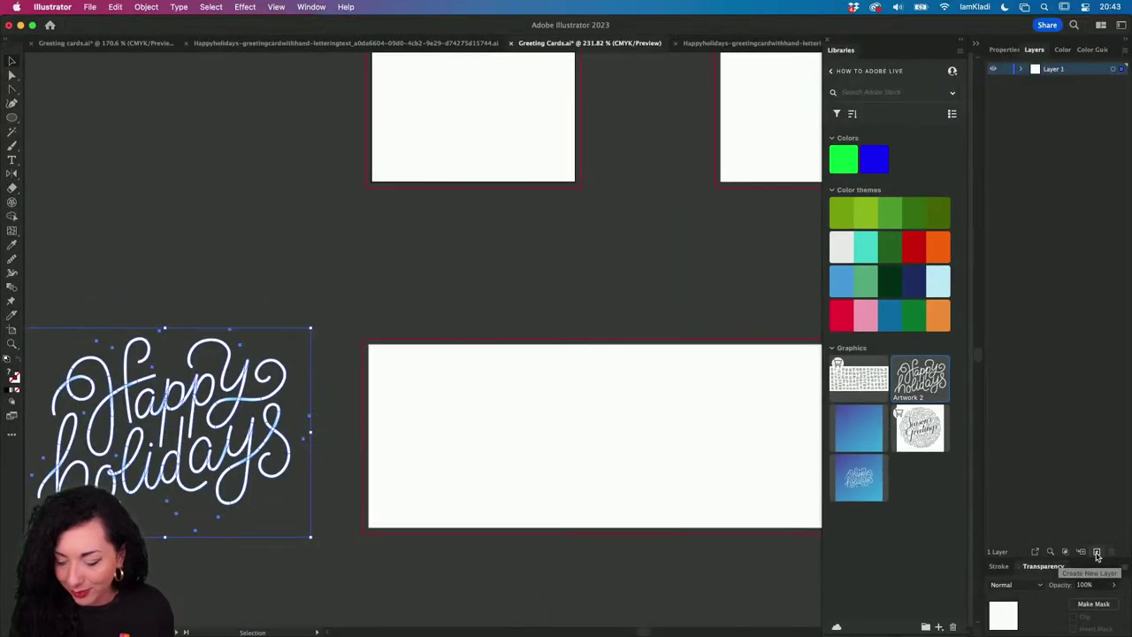
pyautogui.click(1096, 552)
pyautogui.click(1096, 552)
pyautogui.click(1097, 552)
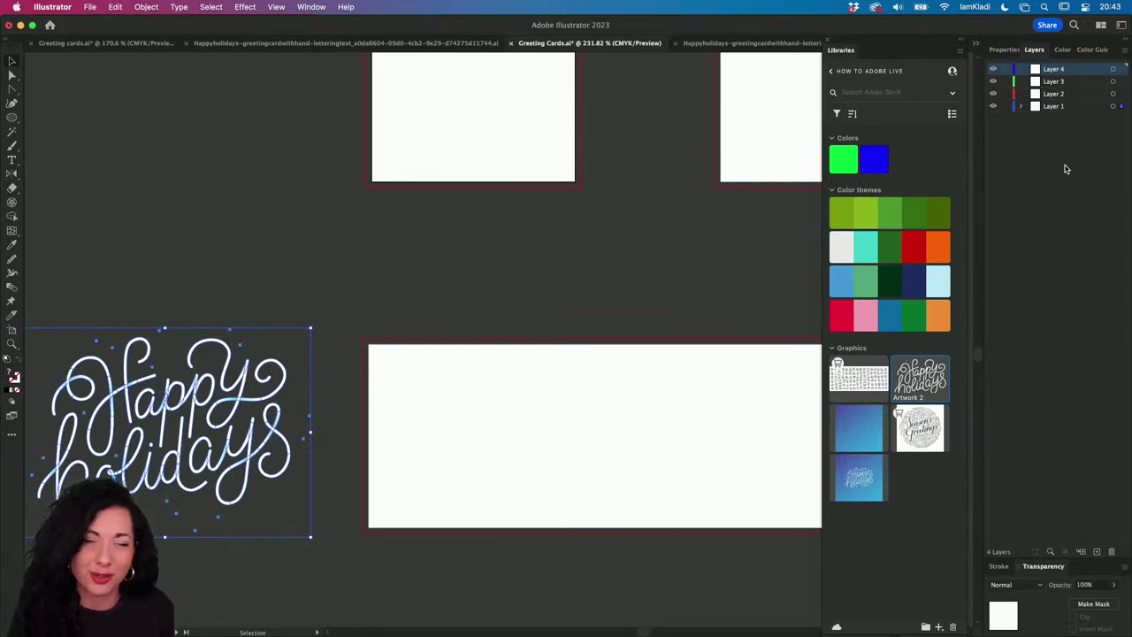
# - Rename Layer 4 as BACKGOUND and Layer 3 as FINAL
pyautogui.doubleClick(1050, 70)
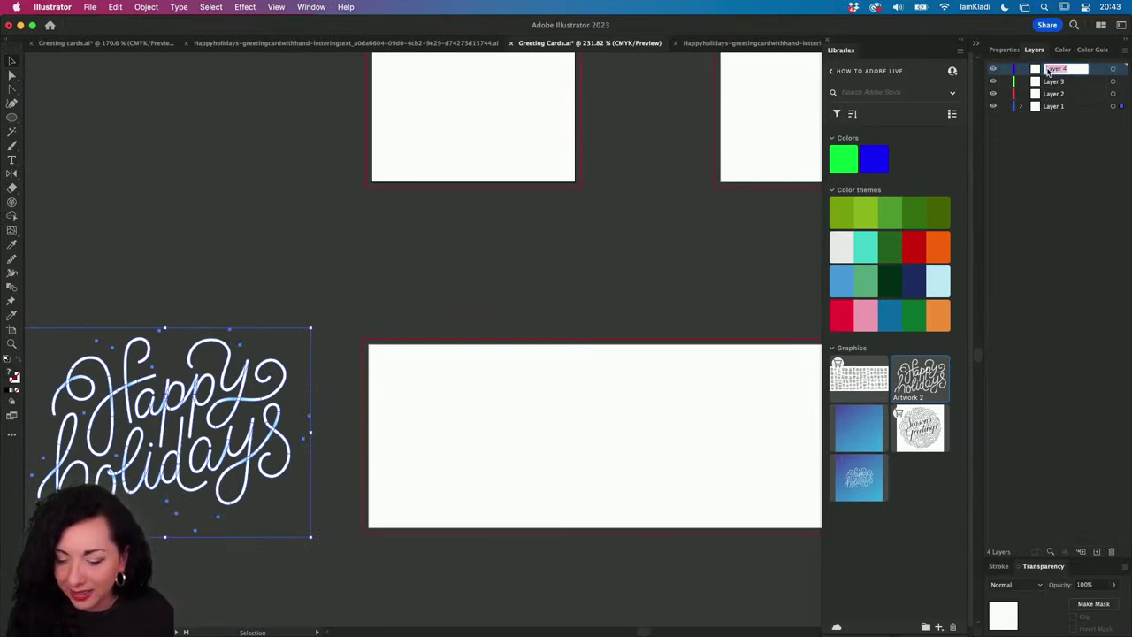
pyautogui.write('BACKGOUND')
pyautogui.doubleClick(1068, 82)
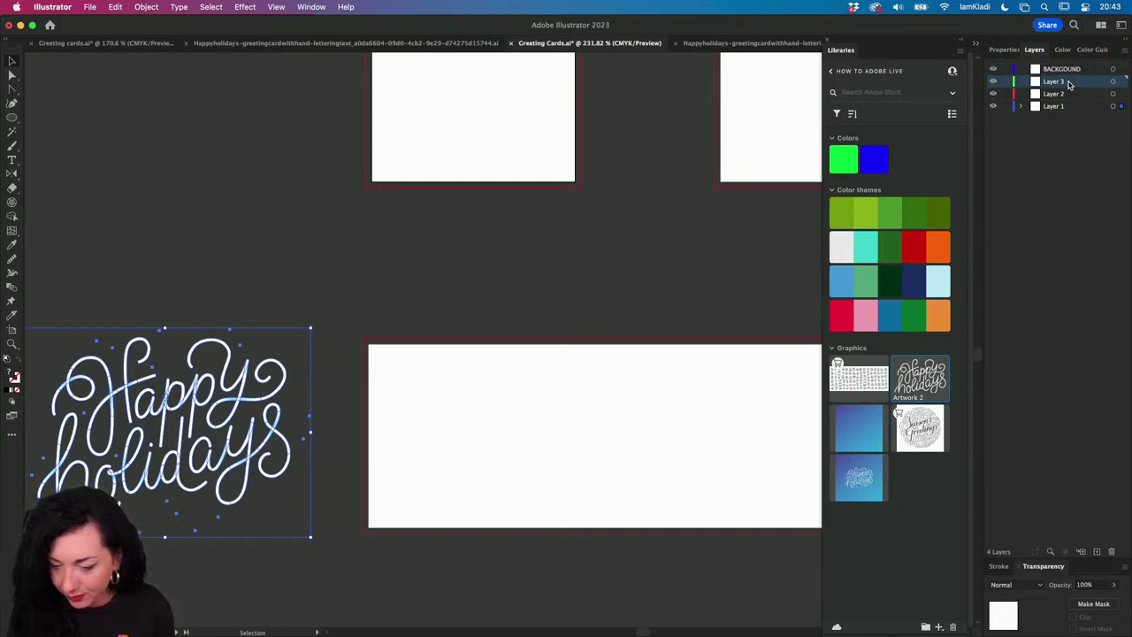
pyautogui.write('FIL')
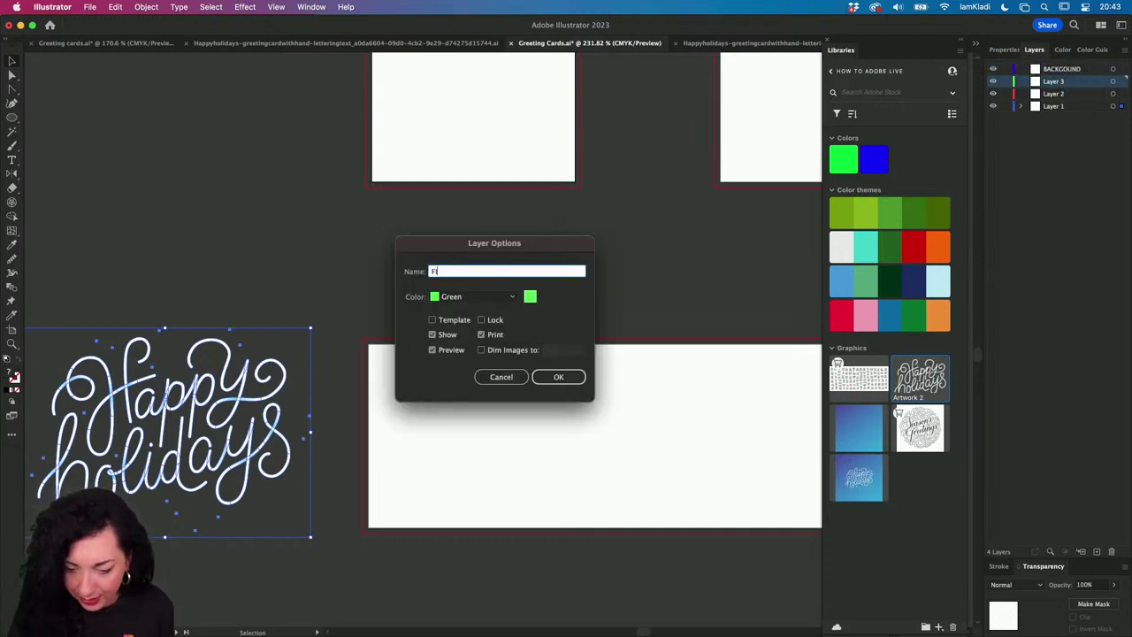
pyautogui.write('NAL')
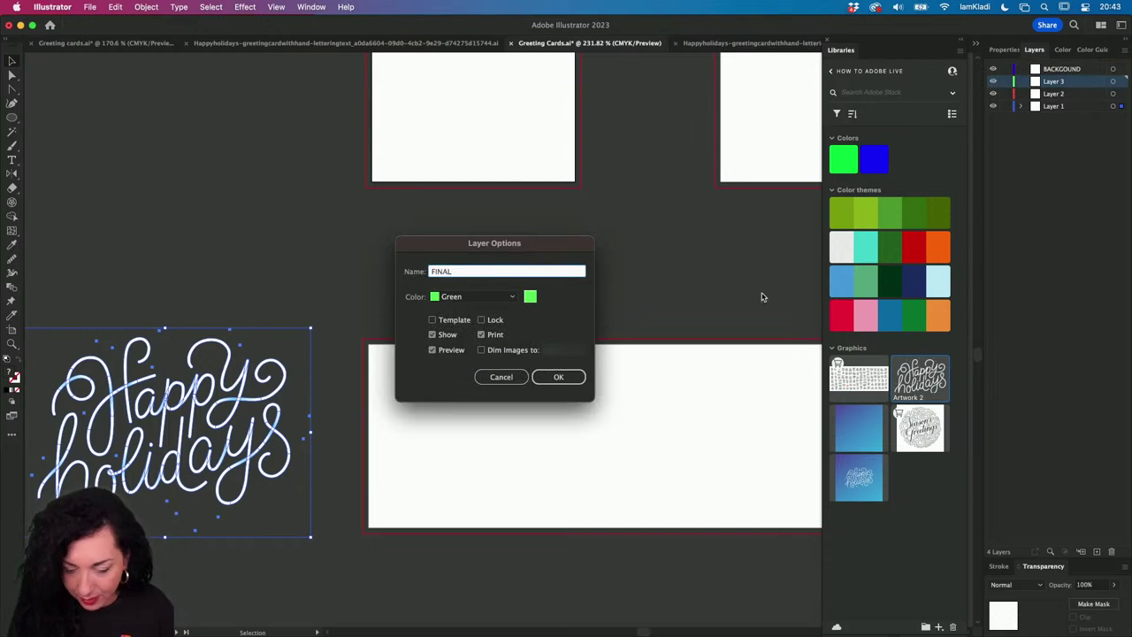
pyautogui.click(584, 375)
# - Rename Layer 2 as WIP and Layer 1 as ILLUSTRATION
pyautogui.doubleClick(1052, 93)
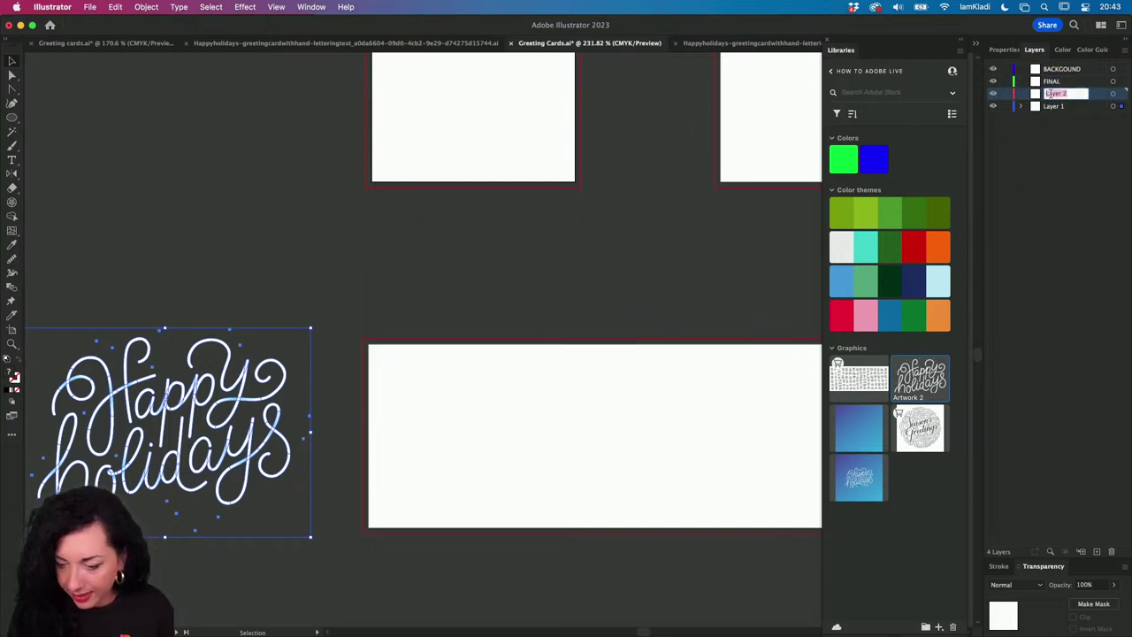
pyautogui.write('WIP')
pyautogui.press('Tab')
pyautogui.press('BackSpace')
pyautogui.write('ILLUSTRA')
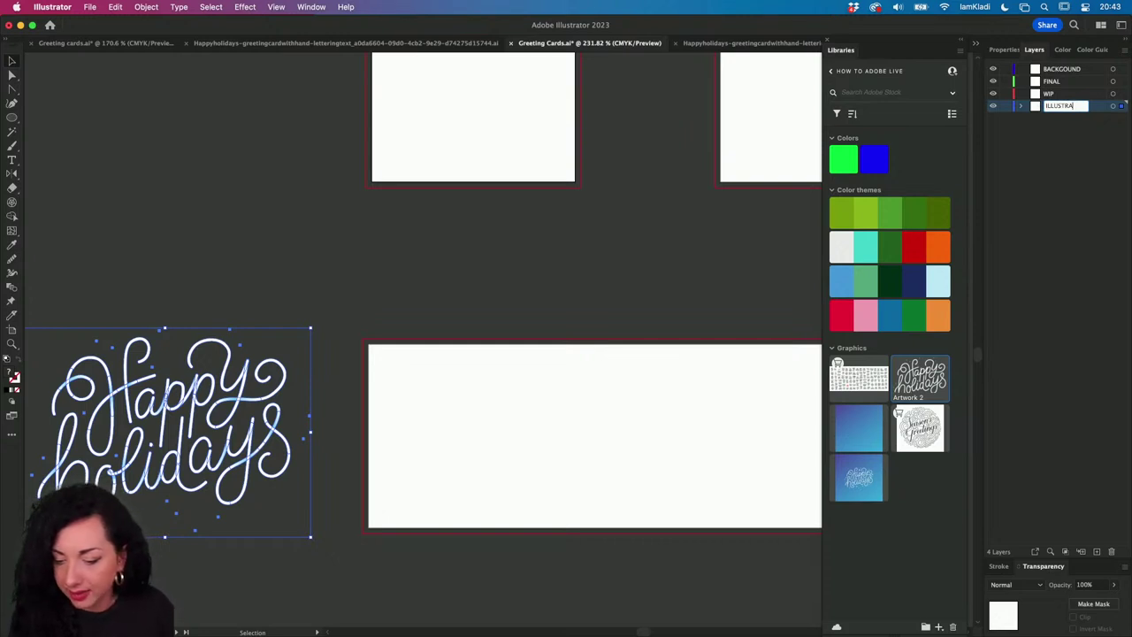
pyautogui.write('TION')
pyautogui.press('Return')
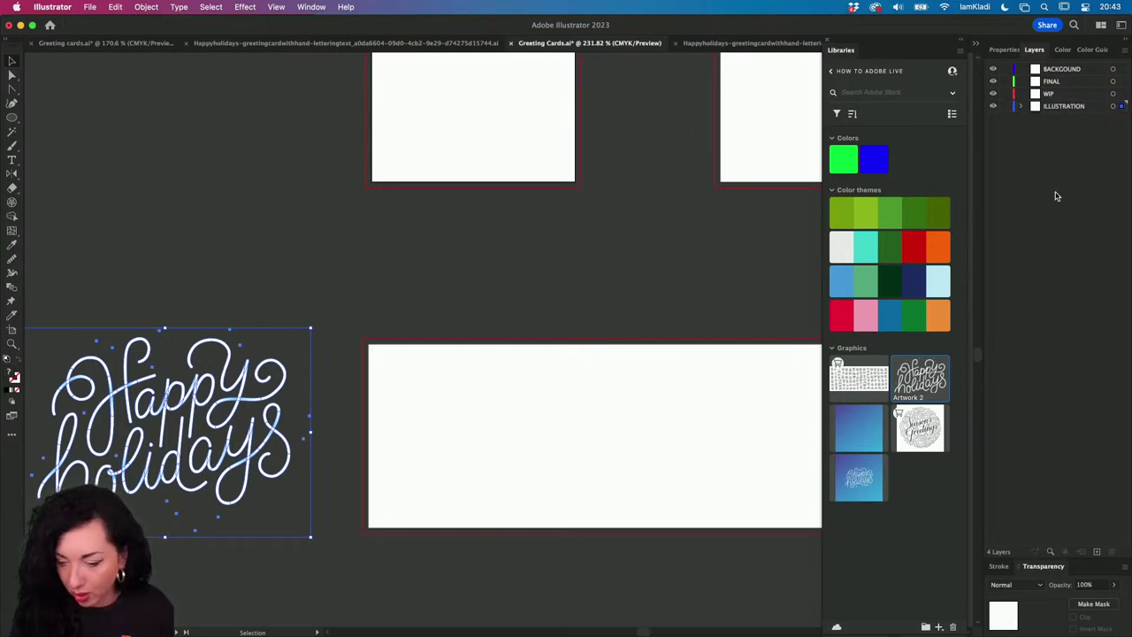
# - Move the BACKGOUND layer to the bottom of the layer stack and correct its name to BACKGROUND
pyautogui.moveTo(1064, 71); pyautogui.dragTo(1067, 113)
pyautogui.doubleClick(1065, 112)
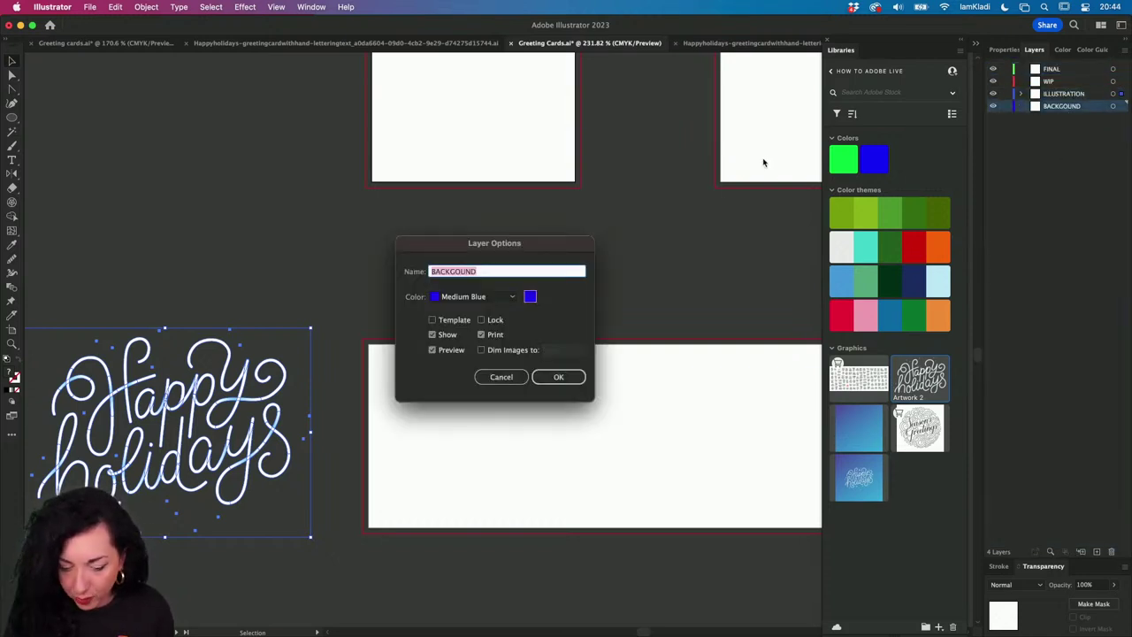
pyautogui.click(454, 273)
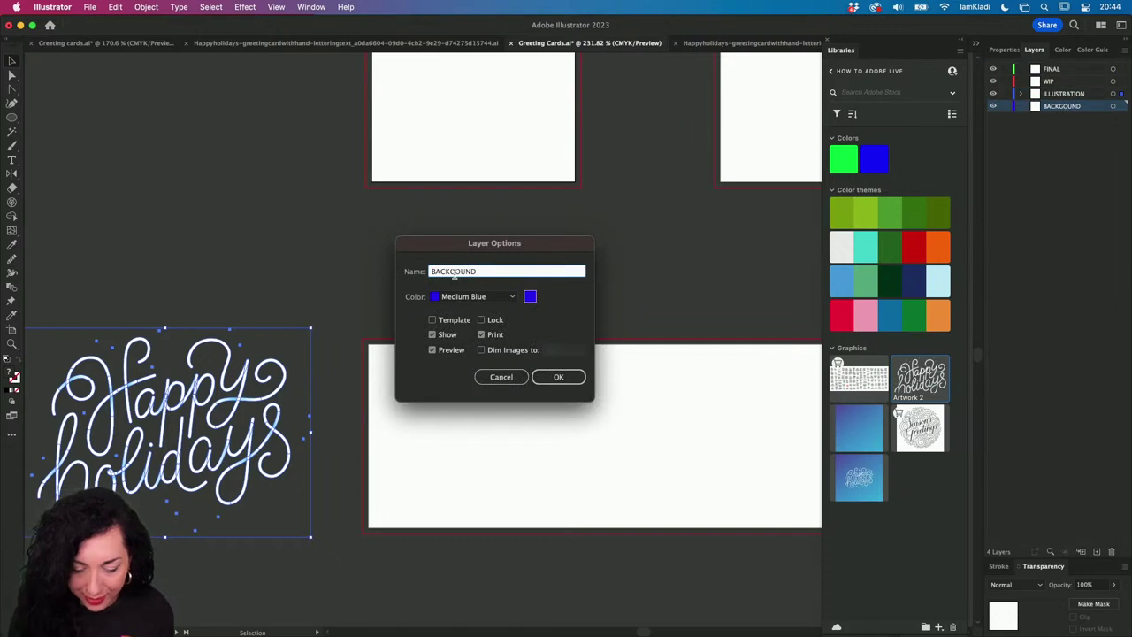
pyautogui.write('R')
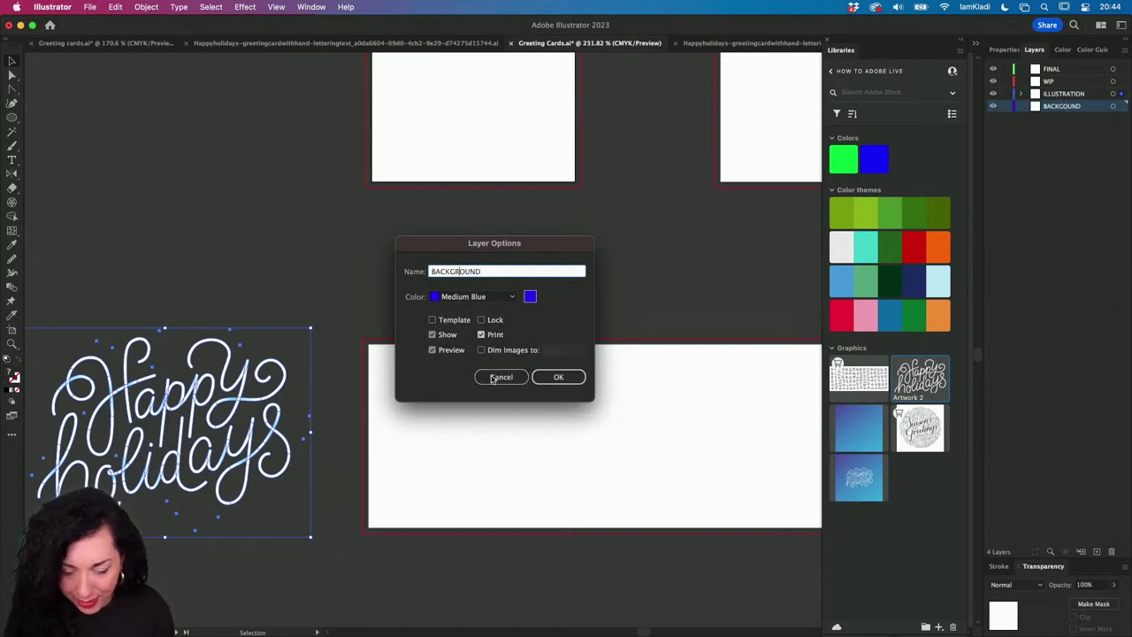
pyautogui.click(558, 377)
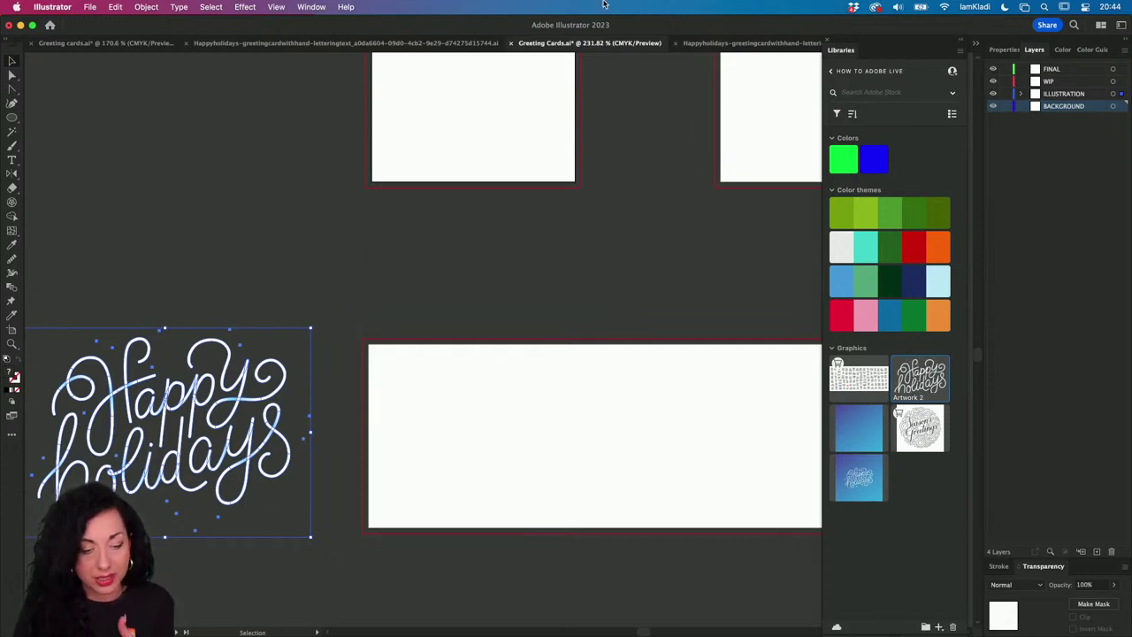
# - Switch to the finished Greeting cards.ai document and toggle the Background layer's visibility to check what it contains
pyautogui.click(107, 46)
pyautogui.scroll(6, 473, 161)
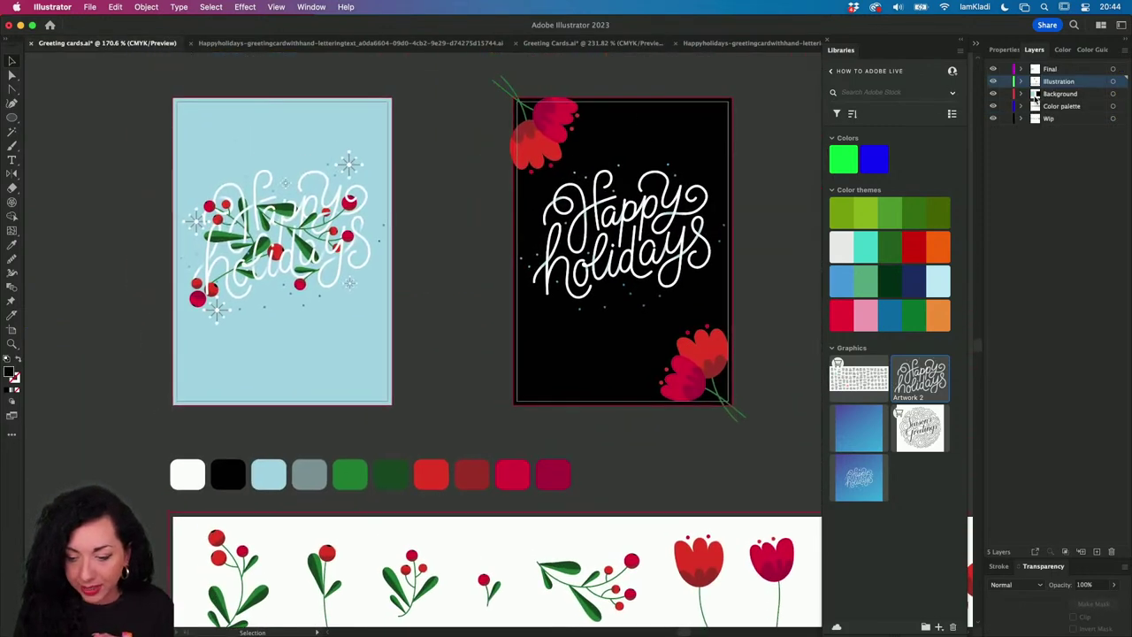
pyautogui.click(992, 93)
pyautogui.click(992, 93)
pyautogui.click(992, 94)
pyautogui.click(992, 94)
pyautogui.click(992, 94)
pyautogui.click(992, 94)
# - Lock the Background layer and test selecting over the black and light blue card backgrounds
pyautogui.click(1004, 94)
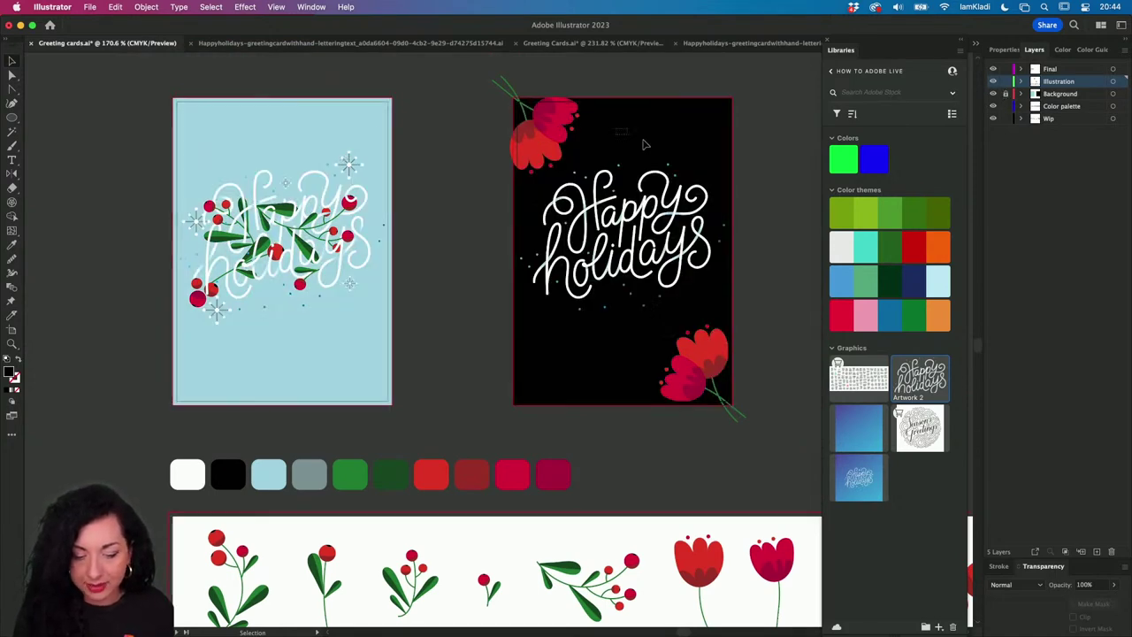
pyautogui.moveTo(677, 136); pyautogui.dragTo(374, 130)
pyautogui.click(283, 117)
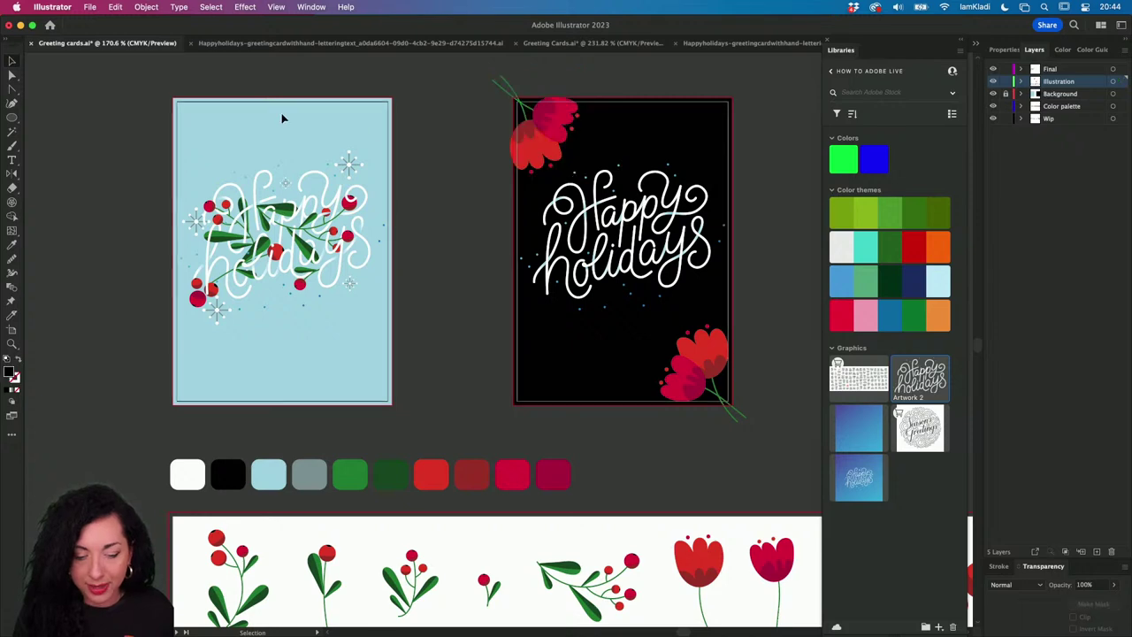
# - Move the Background layer to the top of the stack to show its effect, and return it below the Illustration layer
pyautogui.moveTo(1069, 97); pyautogui.dragTo(1061, 67)
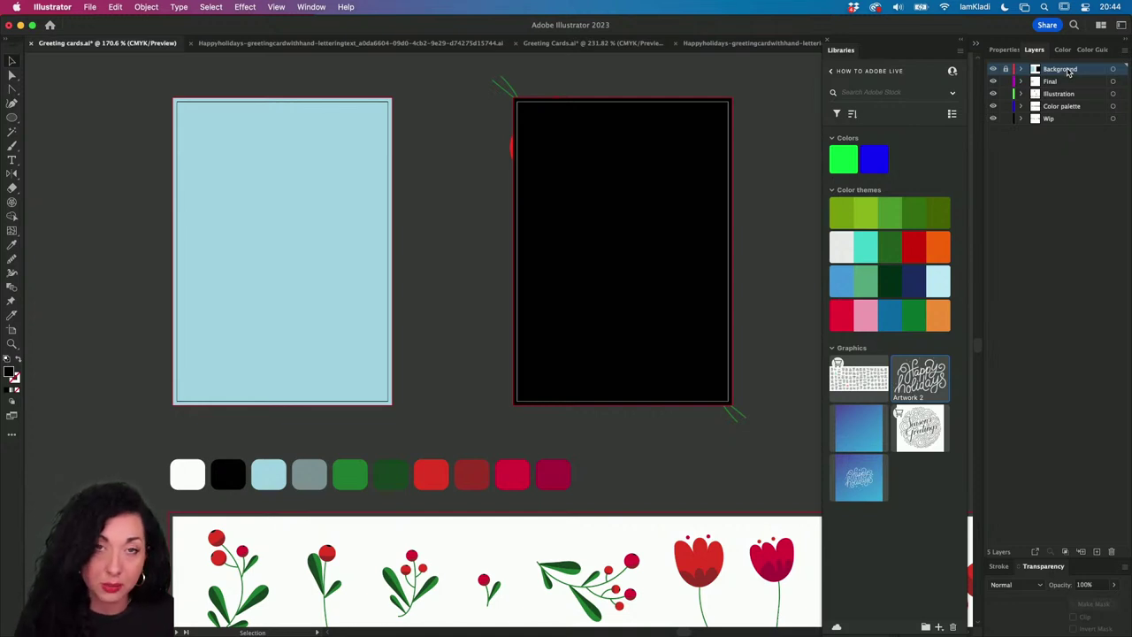
pyautogui.click(1068, 76)
pyautogui.moveTo(1068, 78); pyautogui.dragTo(1058, 111)
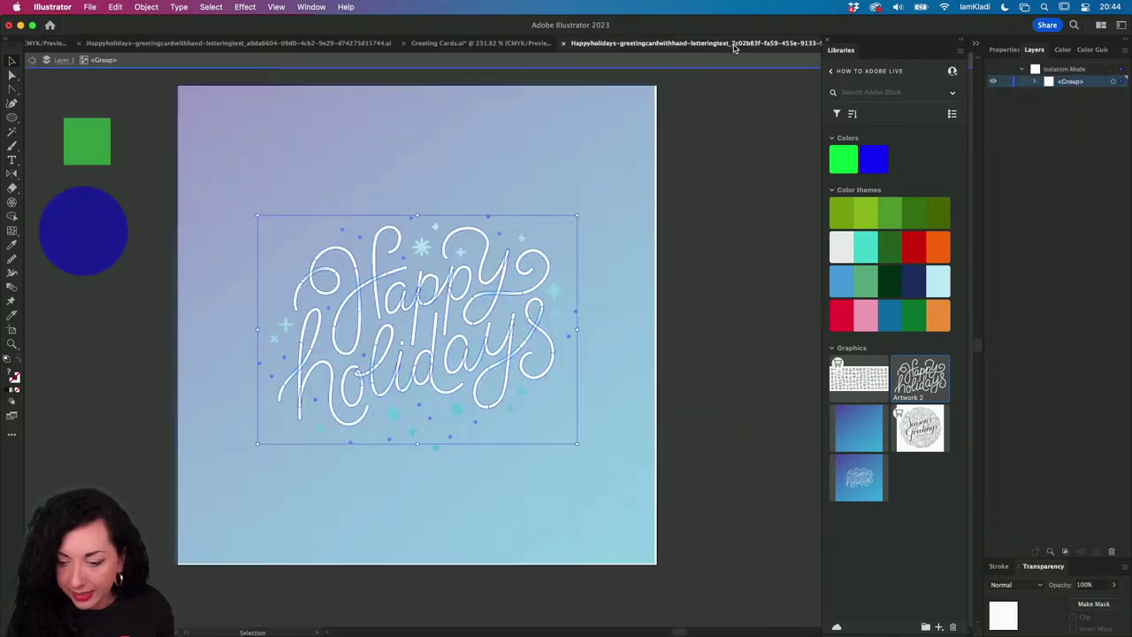
# - Switch to the Greeting Cards.ai document, deselect the lettering and draw a vertical line about 26 mm long on the blank landscape artboard
pyautogui.click(733, 43)
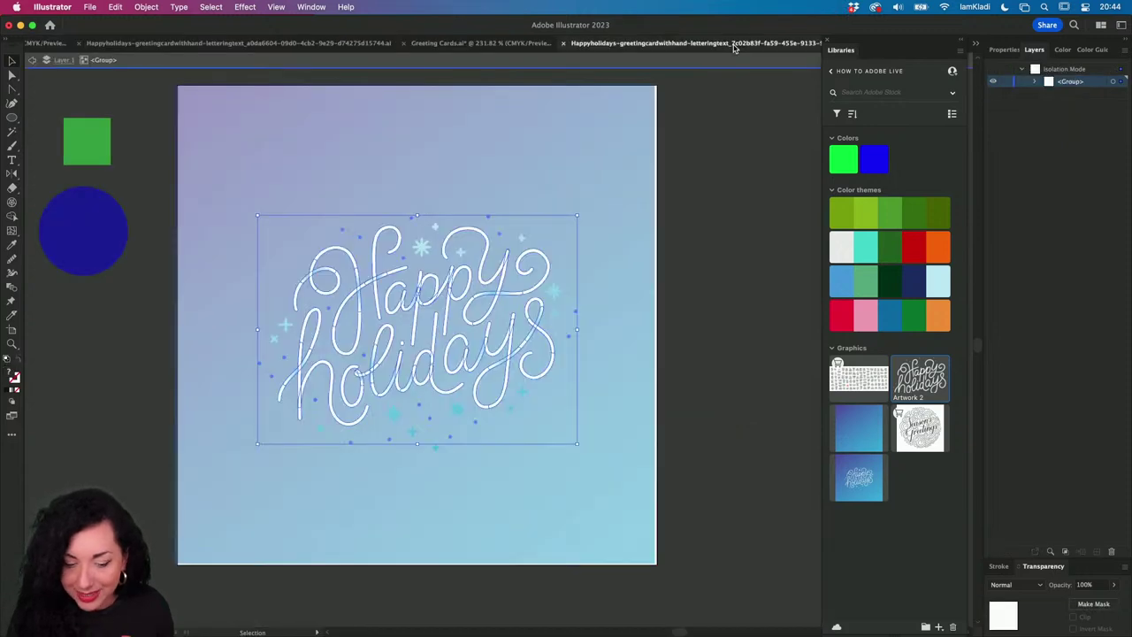
pyautogui.click(513, 43)
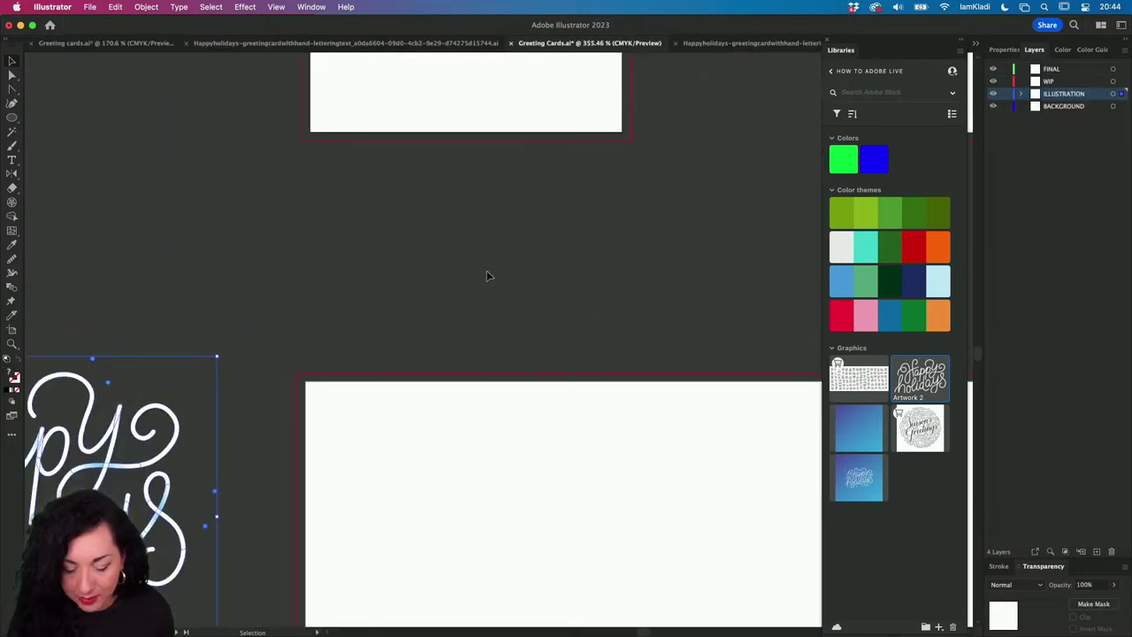
pyautogui.scroll(-3, 486, 276)
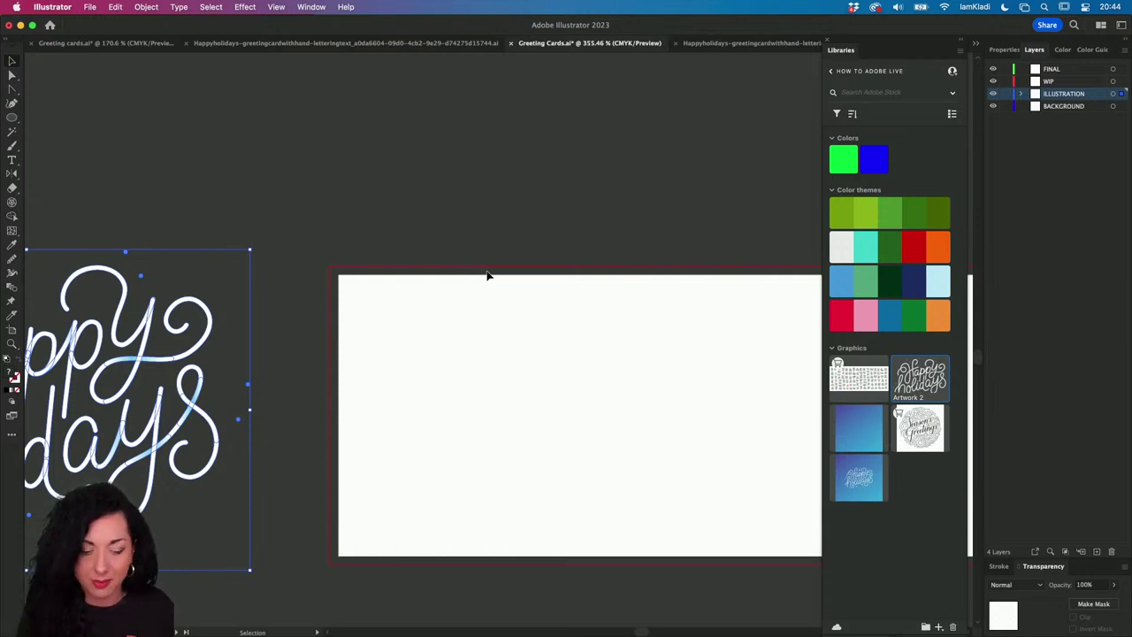
pyautogui.click(408, 382)
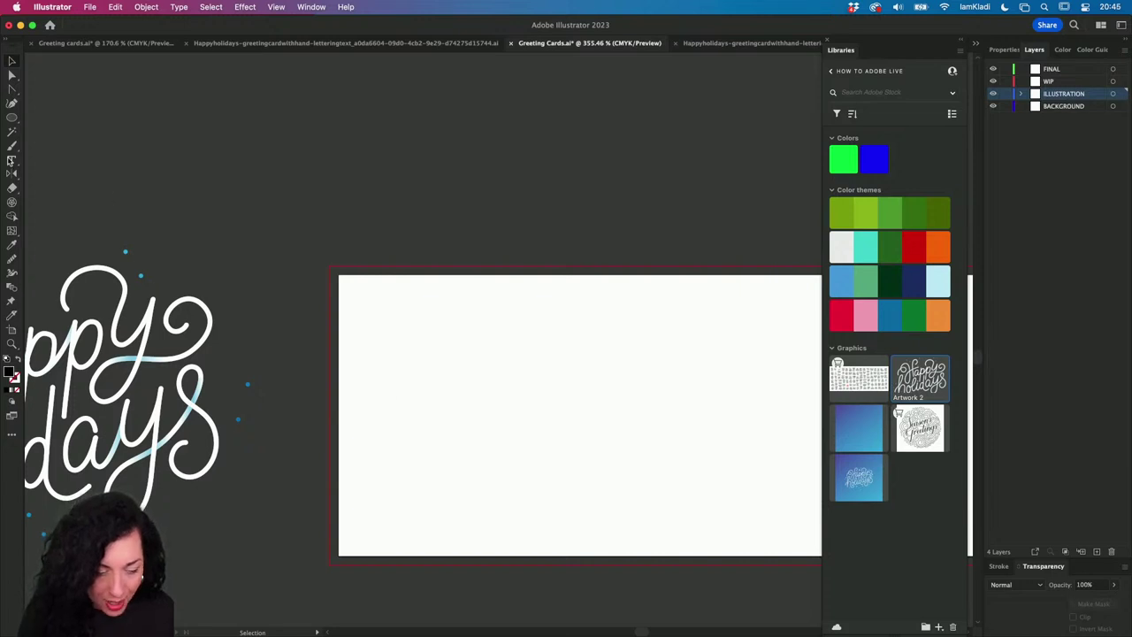
pyautogui.click(11, 116)
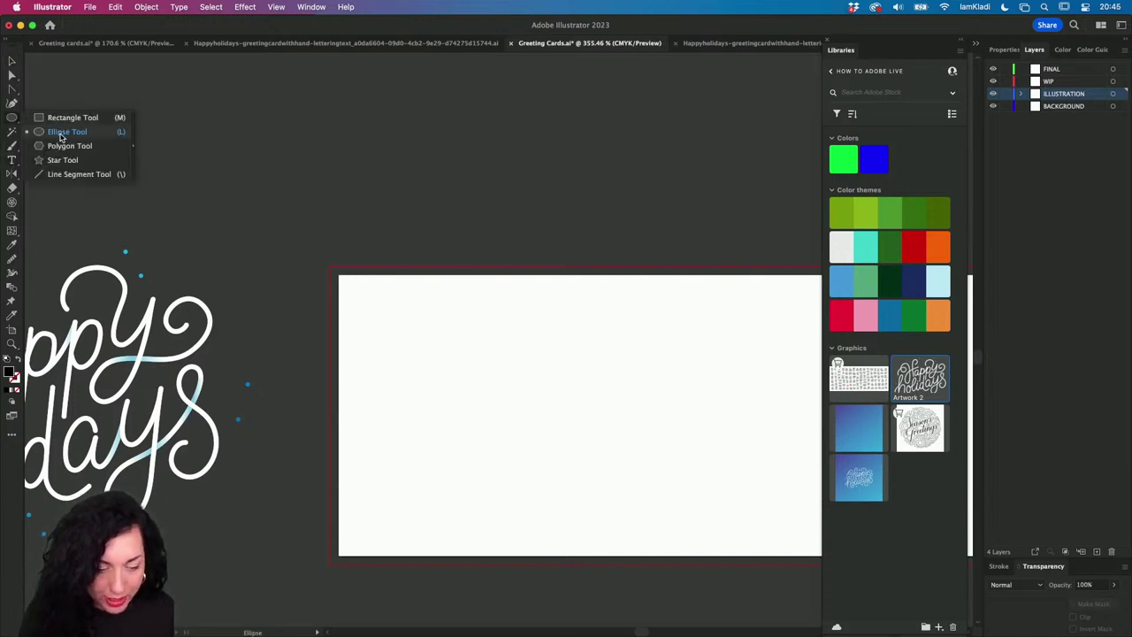
pyautogui.click(66, 175)
pyautogui.moveTo(402, 332); pyautogui.dragTo(401, 407)
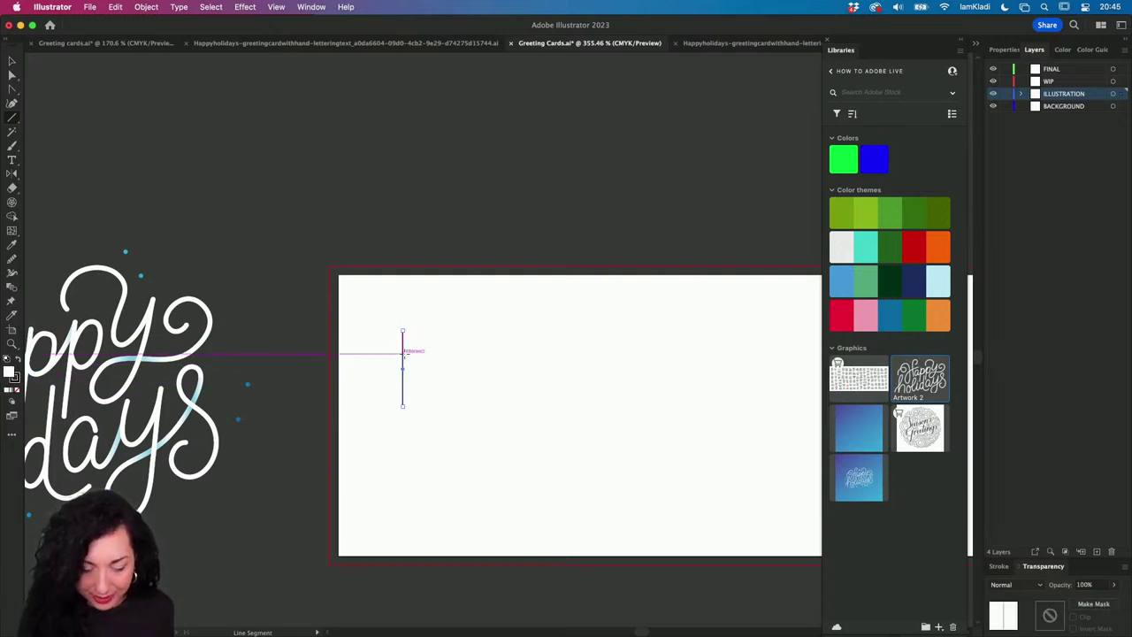
# - Remove the vertical line's fill and set its stroke weight to 3 pt
pyautogui.keyDown('alt'); pyautogui.scroll(1, 409, 347); pyautogui.keyUp('alt')
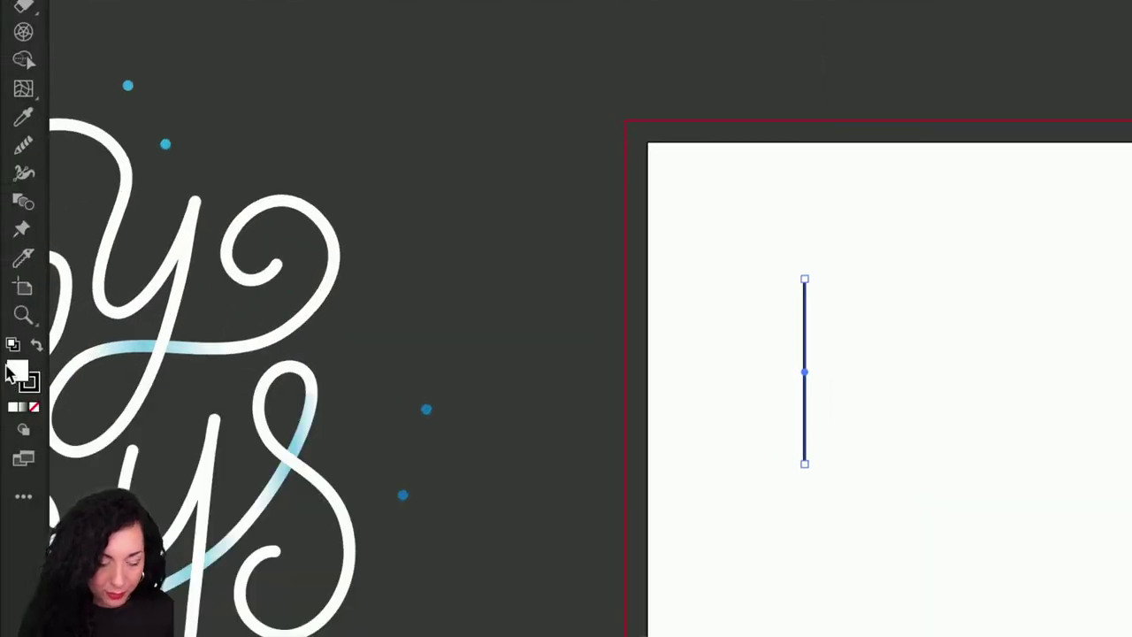
pyautogui.click(34, 408)
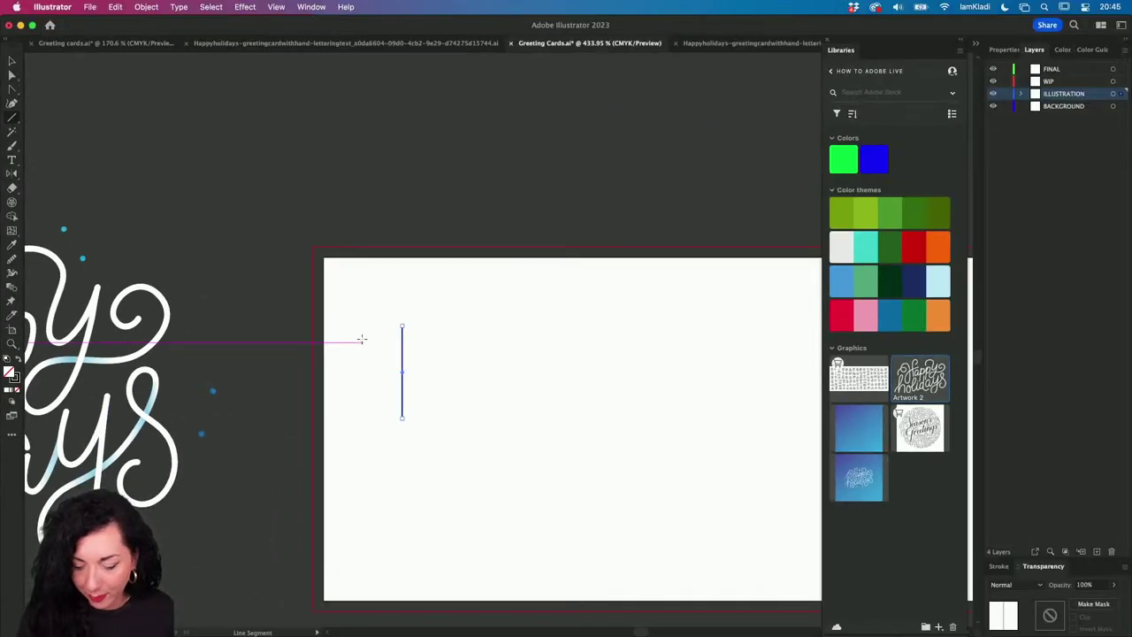
pyautogui.click(1008, 49)
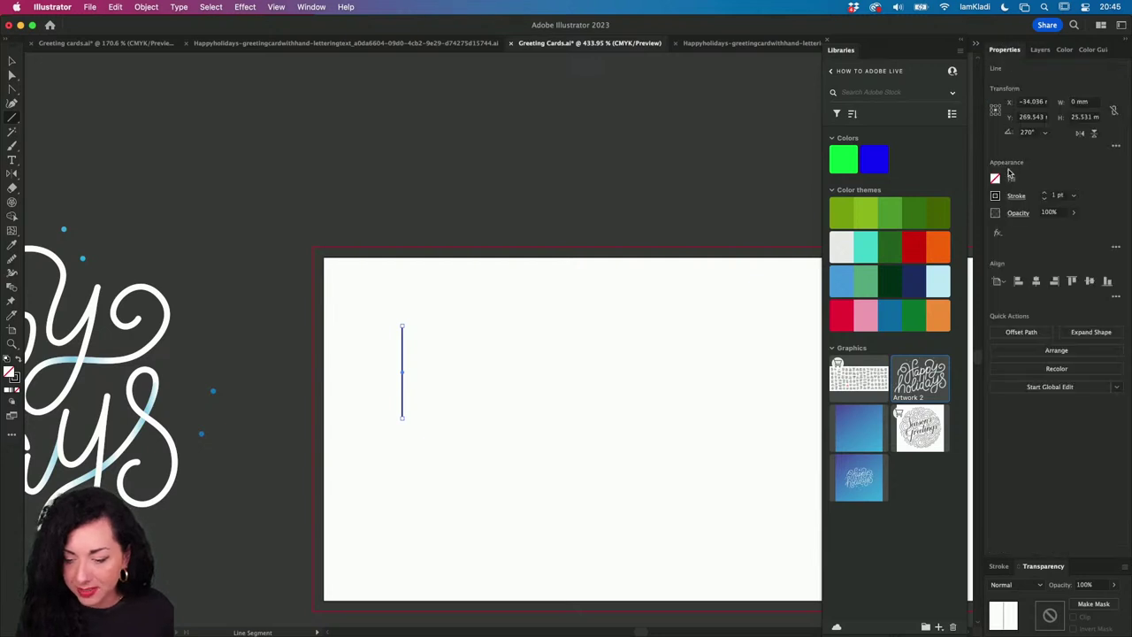
pyautogui.click(1046, 193)
pyautogui.click(1045, 193)
pyautogui.click(996, 195)
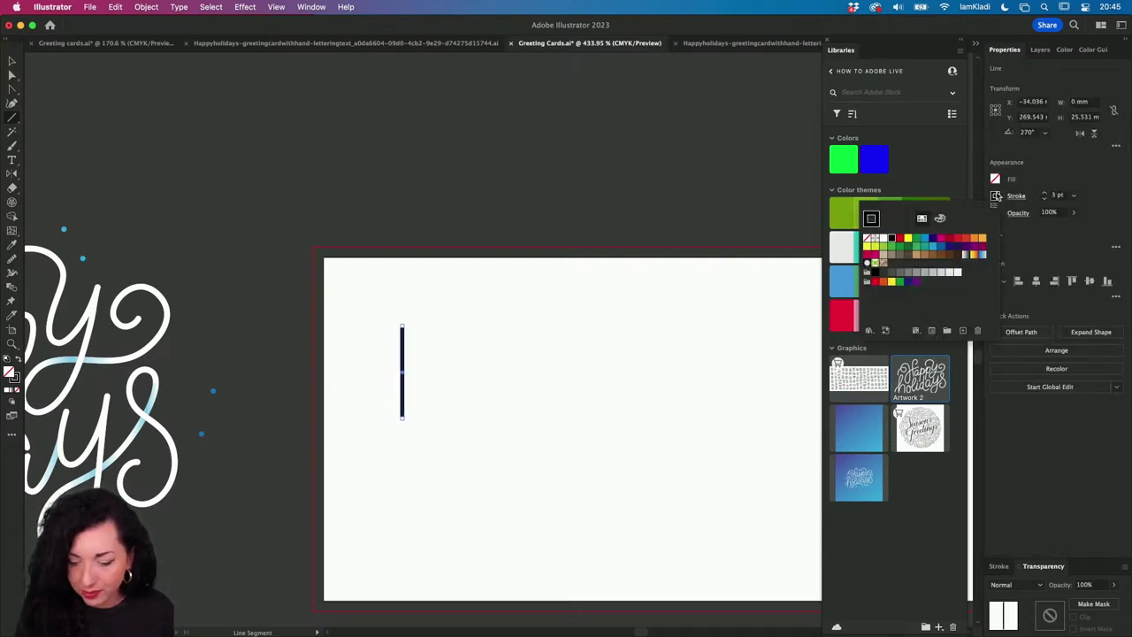
pyautogui.click(1092, 242)
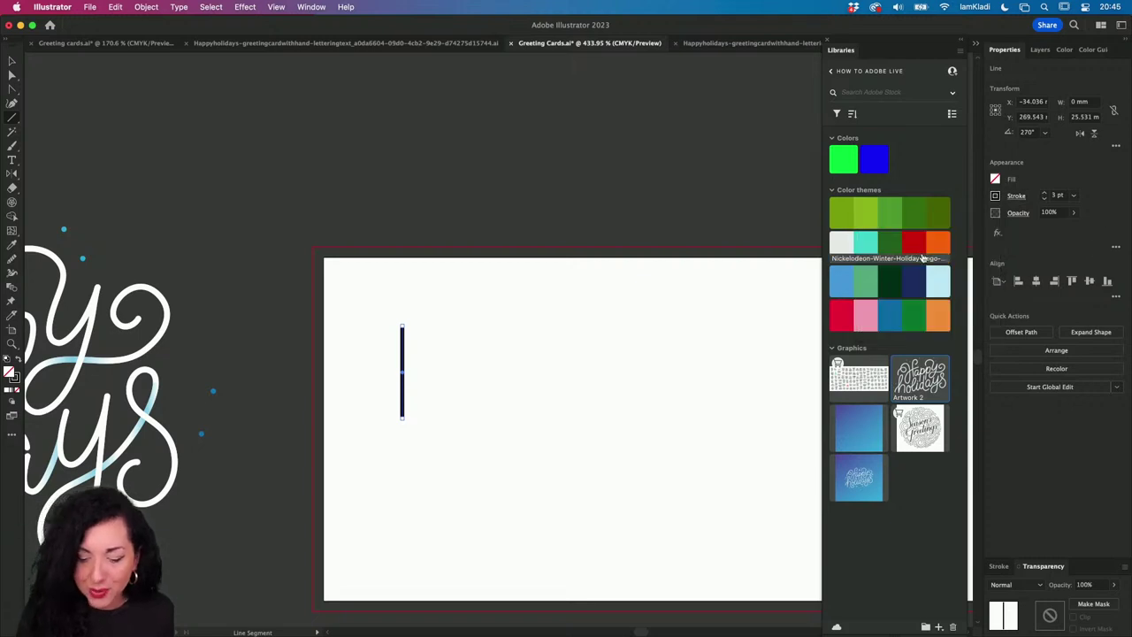
pyautogui.click(843, 279)
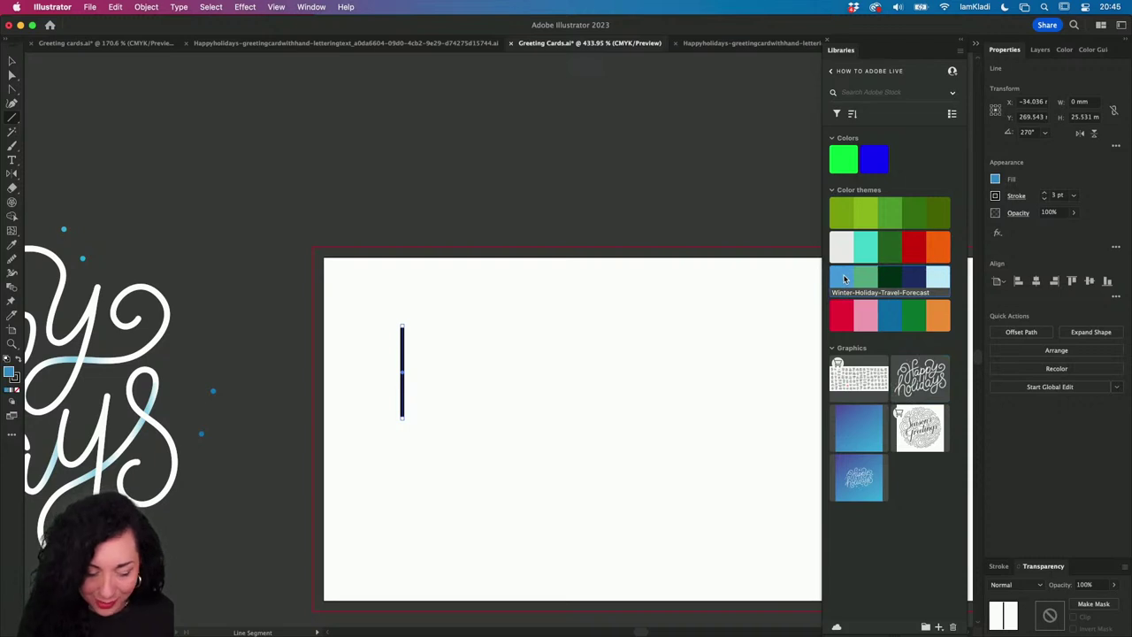
pyautogui.press('.')
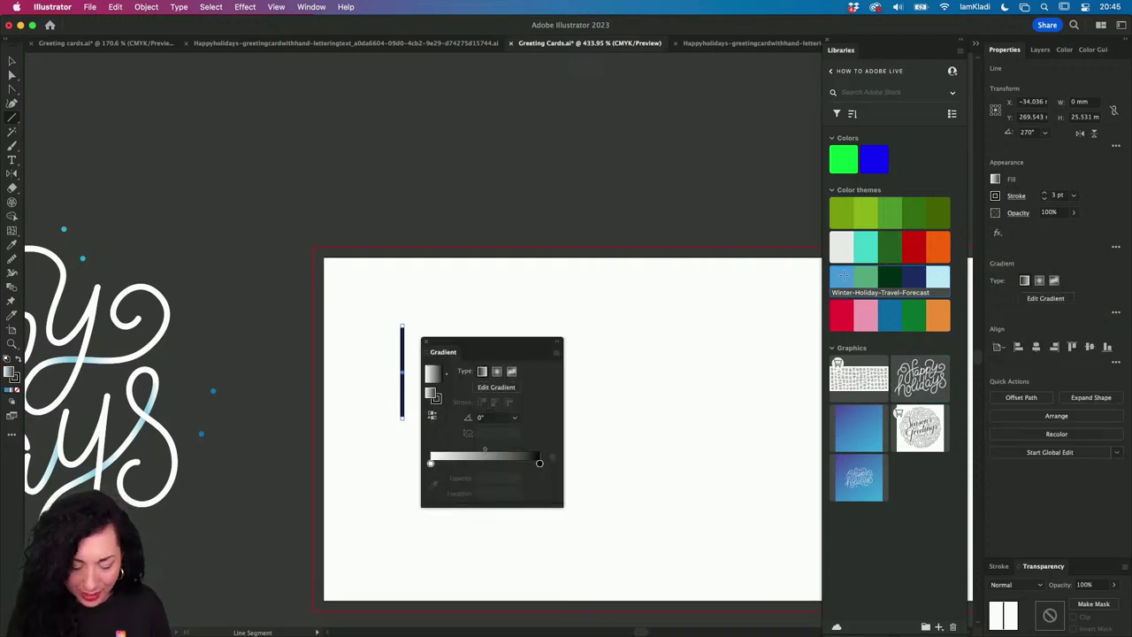
pyautogui.click(425, 342)
pyautogui.click(9, 372)
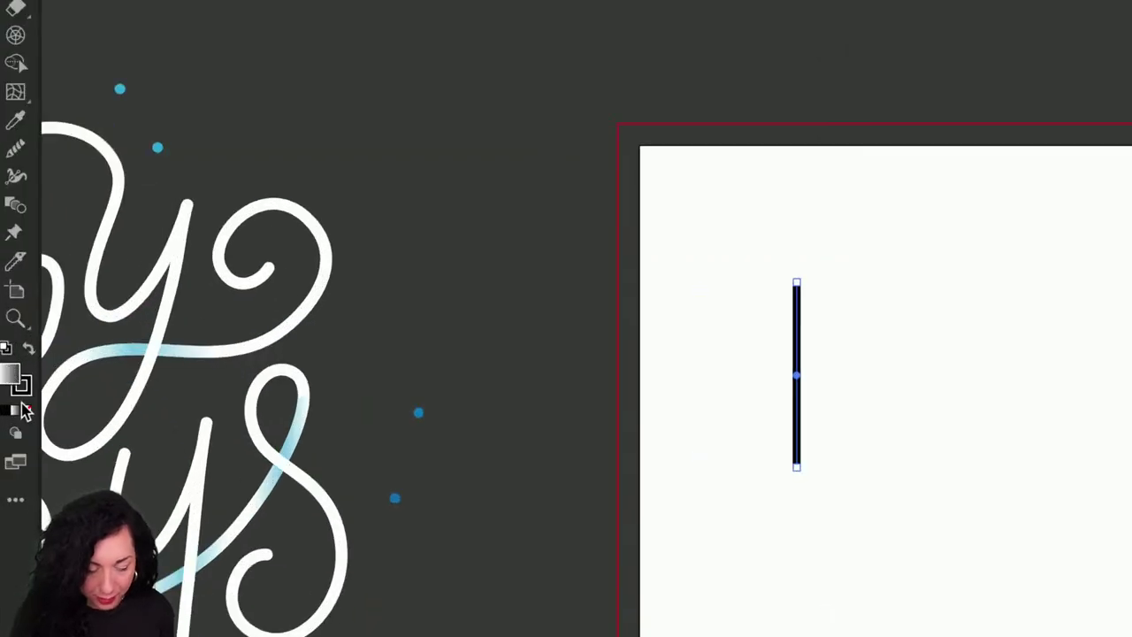
pyautogui.click(19, 389)
# - Color the line's stroke with the medium blue from the Winter-Holiday-Travel-Forecast color theme
pyautogui.click(25, 389)
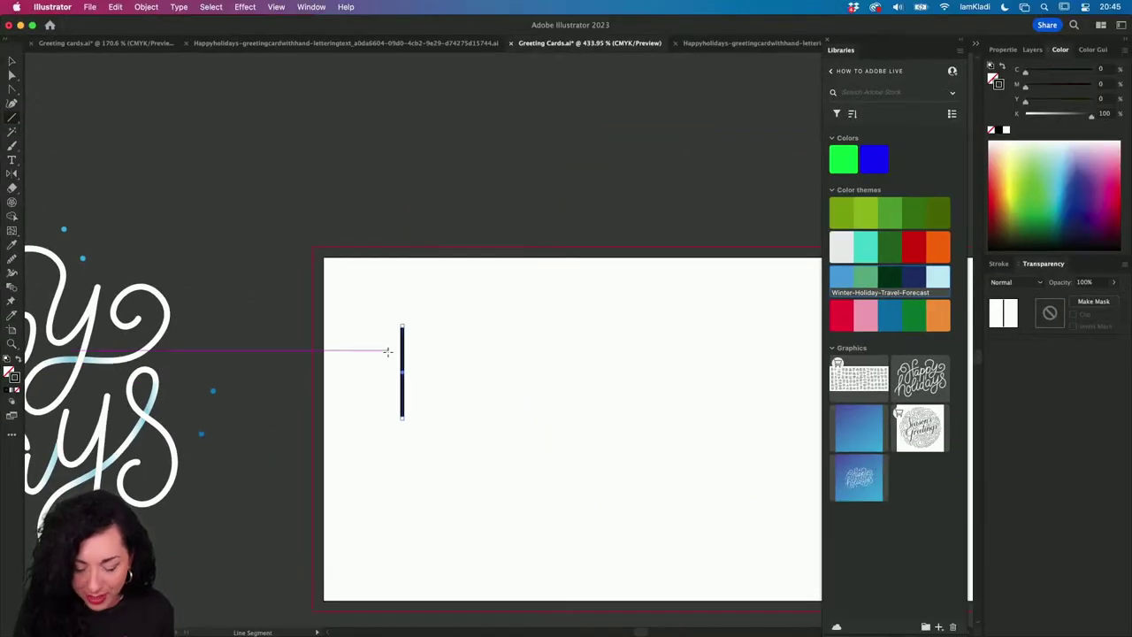
pyautogui.press('v')
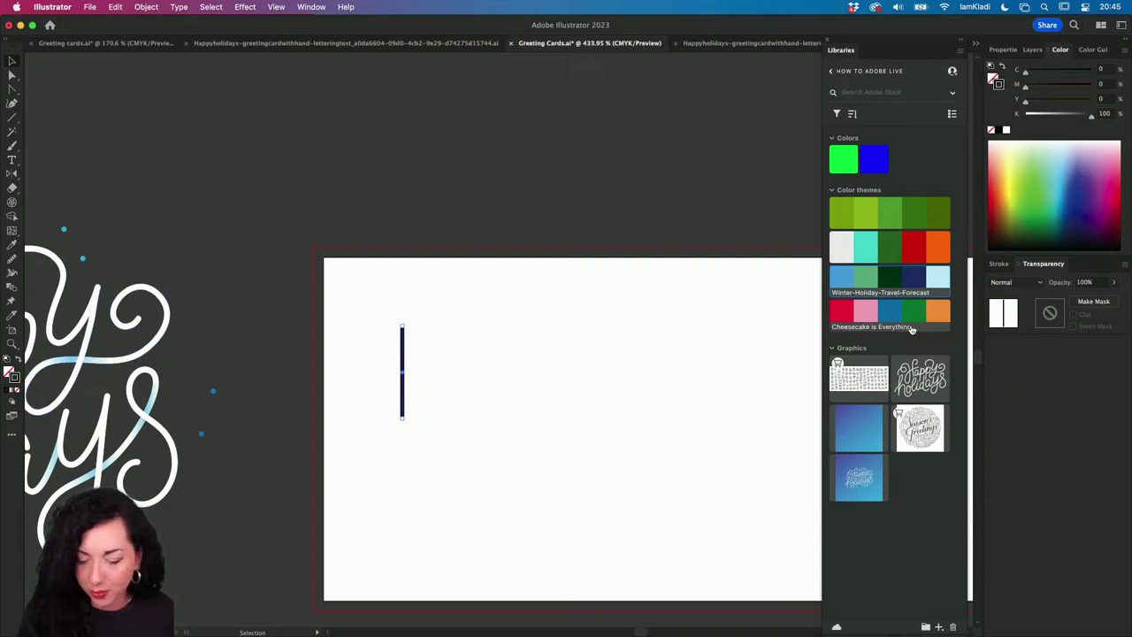
pyautogui.click(842, 278)
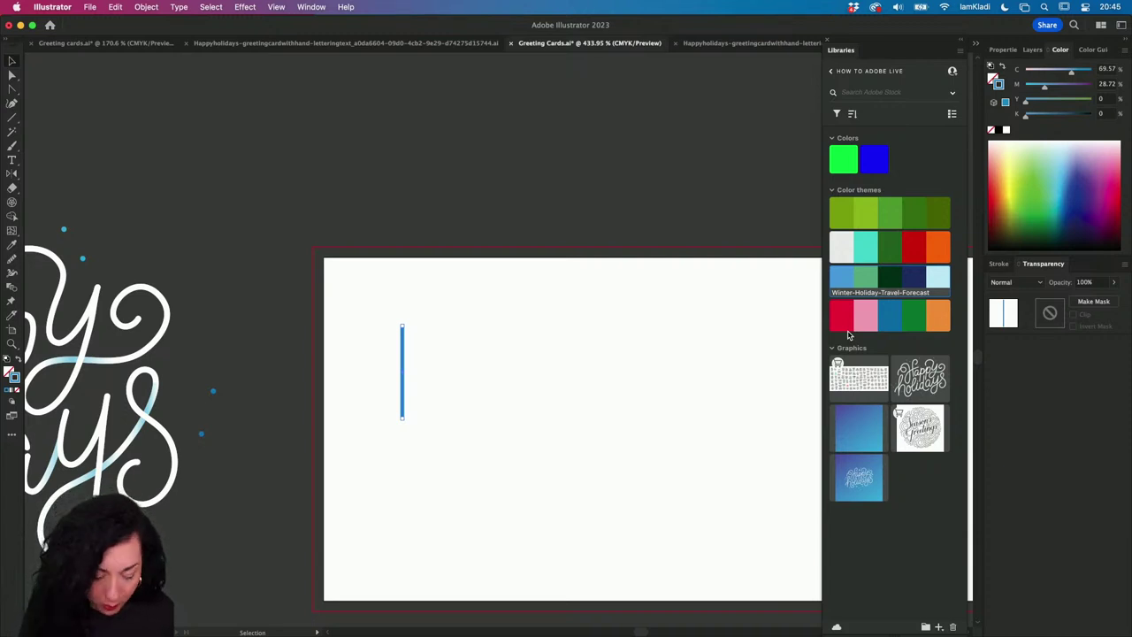
# - Add the Winter-Holiday-Travel-Forecast theme to the document swatches and show the full swatch collection
pyautogui.rightClick(858, 286)
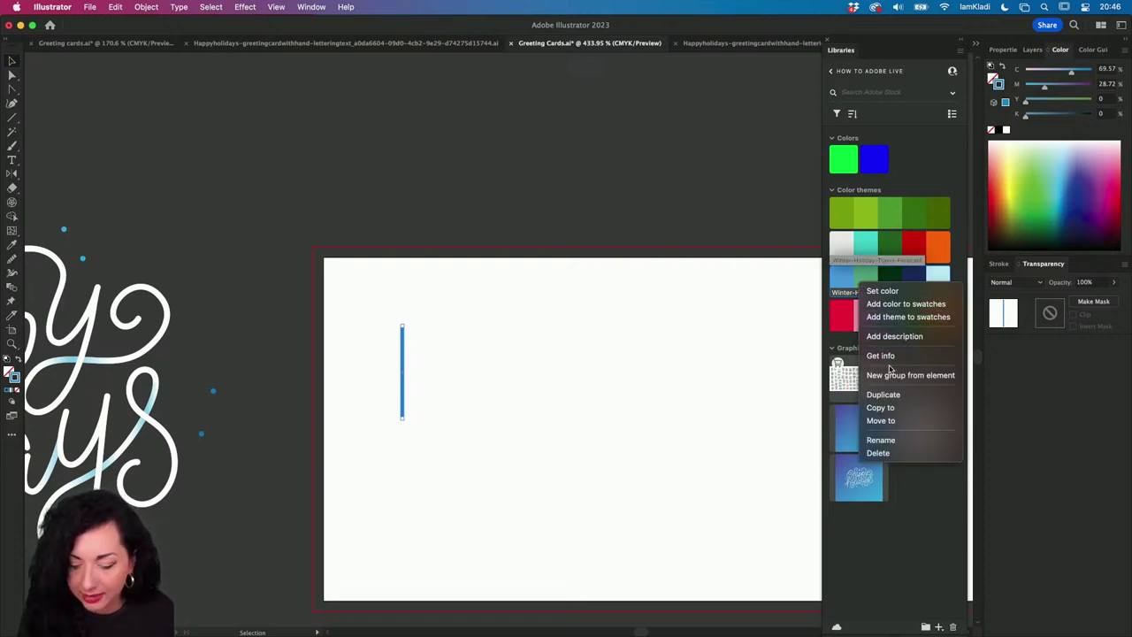
pyautogui.click(917, 317)
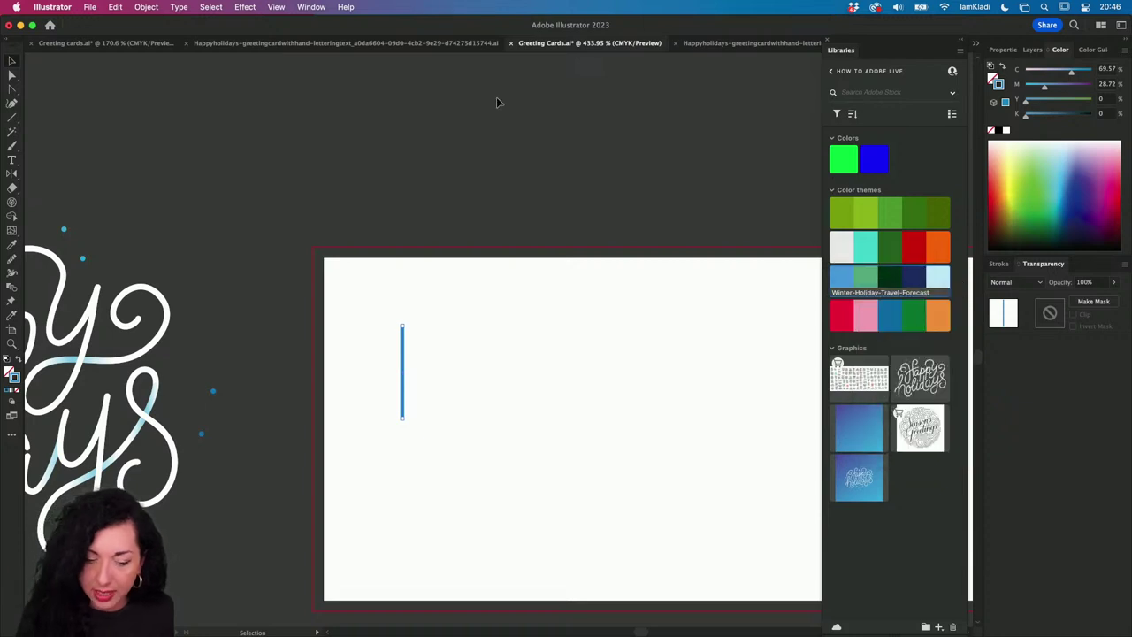
pyautogui.click(302, 8)
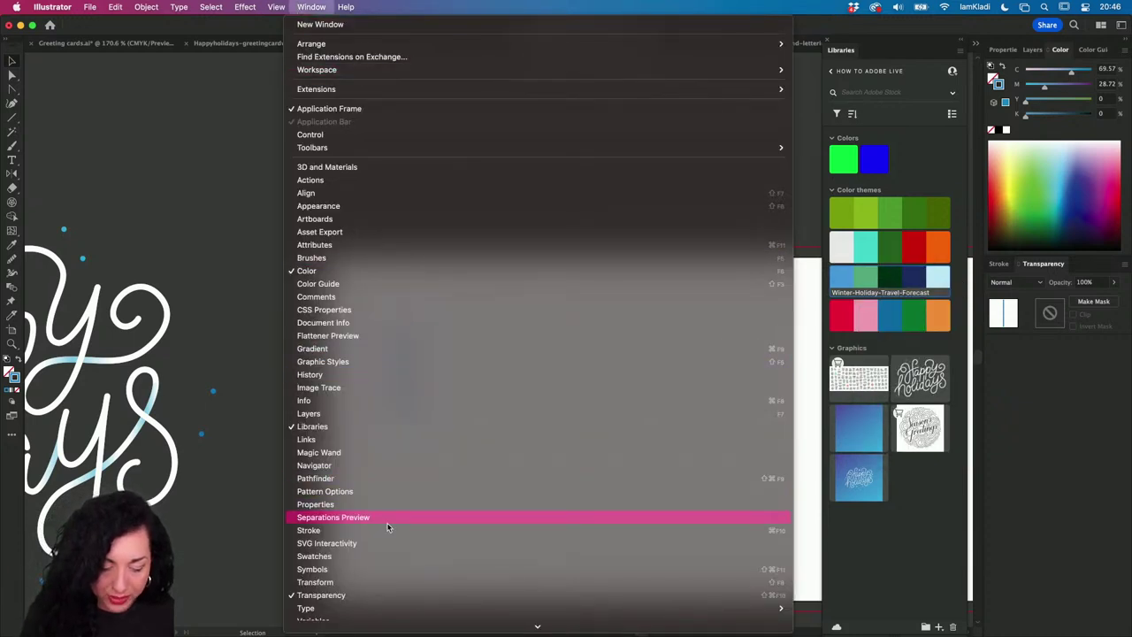
pyautogui.click(377, 556)
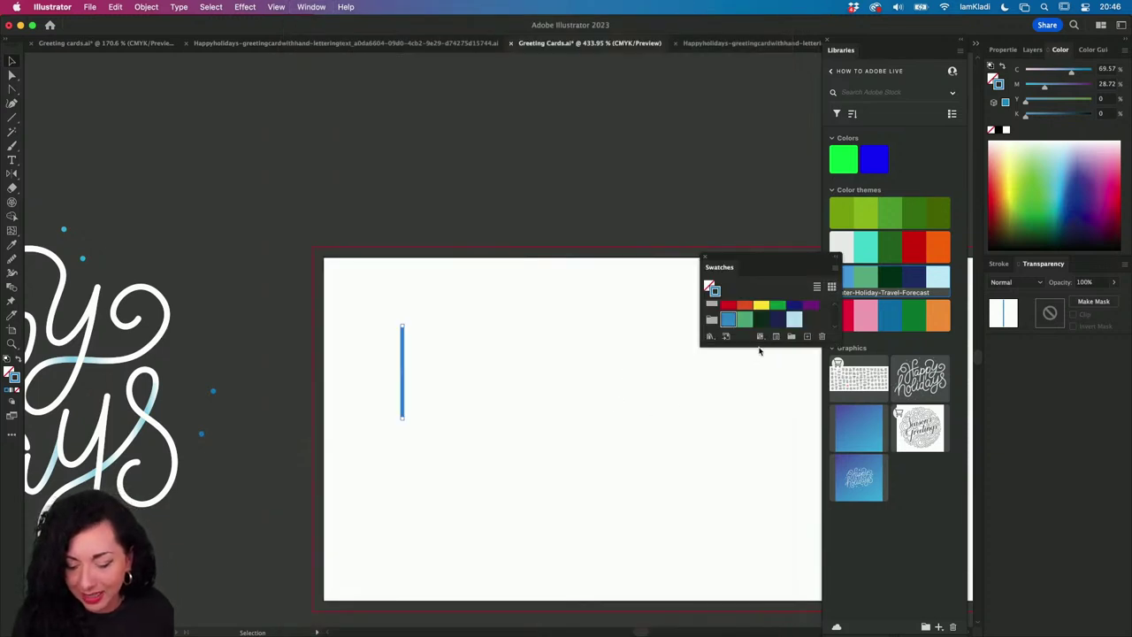
pyautogui.moveTo(746, 350); pyautogui.dragTo(759, 520)
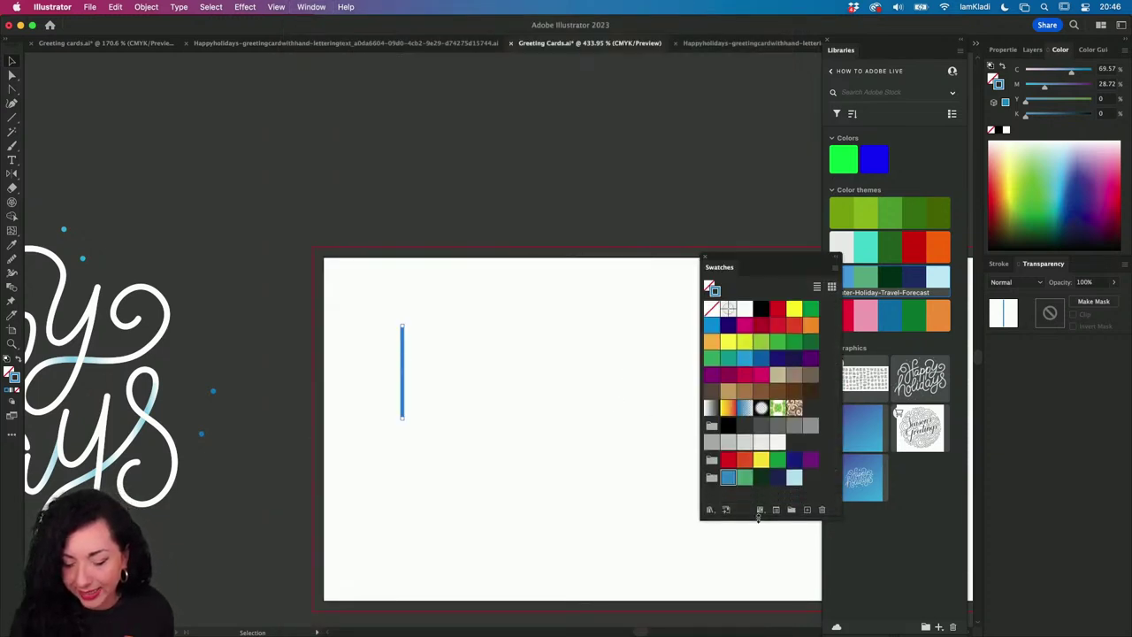
# - Try the theme's green and dark blue swatches on the line, return it to medium blue and close the swatches
pyautogui.click(745, 479)
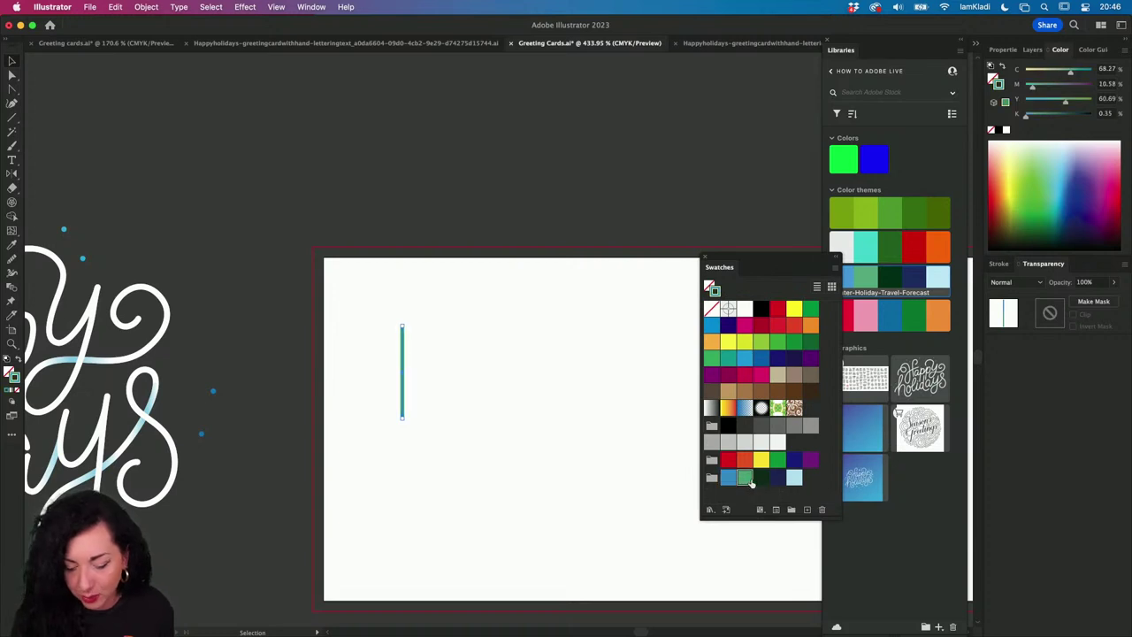
pyautogui.click(777, 477)
pyautogui.click(726, 481)
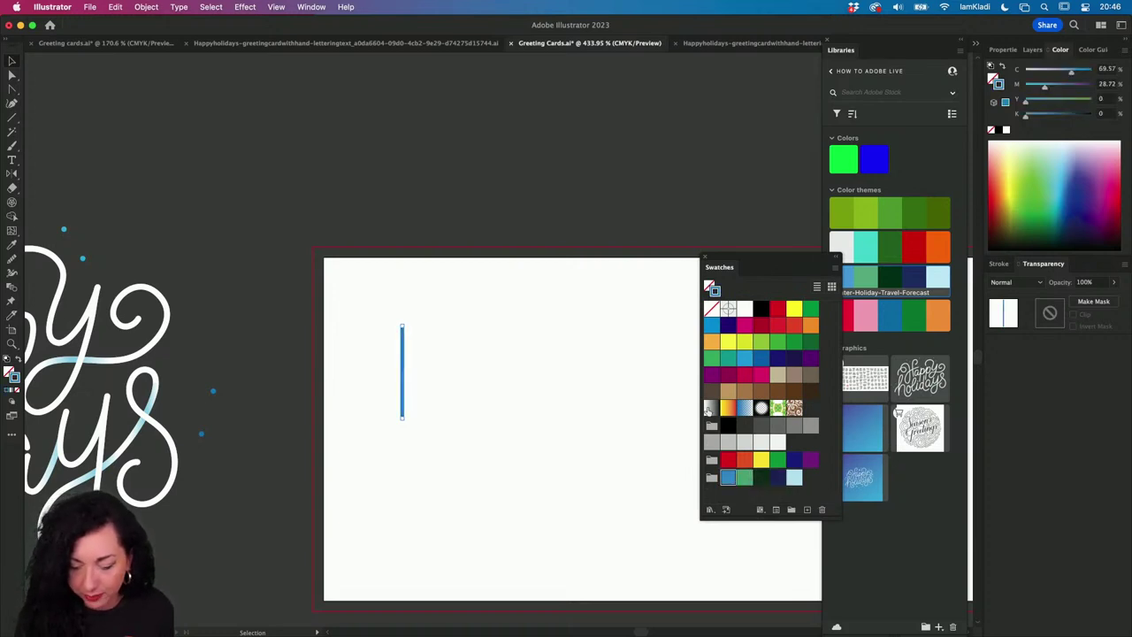
pyautogui.moveTo(721, 275); pyautogui.dragTo(547, 173)
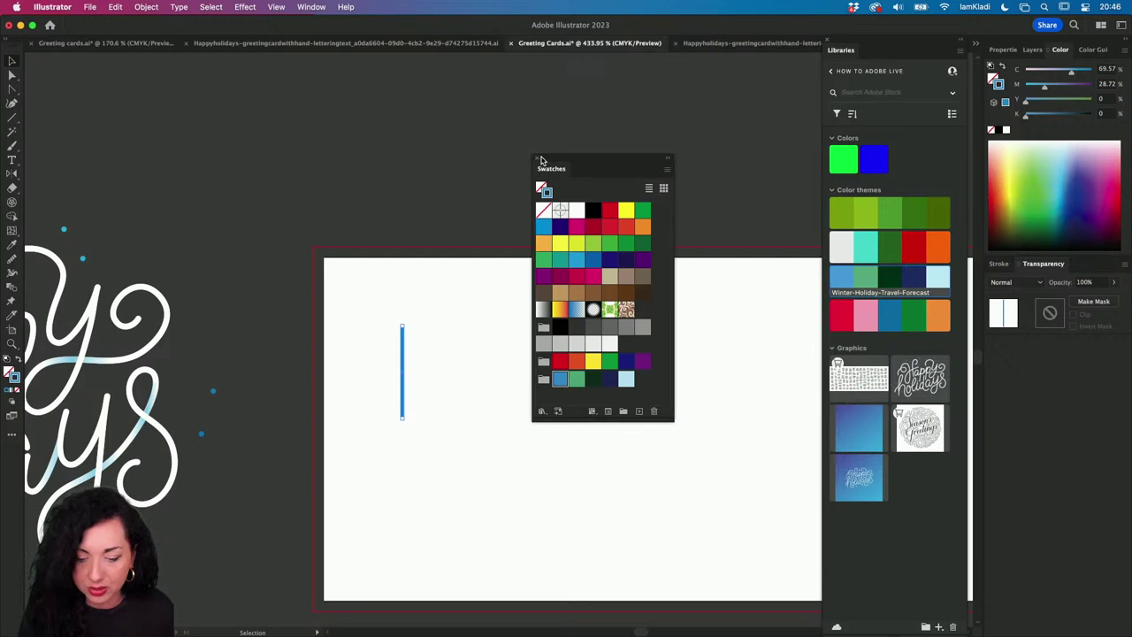
pyautogui.click(538, 160)
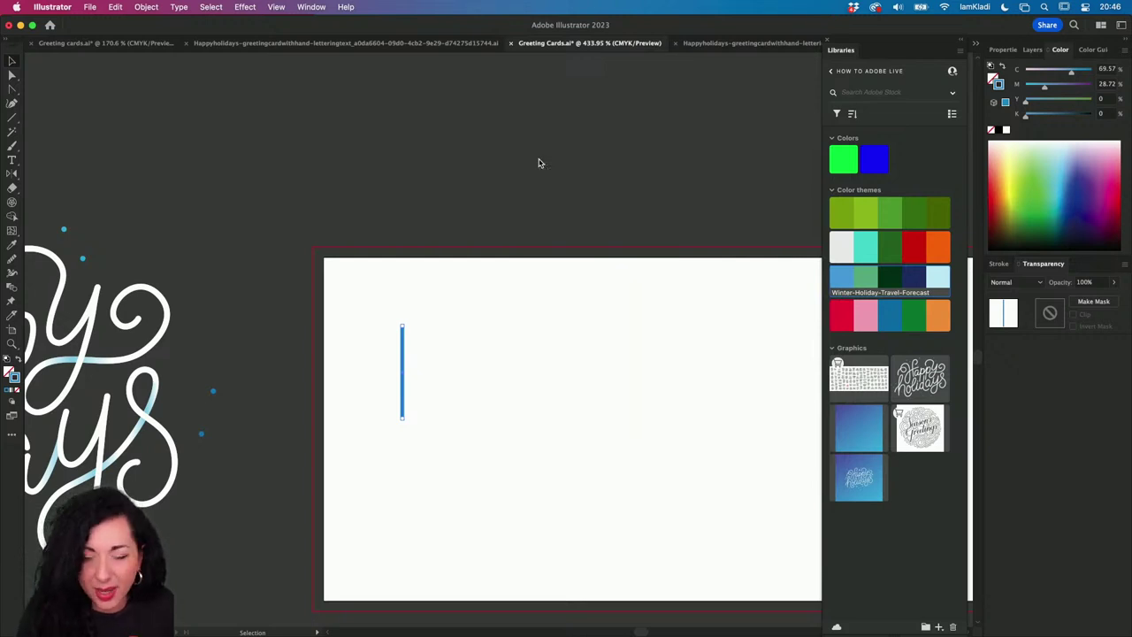
# - Draw a circle about 3.5 mm in diameter centered on the upper end of the blue line
pyautogui.click(471, 358)
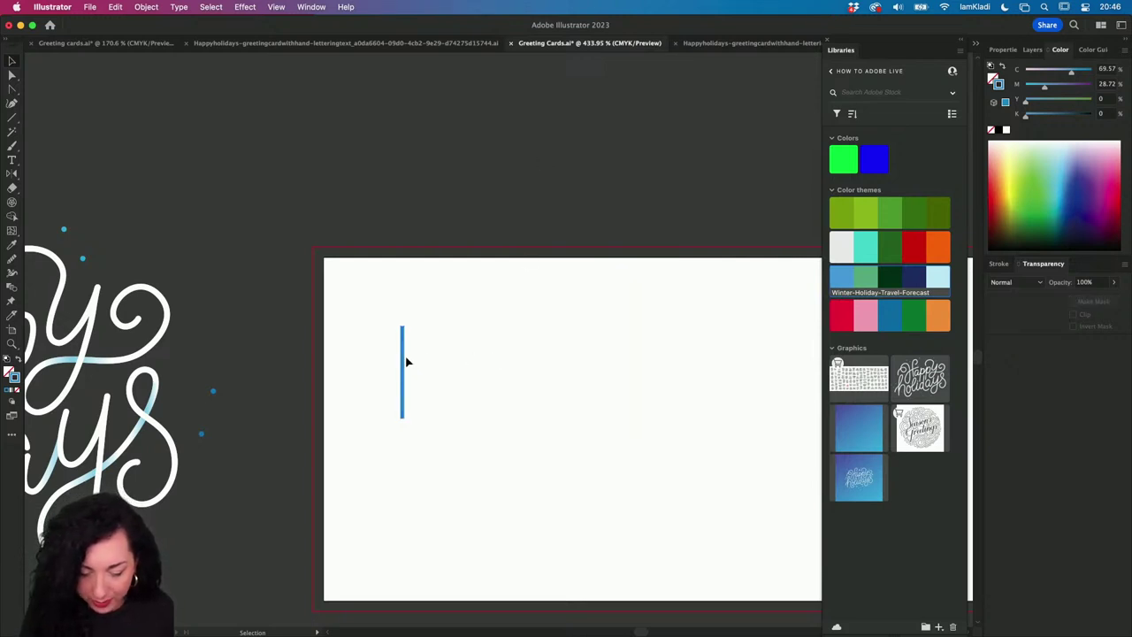
pyautogui.scroll(2, 404, 356)
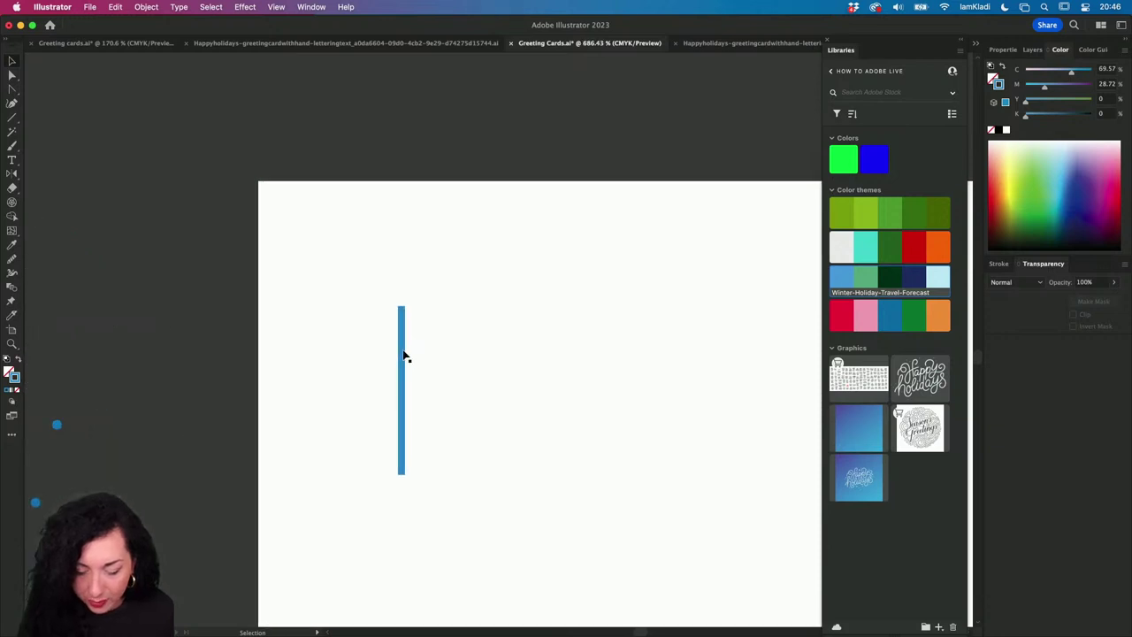
pyautogui.scroll(1, 404, 356)
pyautogui.press('l')
pyautogui.moveTo(382, 283); pyautogui.dragTo(409, 311)
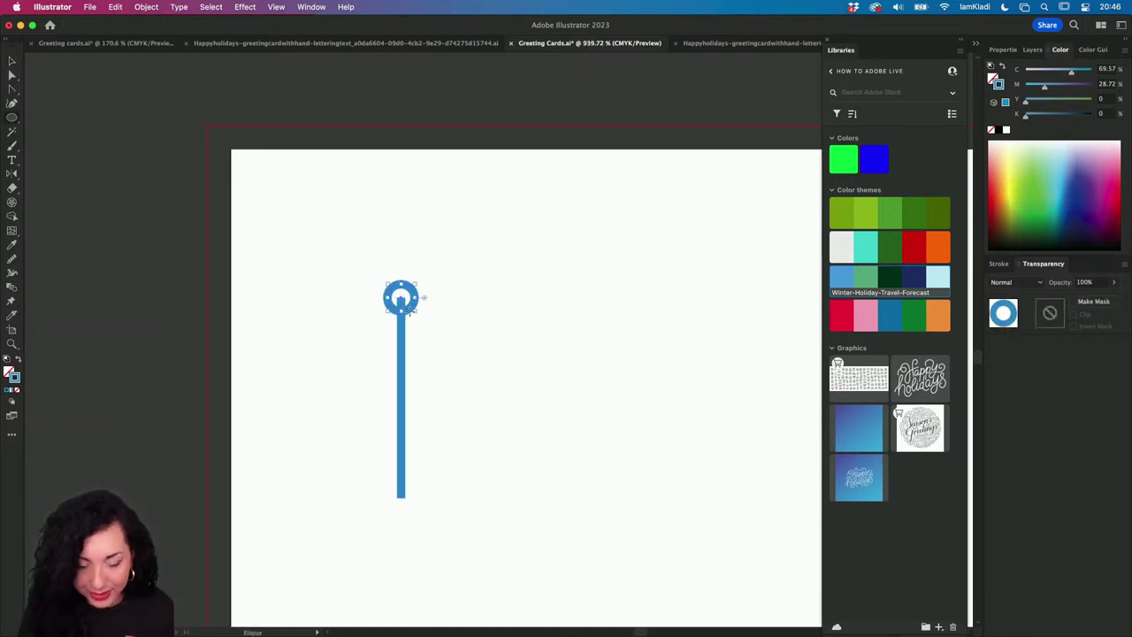
# - Swap the circle's fill and stroke until it has a solid blue fill and no stroke
pyautogui.hotkey('shift', 'x')
pyautogui.hotkey('shift', 'x')
pyautogui.hotkey('shift', 'x')
pyautogui.hotkey('shift', 'x')
pyautogui.hotkey('shift', 'x')
pyautogui.hotkey('shift', 'x')
pyautogui.hotkey('shift', 'x')
pyautogui.press('x')
pyautogui.hotkey('shift', 'x')
pyautogui.hotkey('shift', 'x')
pyautogui.hotkey('shift', 'x')
pyautogui.hotkey('shift', 'x')
pyautogui.hotkey('shift', 'x')
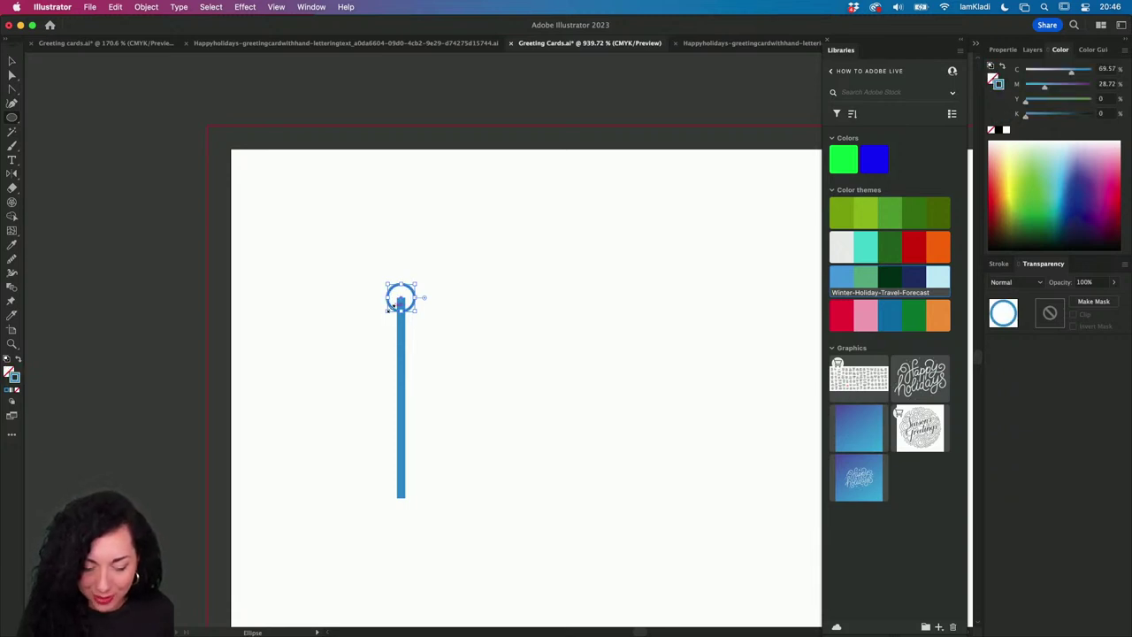
pyautogui.scroll(3, 437, 294)
pyautogui.click(437, 292)
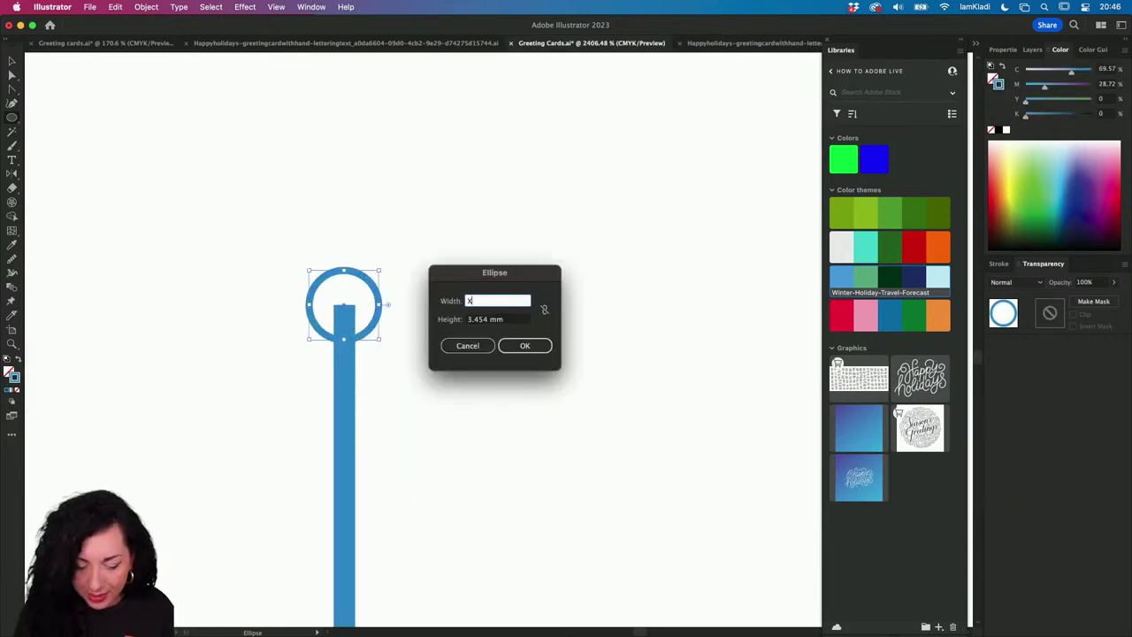
pyautogui.click(484, 345)
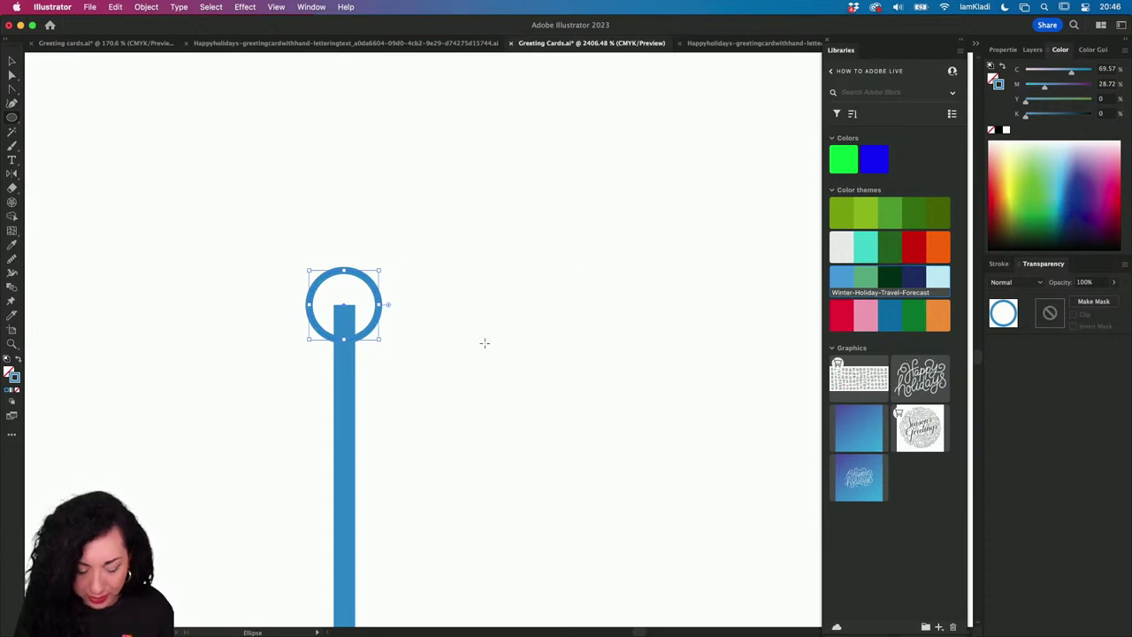
pyautogui.hotkey('shift', 'x')
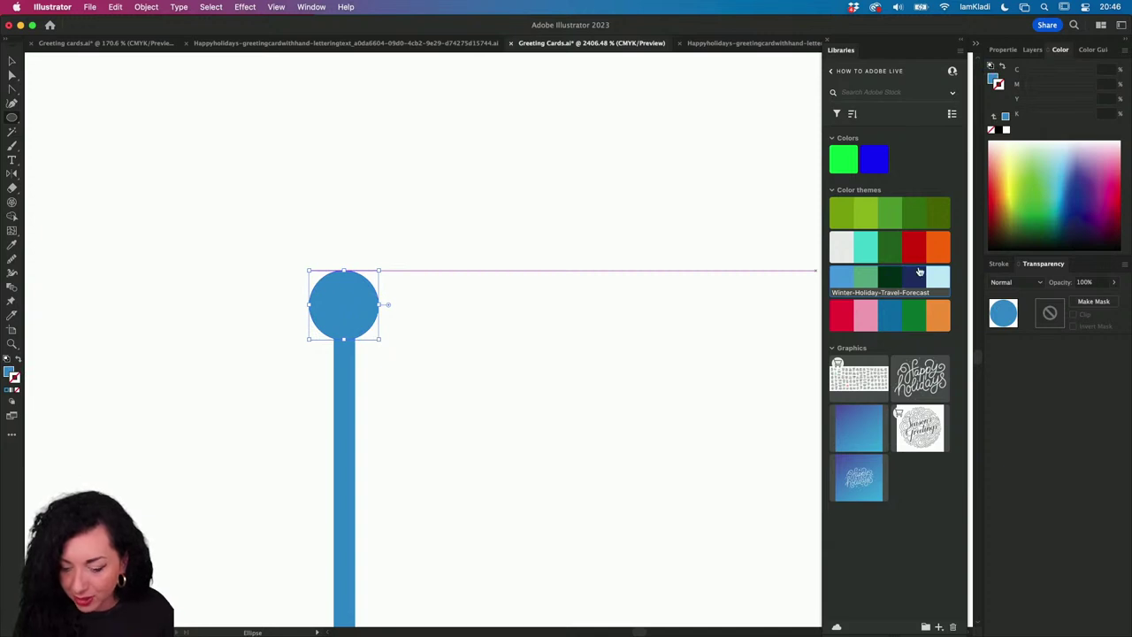
# - Try filling the circle with turquoise from the Nickelodeon-Winter-Holiday-Logo theme, and undo the color change
pyautogui.click(873, 252)
pyautogui.click(874, 252)
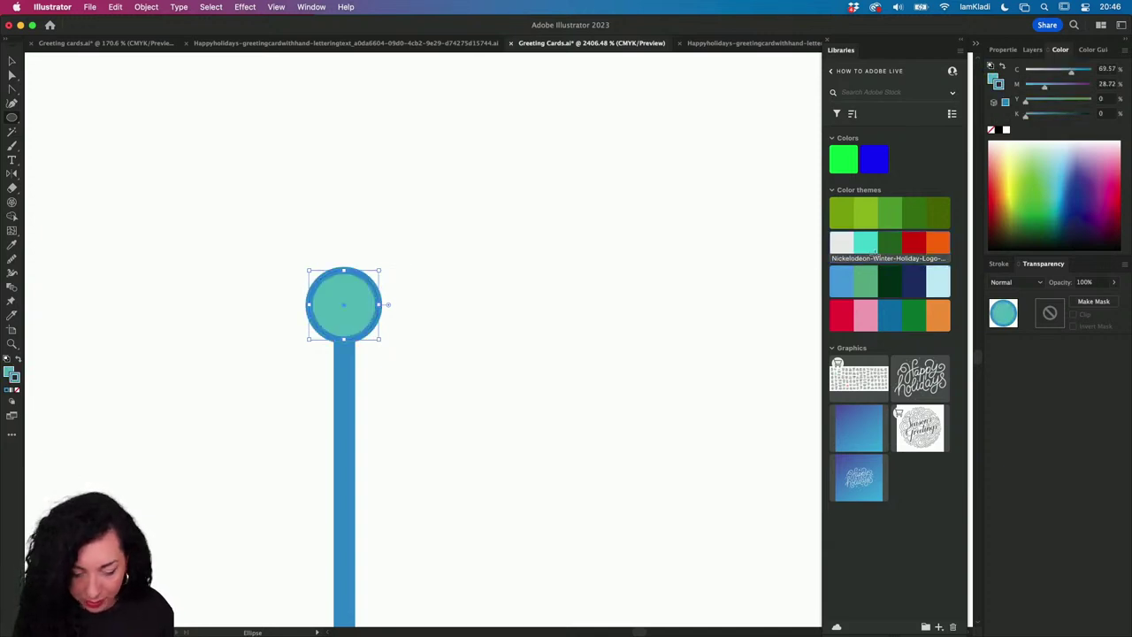
pyautogui.press('super+z')
pyautogui.press('super+z')
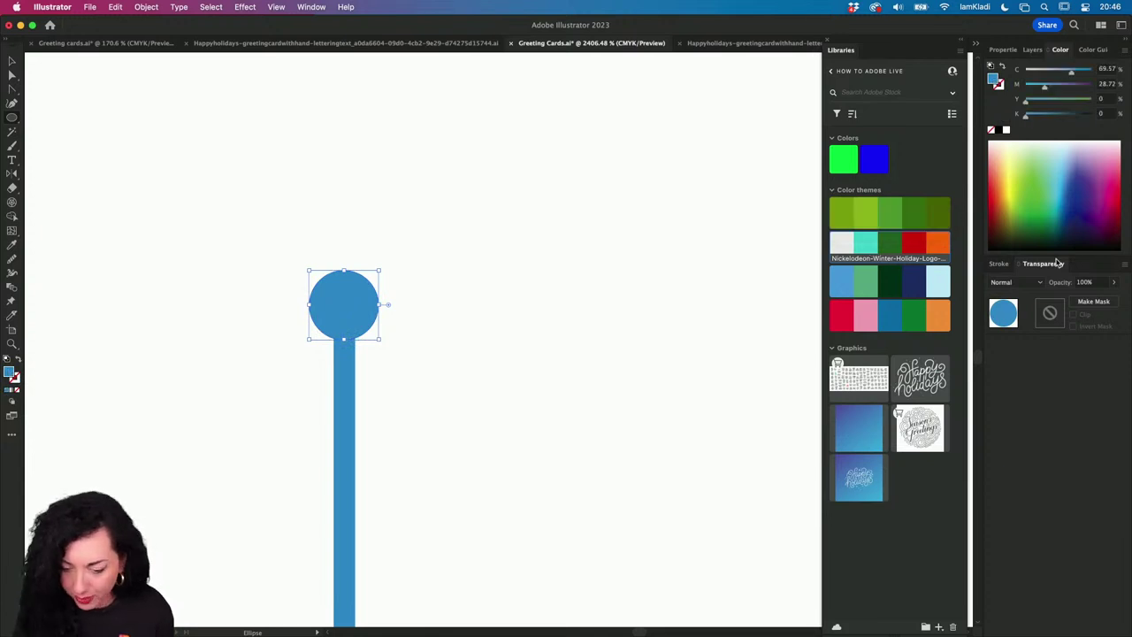
# - Fill the circle with turquoise from the Nickelodeon-Winter-Holiday-Logo color theme
pyautogui.click(929, 285)
pyautogui.click(866, 248)
pyautogui.press('v')
# - Duplicate the turquoise circle onto the lower end of the blue line and group both circles with the line
pyautogui.scroll(-2, 535, 377)
pyautogui.scroll(-3, 536, 378)
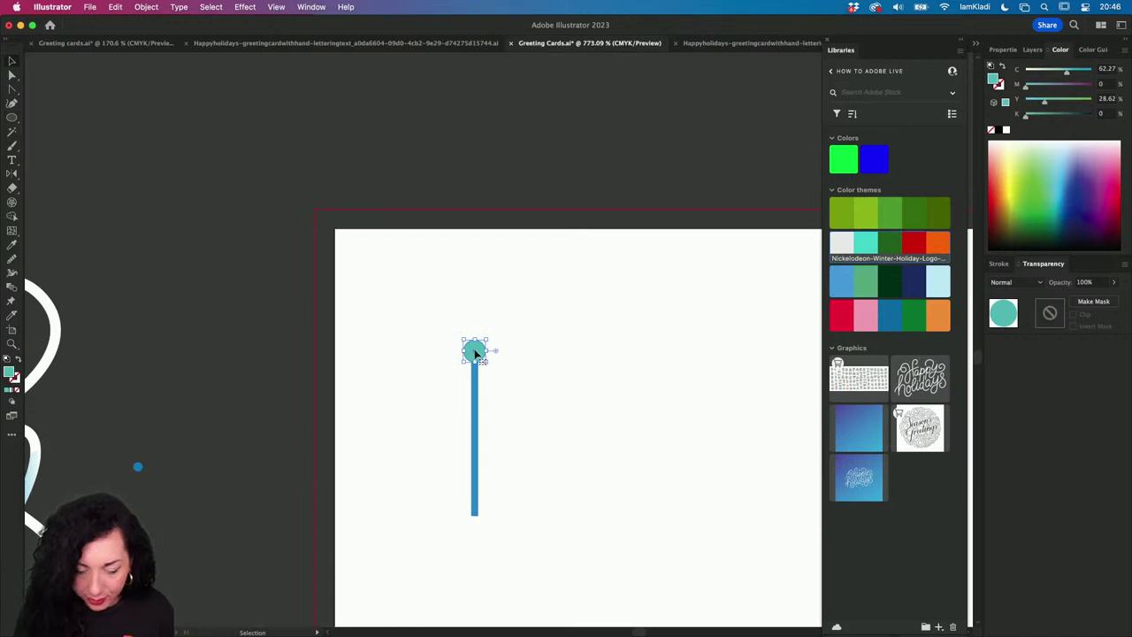
pyautogui.moveTo(472, 351); pyautogui.dragTo(398, 280)
pyautogui.click(543, 483)
pyautogui.press('super+g')
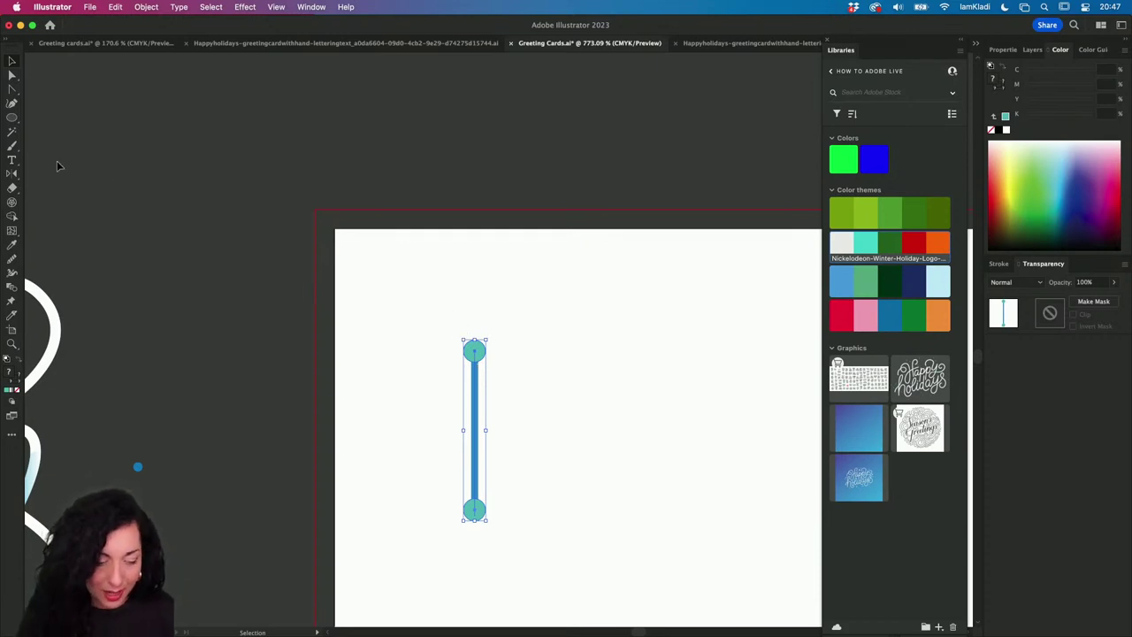
# - Cut the grouped line and circles and paste them in front at the same place
pyautogui.click(12, 203)
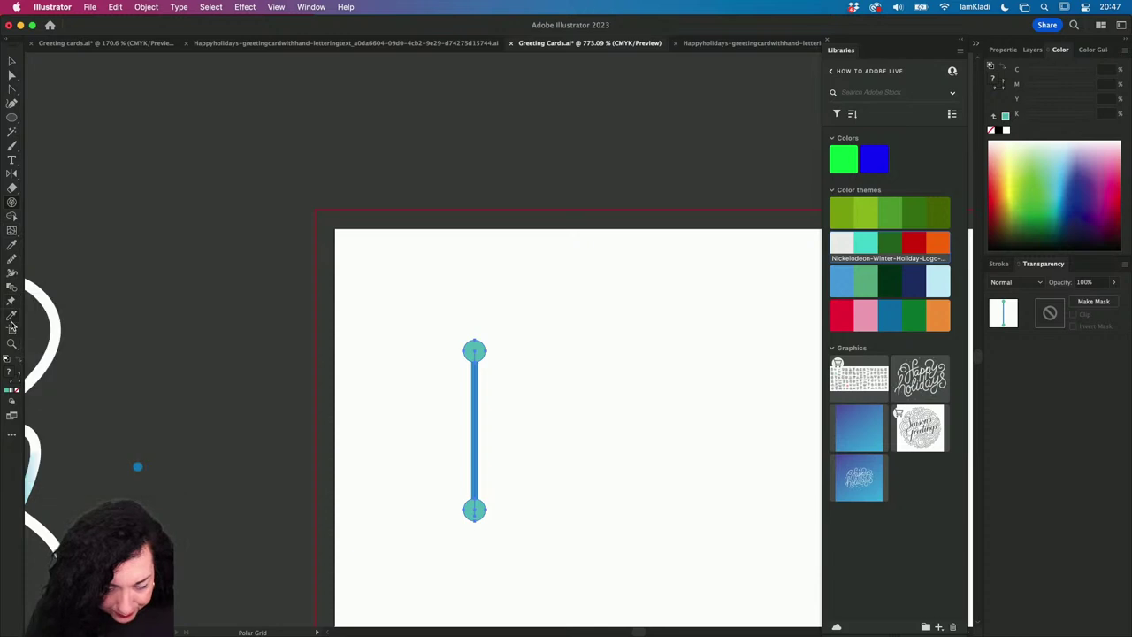
pyautogui.press('r')
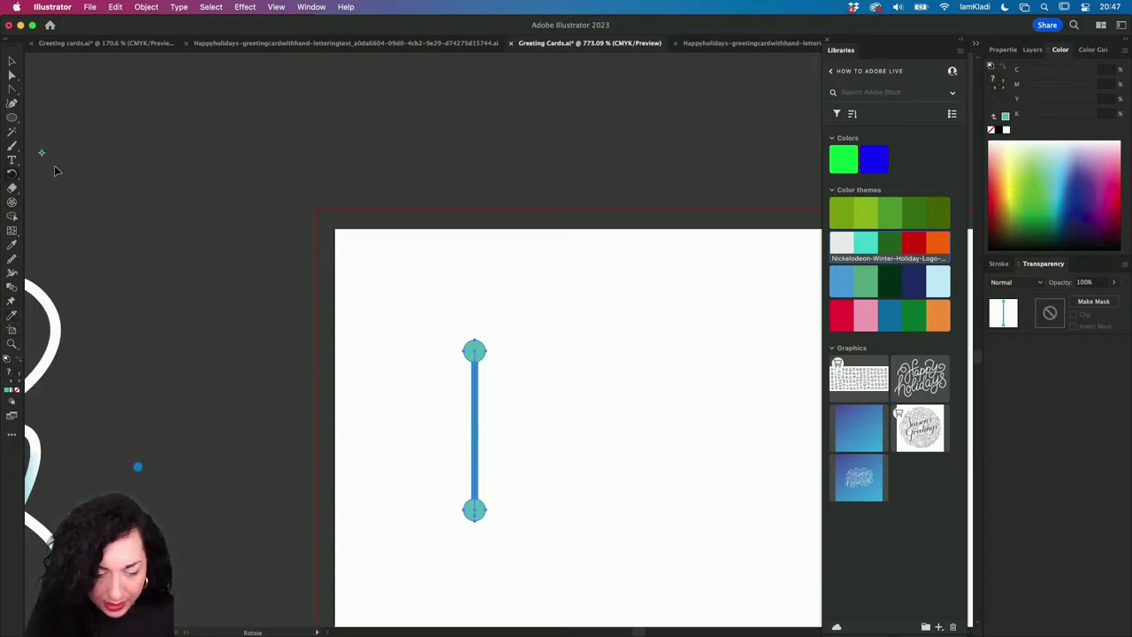
pyautogui.press('super+x')
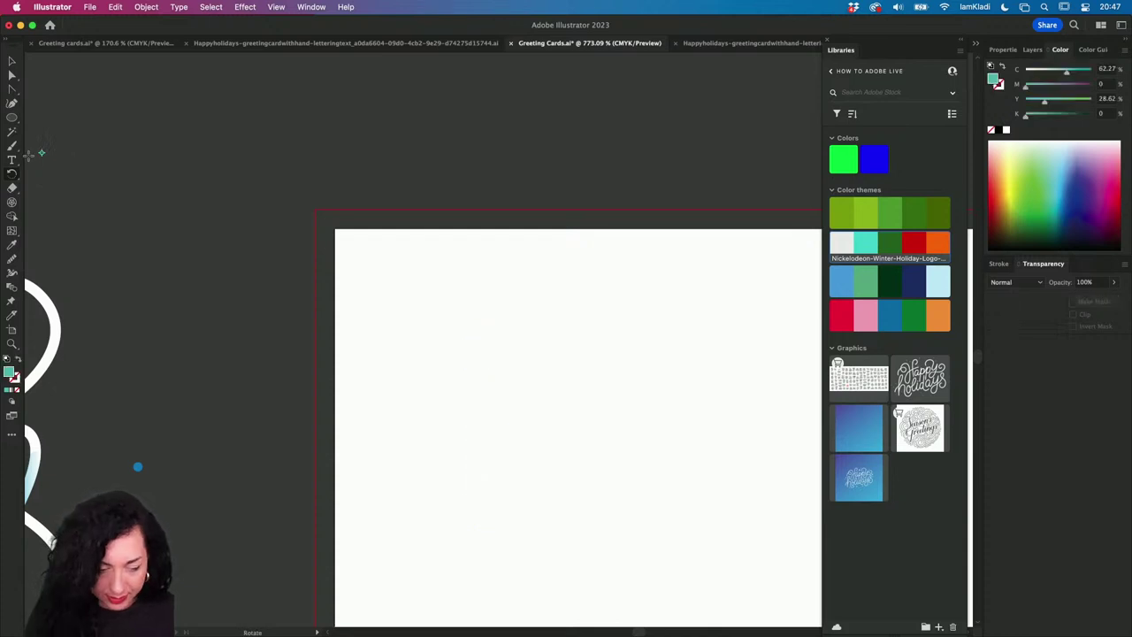
pyautogui.press('super+f')
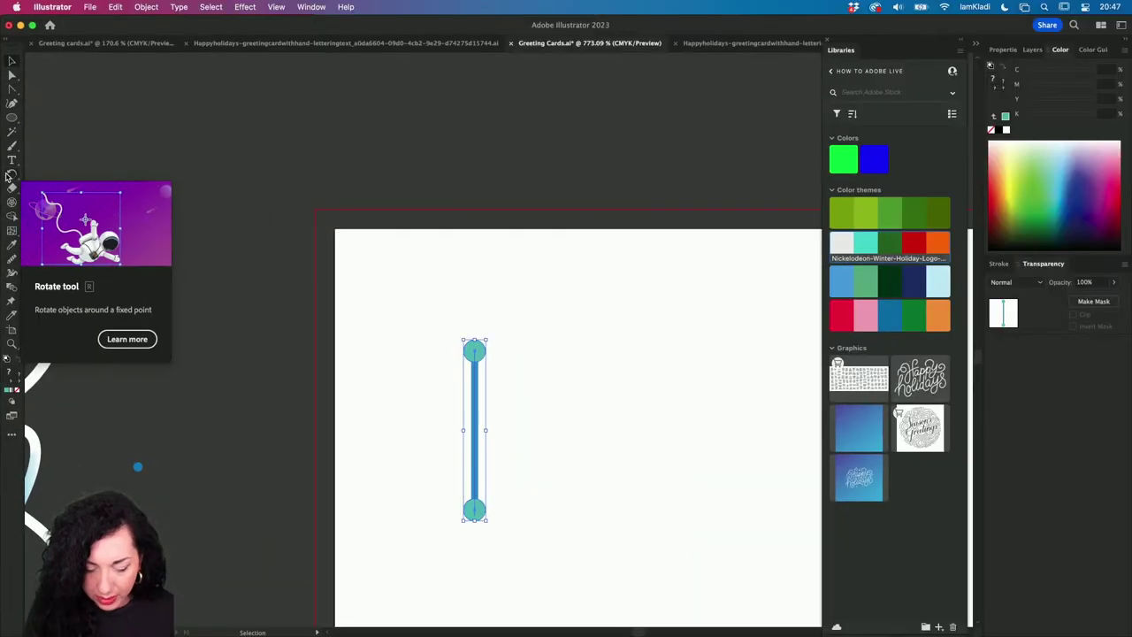
# - Try creating a 45° rotated copy of the line and circles around a point on the line, comparing the preview, and undo it
pyautogui.press('r')
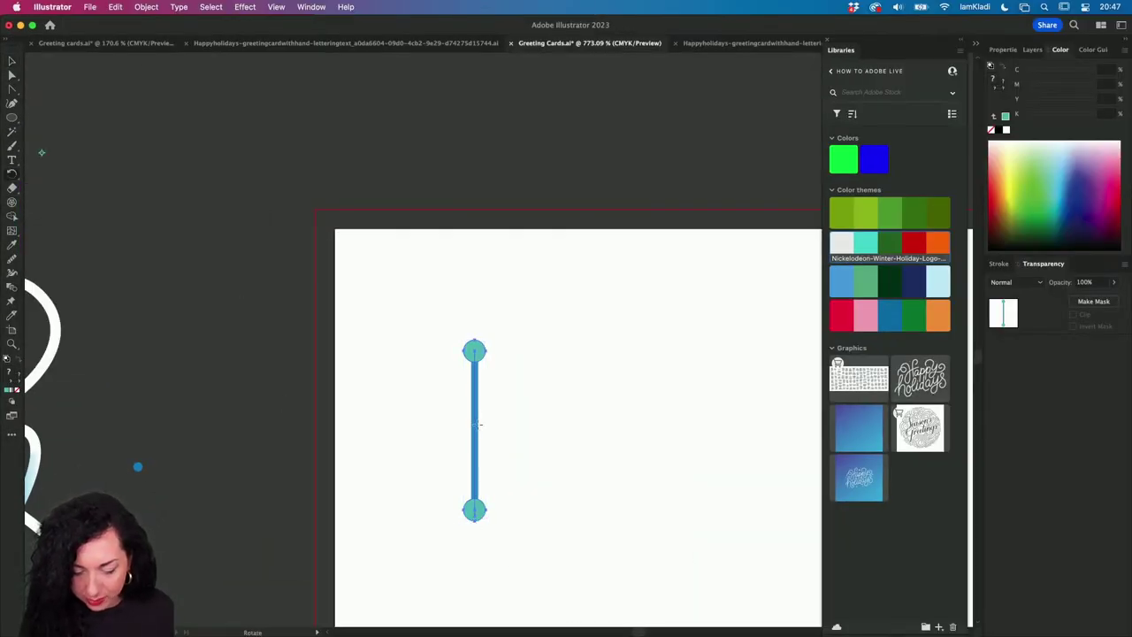
pyautogui.scroll(5, 474, 422)
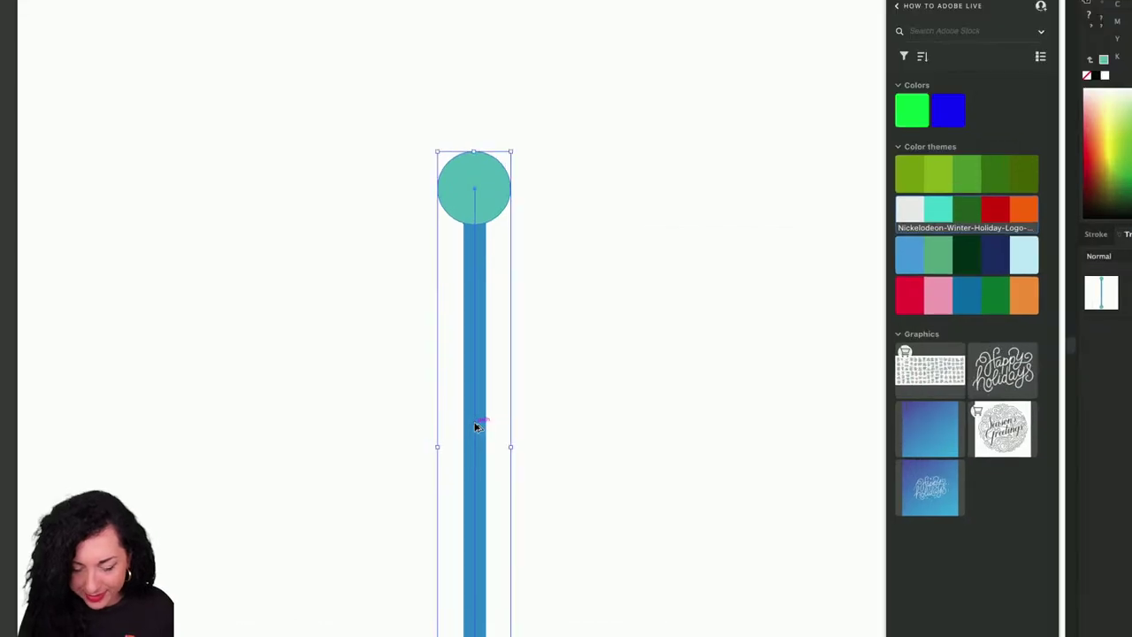
pyautogui.press('v')
pyautogui.press('r')
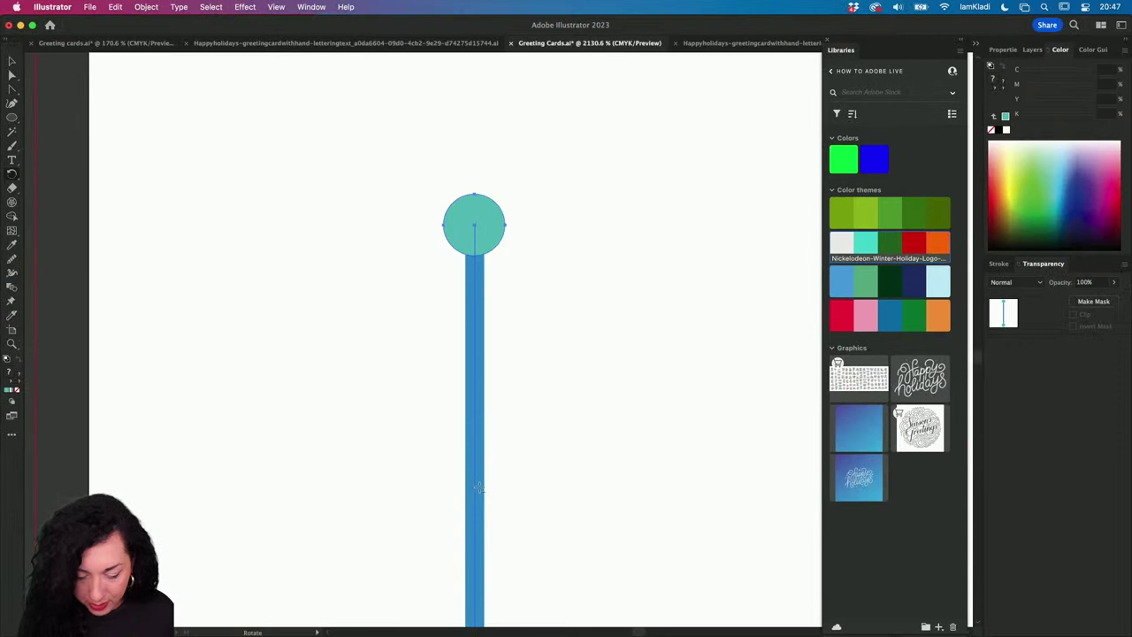
pyautogui.keyDown('alt'); pyautogui.click(475, 482); pyautogui.keyUp('alt')
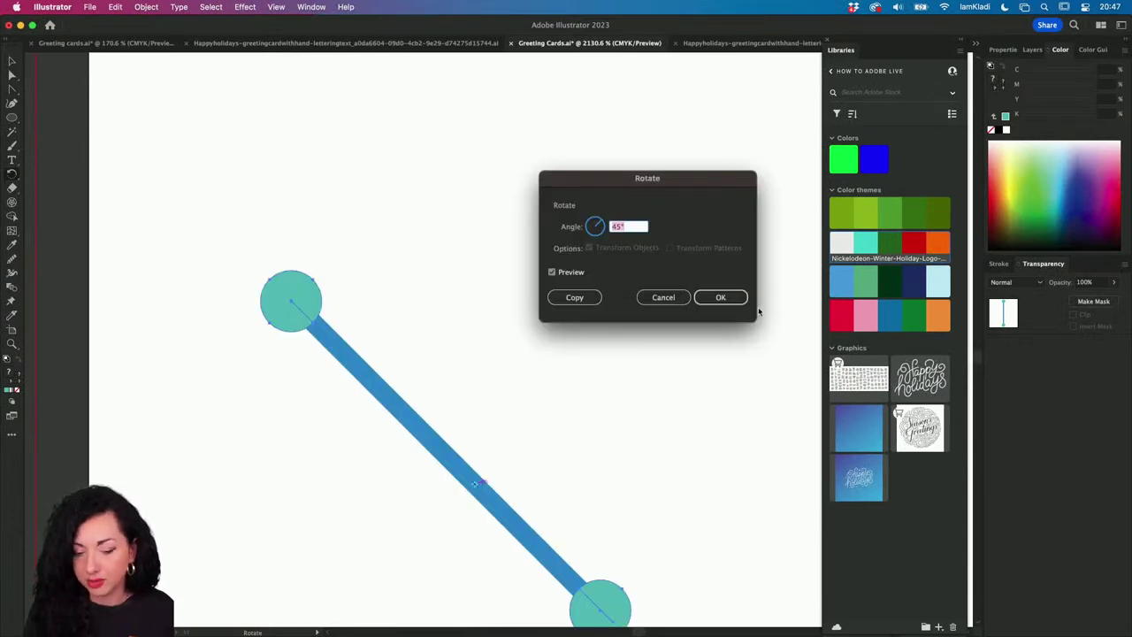
pyautogui.click(573, 273)
pyautogui.click(575, 273)
pyautogui.click(576, 273)
pyautogui.click(576, 273)
pyautogui.click(575, 273)
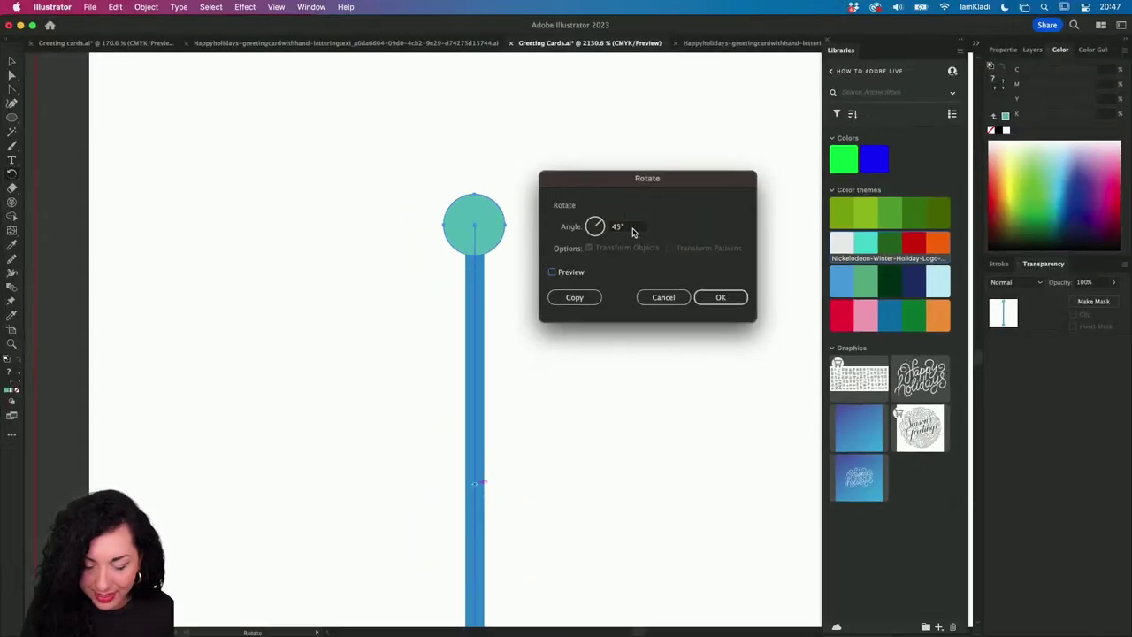
pyautogui.click(560, 273)
pyautogui.click(574, 301)
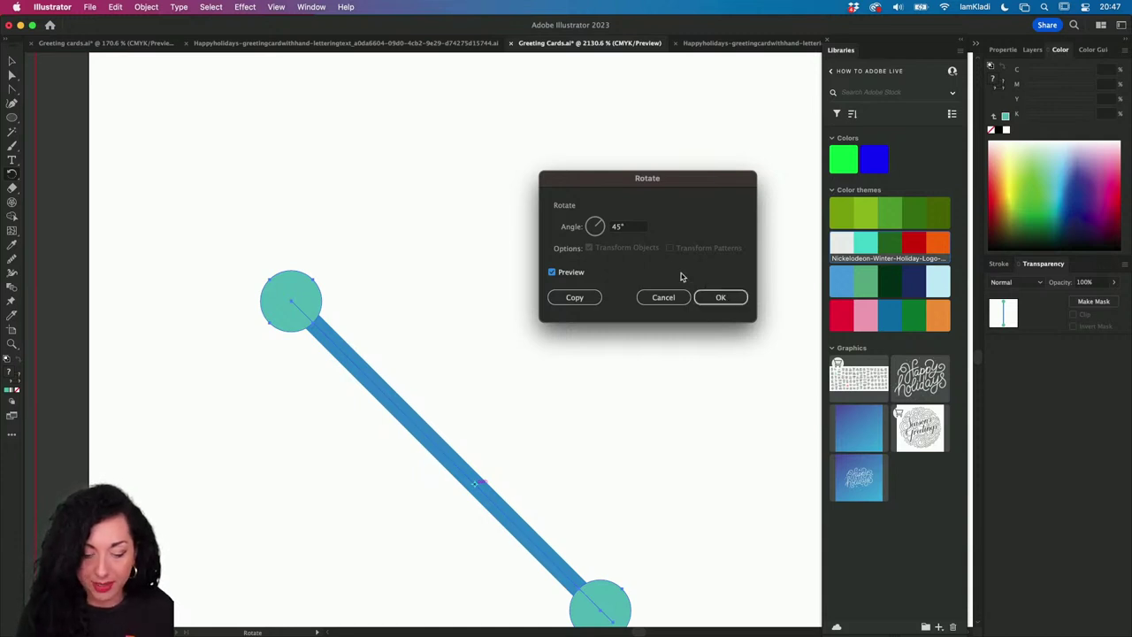
pyautogui.click(589, 303)
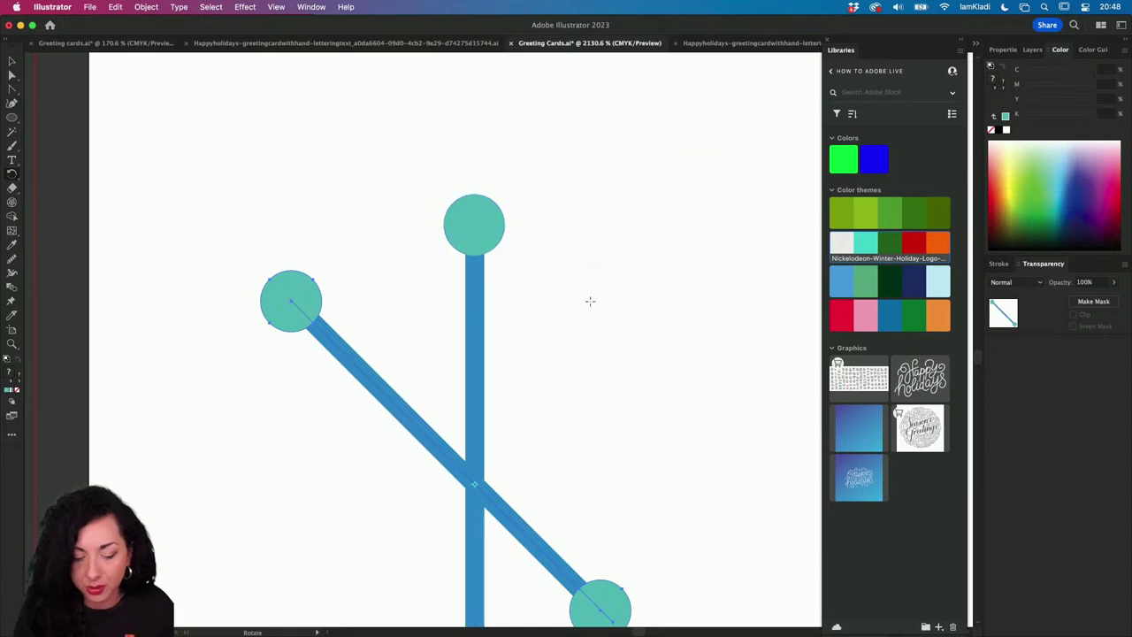
pyautogui.scroll(-3, 590, 302)
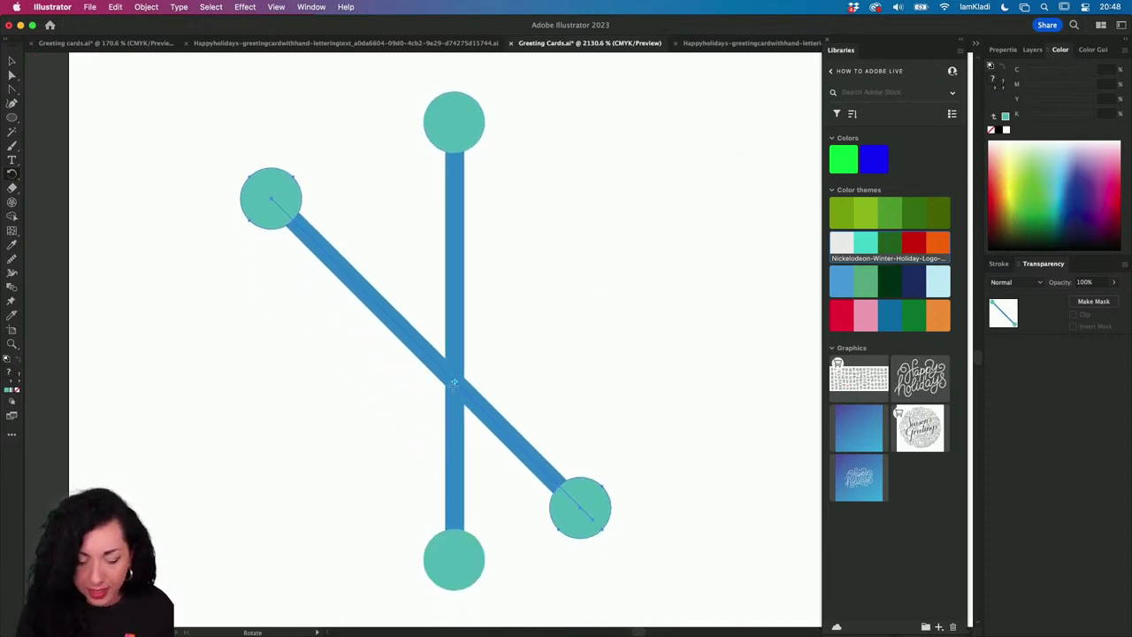
pyautogui.press('super+z')
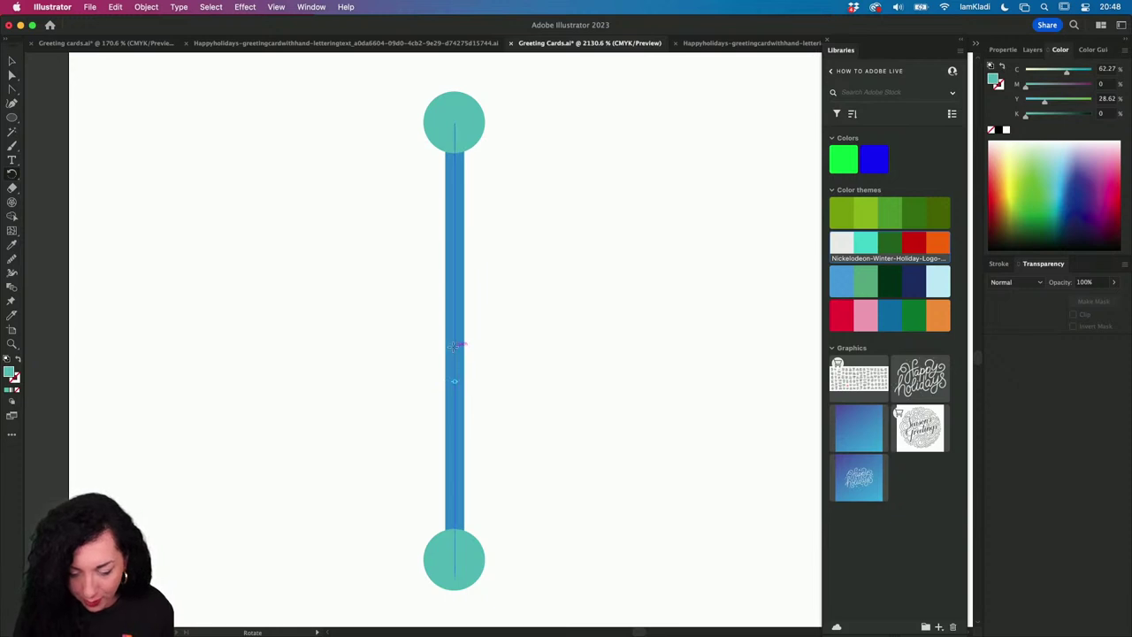
# - Select the blue line and change the ILLUSTRATION layer's highlight color to Orange in its layer options
pyautogui.press('v')
pyautogui.click(452, 345)
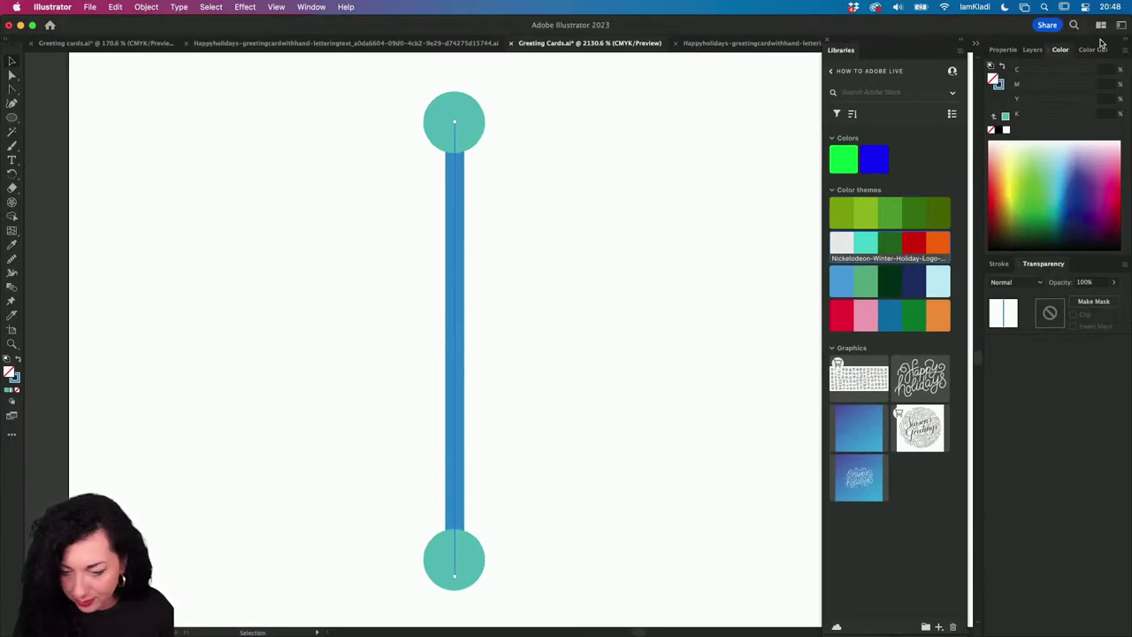
pyautogui.click(1033, 50)
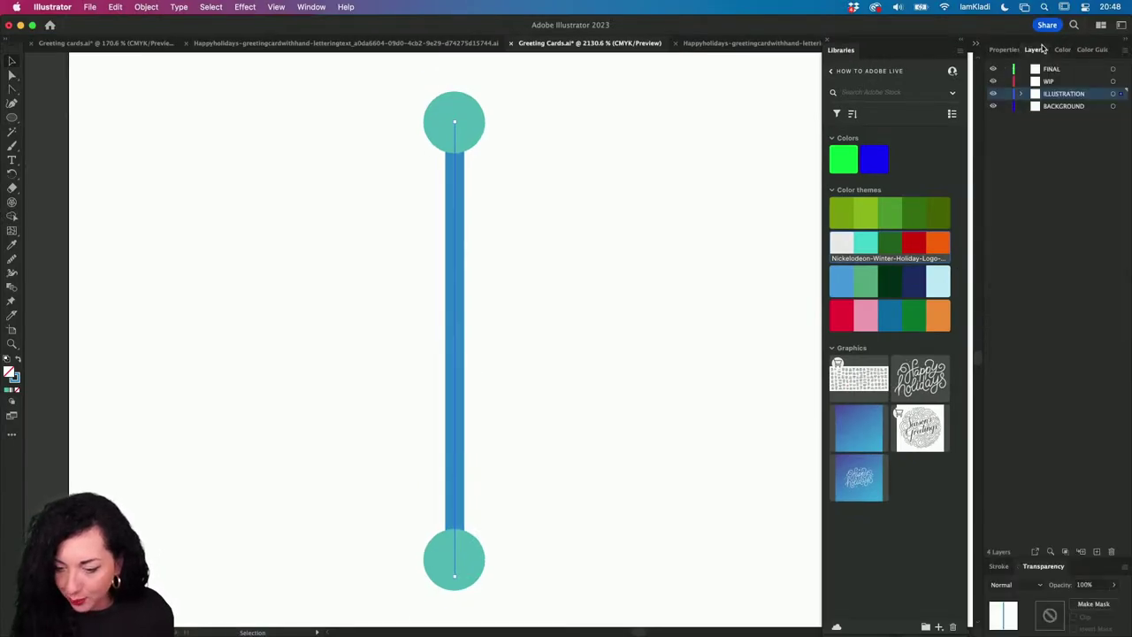
pyautogui.doubleClick(1097, 94)
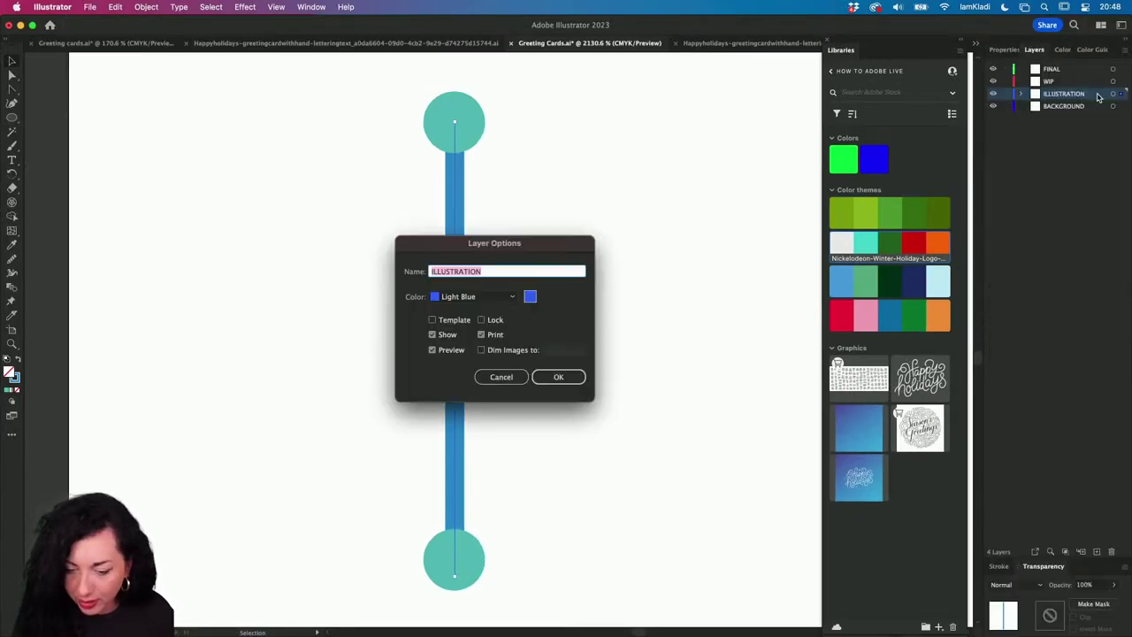
pyautogui.click(531, 297)
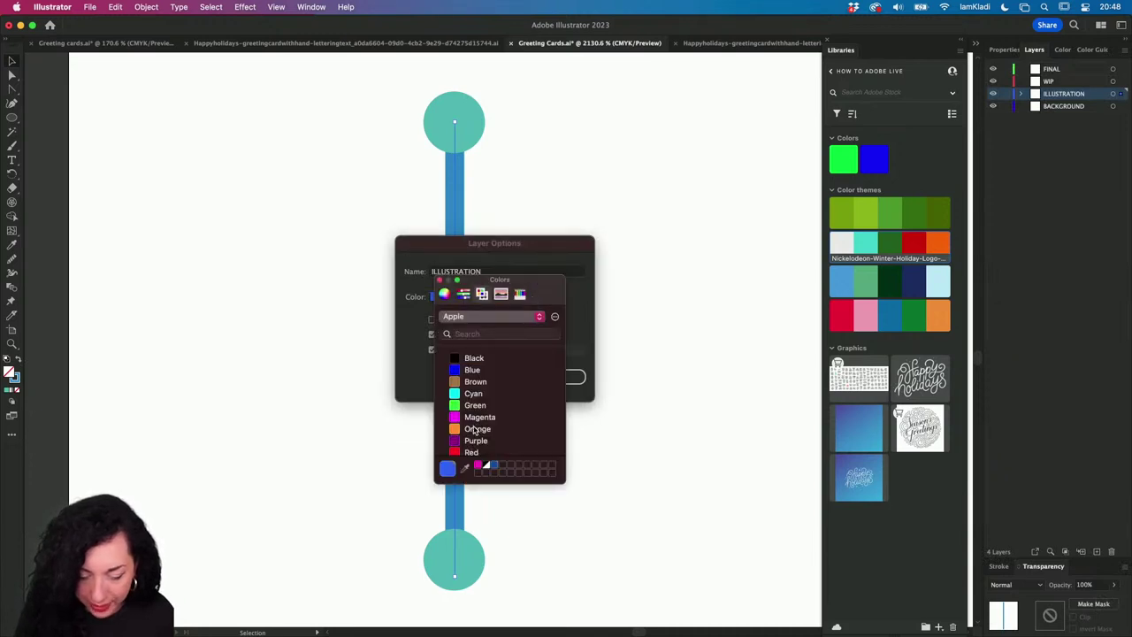
pyautogui.click(478, 429)
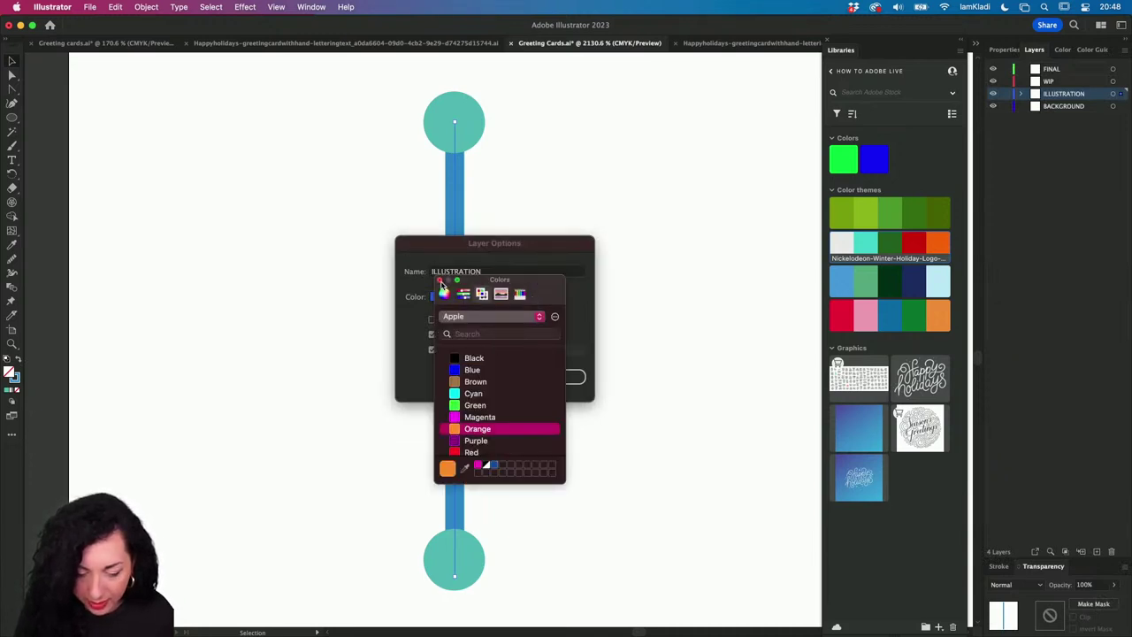
pyautogui.click(439, 281)
pyautogui.click(559, 379)
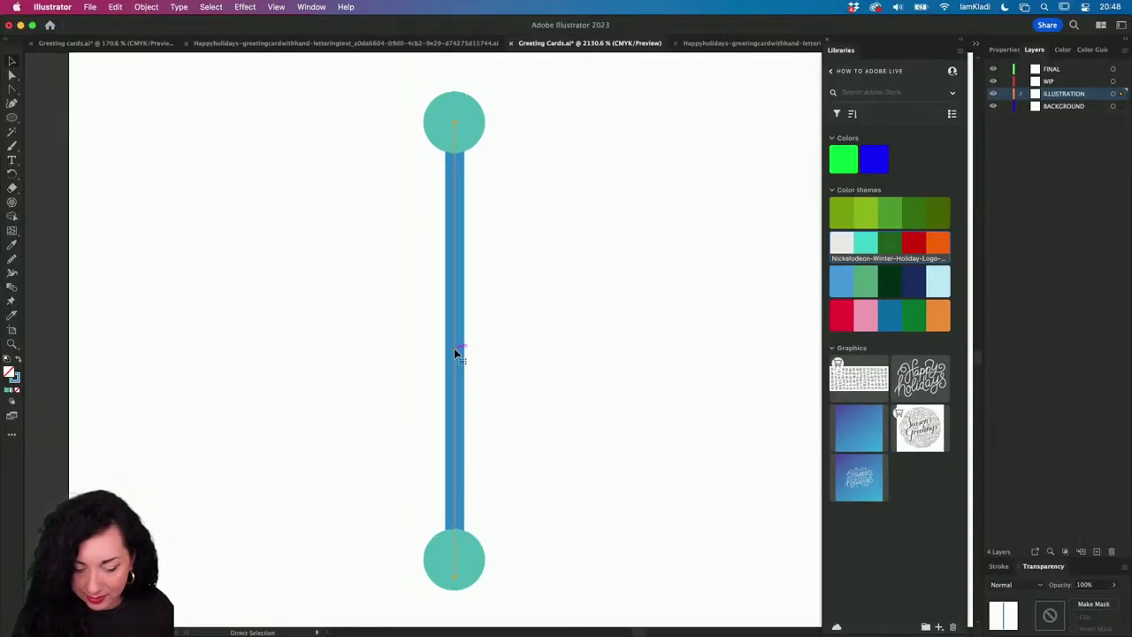
pyautogui.press('v')
pyautogui.click(455, 354)
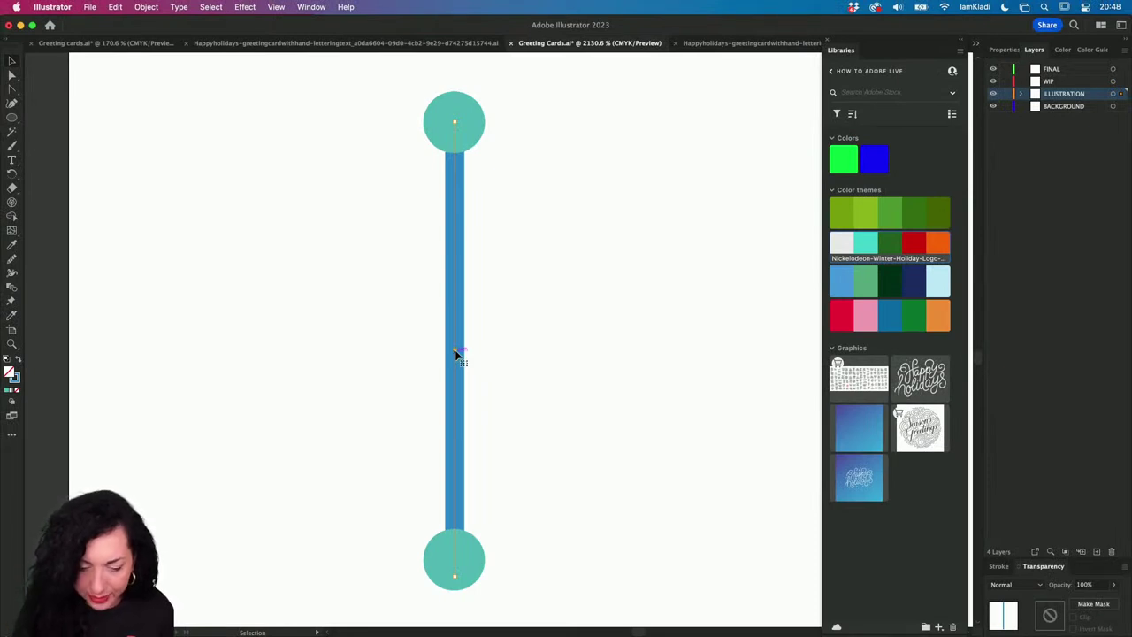
pyautogui.press('r')
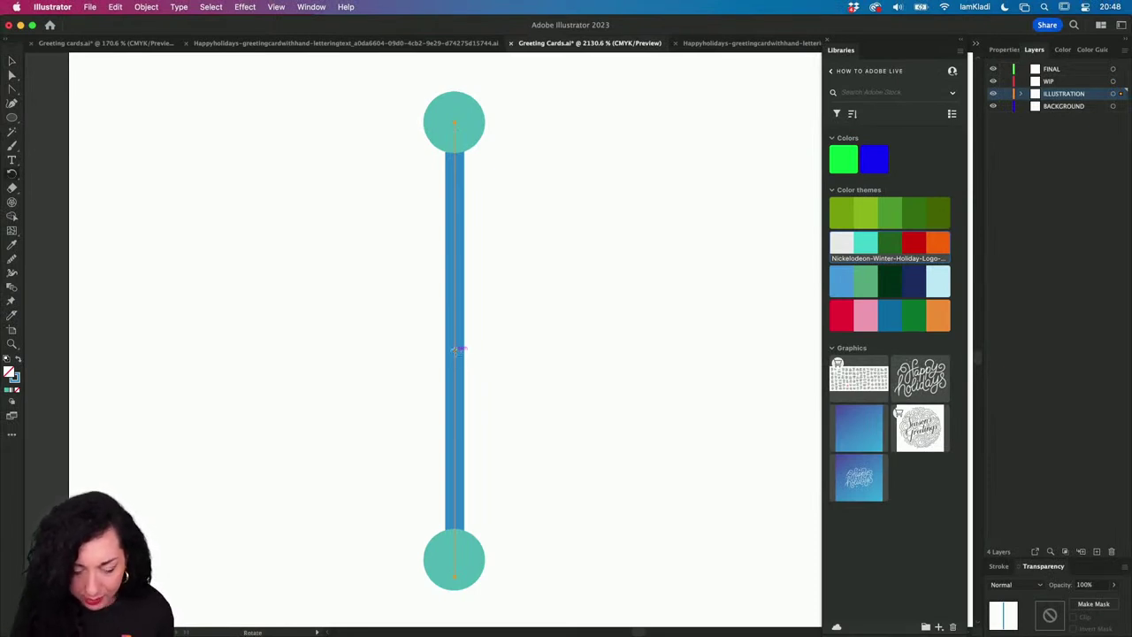
pyautogui.keyDown('alt'); pyautogui.click(454, 350); pyautogui.keyUp('alt')
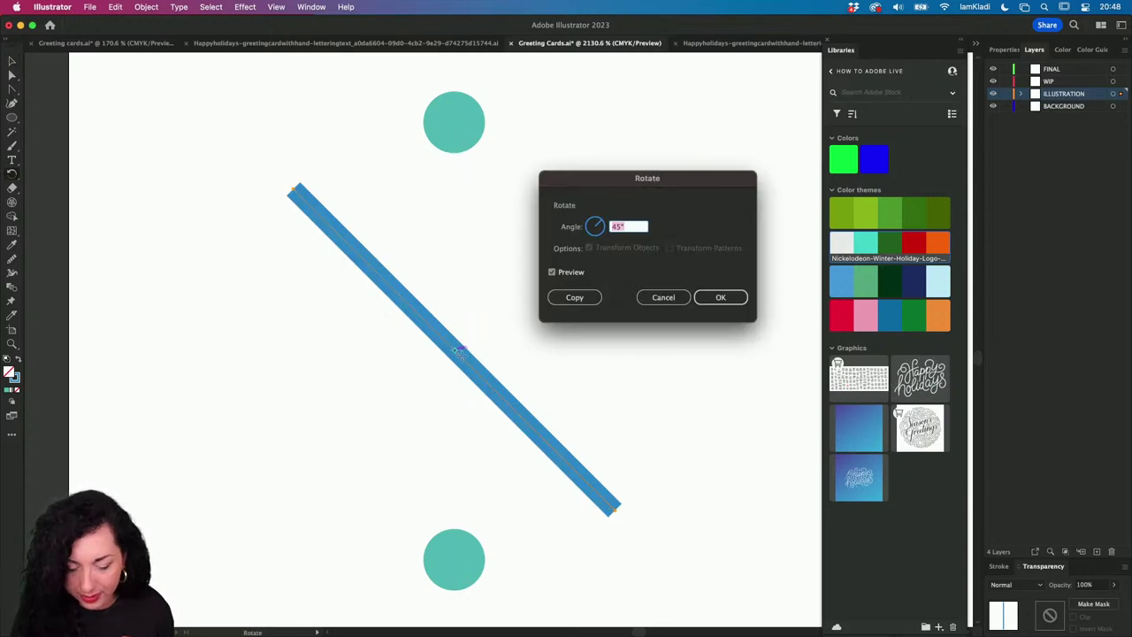
pyautogui.click(696, 298)
# - Select the line with both circles and create a copy rotated 45° around the shape's center
pyautogui.press('v')
pyautogui.moveTo(533, 570); pyautogui.dragTo(479, 194)
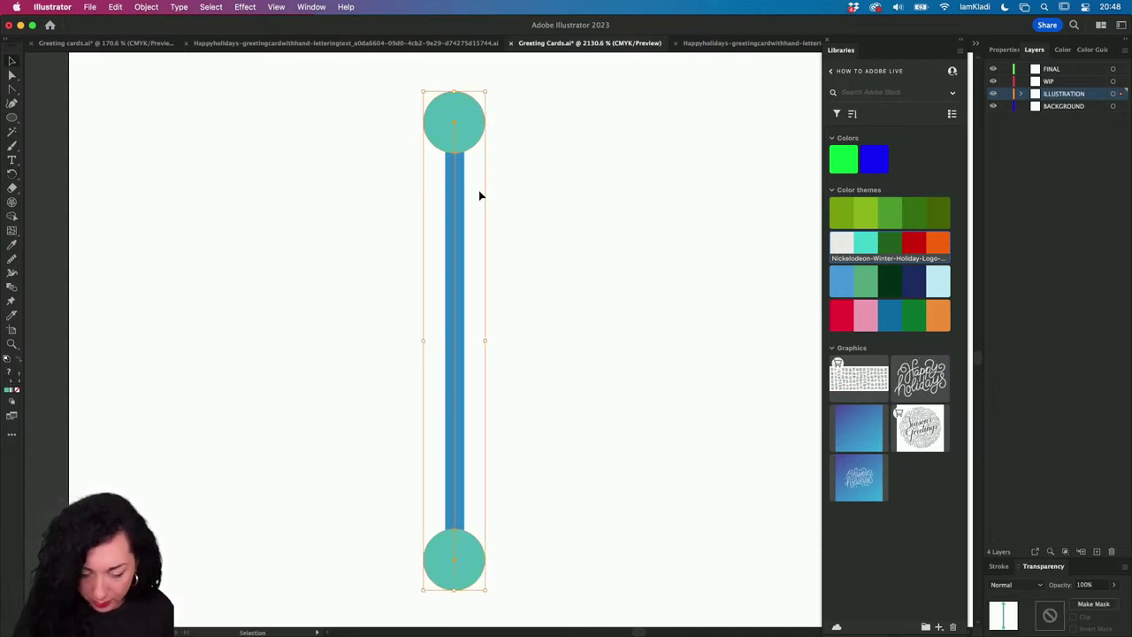
pyautogui.press('r')
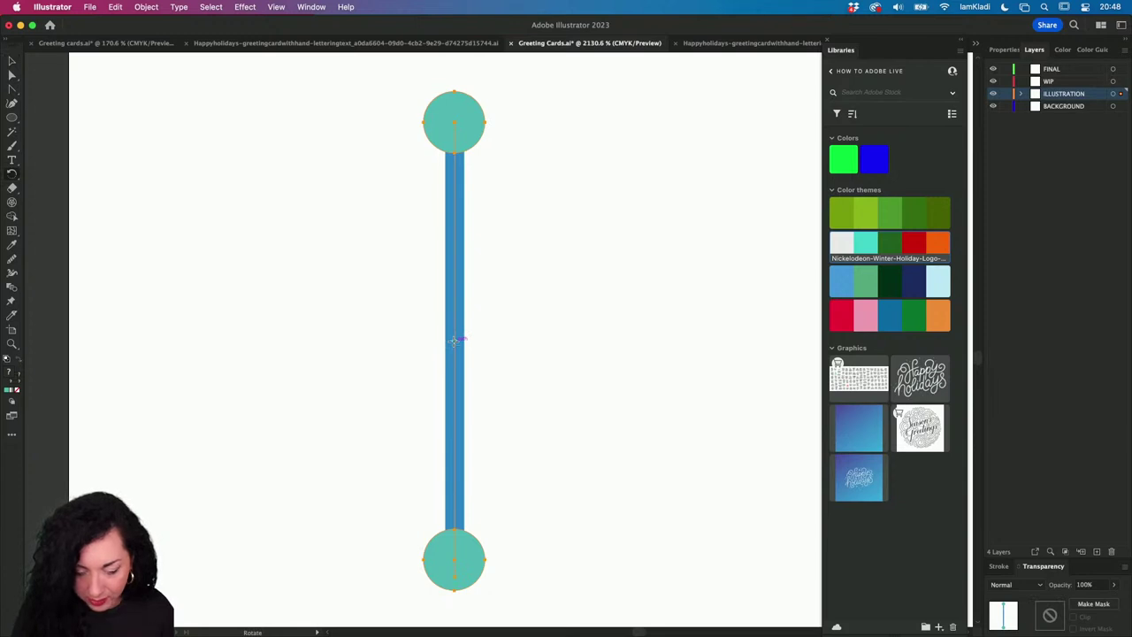
pyautogui.keyDown('alt'); pyautogui.click(453, 342); pyautogui.keyUp('alt')
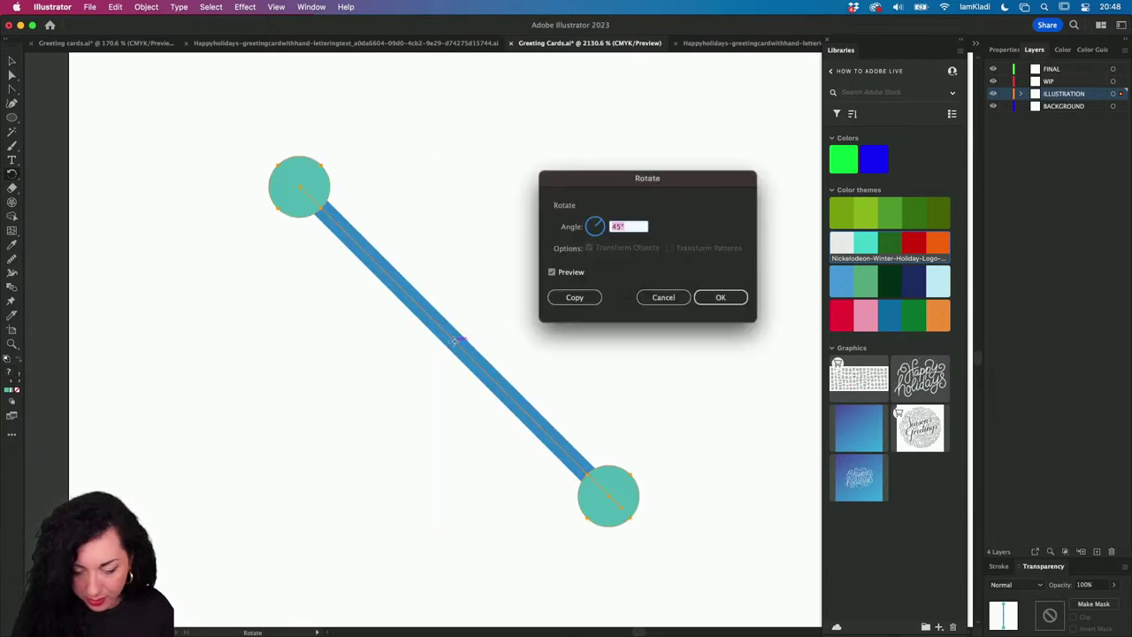
pyautogui.click(581, 300)
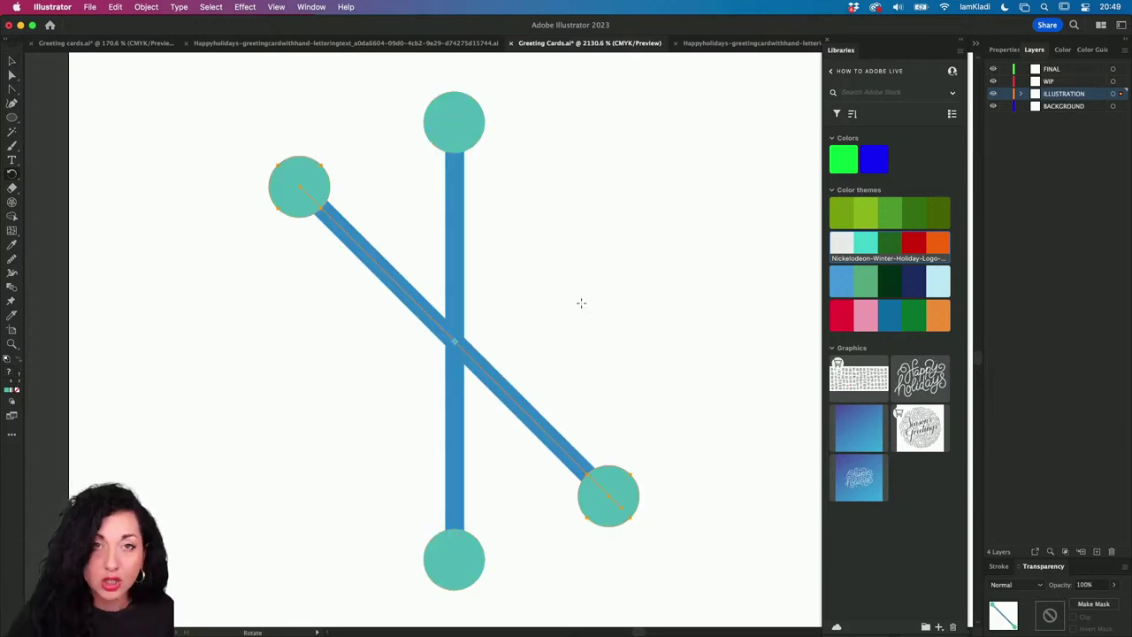
# - Repeat the rotated copy twice to complete the eight-armed snowflake and clear the selection
pyautogui.press('super+d')
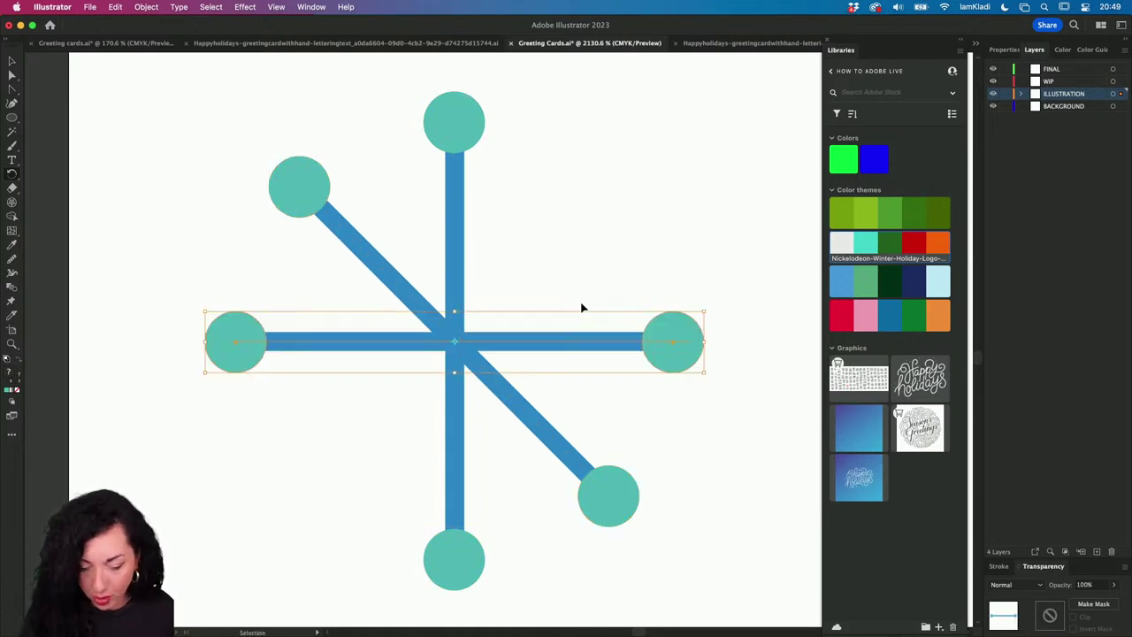
pyautogui.press('super+d')
pyautogui.press('v')
pyautogui.press('super+a')
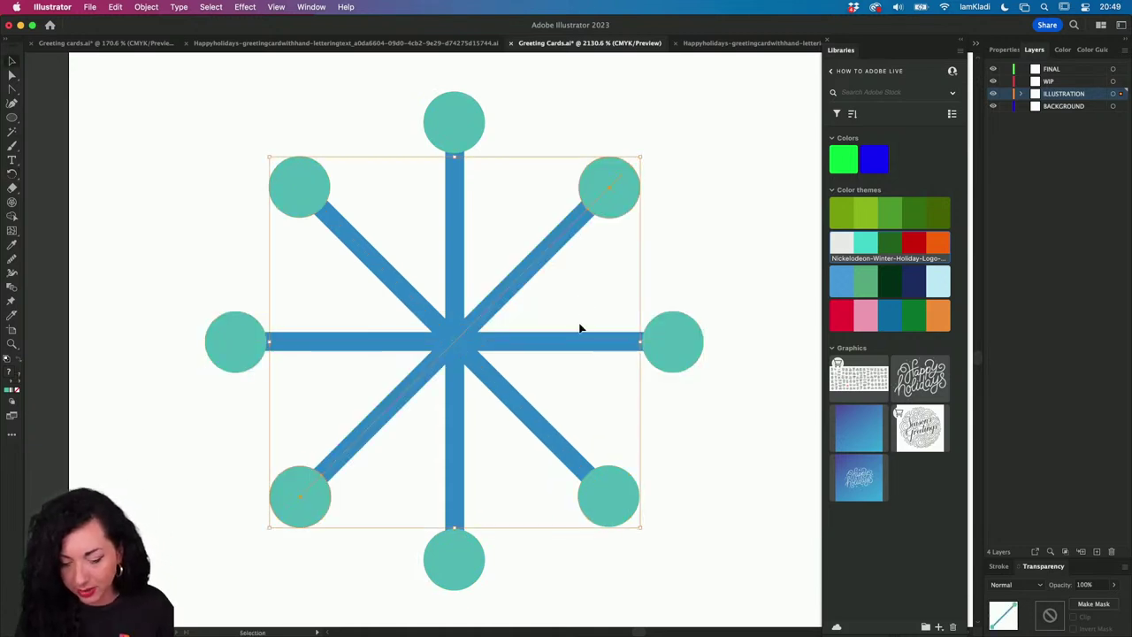
pyautogui.scroll(-2, 581, 329)
pyautogui.click(668, 209)
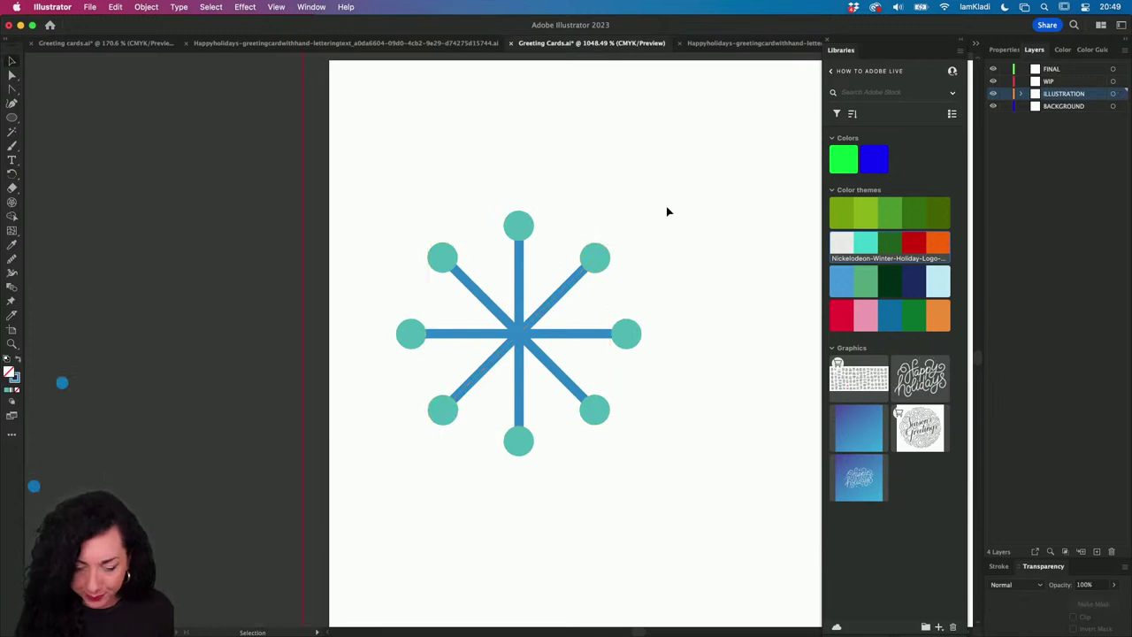
# - Scale both diagonal arms of the snowflake down around their center to about 15 mm wide and high
pyautogui.click(596, 256)
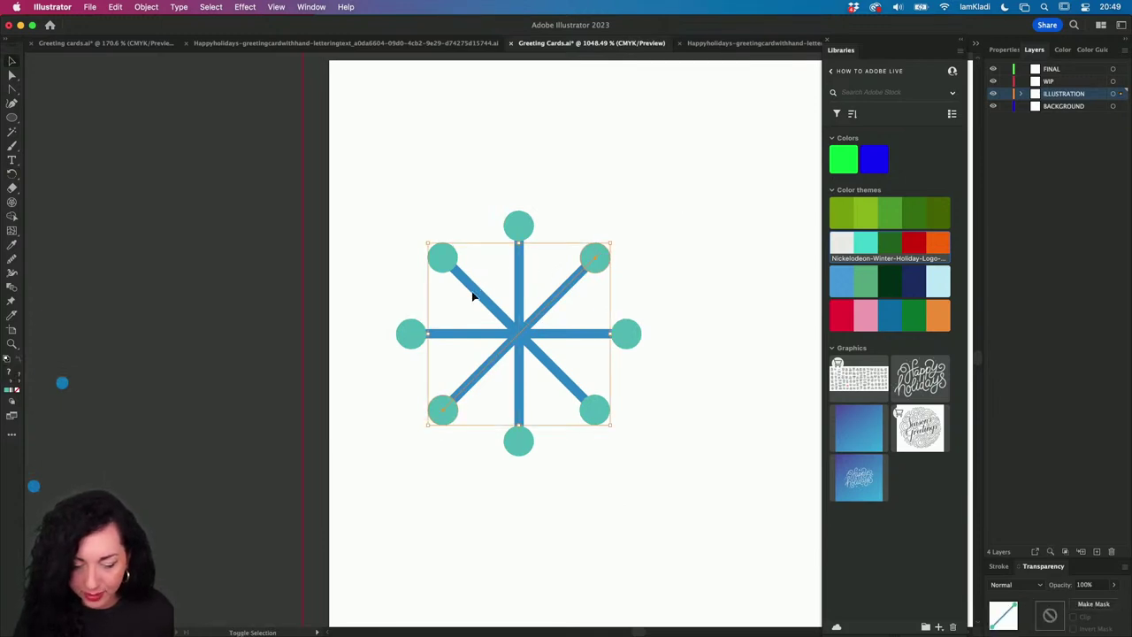
pyautogui.click(582, 267)
pyautogui.moveTo(609, 240); pyautogui.dragTo(586, 265)
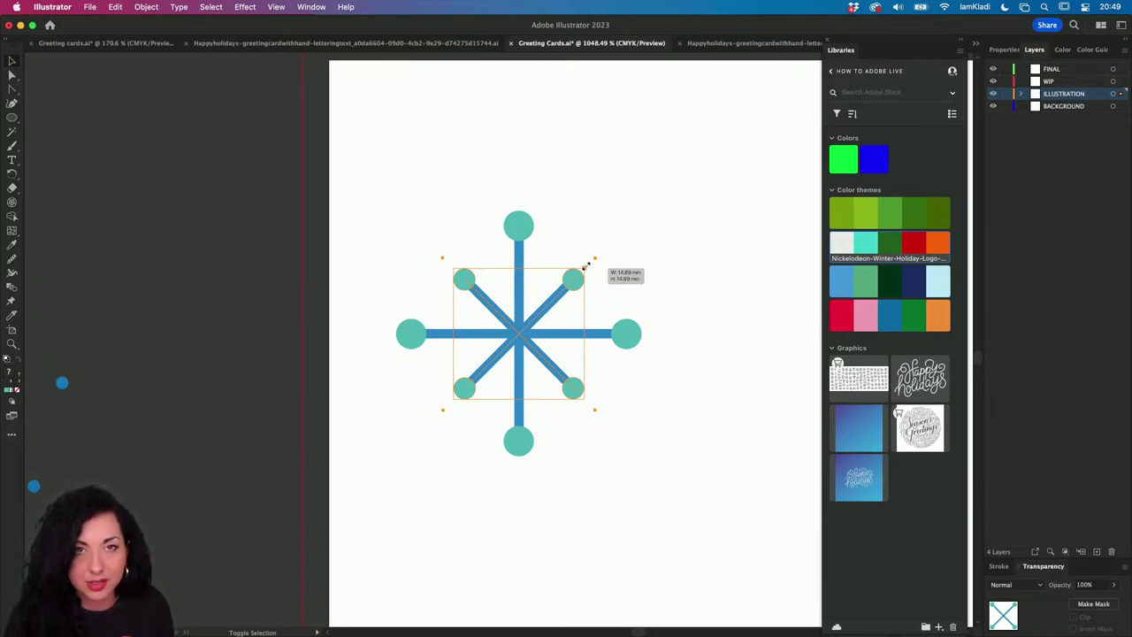
pyautogui.moveTo(584, 266)
pyautogui.mouseDown()
pyautogui.moveTo(659, 186)
pyautogui.moveTo(586, 267)
pyautogui.moveTo(590, 281)
pyautogui.mouseUp()
pyautogui.click(700, 280)
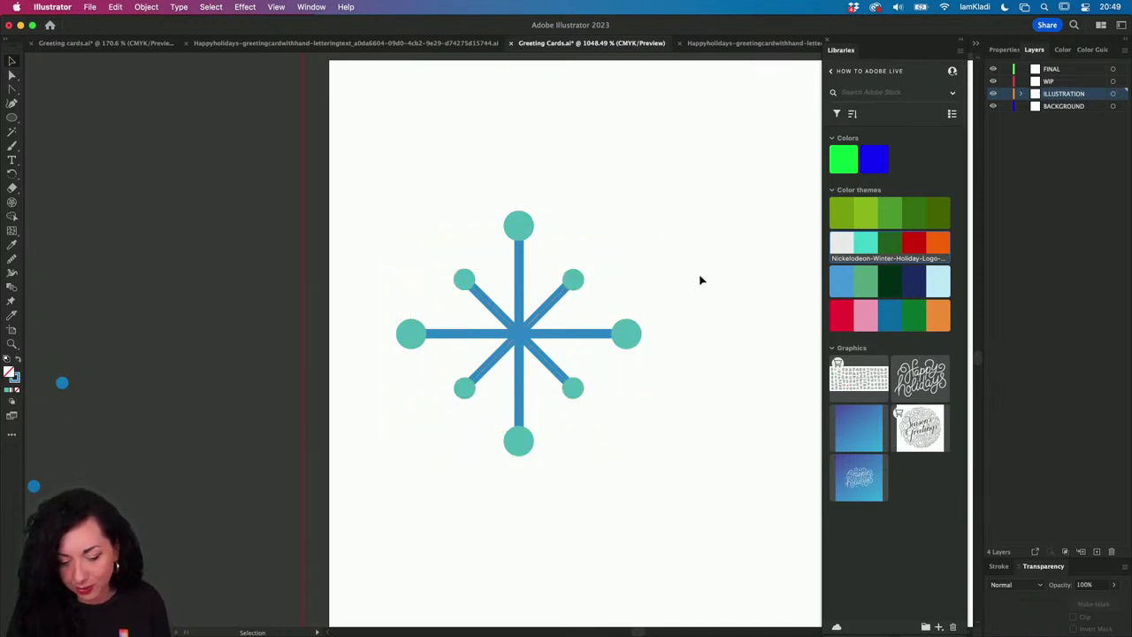
pyautogui.scroll(-2, 699, 280)
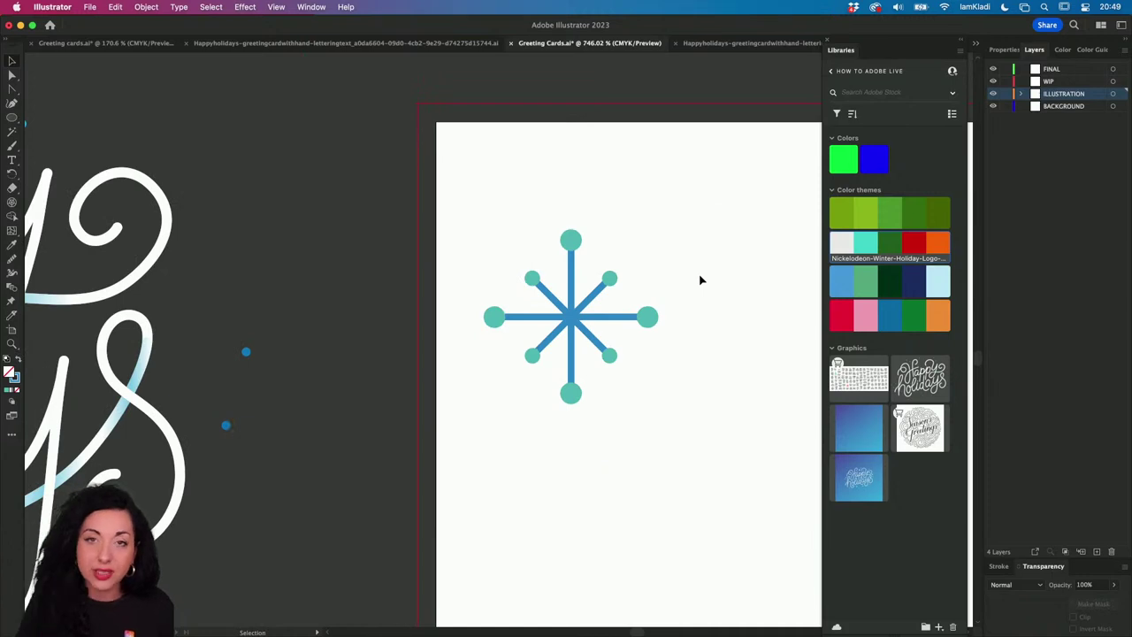
# - Select the Happy holidays lettering with its dots and move it onto the first portrait artboard, scaling the lettering down
pyautogui.scroll(-5, 683, 281)
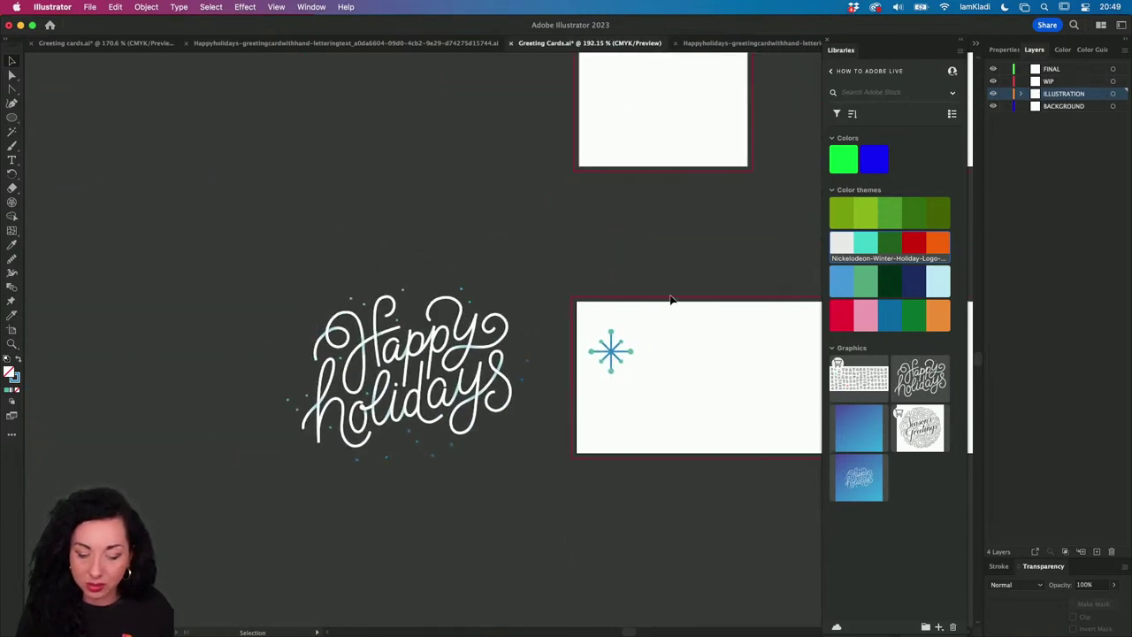
pyautogui.click(493, 440)
pyautogui.scroll(2, 492, 440)
pyautogui.moveTo(423, 447); pyautogui.dragTo(639, 189)
pyautogui.scroll(3, 639, 189)
pyautogui.moveTo(609, 227); pyautogui.dragTo(557, 187)
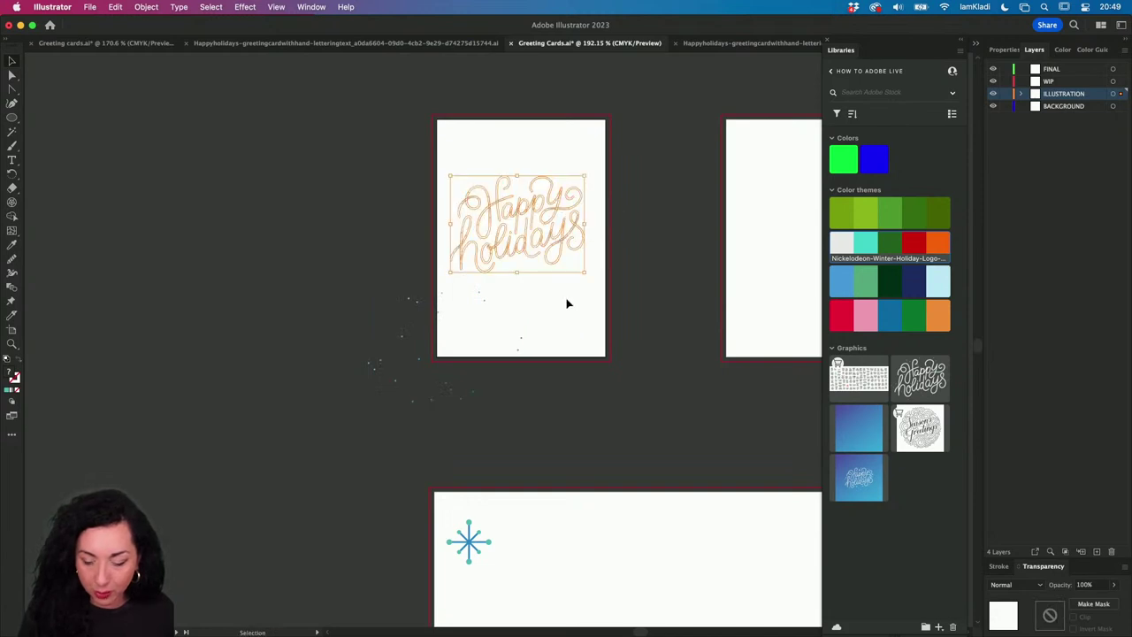
# - Switch to the finished Greeting cards.ai file and copy only the horizontal berry branch from the illustration artboard
pyautogui.click(84, 43)
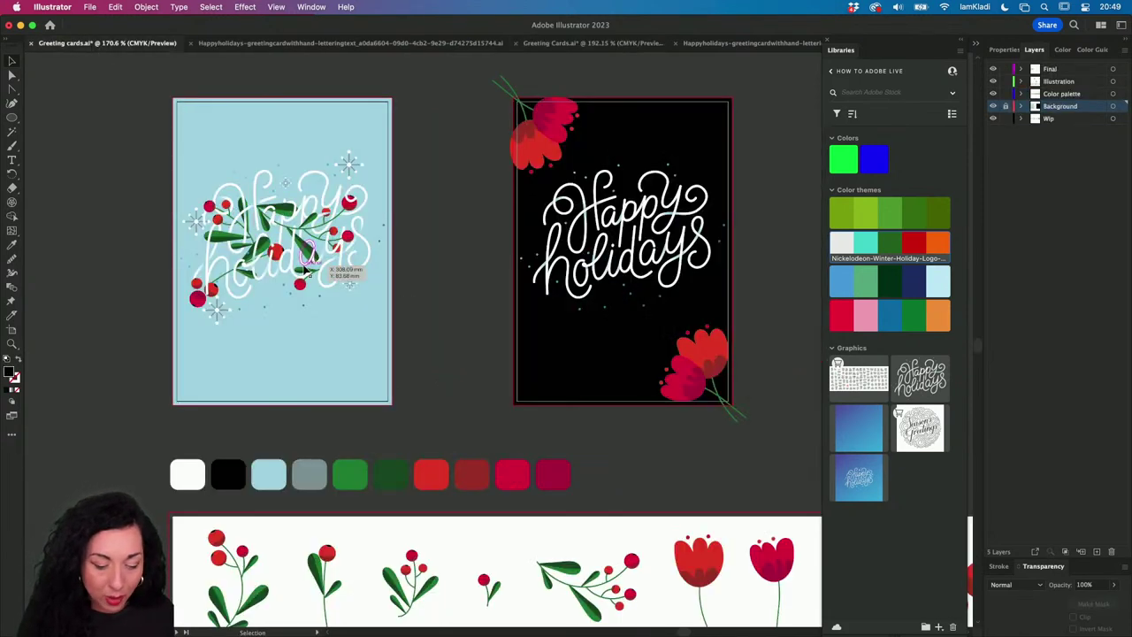
pyautogui.scroll(-3, 380, 520)
pyautogui.click(555, 470)
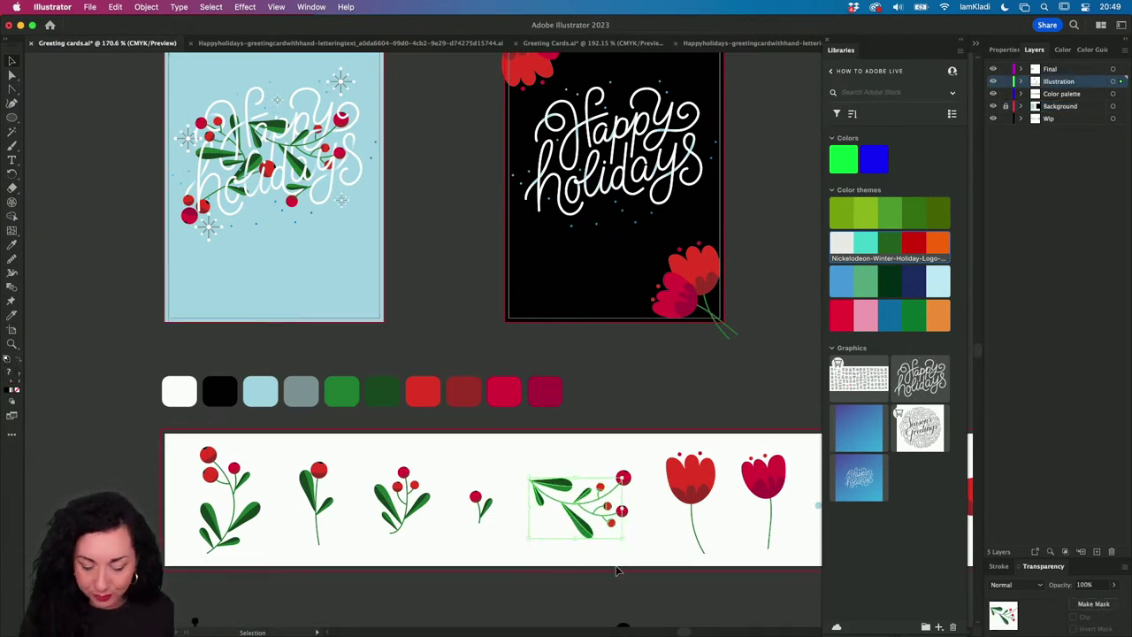
pyautogui.keyDown('shift'); pyautogui.click(511, 447); pyautogui.keyUp('shift')
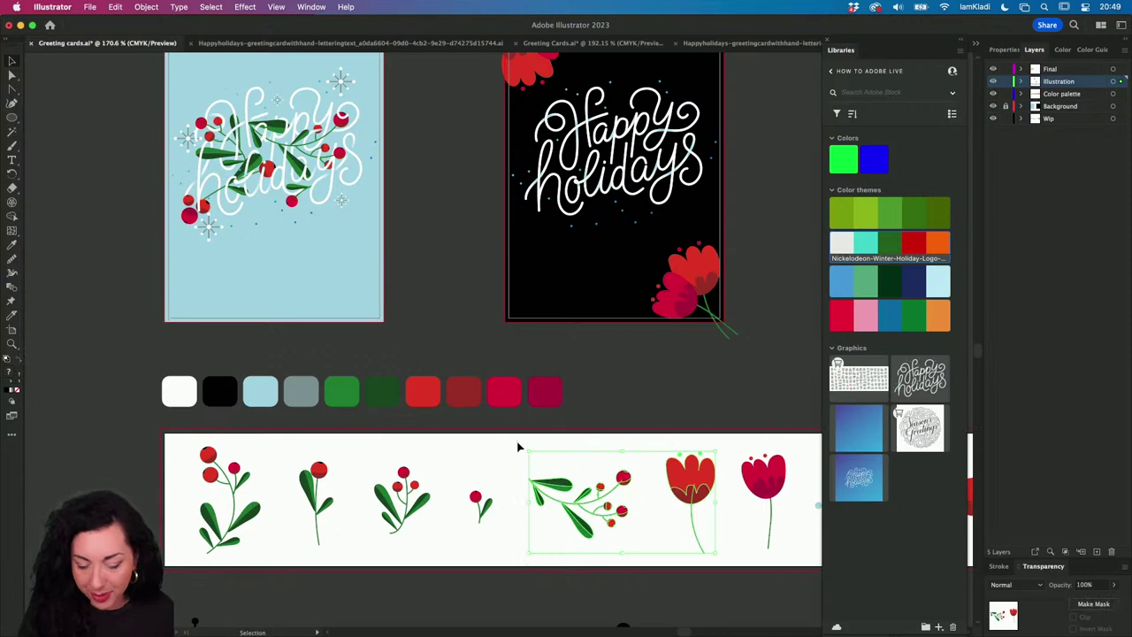
pyautogui.press('a')
pyautogui.moveTo(518, 451); pyautogui.dragTo(632, 563)
pyautogui.press('v')
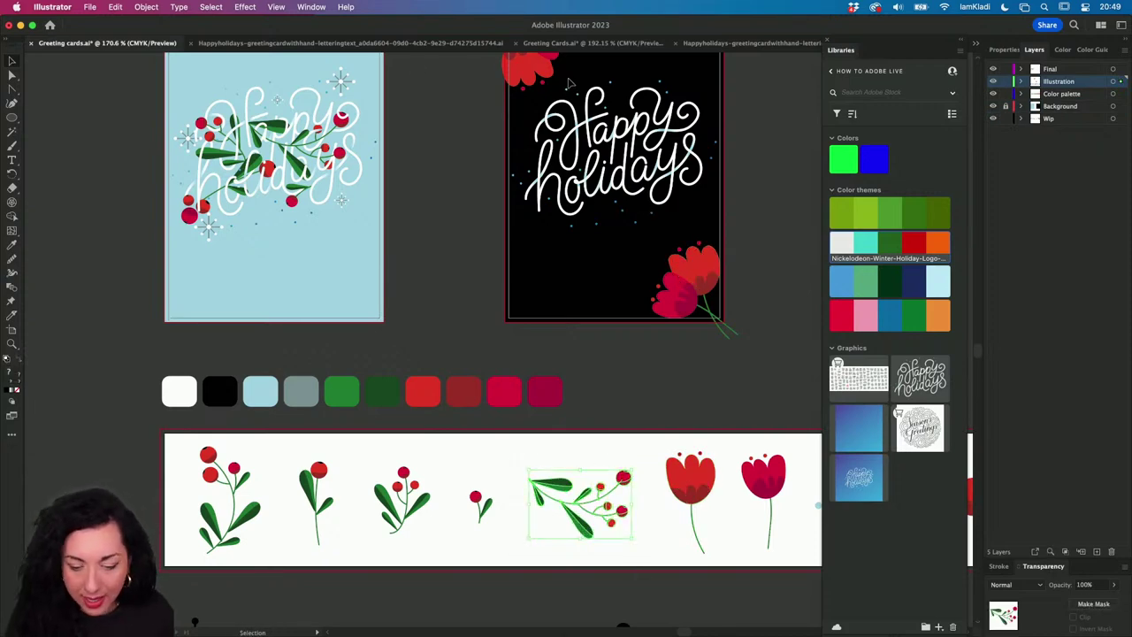
# - Return to Greeting Cards.ai, undo the last lettering changes, and paste the berry branch below and outside the first portrait artboard
pyautogui.click(566, 44)
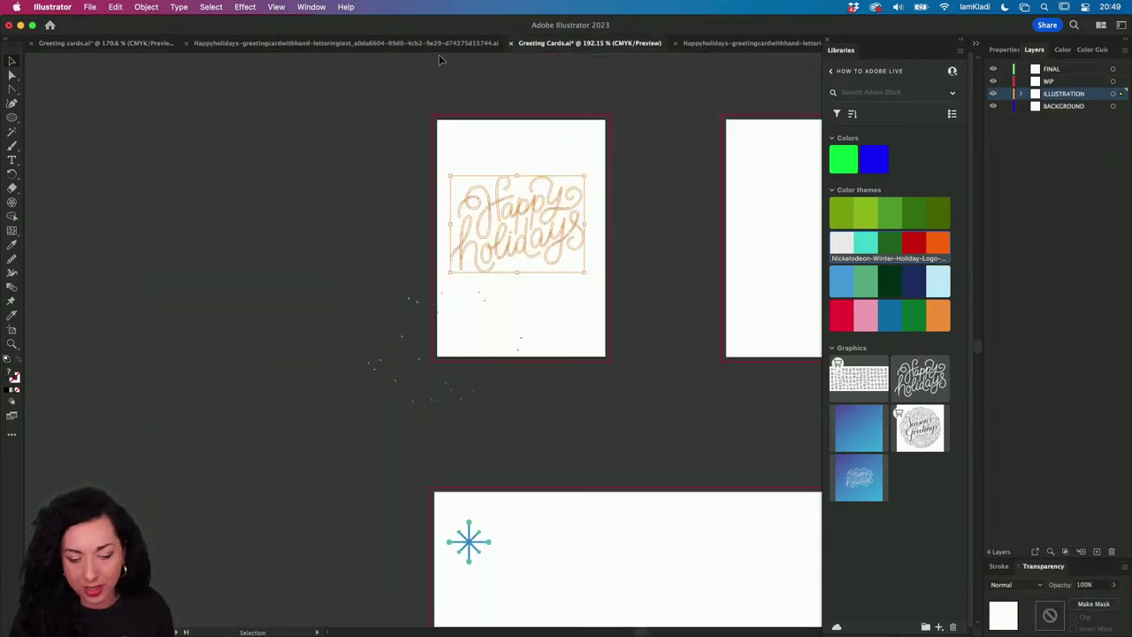
pyautogui.press('Delete')
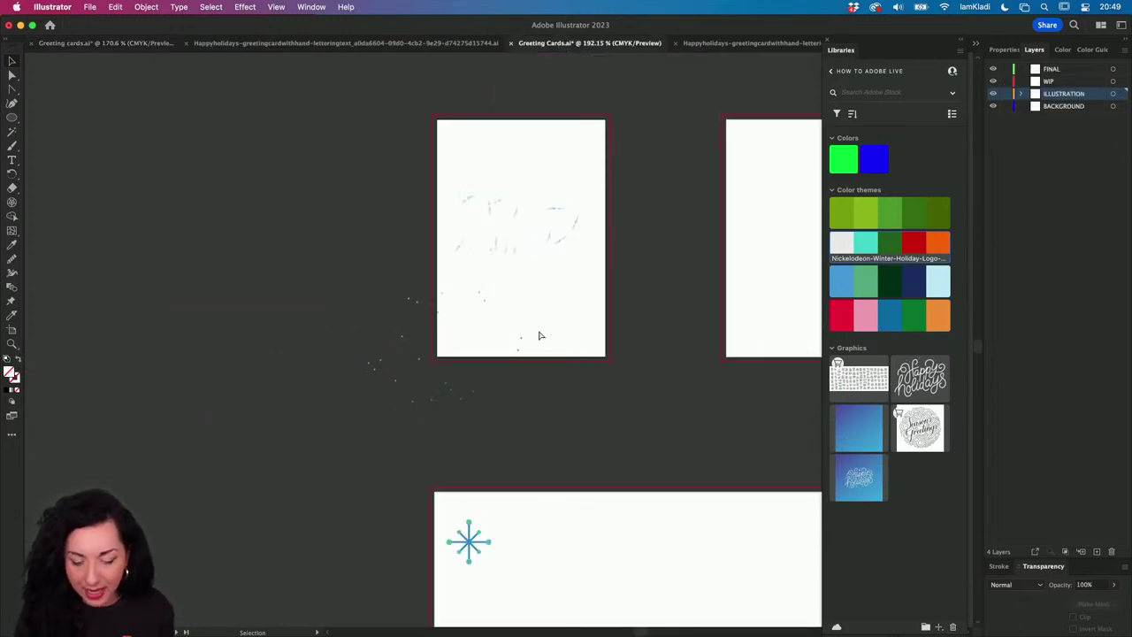
pyautogui.press('super+z')
pyautogui.click(575, 458)
pyautogui.press('super+v')
pyautogui.moveTo(475, 327); pyautogui.dragTo(157, 458)
# - Return to the finished Greeting cards.ai file and examine the black basic shapes and curved lines that build up the berry branch
pyautogui.click(106, 44)
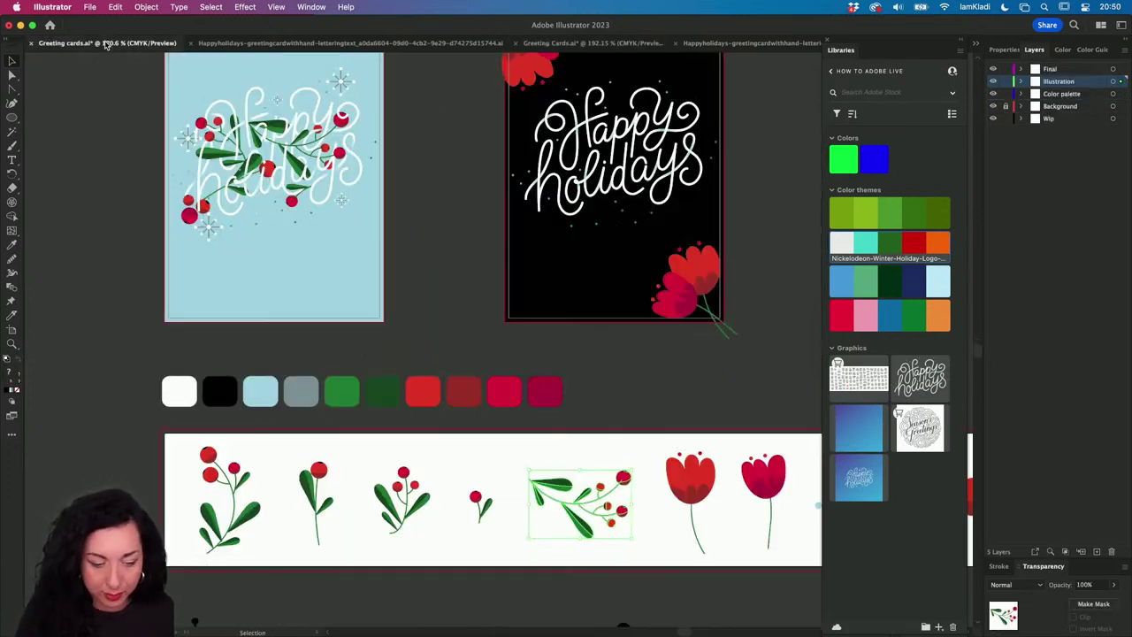
pyautogui.scroll(-5, 310, 462)
pyautogui.scroll(3, 350, 464)
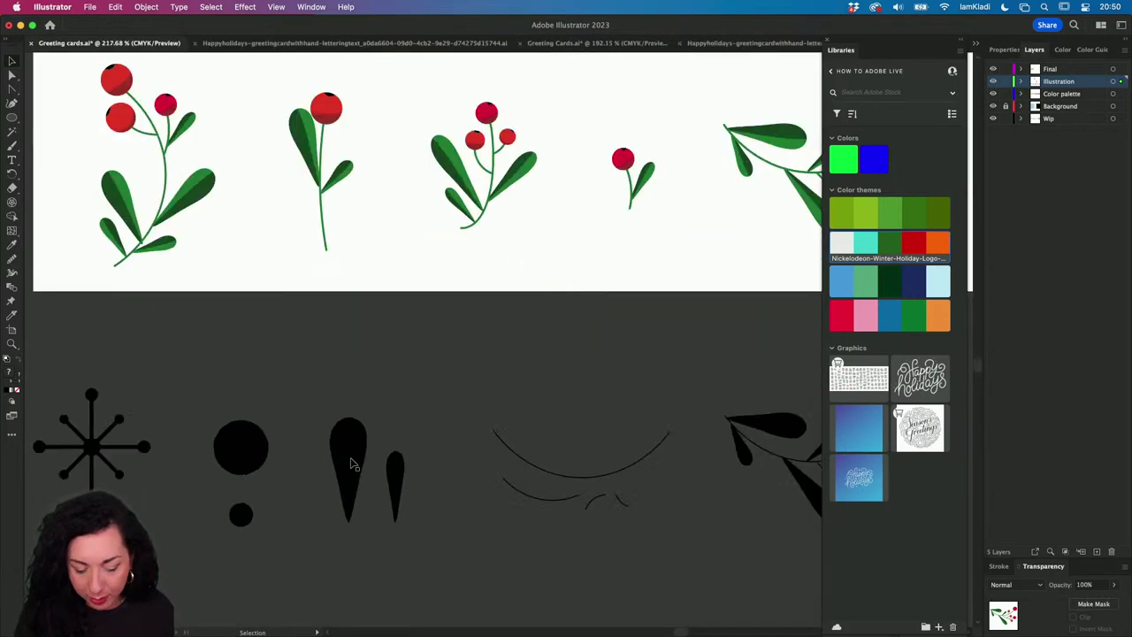
pyautogui.scroll(3, 350, 464)
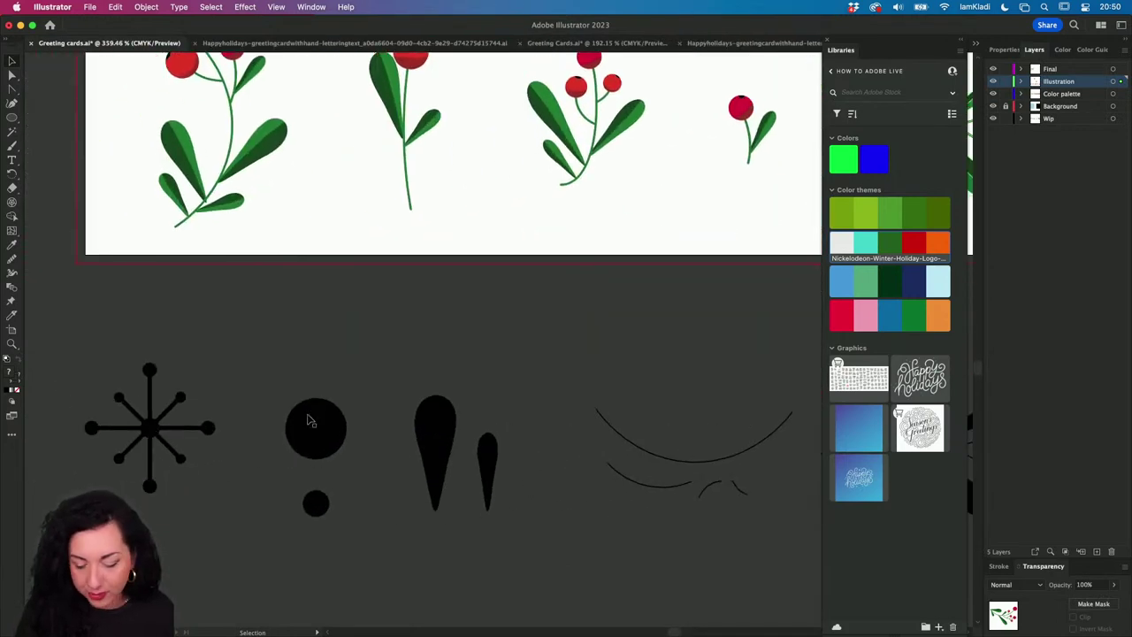
pyautogui.hscroll(5, 309, 420)
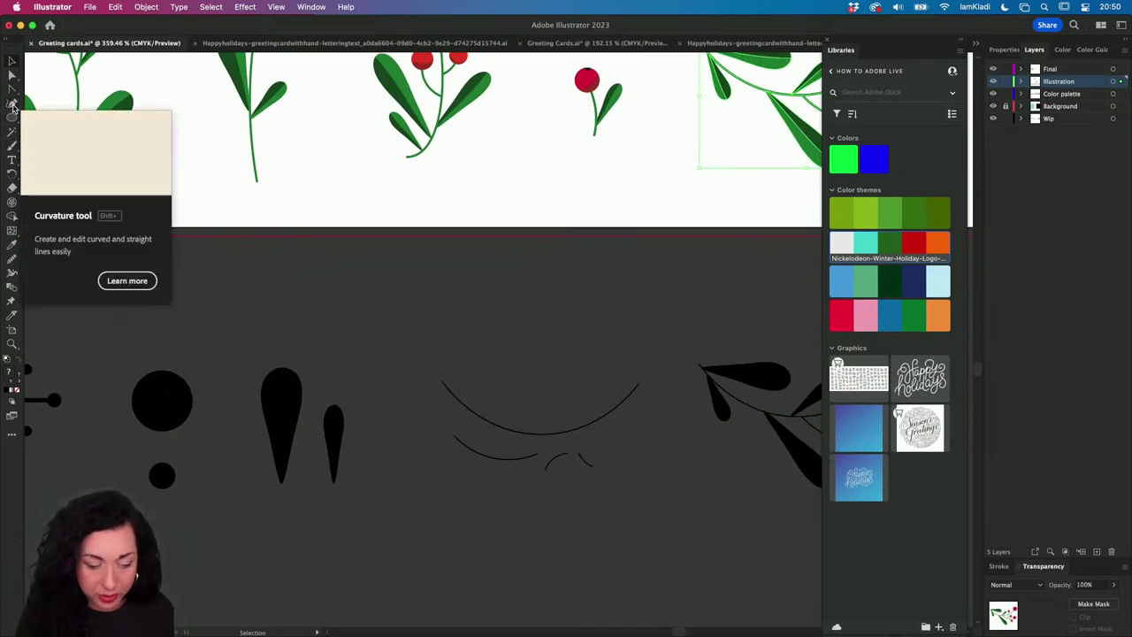
pyautogui.hscroll(5, 466, 368)
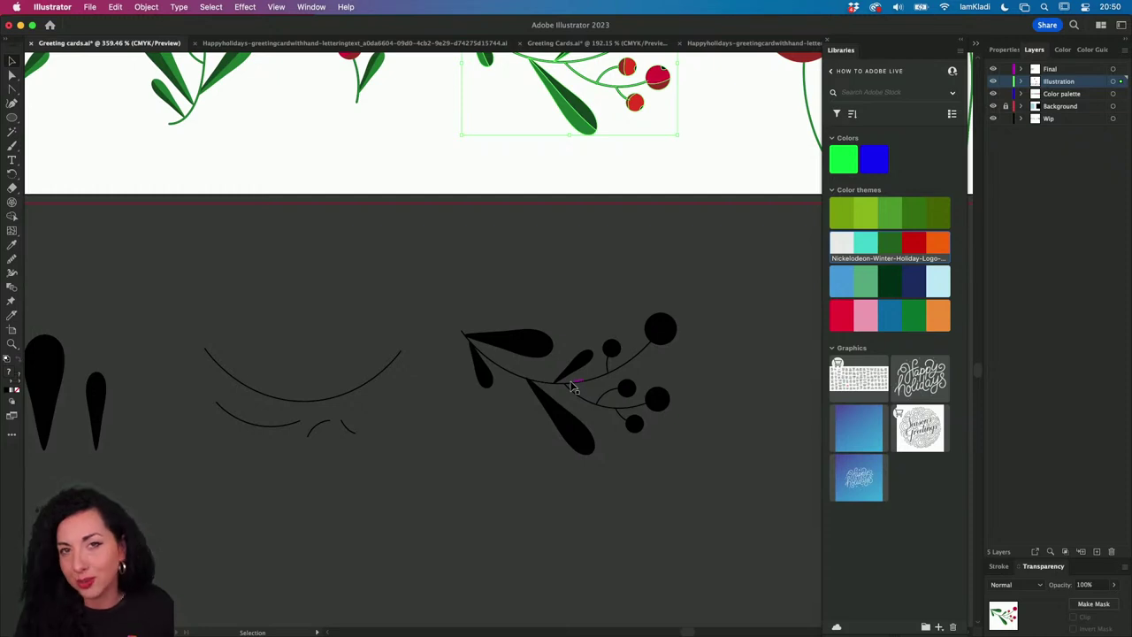
pyautogui.keyDown('alt'); pyautogui.scroll(-5, 572, 386); pyautogui.keyUp('alt')
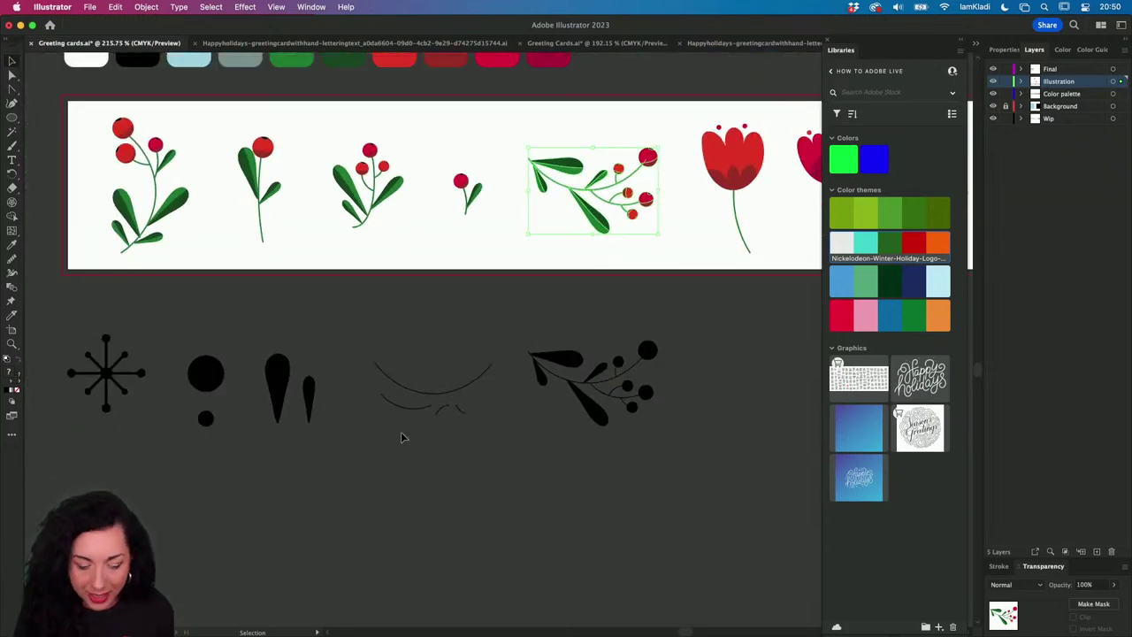
# - Draw a tall narrow black rectangle below the small leaf shape and fully round its two upper corners
pyautogui.keyDown('alt'); pyautogui.scroll(5, 401, 431); pyautogui.keyUp('alt')
pyautogui.keyDown('alt'); pyautogui.scroll(1, 401, 432); pyautogui.keyUp('alt')
pyautogui.press('m')
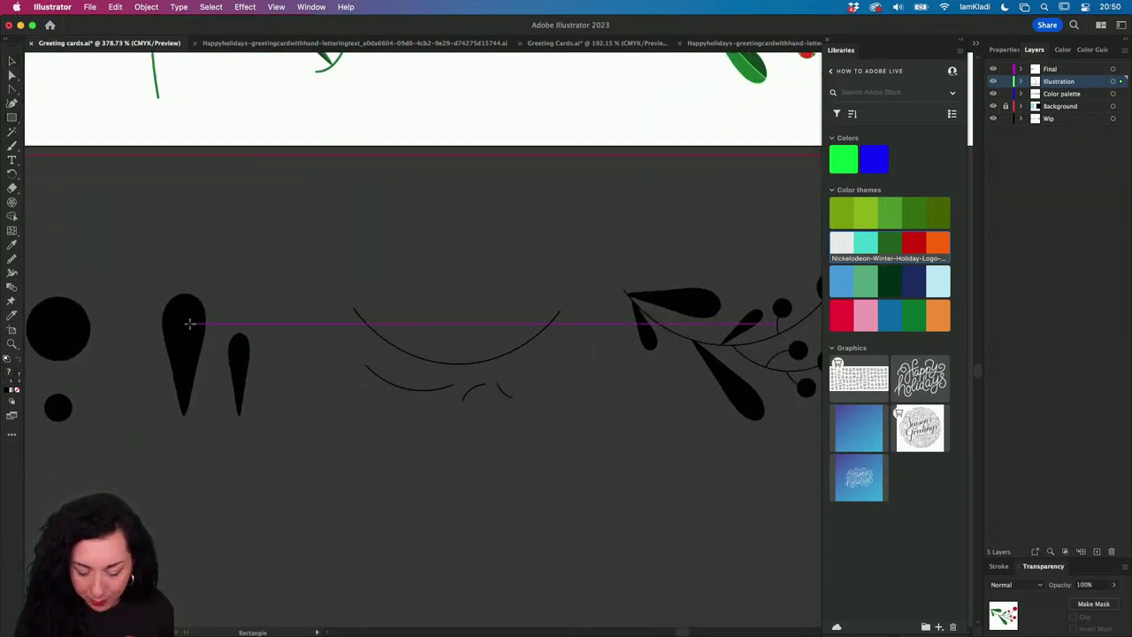
pyautogui.moveTo(231, 466)
pyautogui.mouseDown()
pyautogui.moveTo(298, 541)
pyautogui.moveTo(284, 606)
pyautogui.mouseUp()
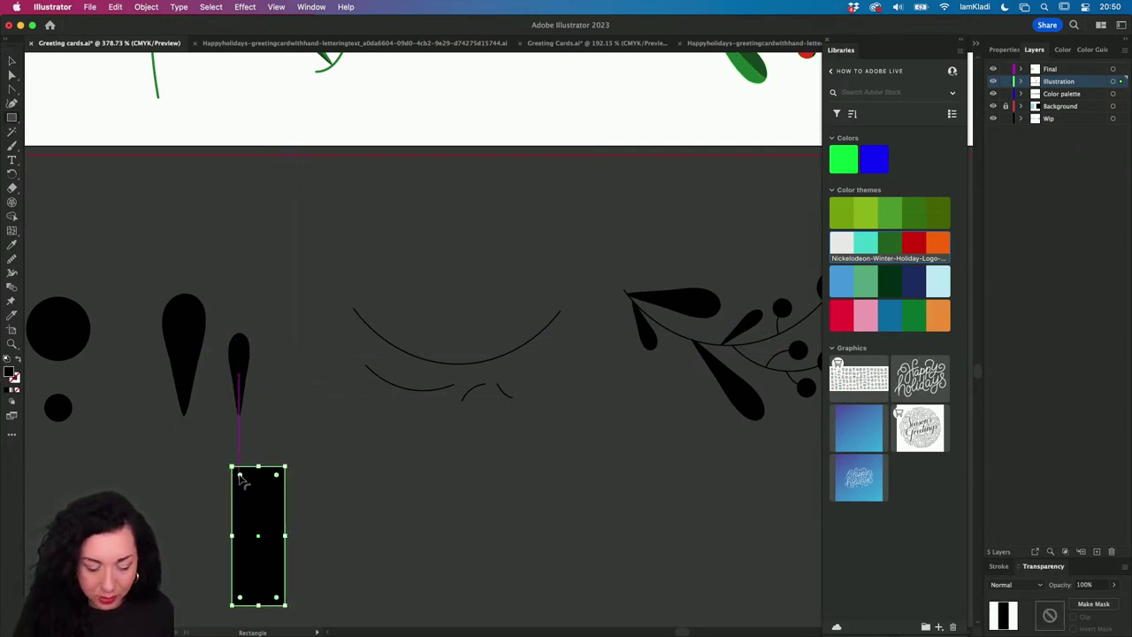
pyautogui.moveTo(276, 476); pyautogui.dragTo(261, 535)
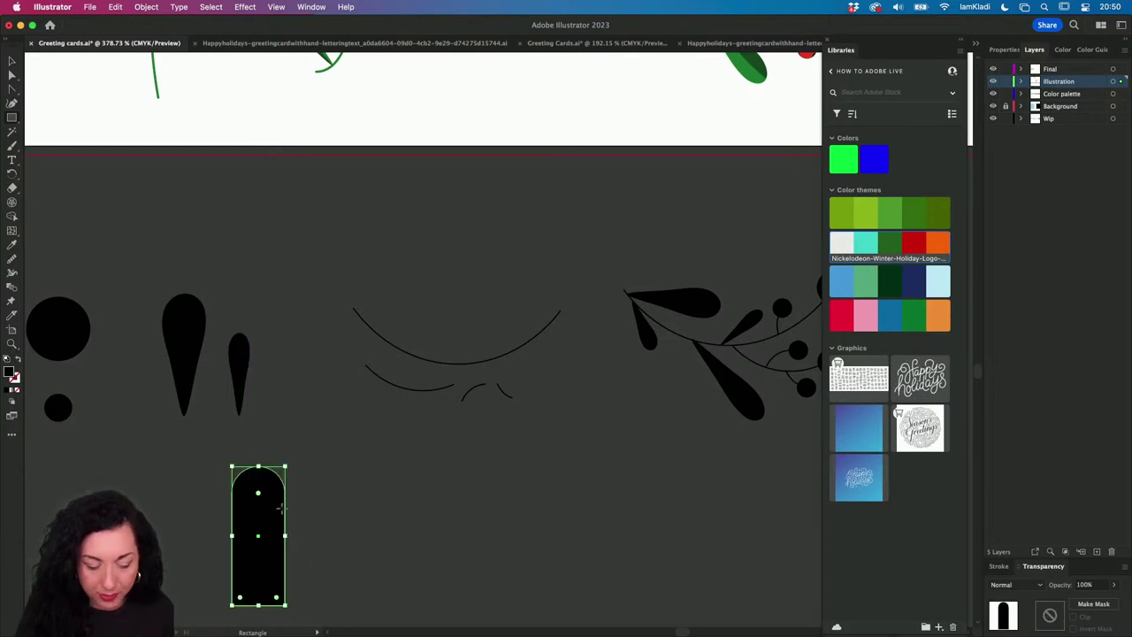
# - Add an anchor point at the middle of the rectangle's bottom edge and delete both bottom corner points to form a teardrop
pyautogui.press('p')
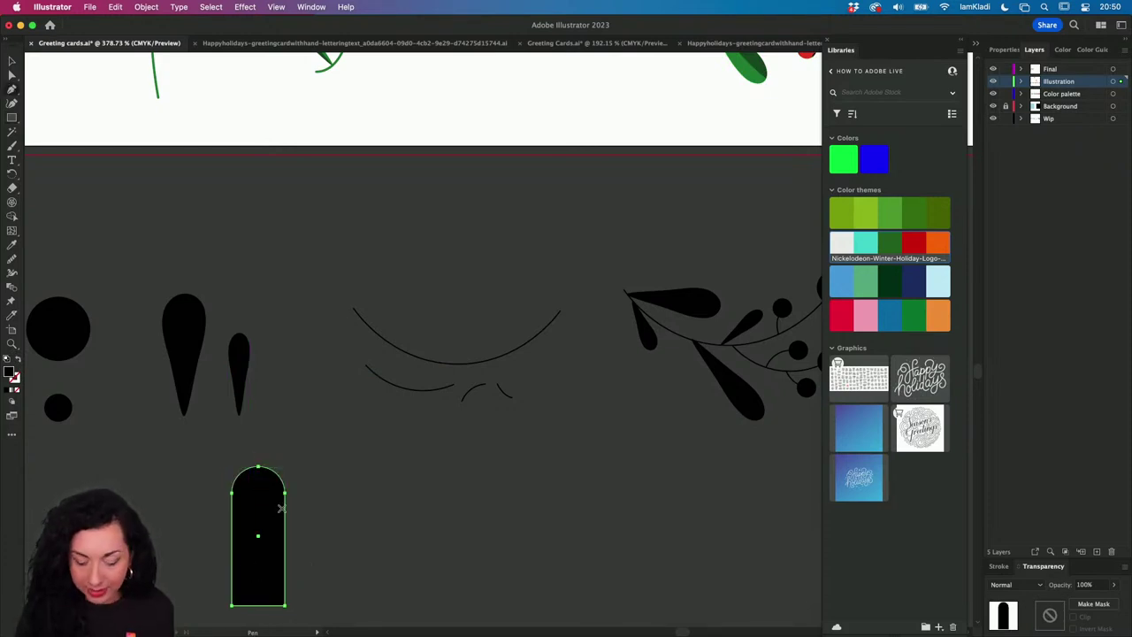
pyautogui.scroll(-3, 274, 571)
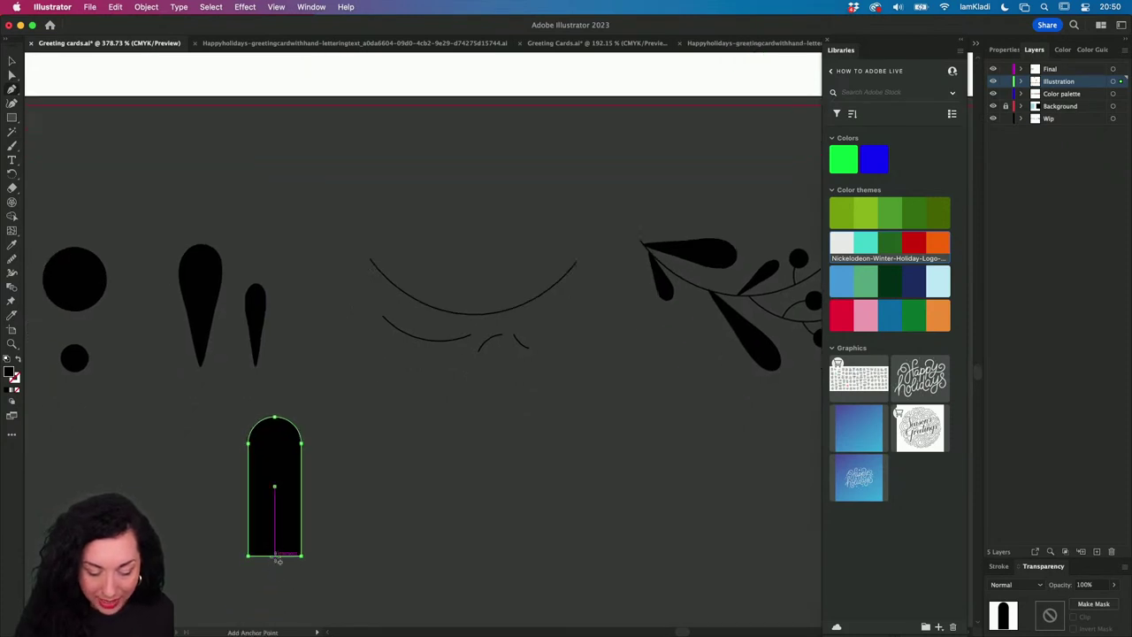
pyautogui.click(275, 556)
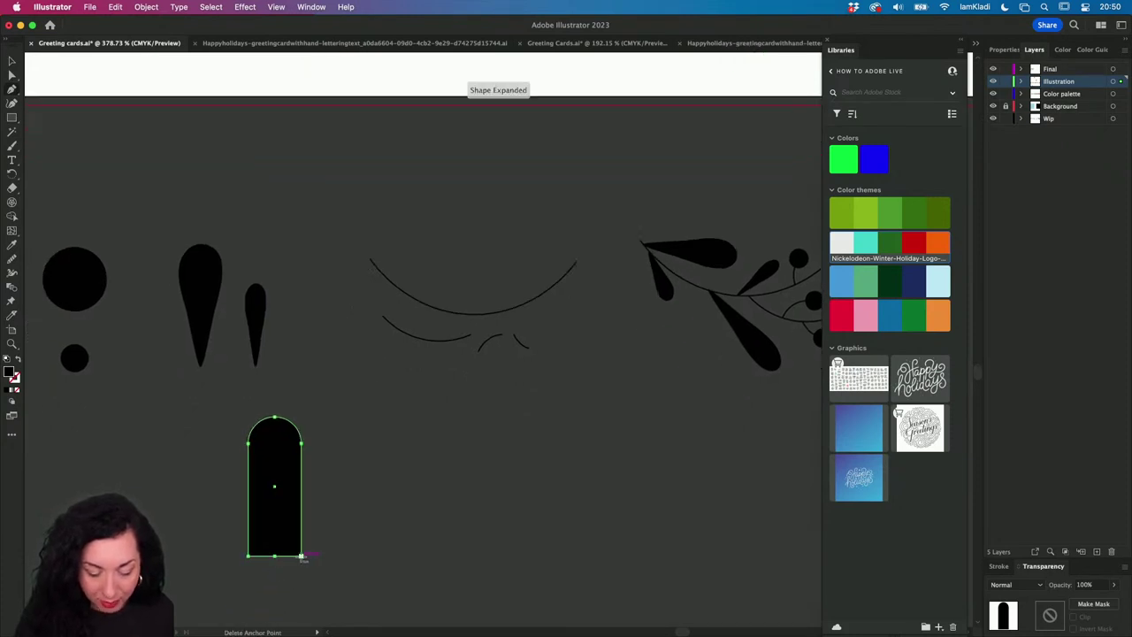
pyautogui.click(301, 555)
pyautogui.click(249, 556)
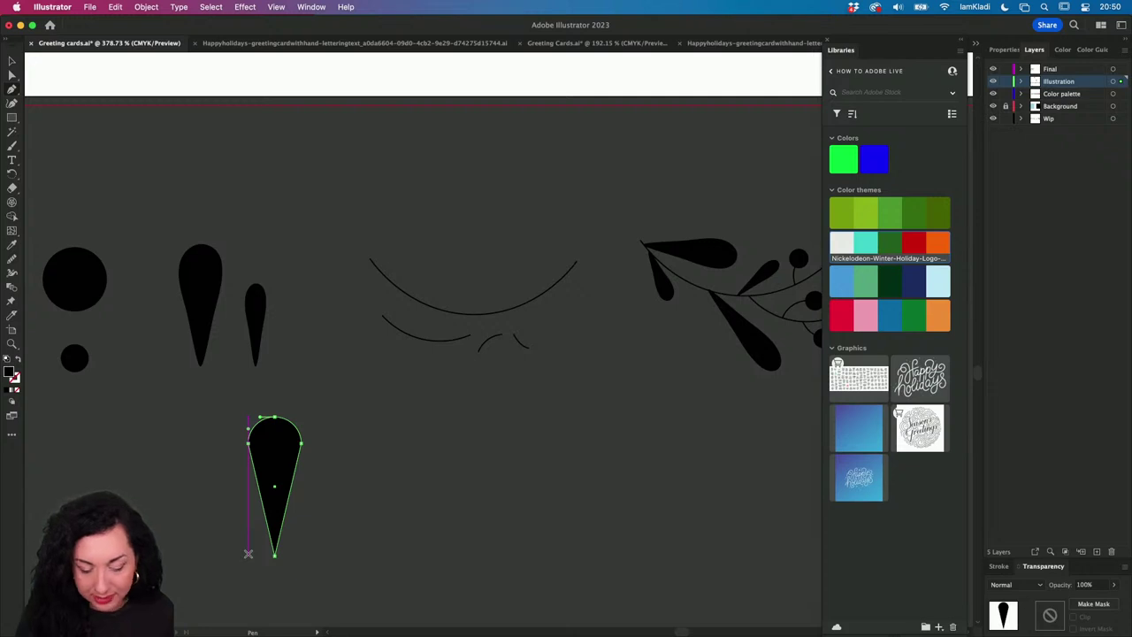
# - Smooth the left side of the teardrop where the rounded top meets the straight edge
pyautogui.click(12, 259)
pyautogui.moveTo(258, 432); pyautogui.dragTo(280, 427)
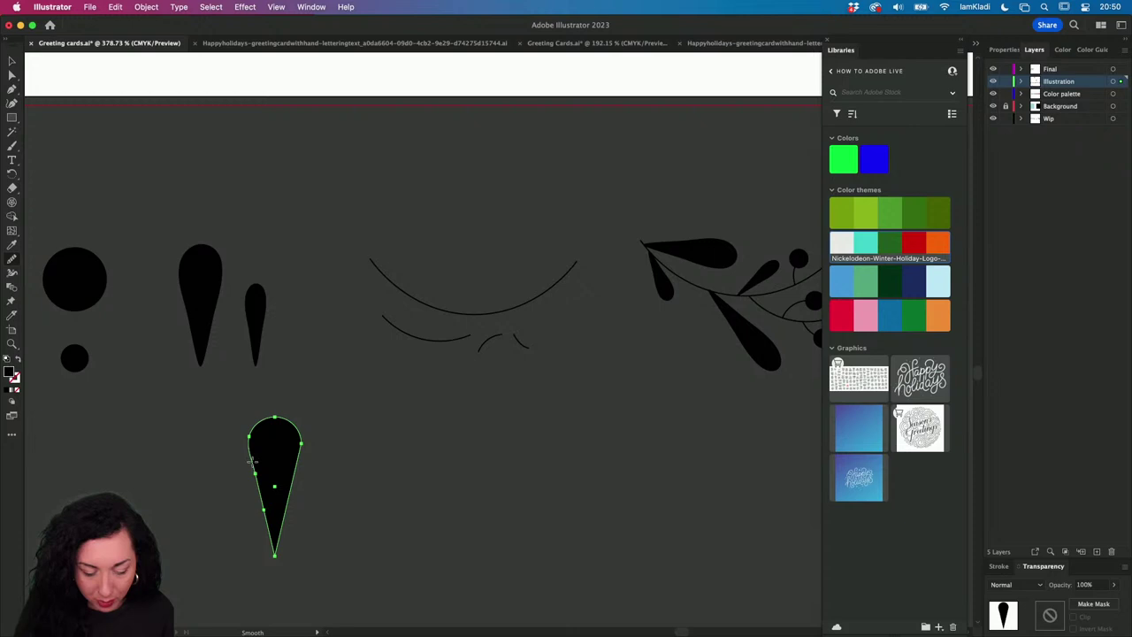
pyautogui.press('v')
pyautogui.click(310, 465)
# - Stretch the teardrop slightly taller from its top and place it beside the two existing leaf shapes
pyautogui.click(286, 449)
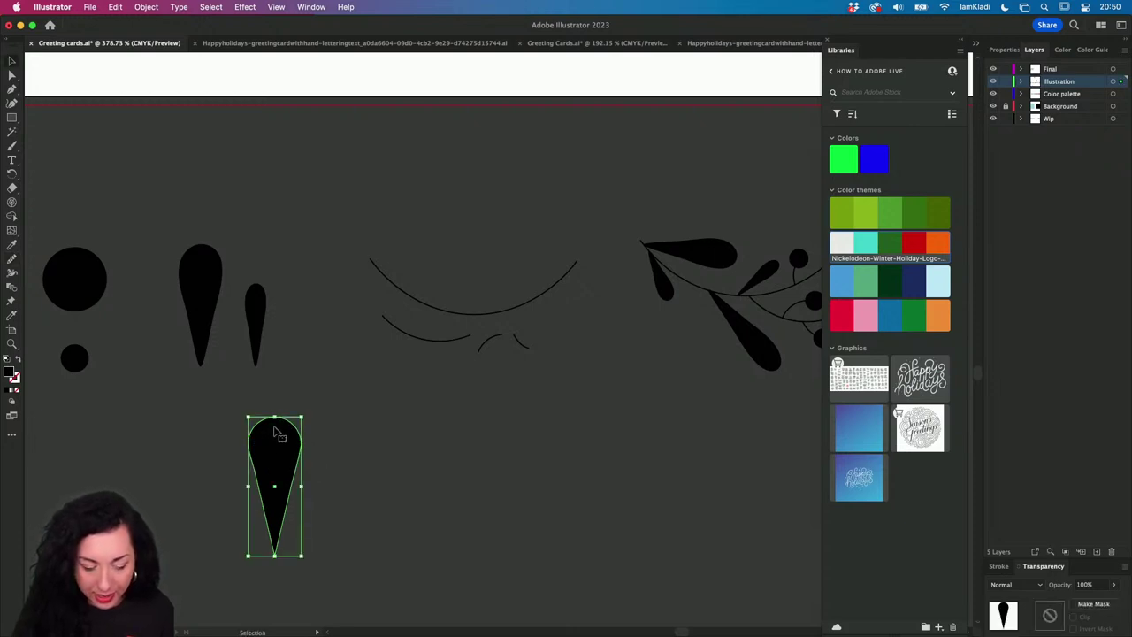
pyautogui.moveTo(275, 420); pyautogui.dragTo(275, 398)
pyautogui.click(349, 448)
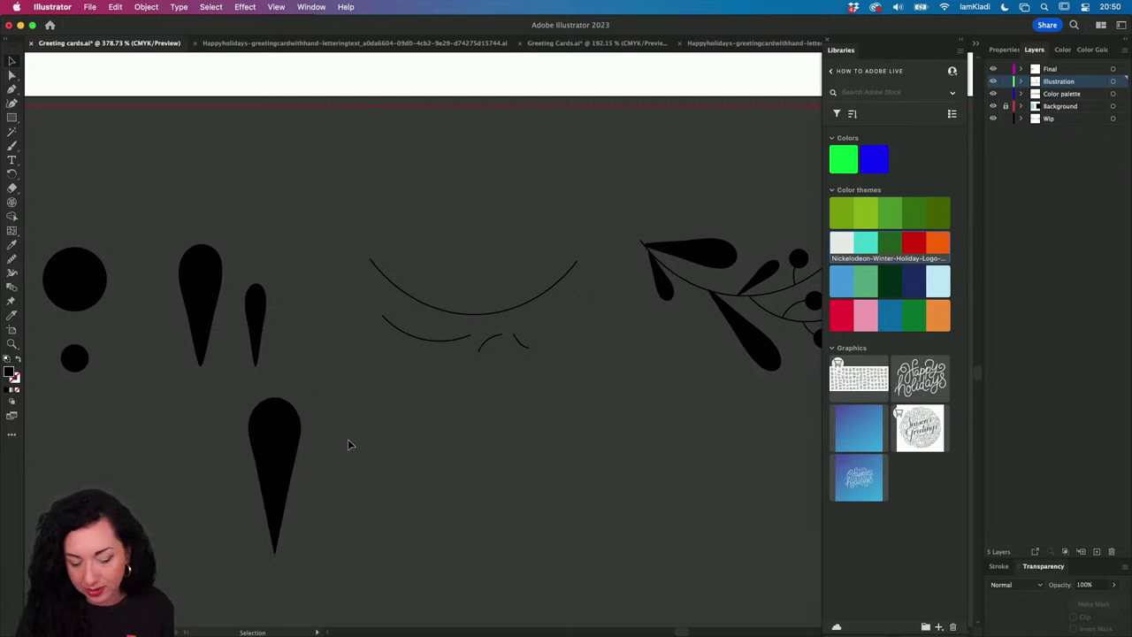
pyautogui.moveTo(299, 437); pyautogui.dragTo(332, 263)
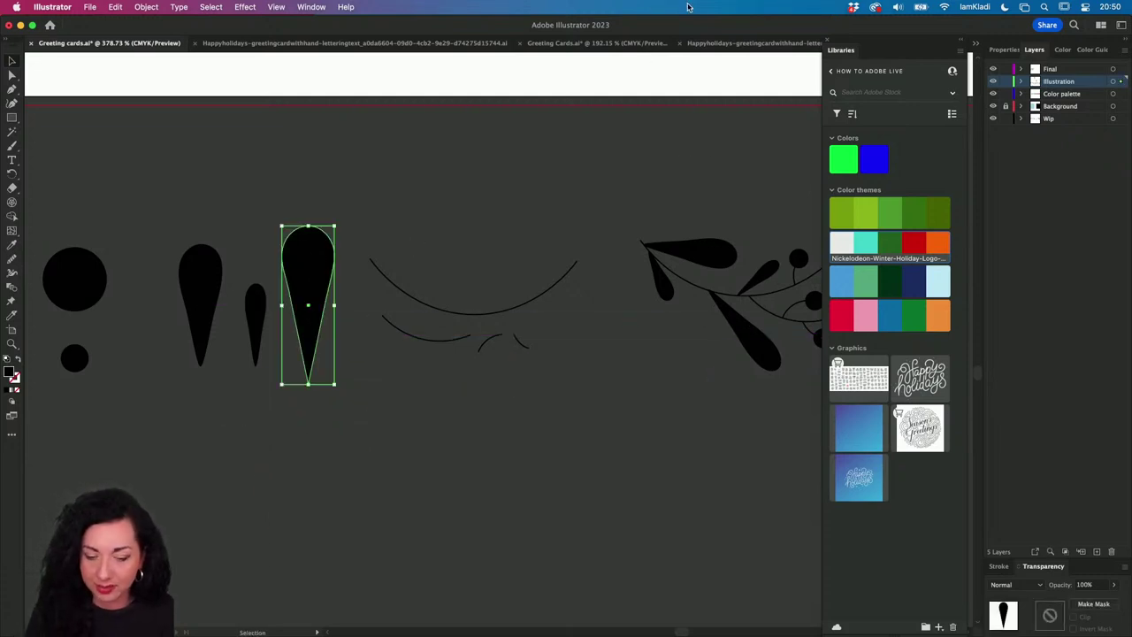
pyautogui.hotkey('ctrl', 'Up')
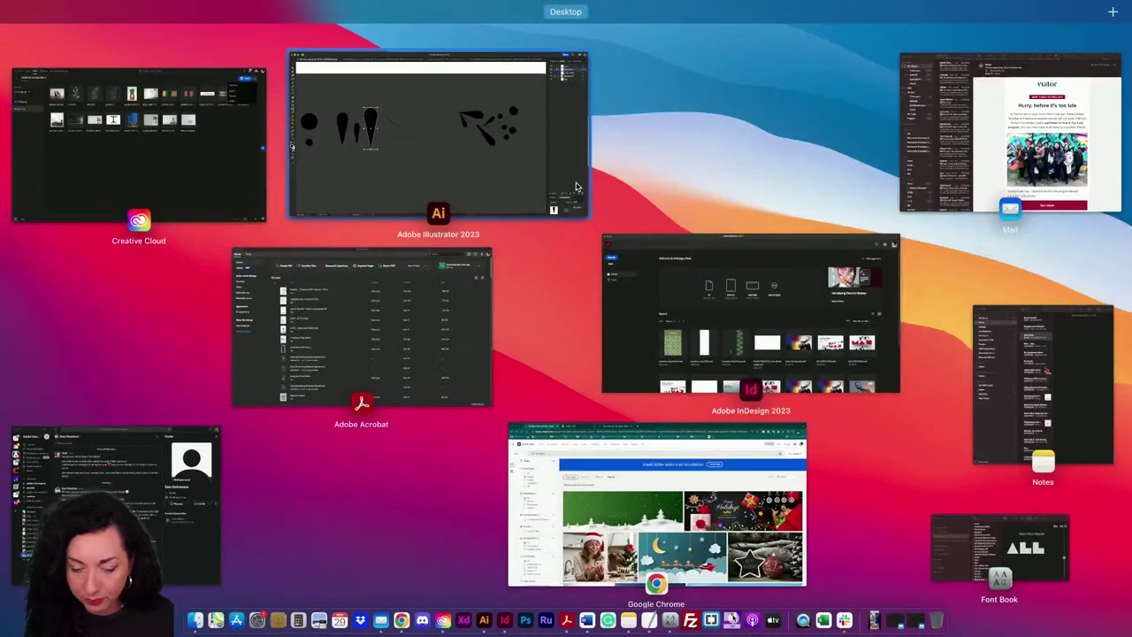
pyautogui.click(489, 197)
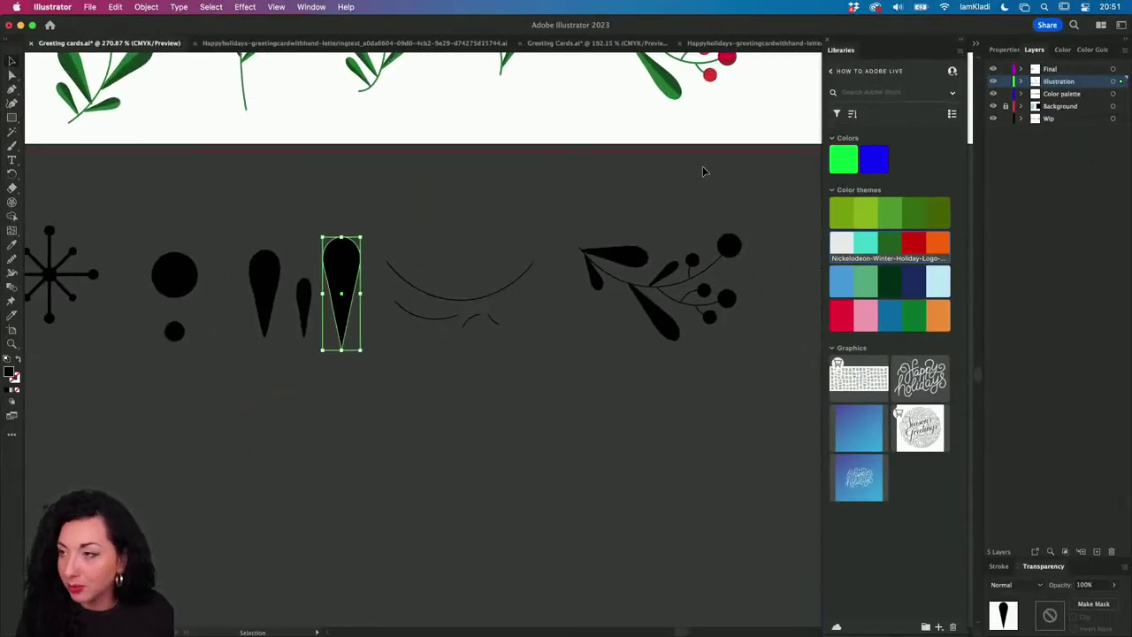
pyautogui.scroll(5, 702, 171)
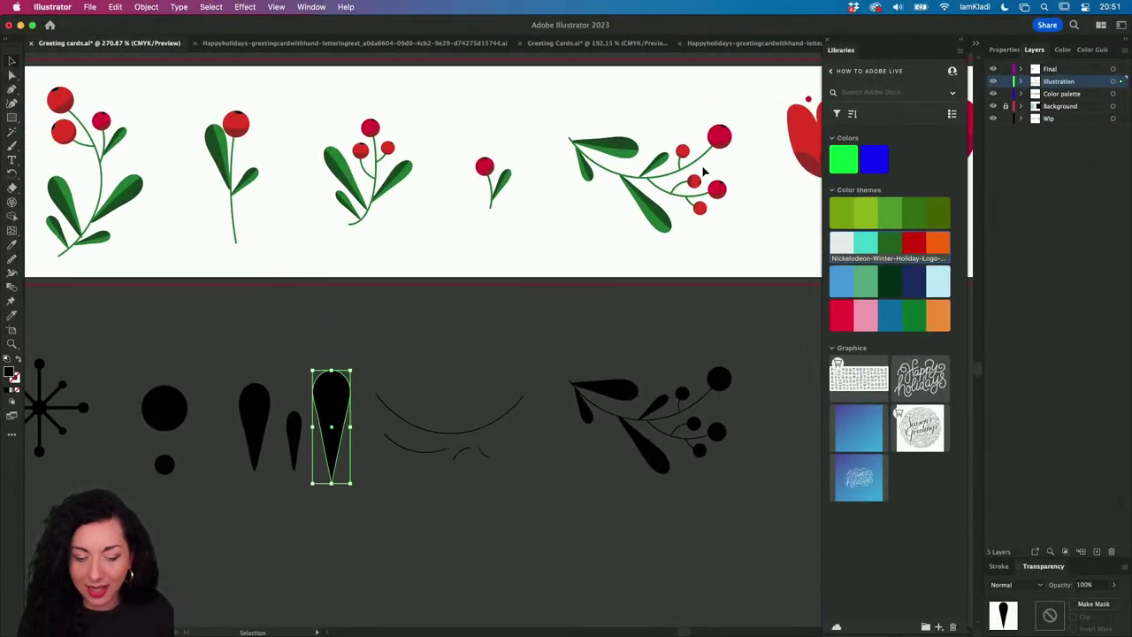
pyautogui.scroll(-6, 702, 171)
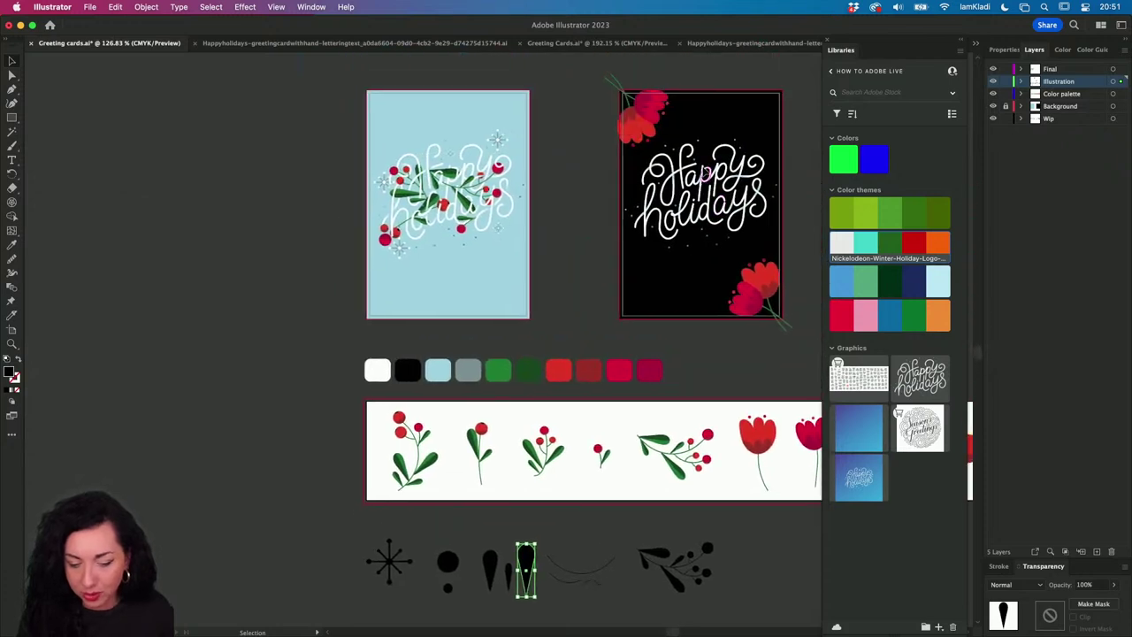
pyautogui.scroll(2, 695, 166)
pyautogui.hscroll(5, 695, 167)
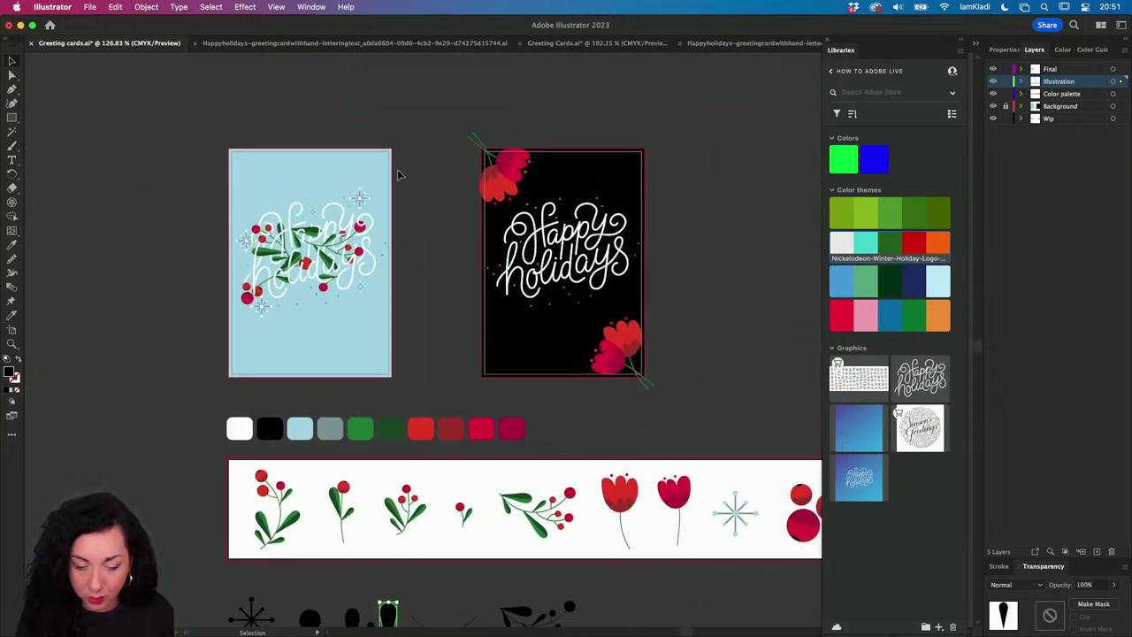
# - In Greeting Cards.ai, draw a bleed-sized rectangle over the first portrait artboard on the BACKGROUND layer, filled with Winter-Holiday-Travel-Forecast's dark green
pyautogui.click(599, 46)
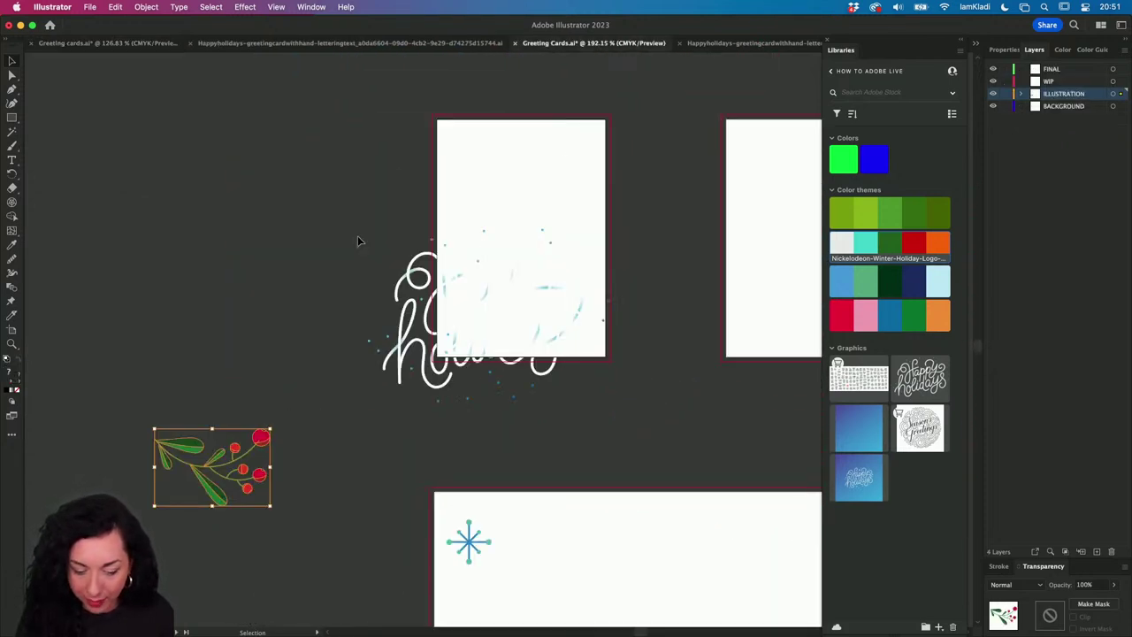
pyautogui.click(397, 234)
pyautogui.press('m')
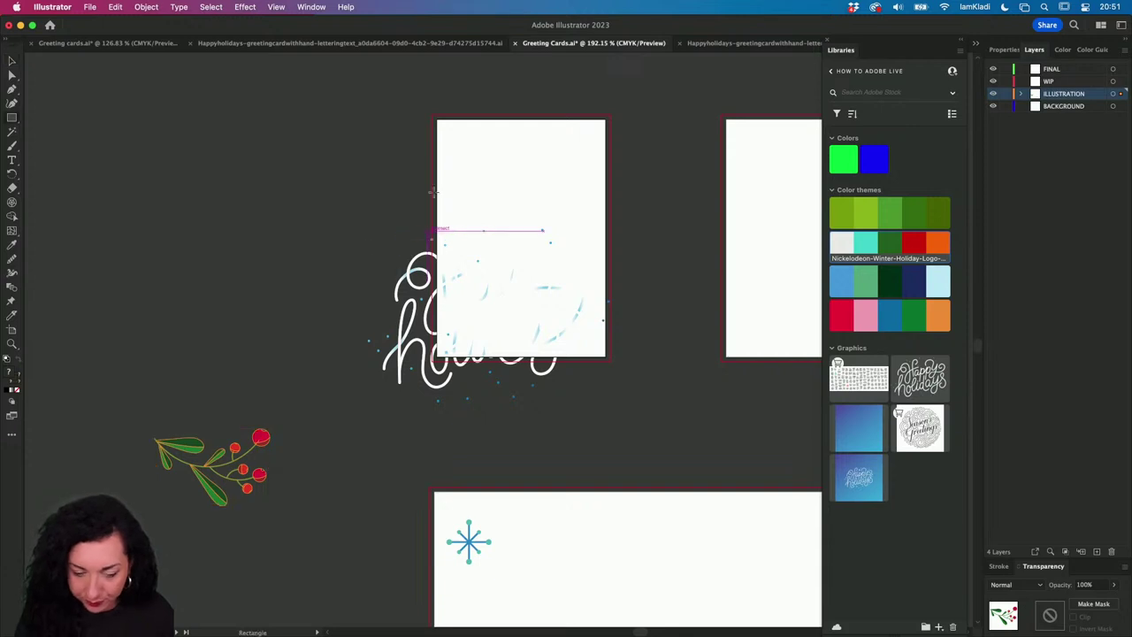
pyautogui.click(1072, 107)
pyautogui.moveTo(434, 114); pyautogui.dragTo(610, 361)
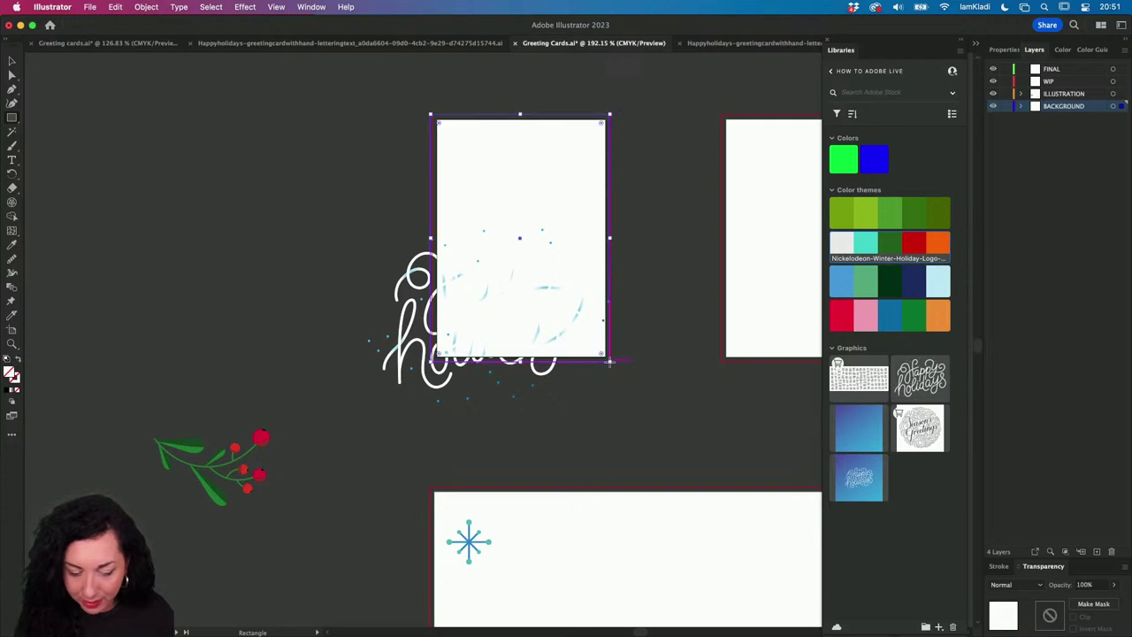
pyautogui.click(887, 282)
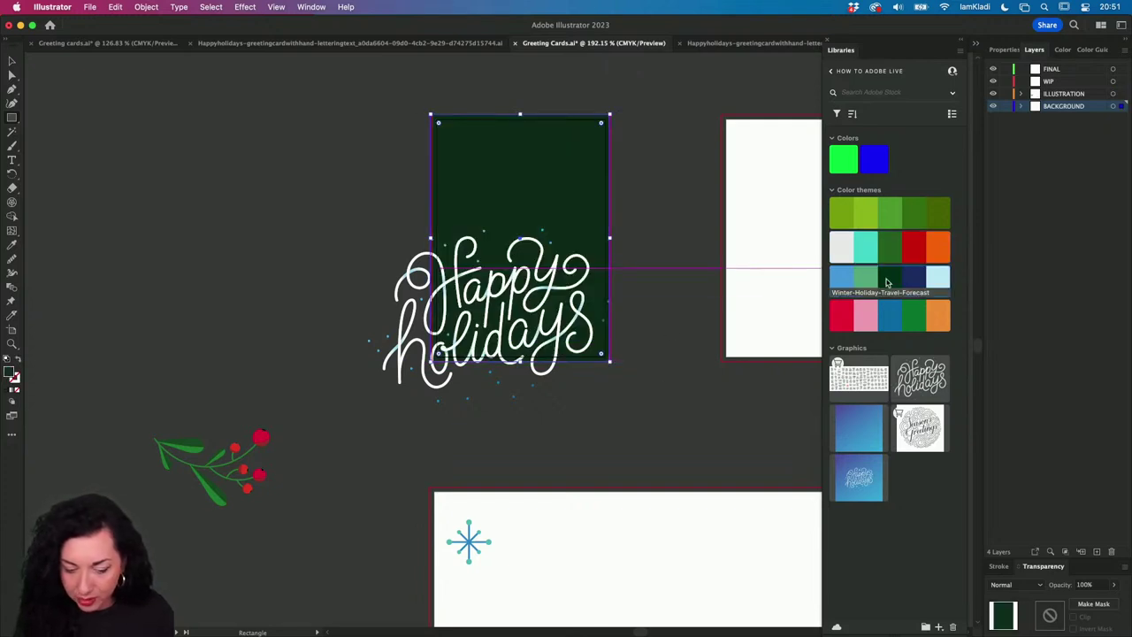
# - Select the Happy holidays lettering with its dots and center it over the dark green card background
pyautogui.press('v')
pyautogui.moveTo(641, 416); pyautogui.dragTo(391, 213)
pyautogui.moveTo(467, 257); pyautogui.dragTo(501, 178)
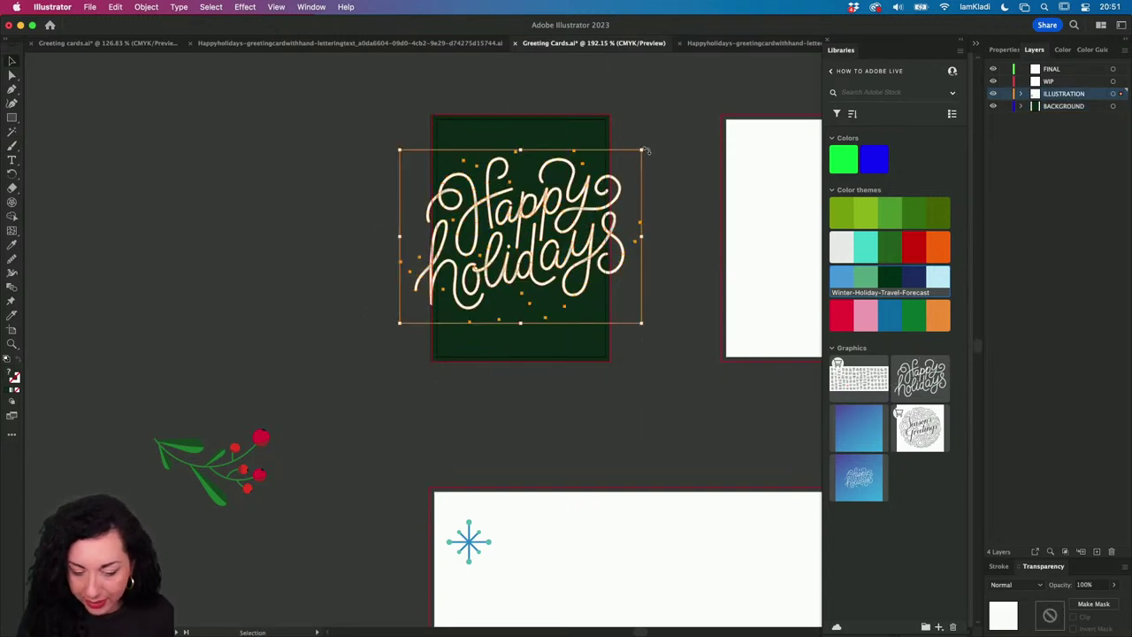
# - Scale the Happy holidays lettering down to fit inside the green card and place the berry branch over it
pyautogui.moveTo(641, 151); pyautogui.dragTo(601, 212)
pyautogui.moveTo(115, 409); pyautogui.dragTo(273, 498)
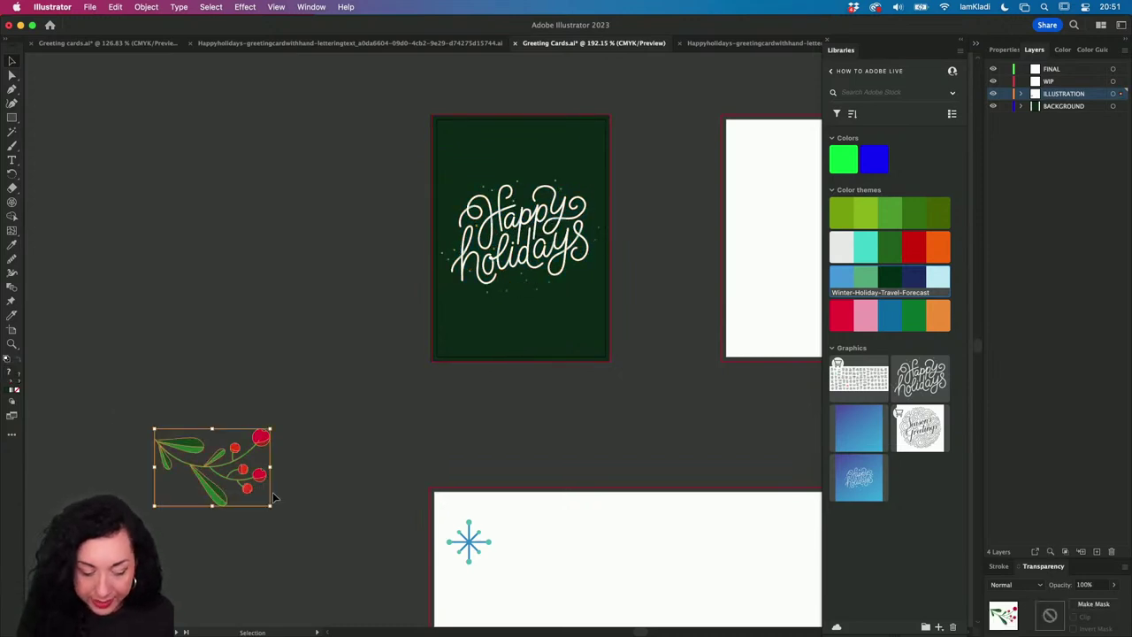
pyautogui.click(273, 505)
pyautogui.moveTo(237, 464); pyautogui.dragTo(543, 217)
pyautogui.click(643, 240)
pyautogui.scroll(8, 562, 239)
pyautogui.moveTo(472, 143); pyautogui.dragTo(482, 155)
pyautogui.scroll(-4, 480, 156)
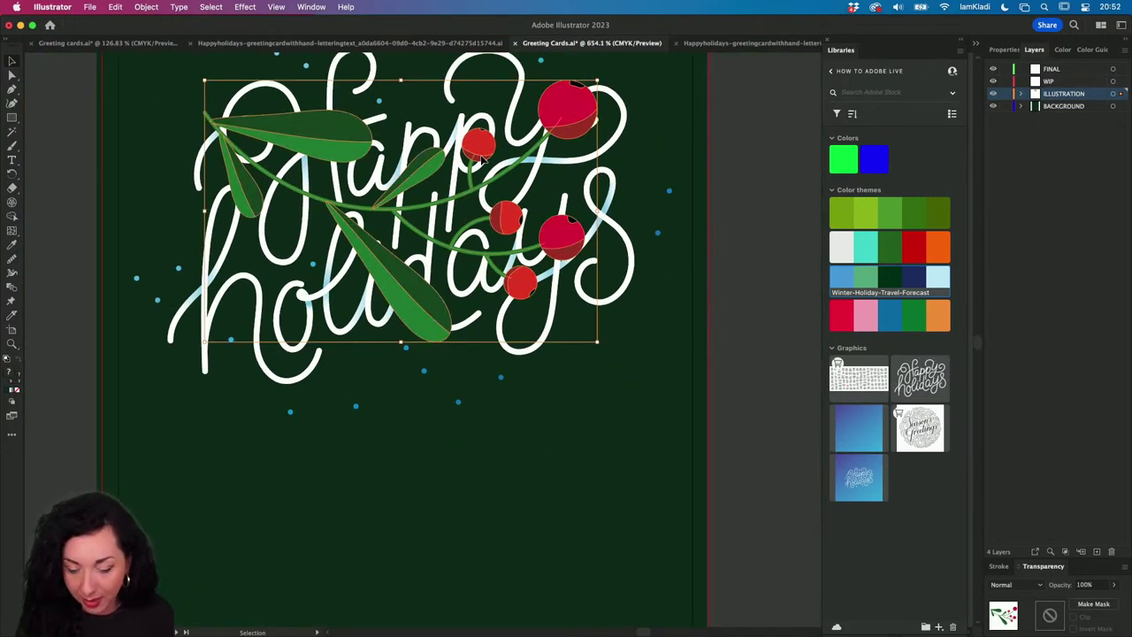
# - Lock the BACKGROUND layer so that only the lettering and the berry branch can be selected
pyautogui.click(617, 164)
pyautogui.click(566, 106)
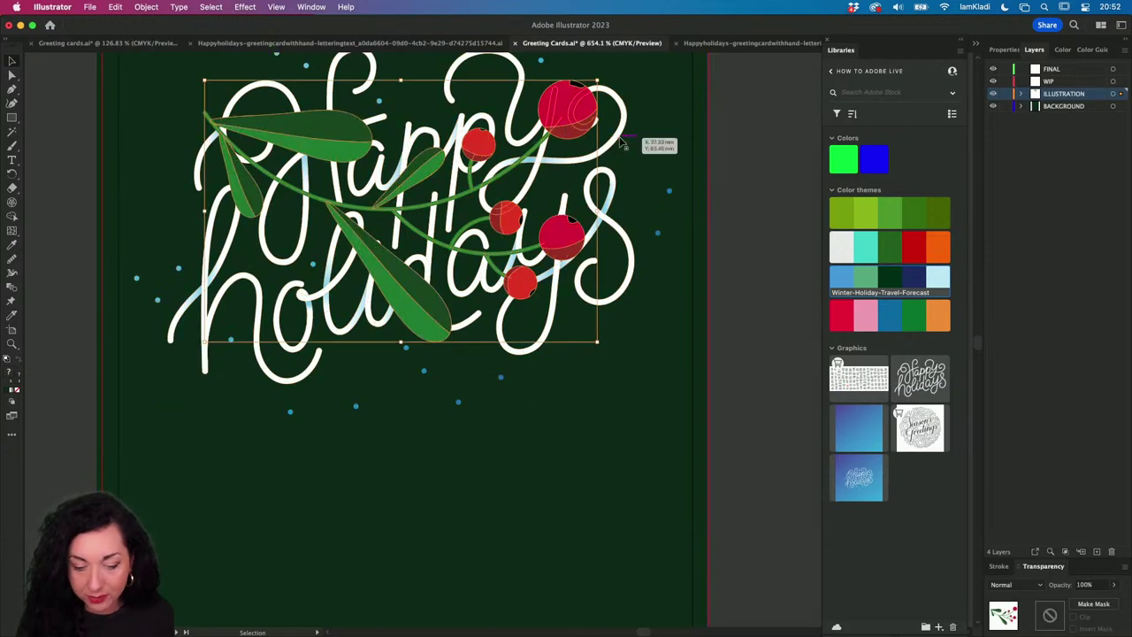
pyautogui.click(623, 144)
pyautogui.click(1004, 107)
pyautogui.moveTo(560, 465); pyautogui.dragTo(391, 370)
pyautogui.click(466, 245)
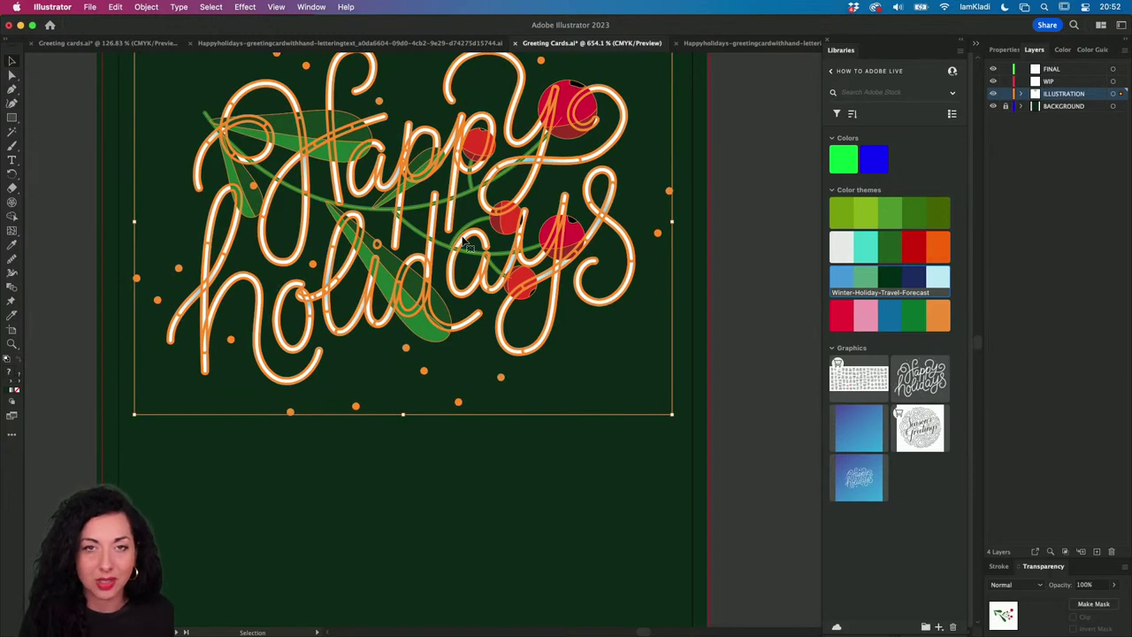
pyautogui.click(706, 272)
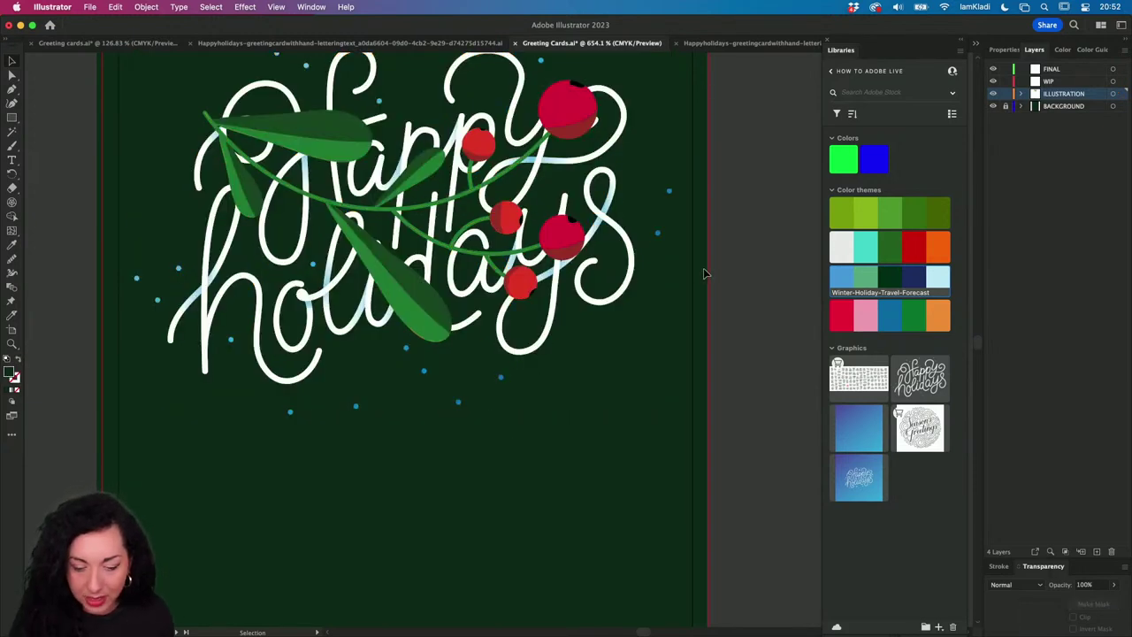
# - Shift the berry branch slightly down and right over the lettering, and apply Intertwine to both objects
pyautogui.moveTo(564, 94); pyautogui.dragTo(578, 124)
pyautogui.press('super+a')
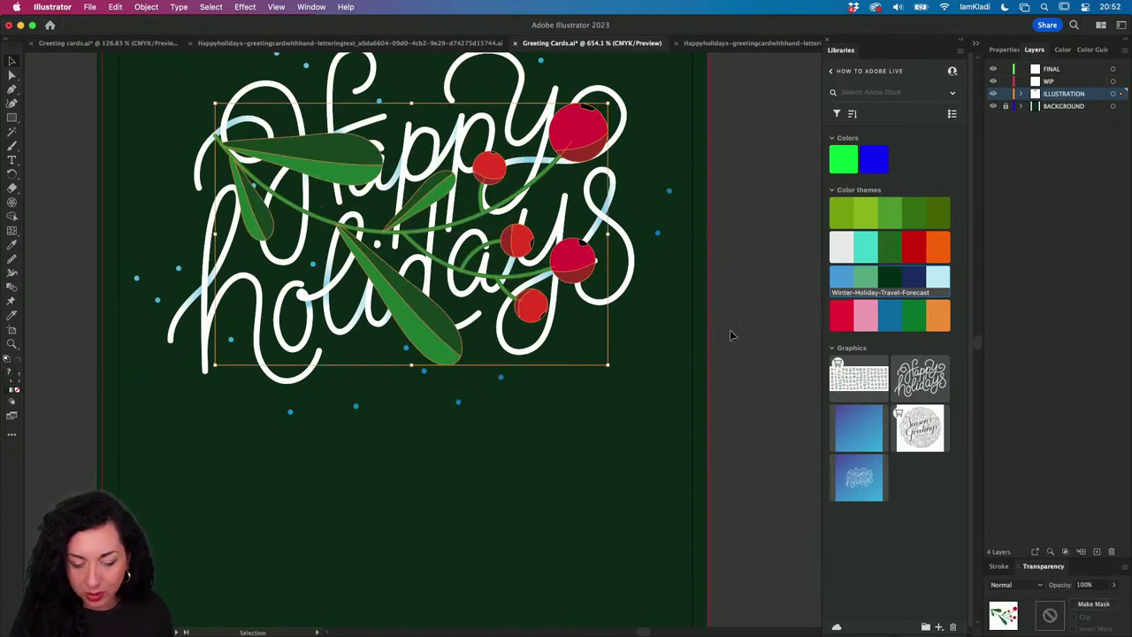
pyautogui.scroll(2, 292, 62)
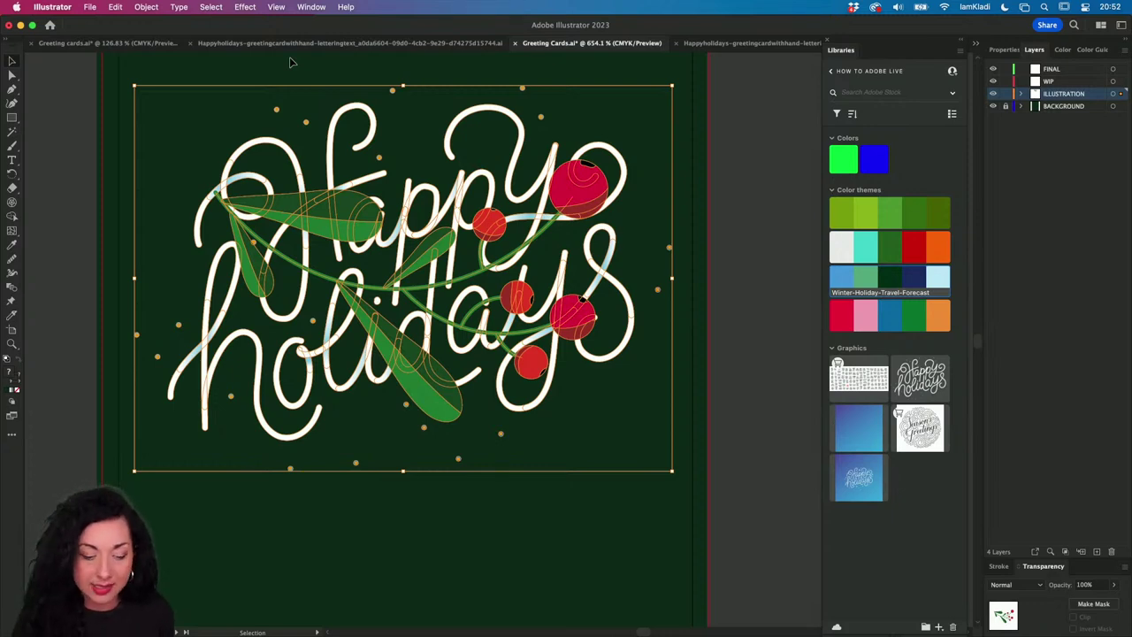
pyautogui.click(141, 7)
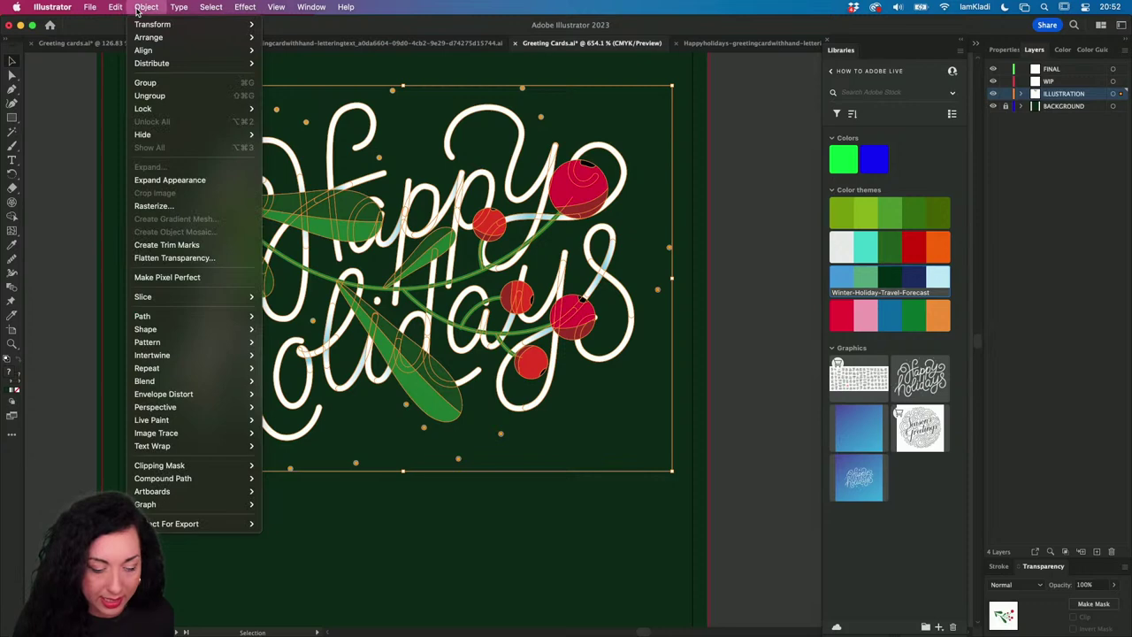
pyautogui.moveTo(194, 357)
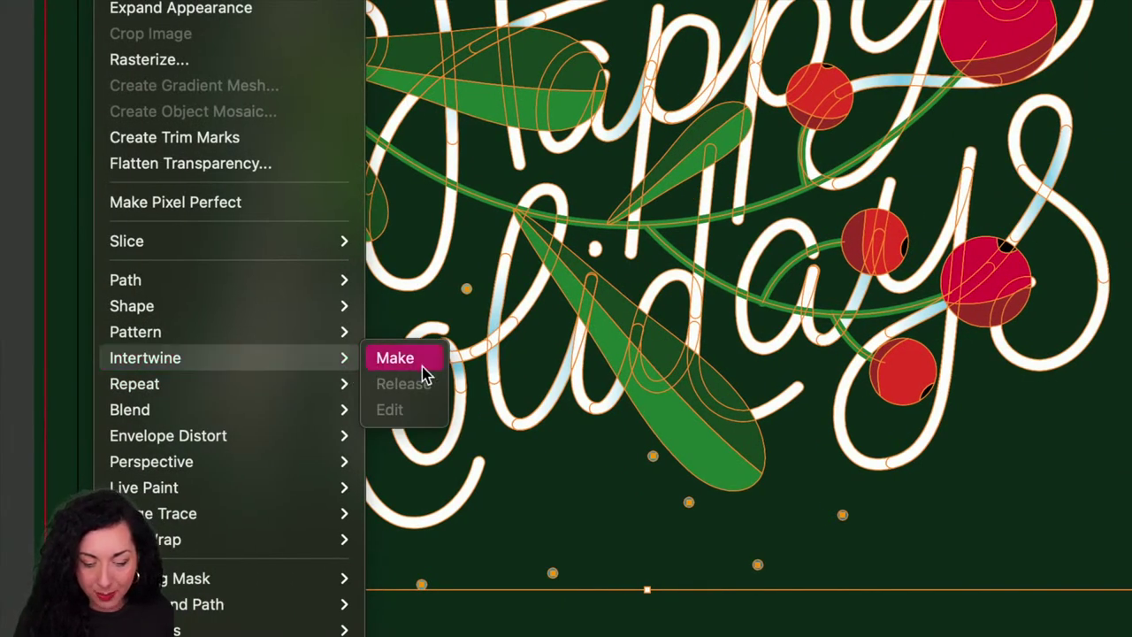
pyautogui.click(421, 371)
# - Lasso overlaps in "Happy" to bring the H loop and the a in front of the upper leaf and the y's strokes over two berries
pyautogui.scroll(5, 434, 380)
pyautogui.hscroll(5, 433, 381)
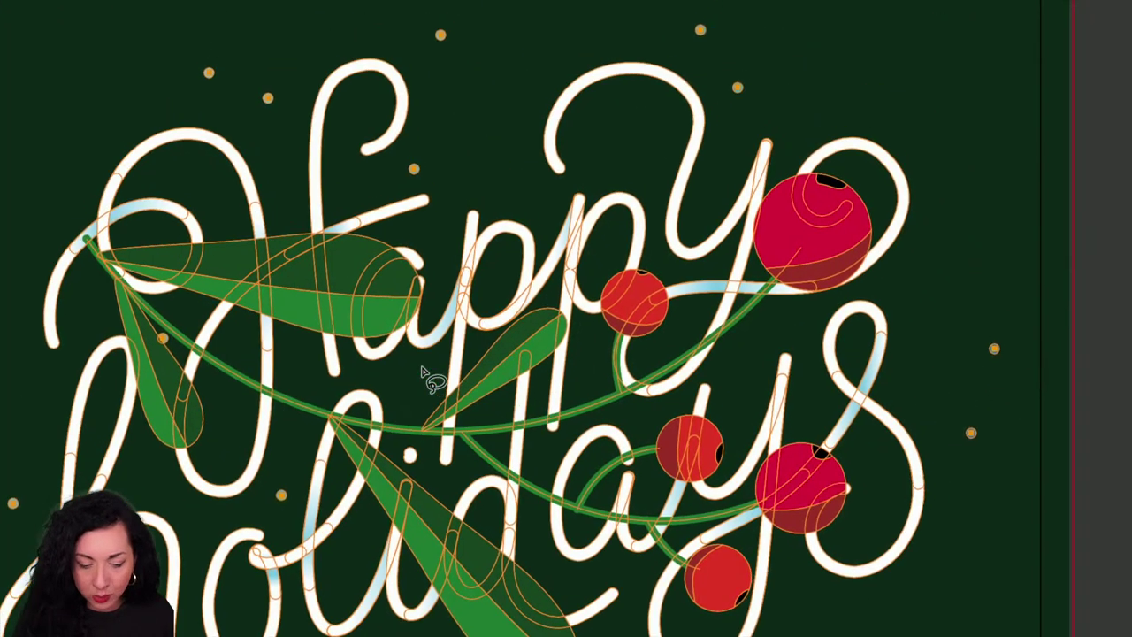
pyautogui.moveTo(135, 241)
pyautogui.mouseDown()
pyautogui.moveTo(190, 252)
pyautogui.moveTo(173, 293)
pyautogui.moveTo(187, 314)
pyautogui.moveTo(214, 234)
pyautogui.moveTo(187, 242)
pyautogui.mouseUp()
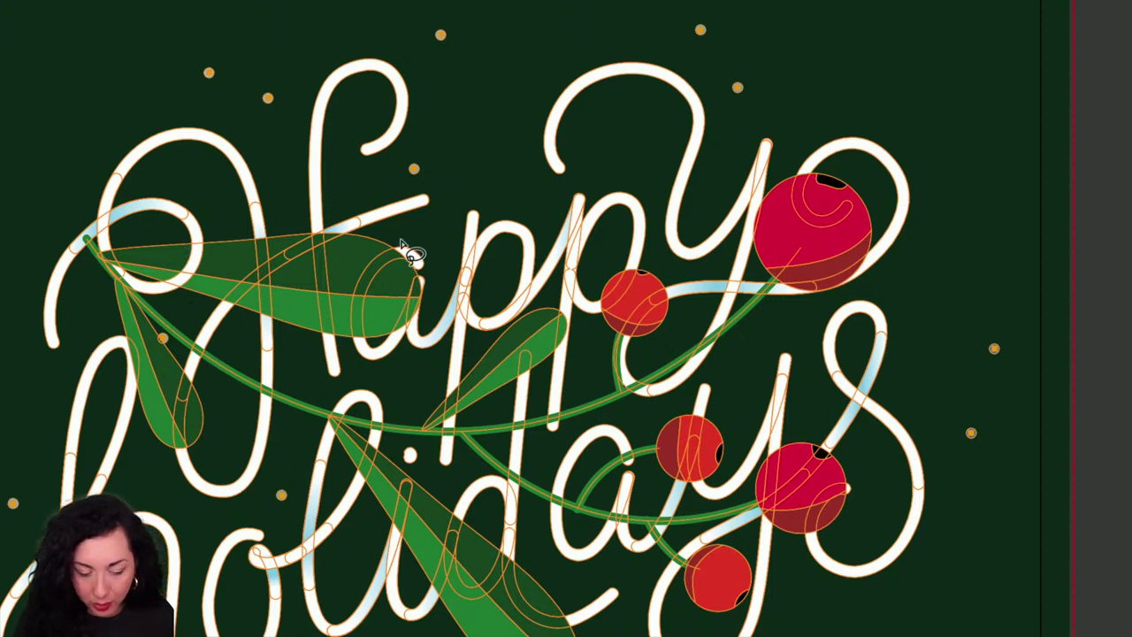
pyautogui.moveTo(373, 258)
pyautogui.mouseDown()
pyautogui.moveTo(348, 351)
pyautogui.moveTo(374, 345)
pyautogui.moveTo(404, 245)
pyautogui.mouseUp()
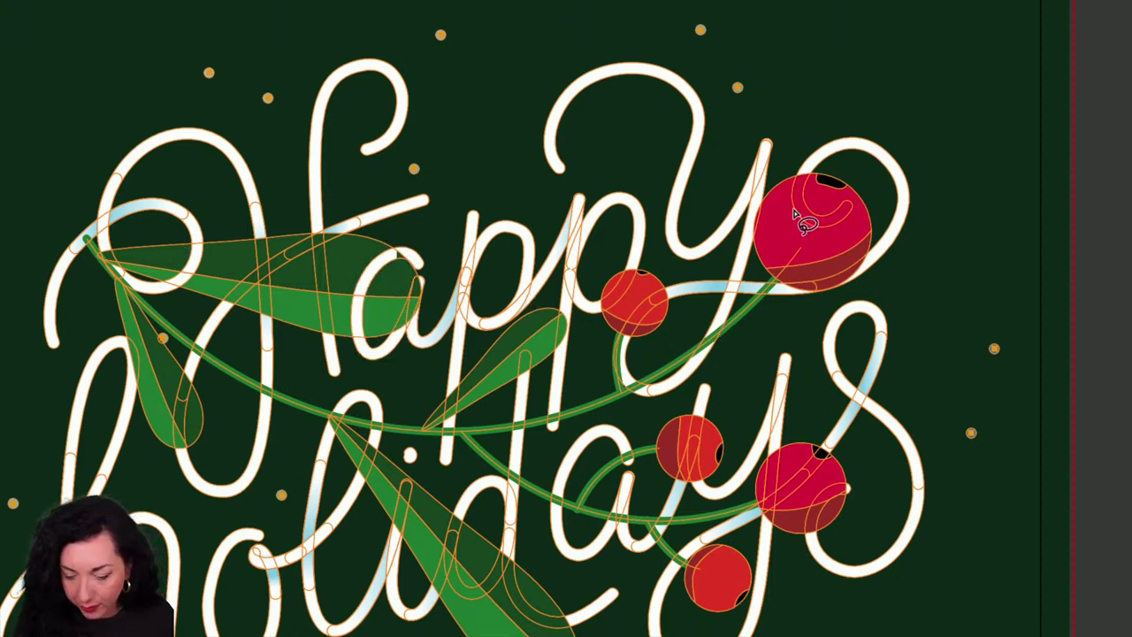
pyautogui.moveTo(823, 174)
pyautogui.mouseDown()
pyautogui.moveTo(792, 168)
pyautogui.moveTo(781, 200)
pyautogui.mouseUp()
pyautogui.moveTo(812, 252)
pyautogui.mouseDown()
pyautogui.moveTo(861, 215)
pyautogui.moveTo(864, 175)
pyautogui.moveTo(828, 181)
pyautogui.mouseUp()
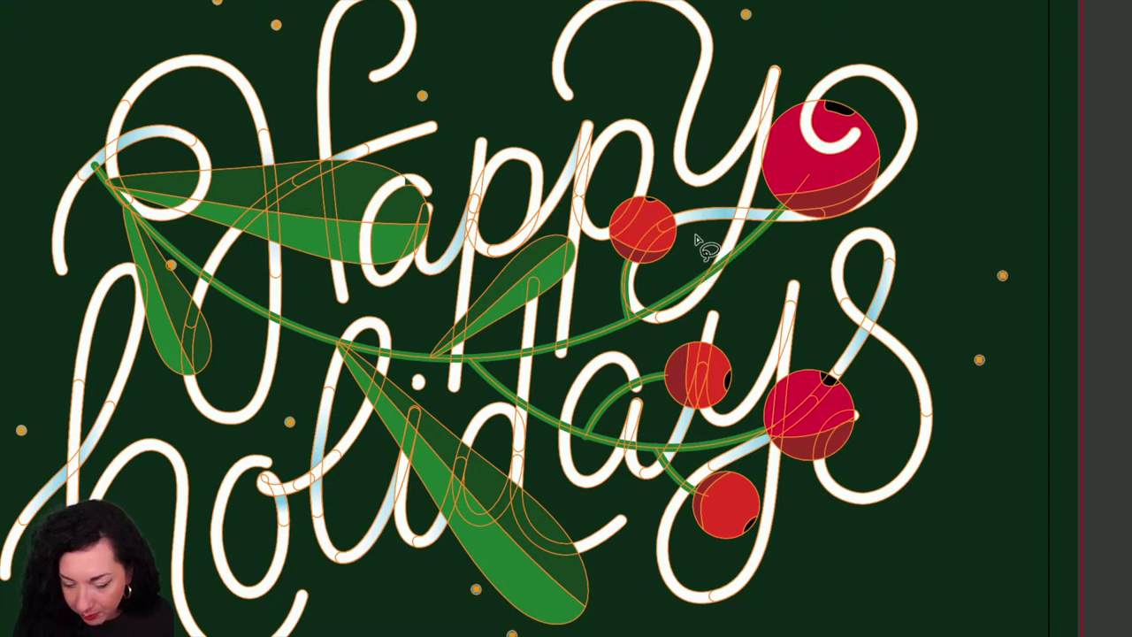
pyautogui.moveTo(679, 221)
pyautogui.mouseDown()
pyautogui.moveTo(636, 261)
pyautogui.moveTo(661, 279)
pyautogui.moveTo(699, 256)
pyautogui.moveTo(694, 234)
pyautogui.mouseUp()
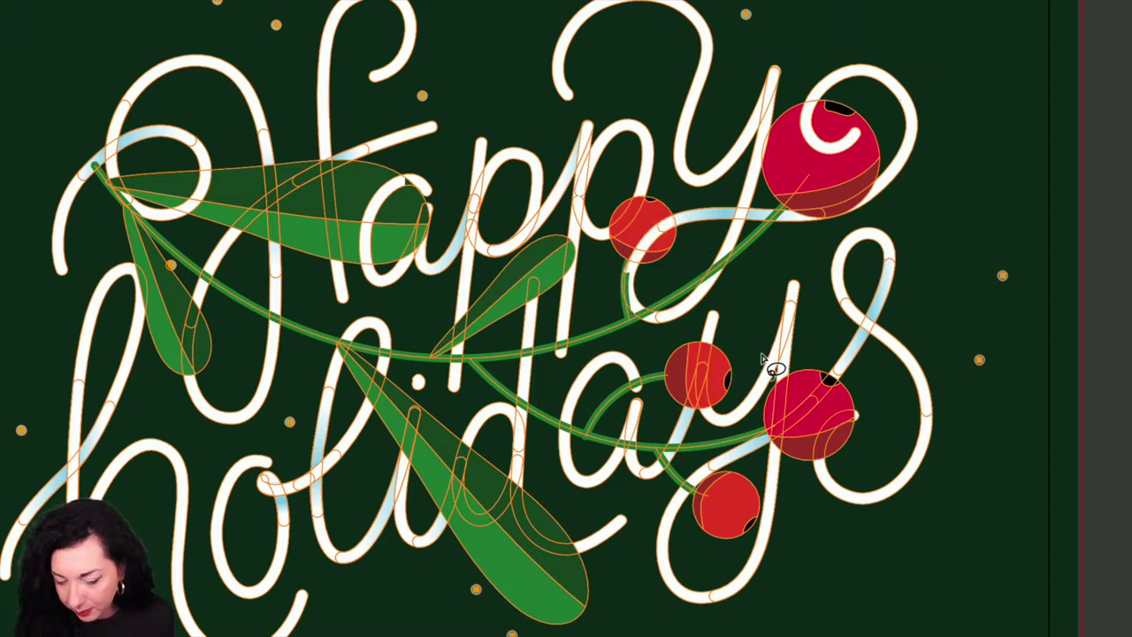